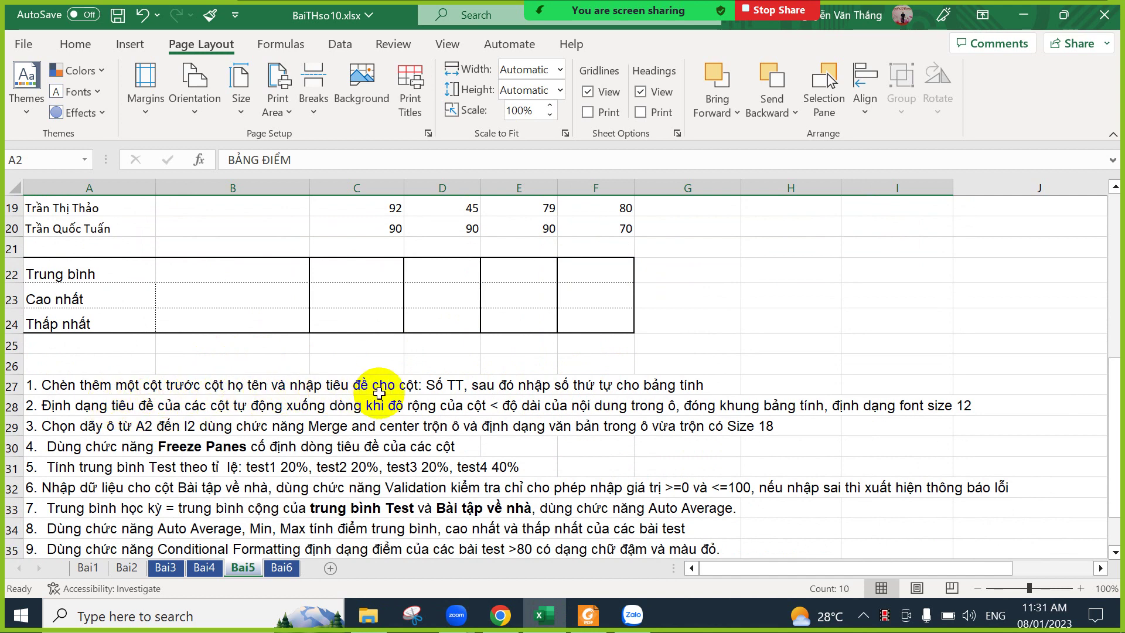
Insert a blank column A before the Họ Tên names column.
{"action": "scroll", "coordinate": [237, 303], "scroll_direction": "up", "scroll_amount": 6}
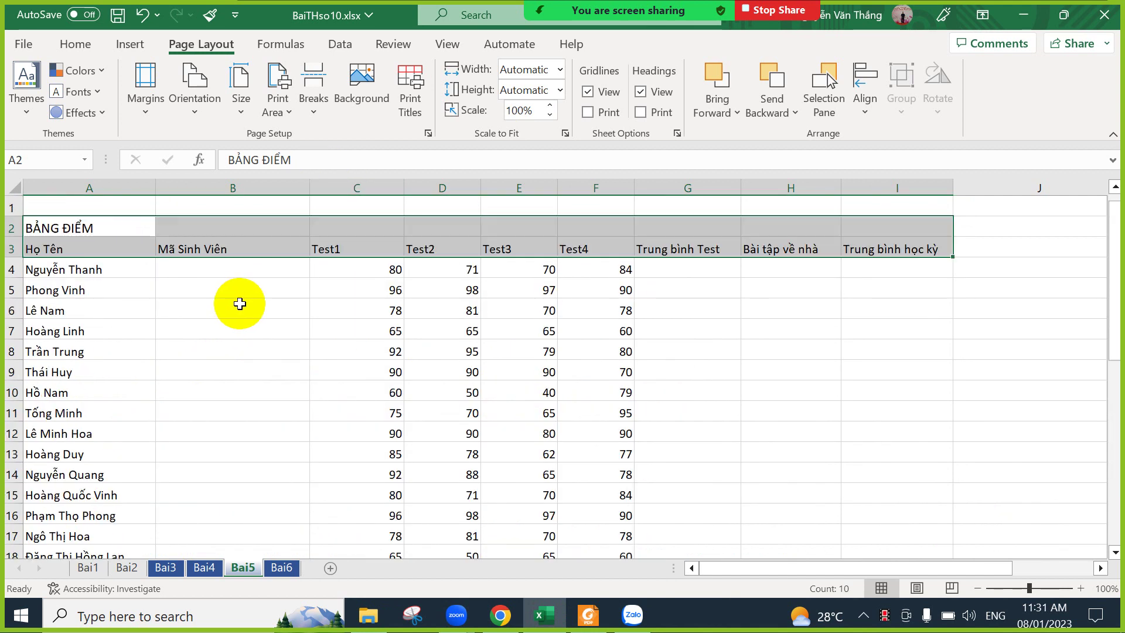
{"action": "left_click", "coordinate": [85, 188]}
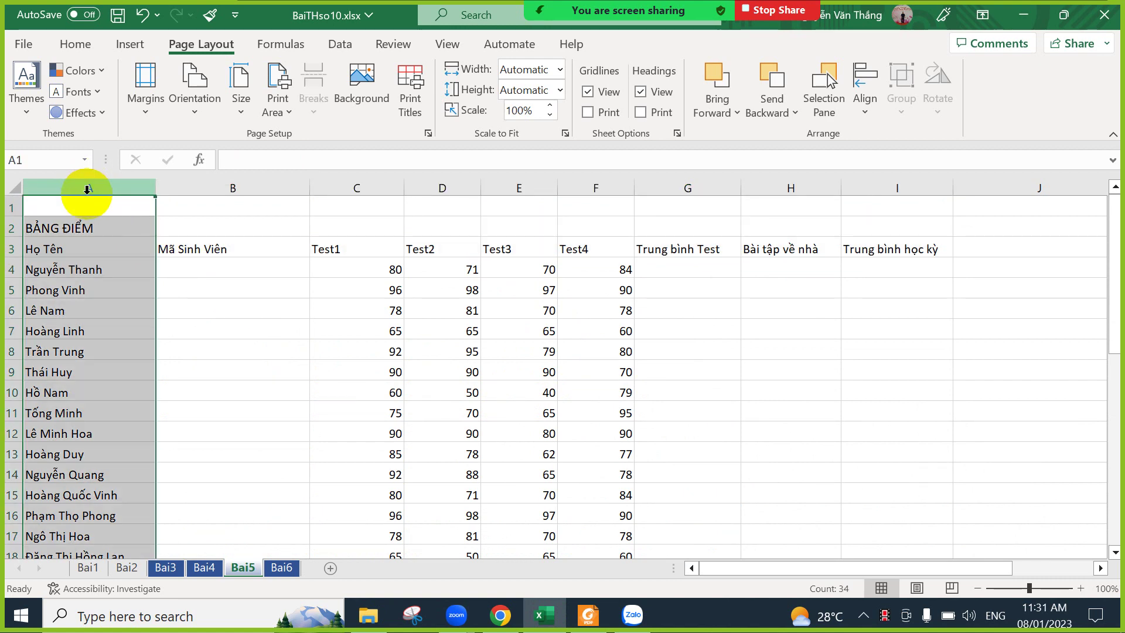
{"action": "right_click", "coordinate": [88, 196]}
{"action": "left_click", "coordinate": [133, 371]}
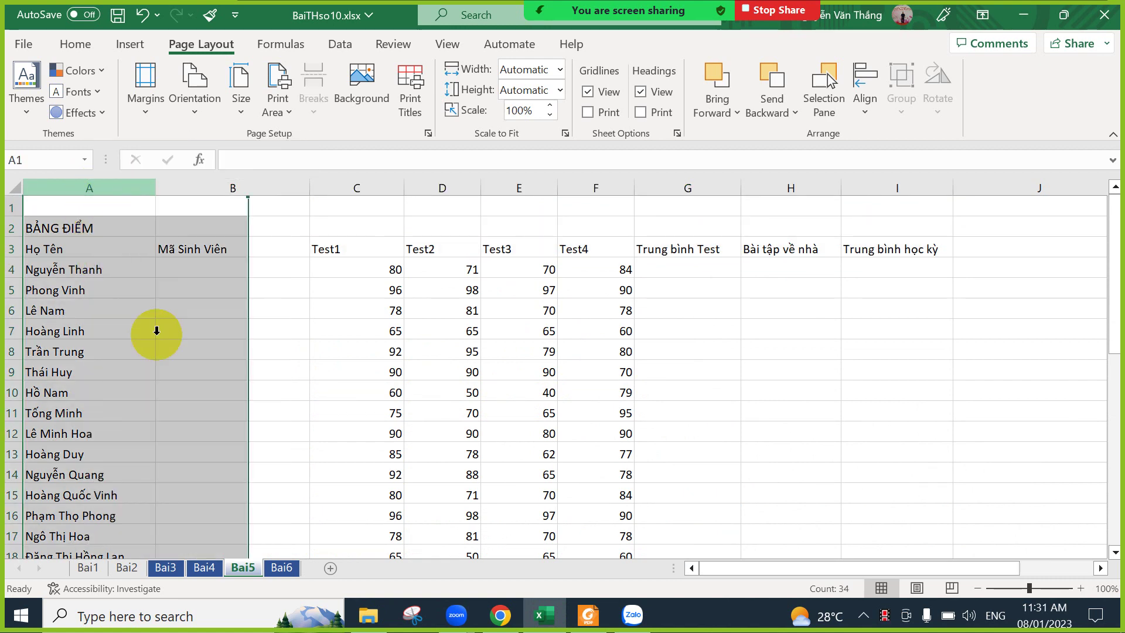
{"action": "mouse_move", "coordinate": [761, 10]}
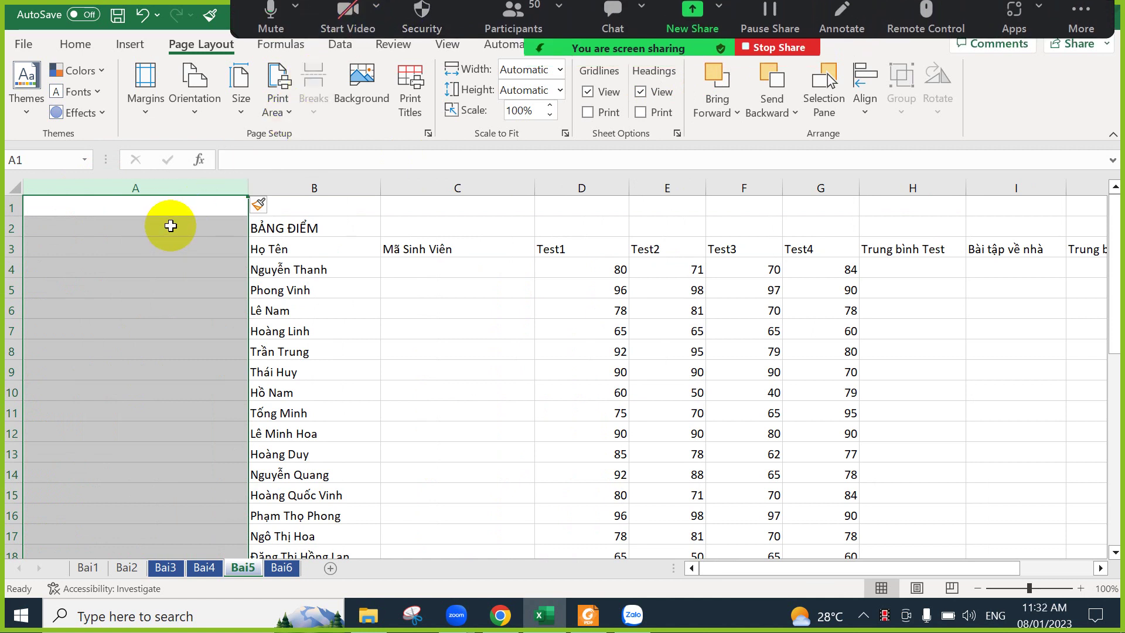
Enter the heading STT in A3 and narrow column A.
{"action": "left_click", "coordinate": [167, 248]}
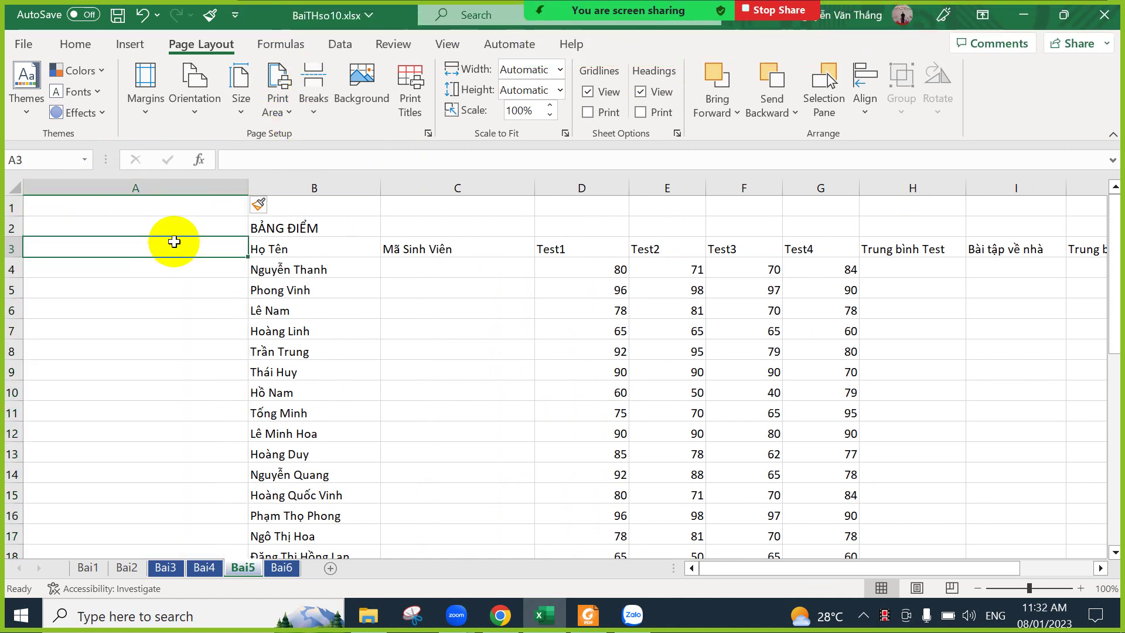
{"action": "type", "text": "S"}
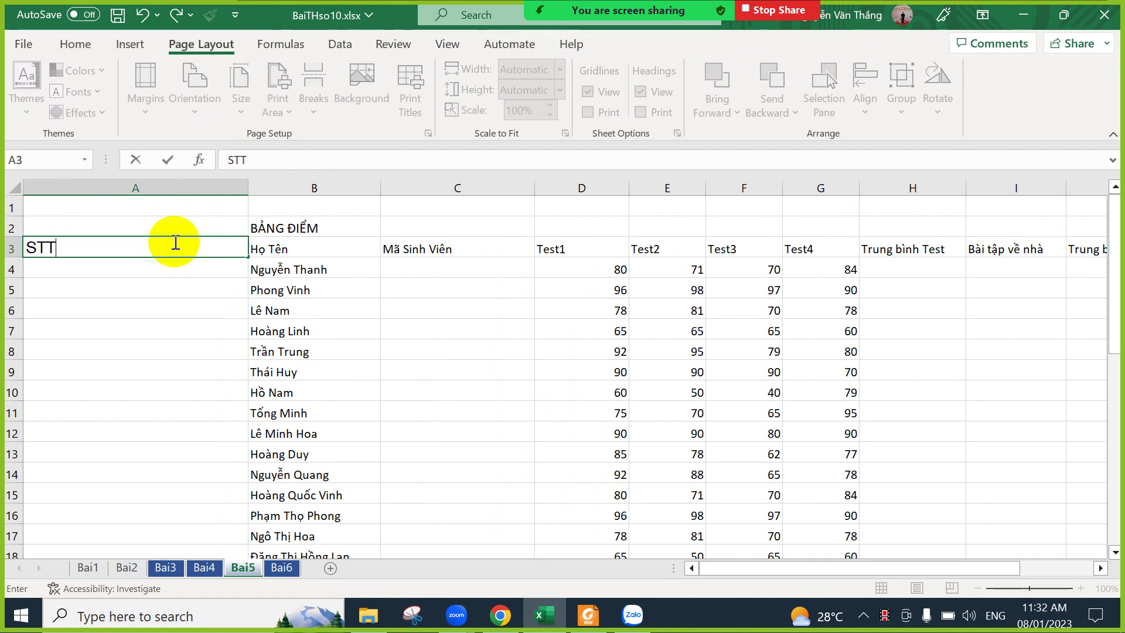
{"action": "type", "text": "TT"}
{"action": "left_click", "coordinate": [169, 309]}
{"action": "left_click_drag", "start_coordinate": [248, 189], "coordinate": [89, 196]}
{"action": "left_click", "coordinate": [113, 247]}
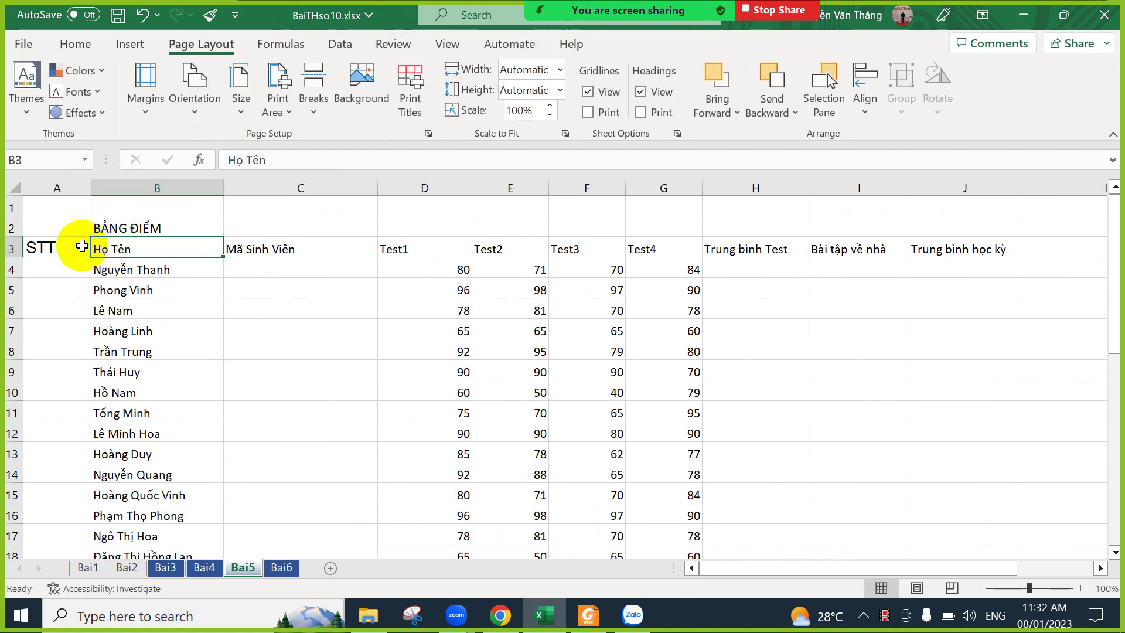
{"action": "left_click_drag", "start_coordinate": [38, 246], "coordinate": [944, 256]}
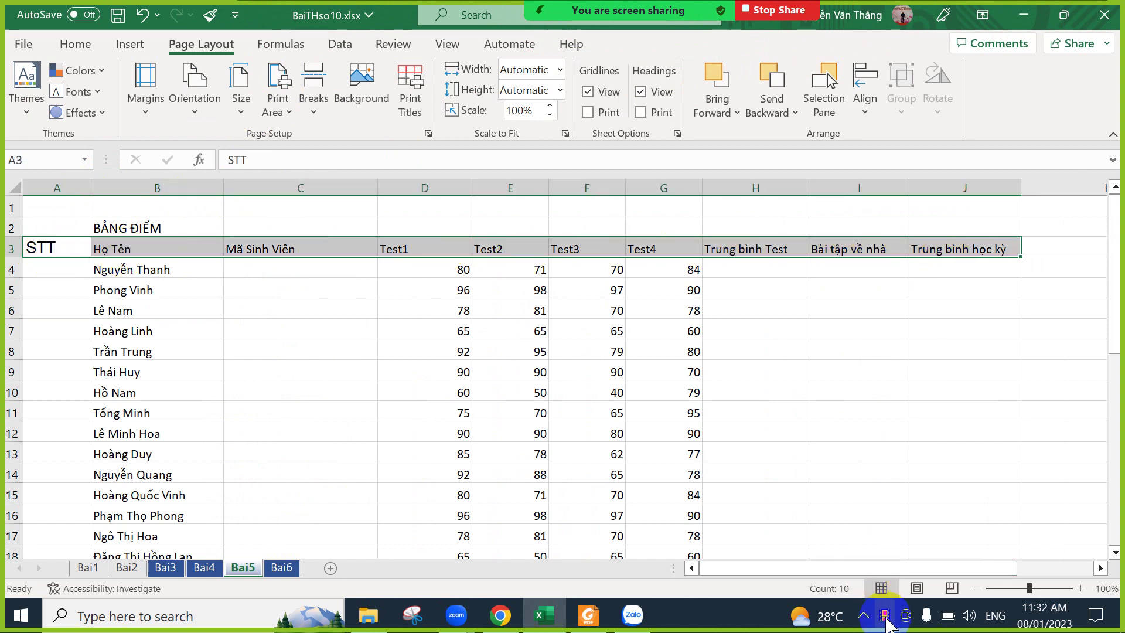
{"action": "left_click", "coordinate": [892, 618]}
{"action": "left_click", "coordinate": [63, 259]}
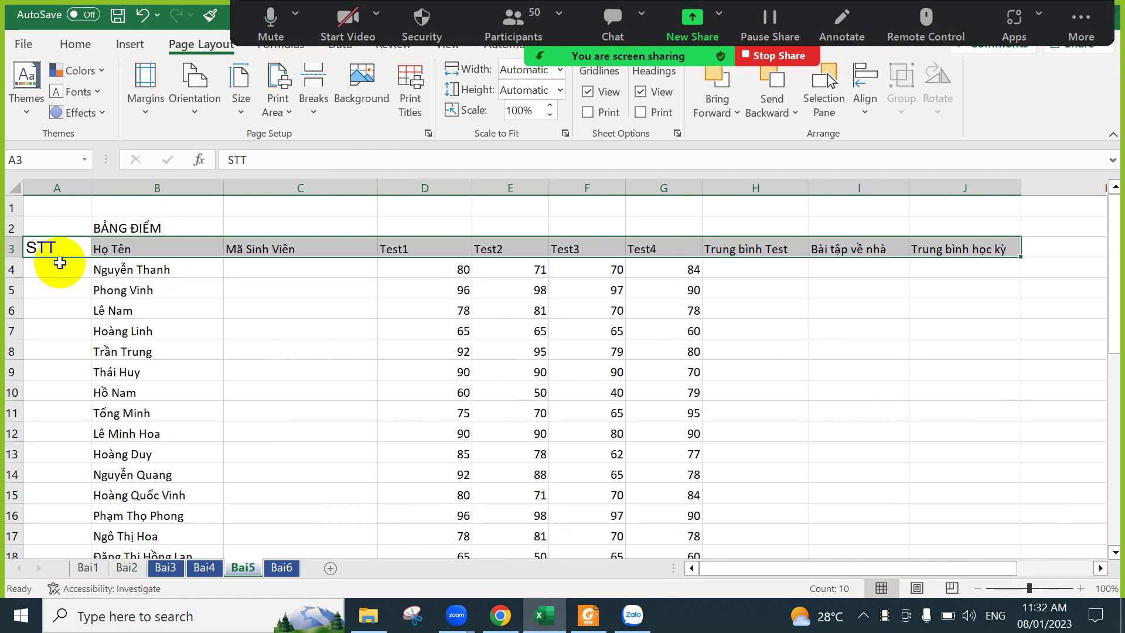
Number the students 1 to 17 down column A, filling from 1 and 2 in A4:A5.
{"action": "left_click", "coordinate": [60, 263]}
{"action": "scroll", "coordinate": [314, 307], "scroll_direction": "down", "scroll_amount": 6}
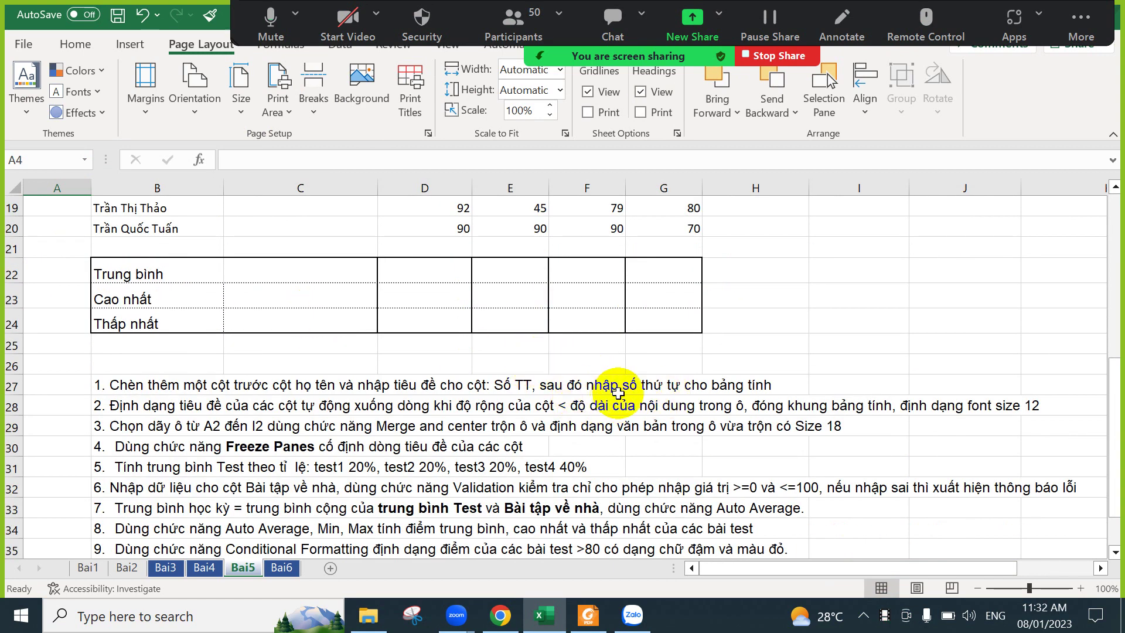
{"action": "scroll", "coordinate": [224, 184], "scroll_direction": "up", "scroll_amount": 6}
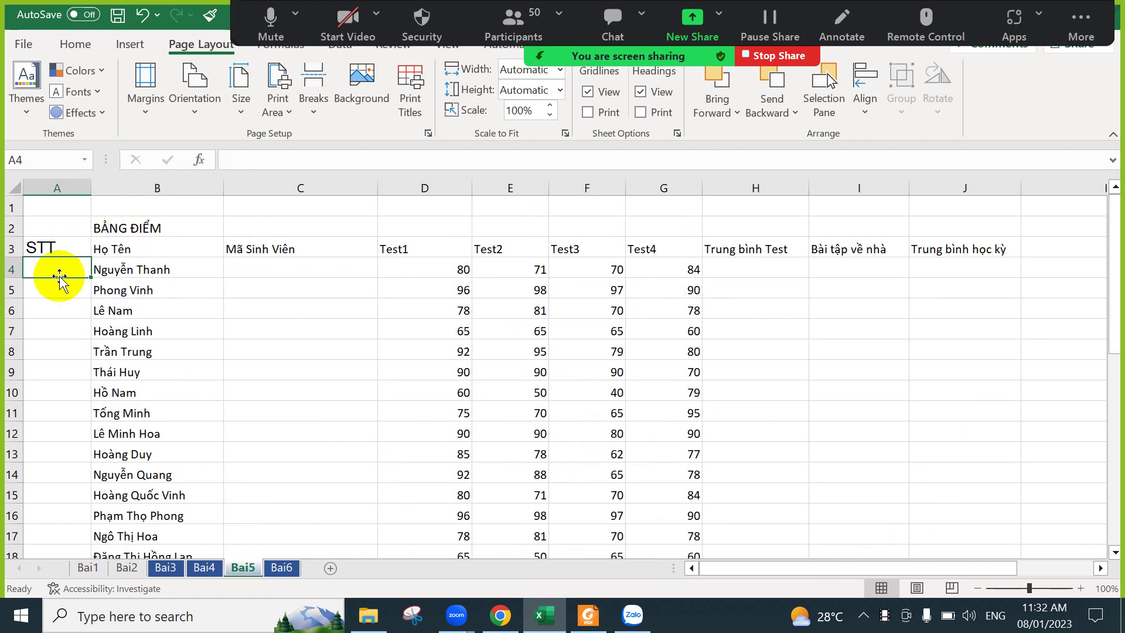
{"action": "type", "text": "1"}
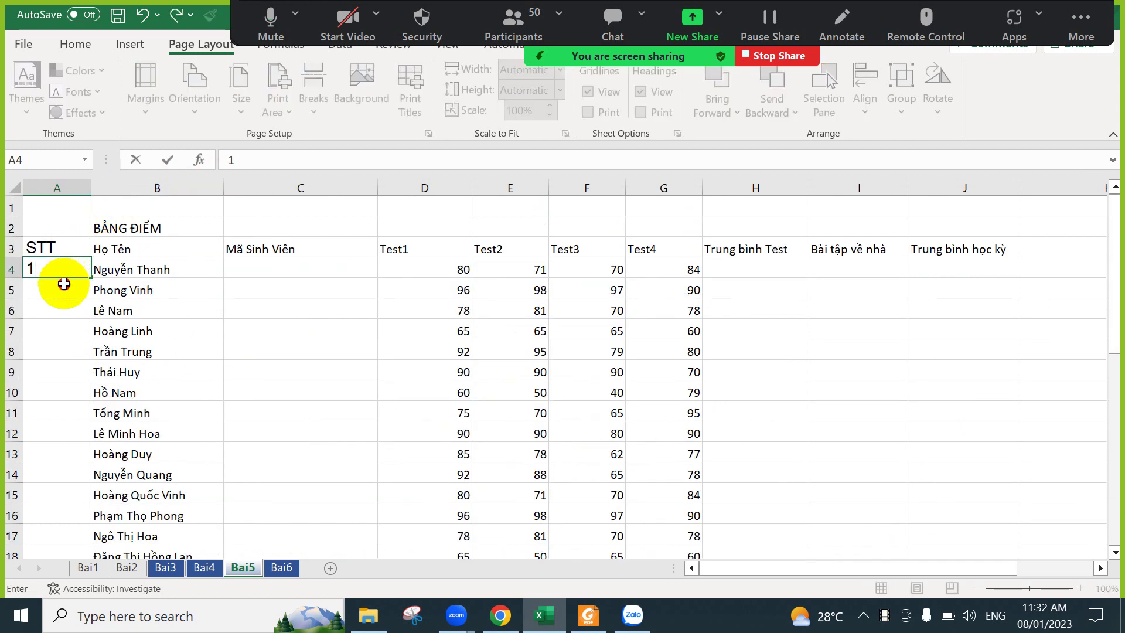
{"action": "key", "text": "Return"}
{"action": "type", "text": "2"}
{"action": "left_click_drag", "start_coordinate": [69, 264], "coordinate": [75, 286]}
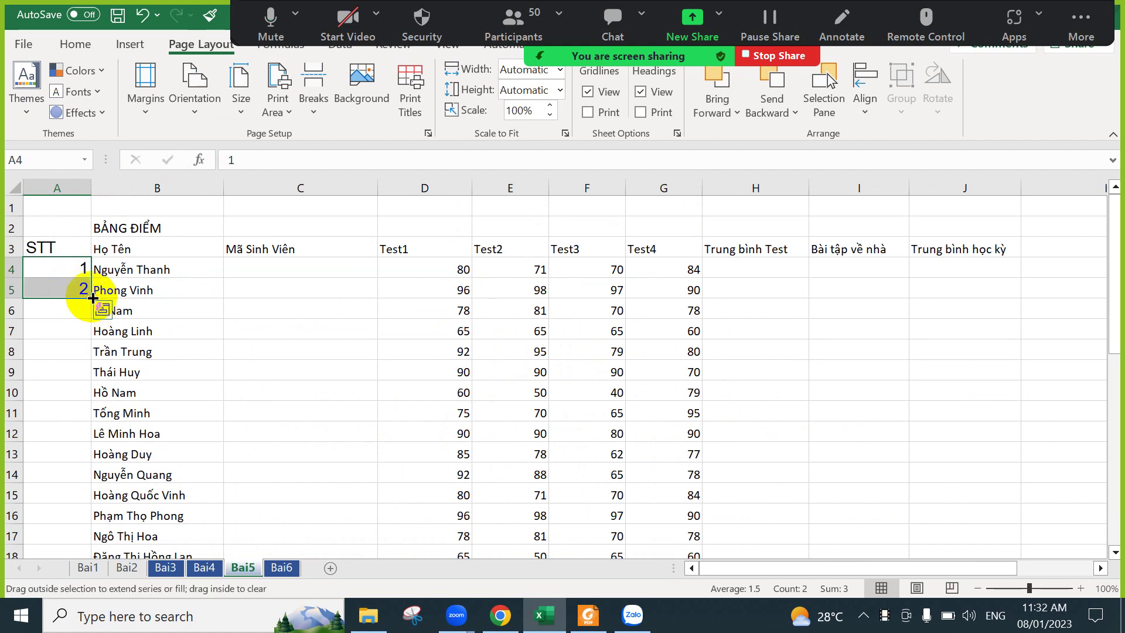
{"action": "double_click", "coordinate": [93, 298]}
{"action": "scroll", "coordinate": [252, 289], "scroll_direction": "down", "scroll_amount": 2}
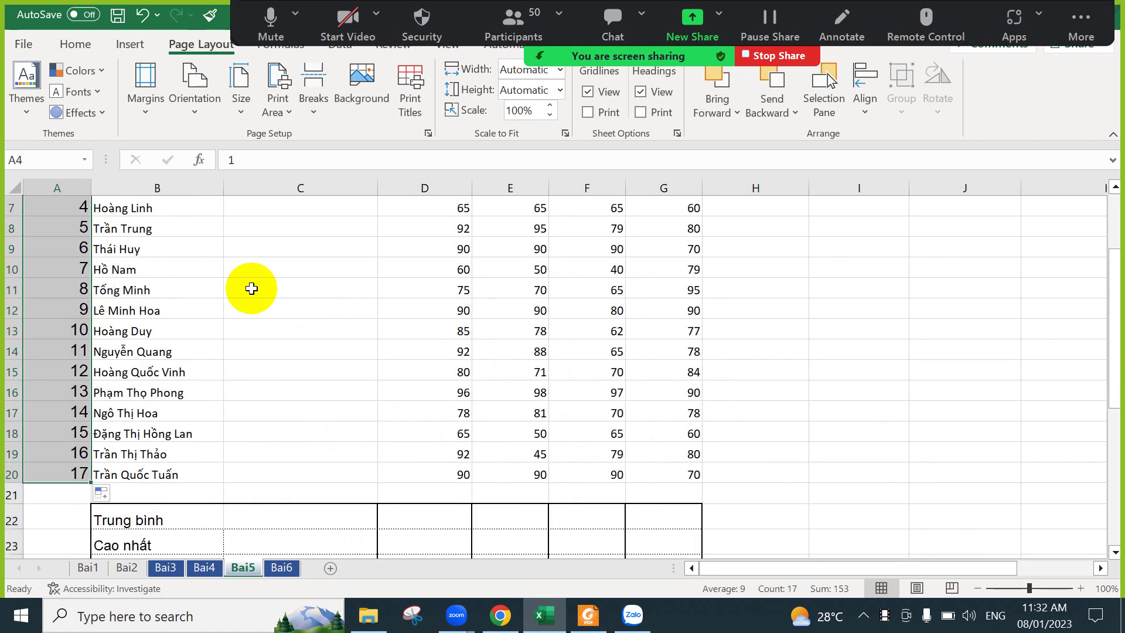
Apply All Borders to the score table range A3:J20.
{"action": "left_click", "coordinate": [251, 289]}
{"action": "scroll", "coordinate": [547, 310], "scroll_direction": "down", "scroll_amount": 3}
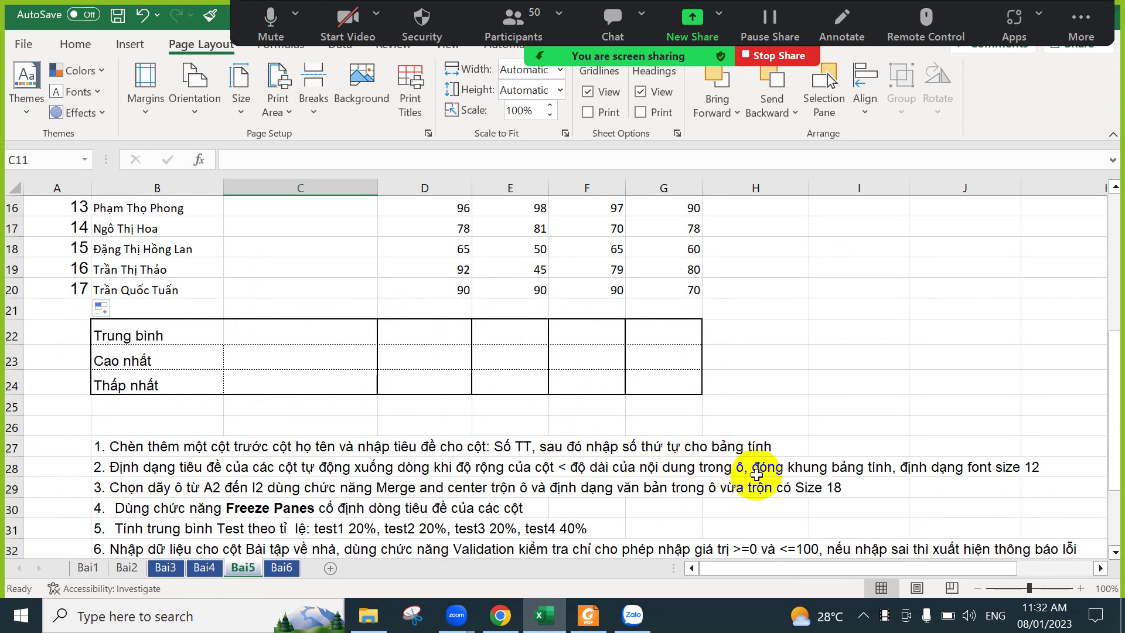
{"action": "scroll", "coordinate": [832, 334], "scroll_direction": "up", "scroll_amount": 5}
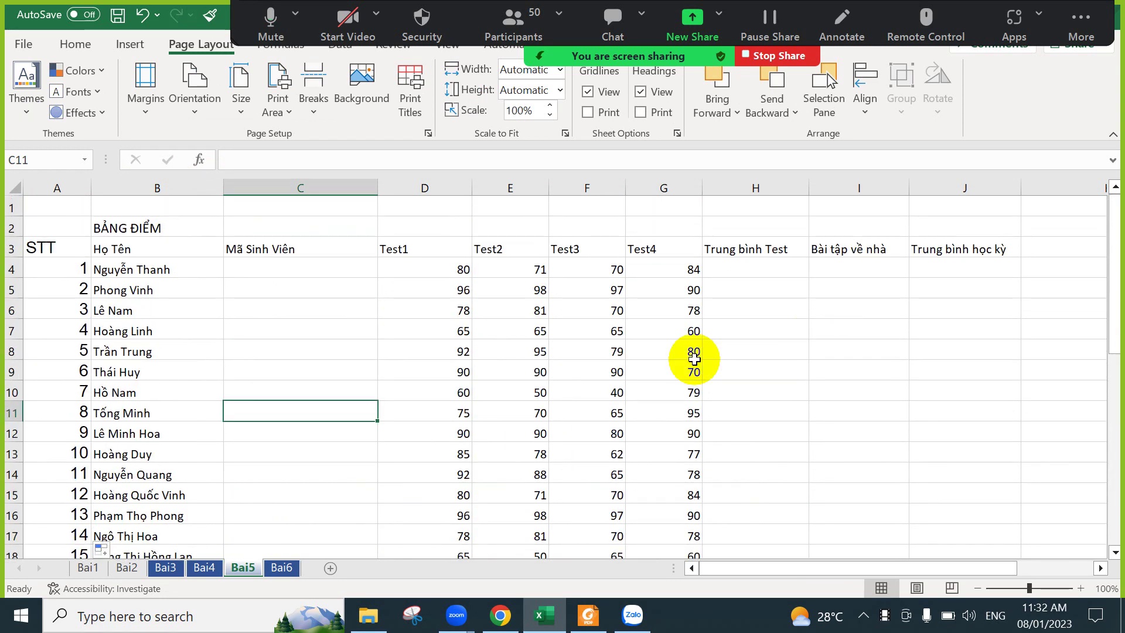
{"action": "left_click_drag", "start_coordinate": [65, 248], "coordinate": [923, 521]}
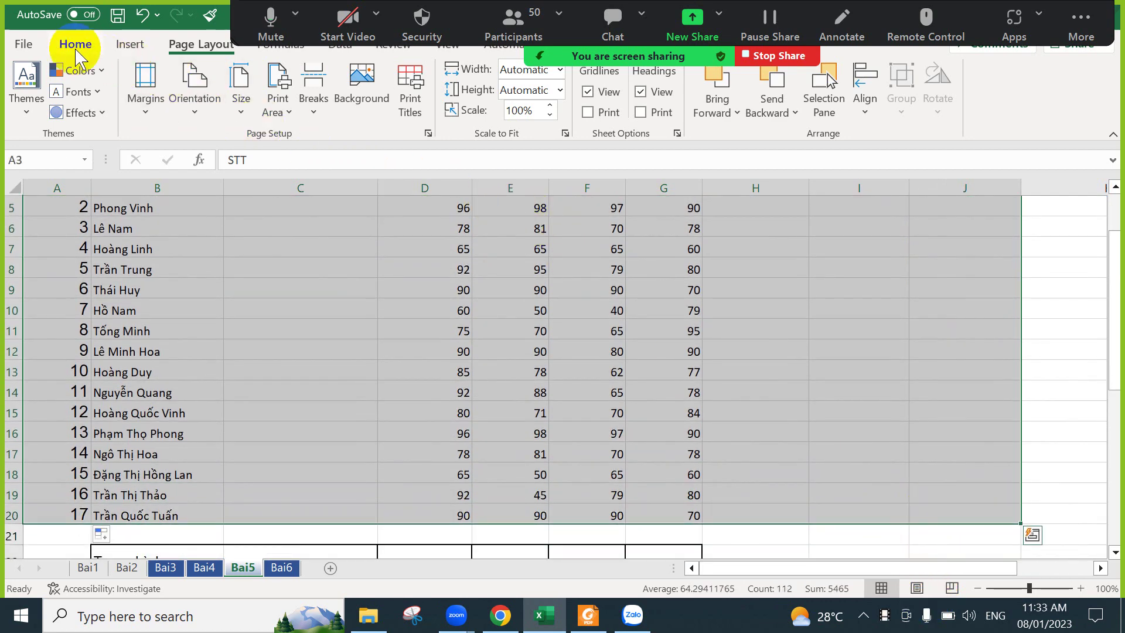
{"action": "left_click", "coordinate": [74, 45]}
{"action": "left_click", "coordinate": [193, 106]}
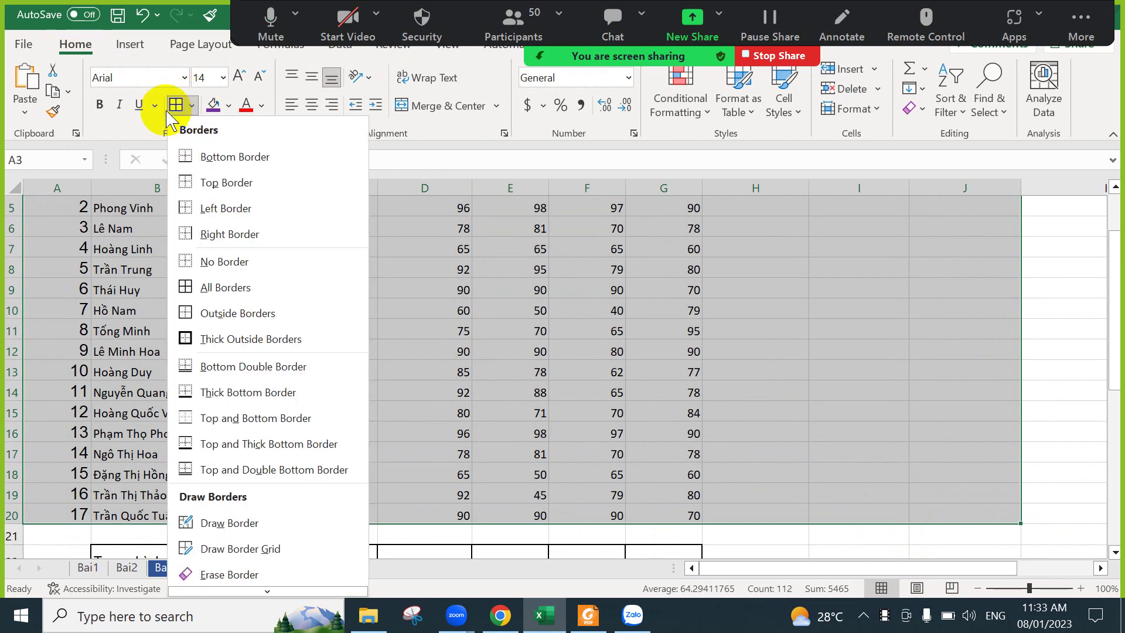
{"action": "left_click", "coordinate": [188, 288]}
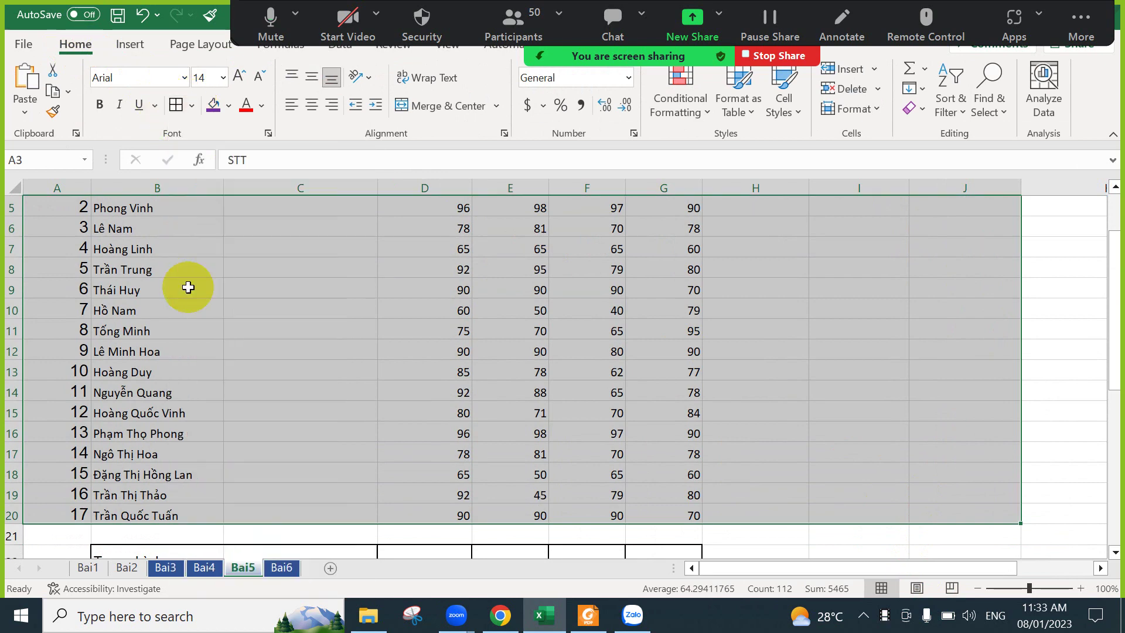
{"action": "scroll", "coordinate": [188, 287], "scroll_direction": "up", "scroll_amount": 2}
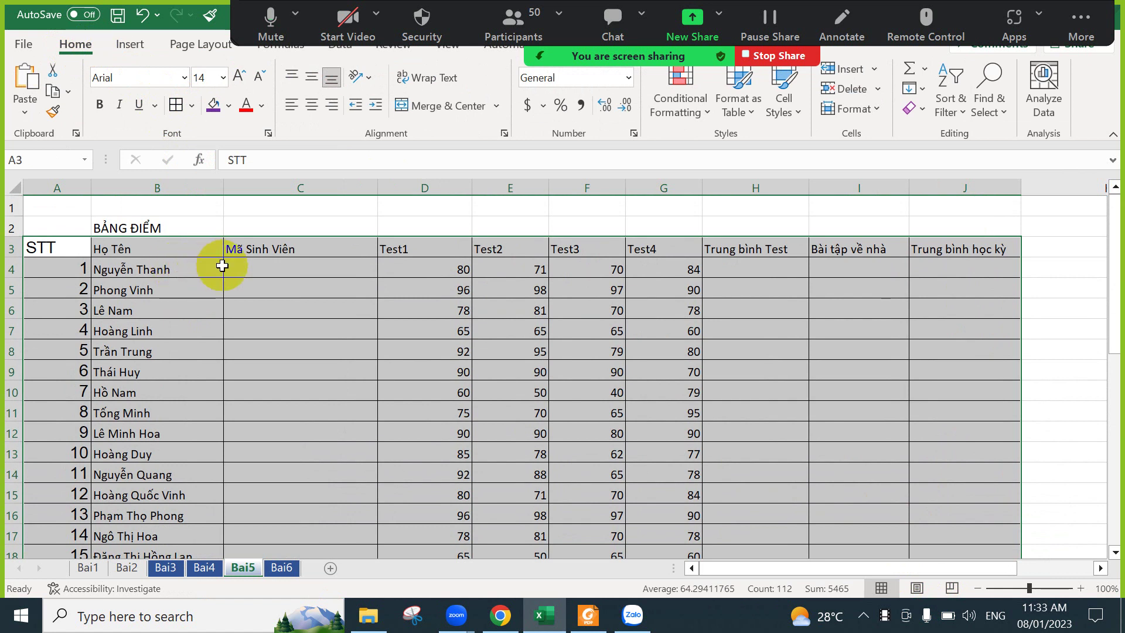
{"action": "left_click", "coordinate": [1101, 568]}
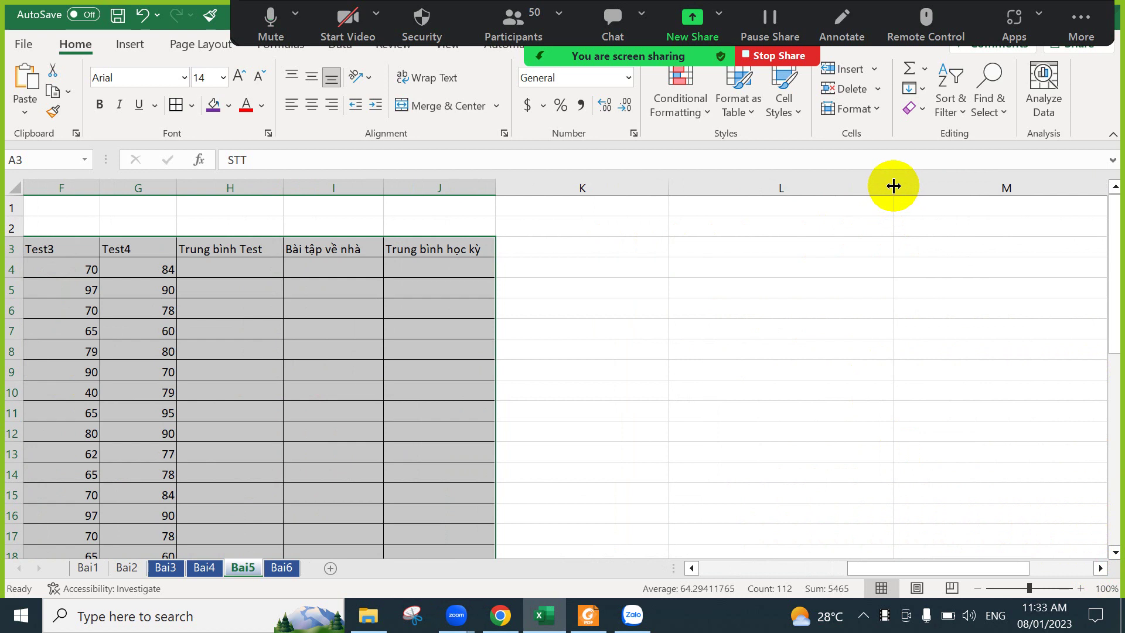
Narrow column L and enter a sample student name in cell L2.
{"action": "left_click_drag", "start_coordinate": [893, 187], "coordinate": [790, 188]}
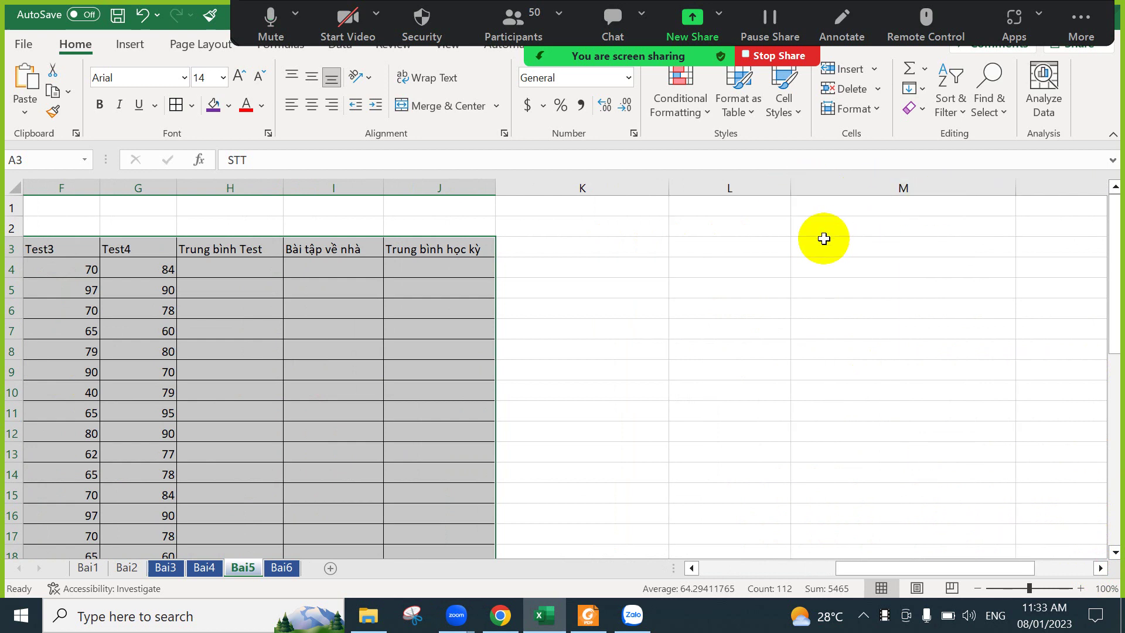
{"action": "left_click", "coordinate": [736, 228]}
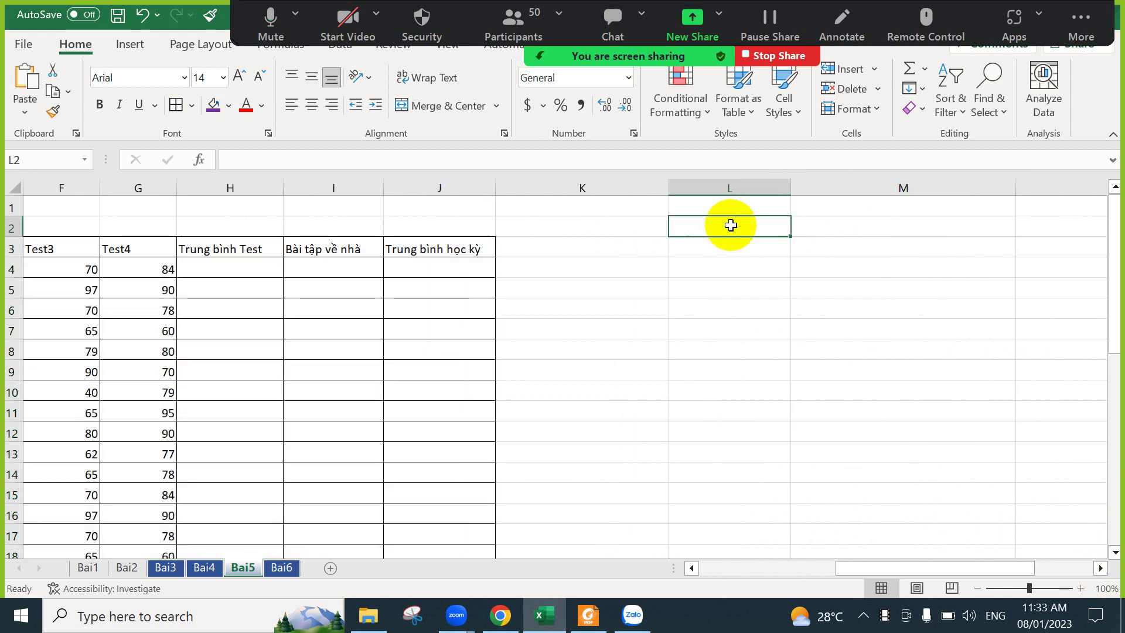
{"action": "type", "text": "Lê thị lan anh đào"}
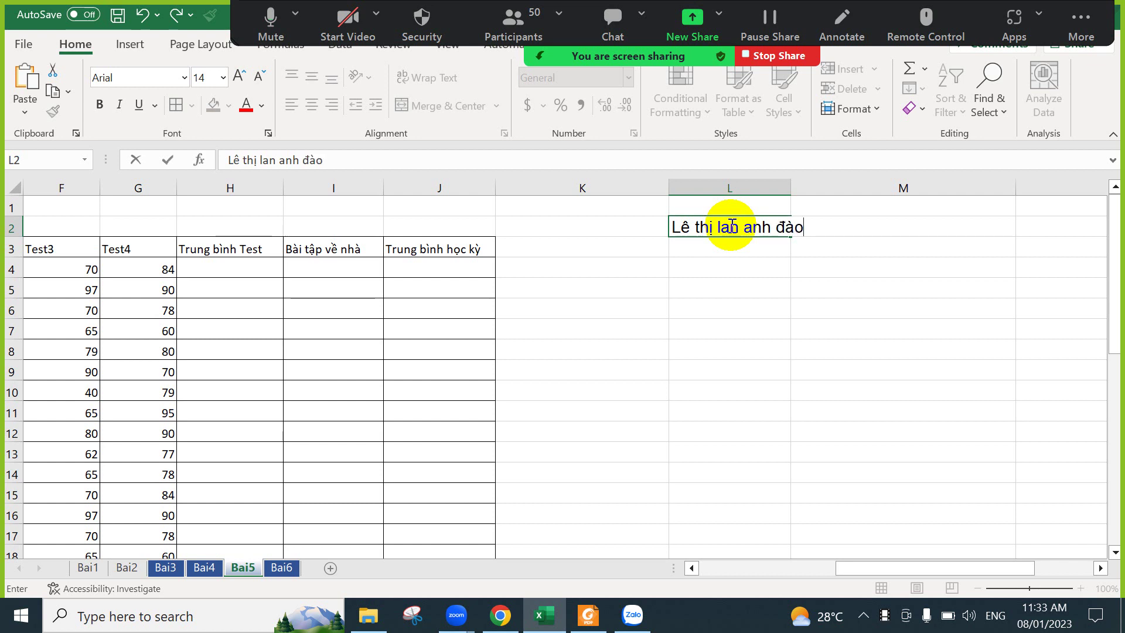
{"action": "left_click", "coordinate": [816, 271]}
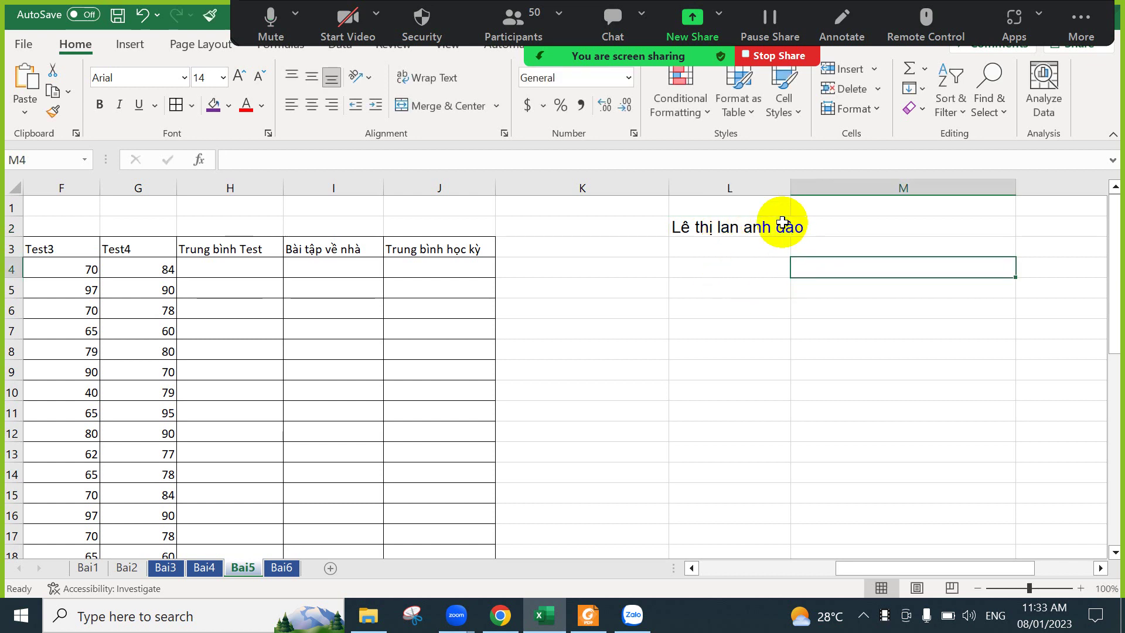
{"action": "left_click_drag", "start_coordinate": [790, 191], "coordinate": [777, 193]}
{"action": "left_click", "coordinate": [726, 228]}
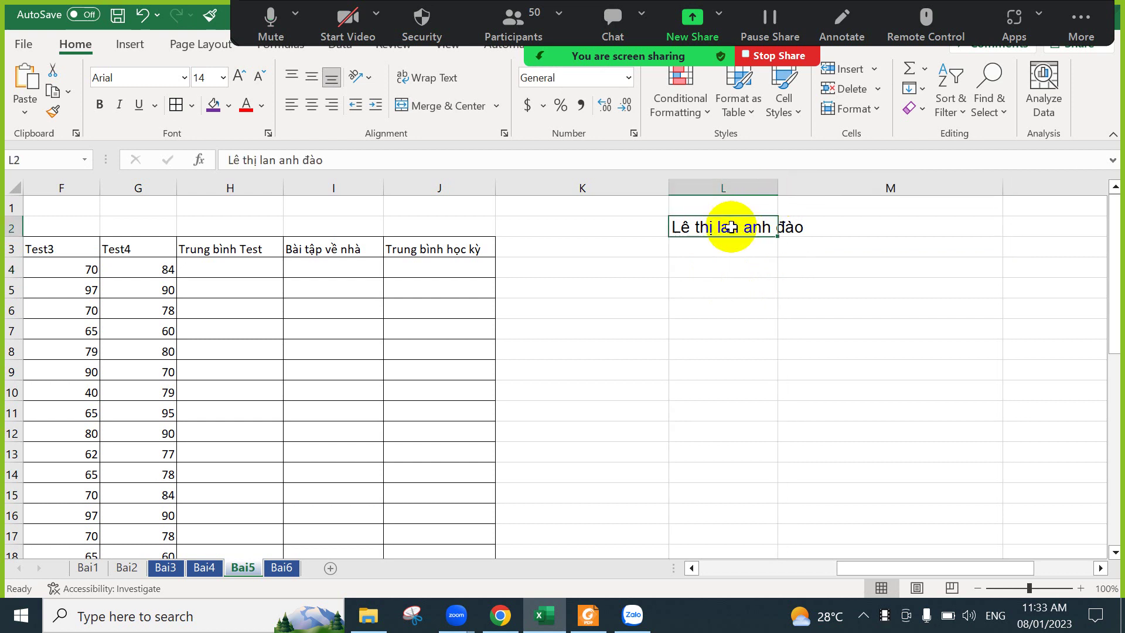
{"action": "left_click_drag", "start_coordinate": [343, 159], "coordinate": [205, 156]}
{"action": "key", "text": "ctrl+c"}
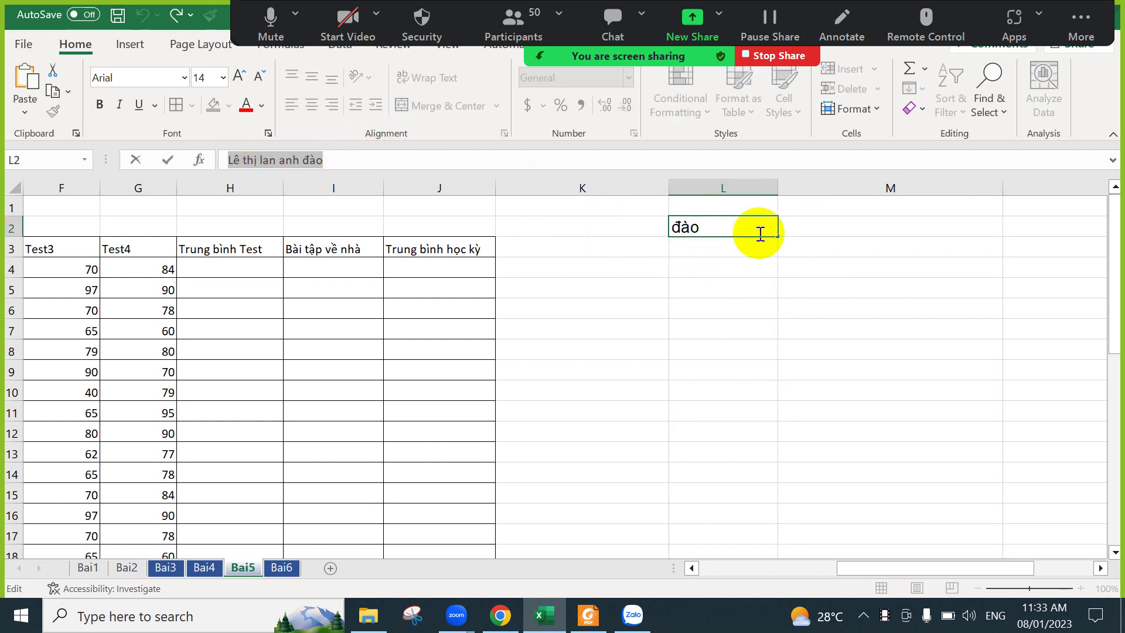
{"action": "left_click", "coordinate": [845, 229]}
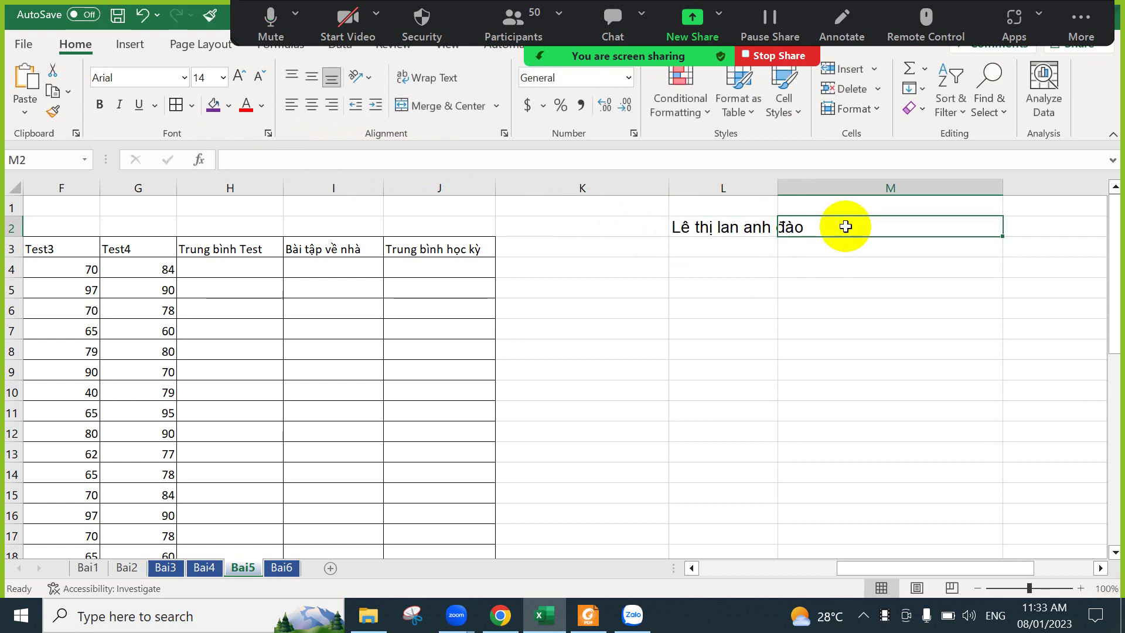
Paste the copied name into cell N2.
{"action": "left_click", "coordinate": [1101, 568]}
{"action": "left_click", "coordinate": [1101, 568]}
{"action": "left_click", "coordinate": [897, 231]}
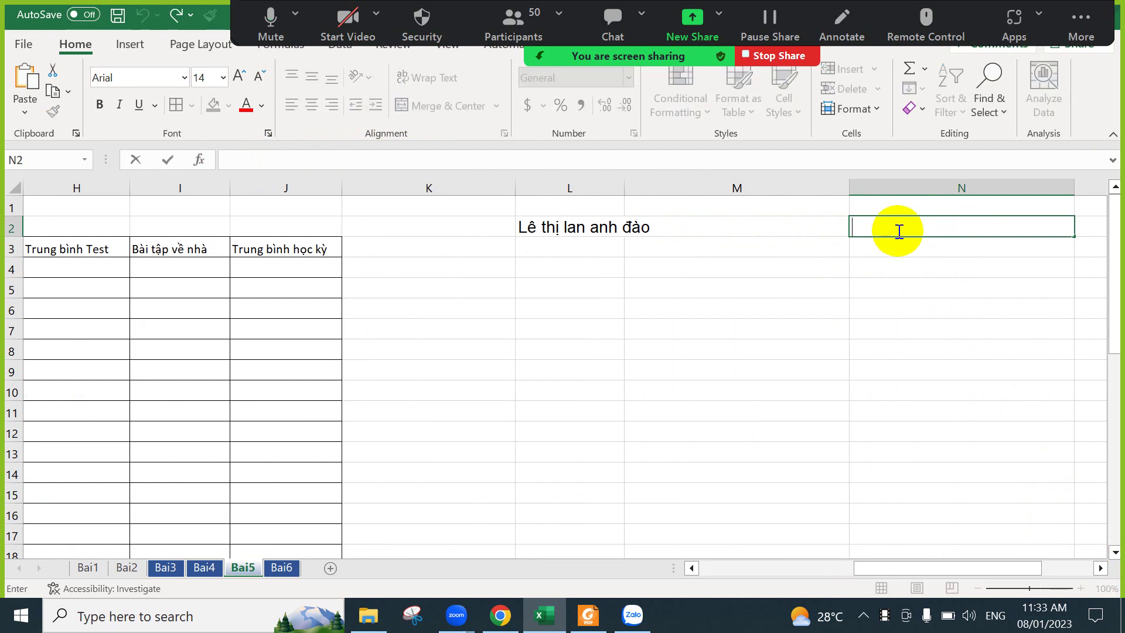
{"action": "key", "text": "ctrl+v"}
{"action": "left_click", "coordinate": [678, 266]}
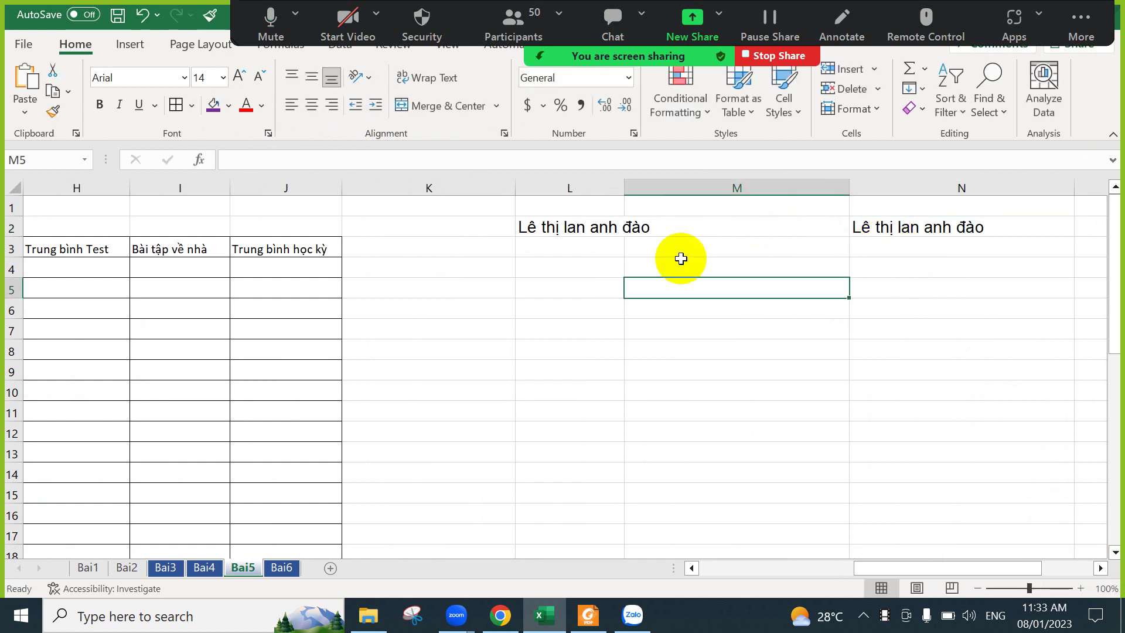
{"action": "left_click", "coordinate": [618, 231]}
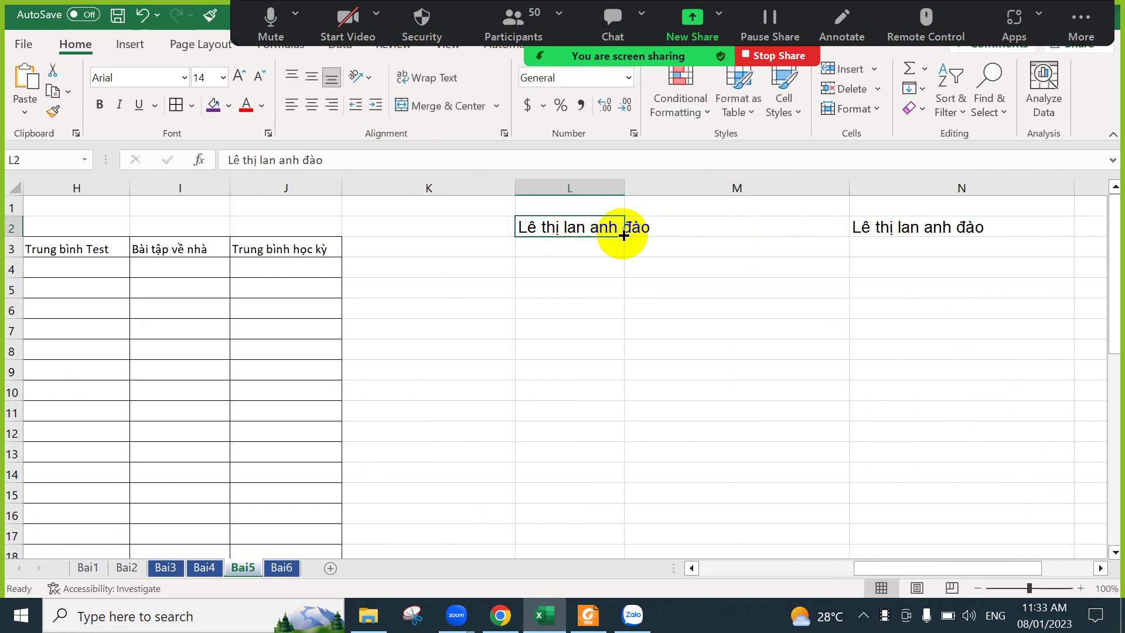
Turn on Wrap text for L2 so the name spans two lines.
{"action": "left_click", "coordinate": [419, 83]}
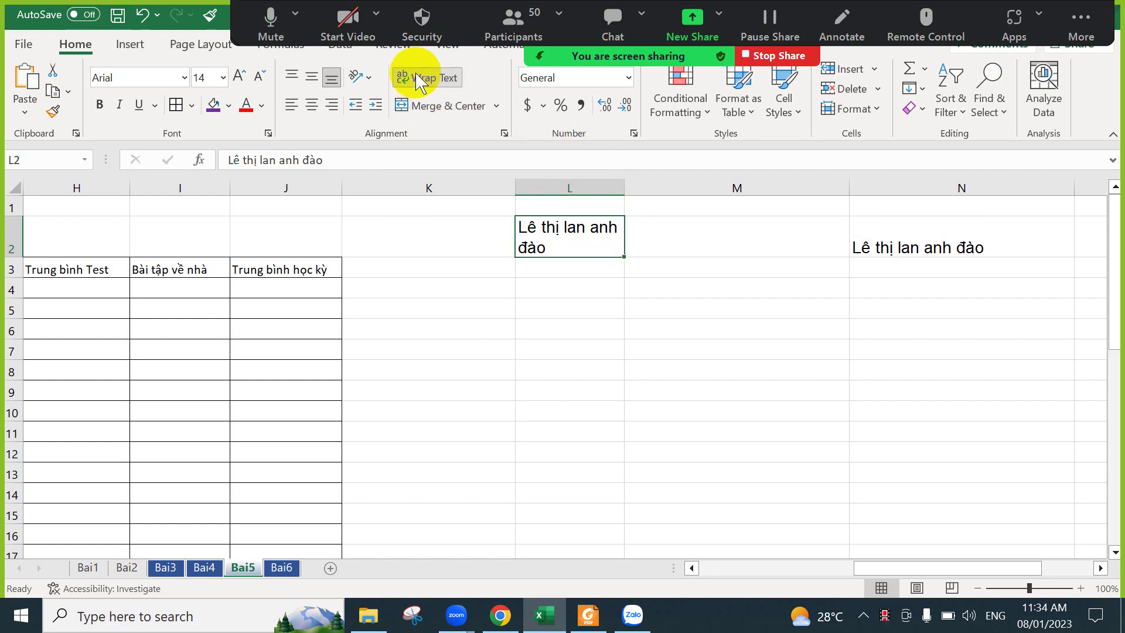
{"action": "right_click", "coordinate": [609, 260]}
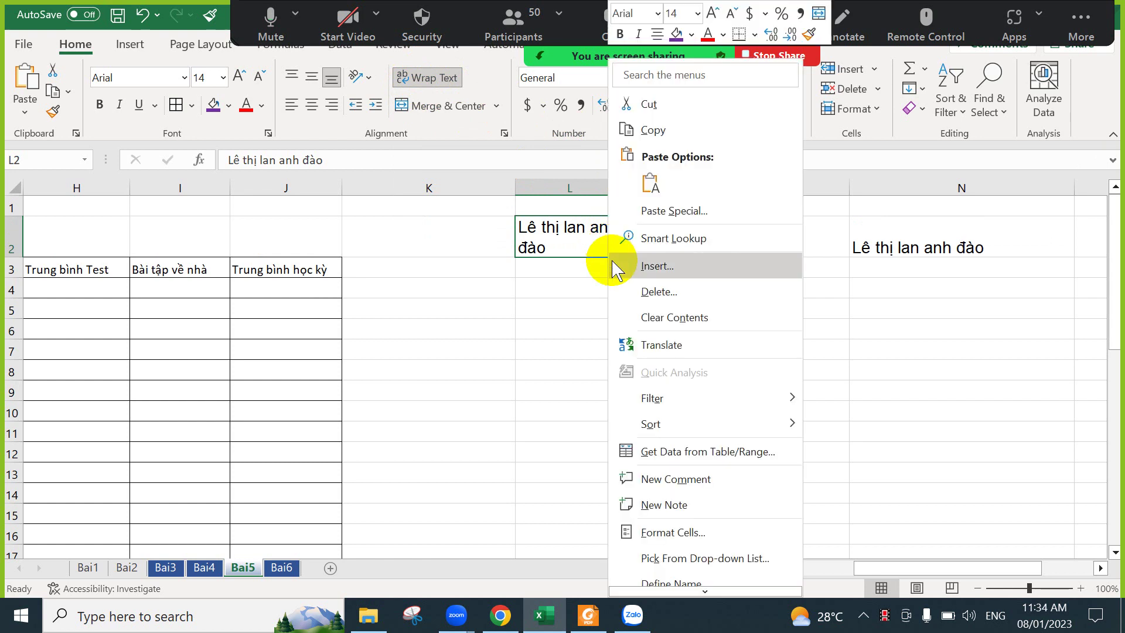
{"action": "left_click", "coordinate": [671, 533]}
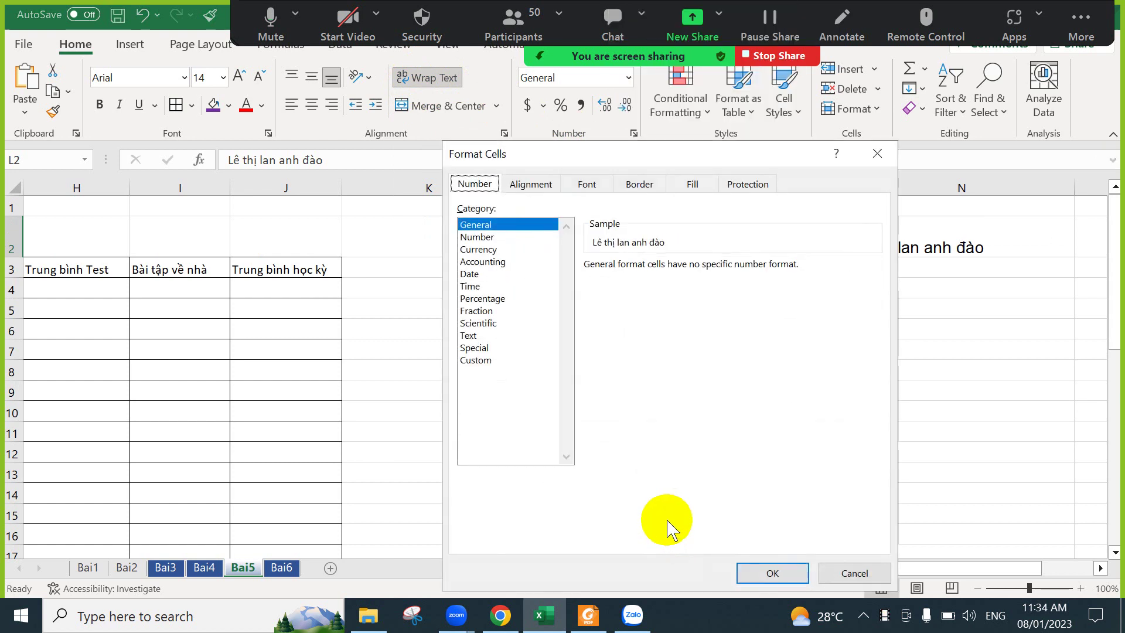
{"action": "left_click", "coordinate": [526, 186]}
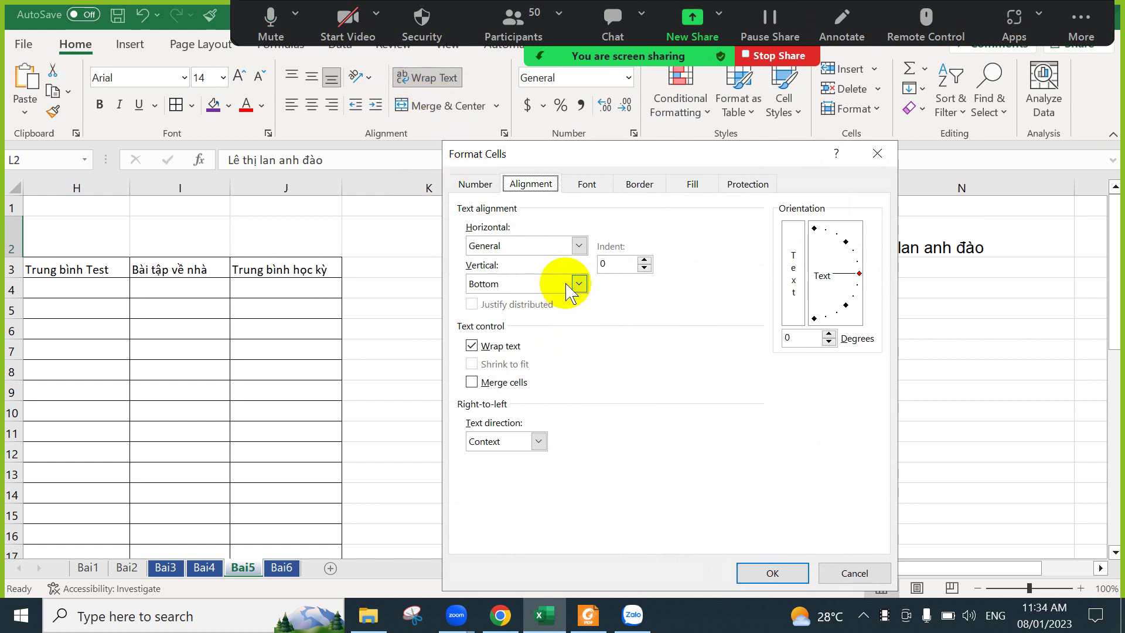
{"action": "left_click", "coordinate": [774, 574]}
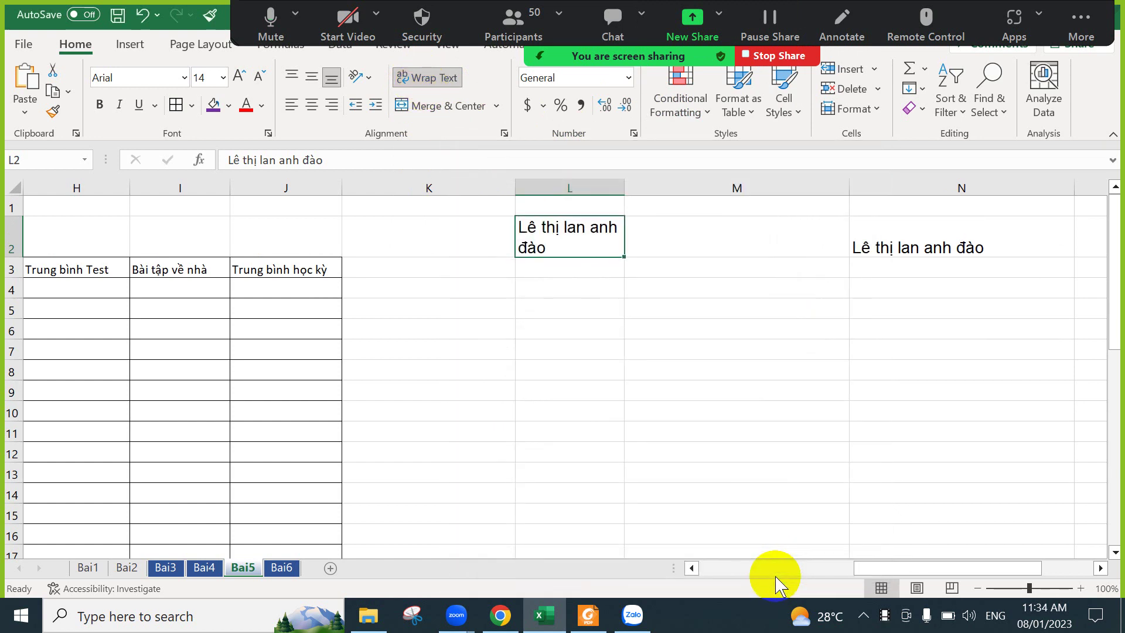
Insert a manual line break after the second word of the name in N2.
{"action": "left_click", "coordinate": [936, 245]}
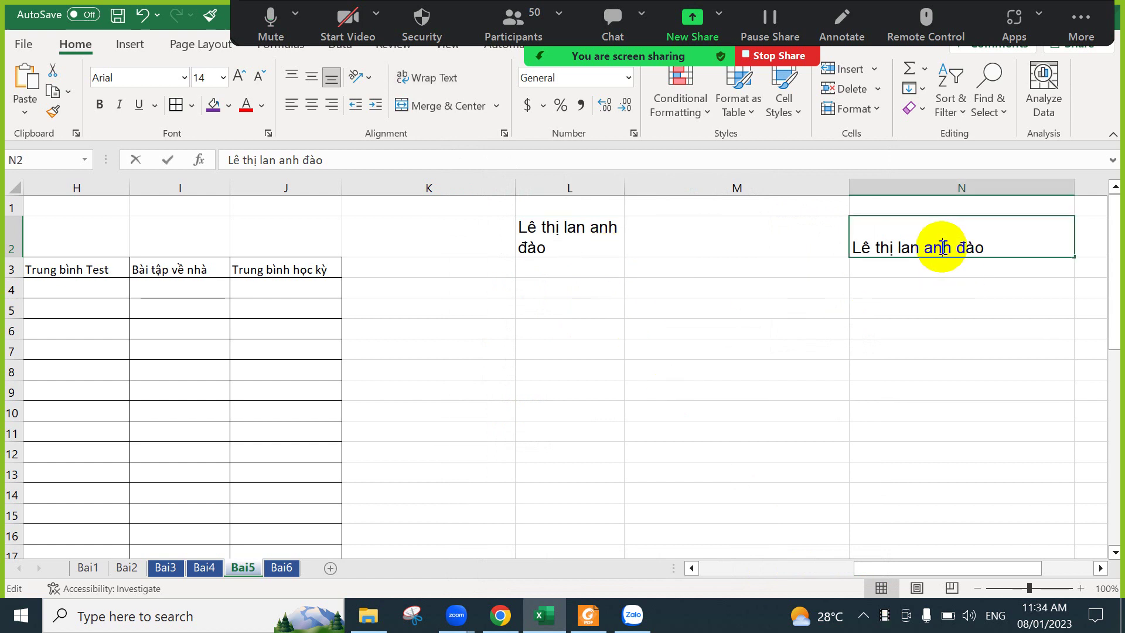
{"action": "double_click", "coordinate": [912, 249]}
{"action": "left_click_drag", "start_coordinate": [894, 247], "coordinate": [961, 248]}
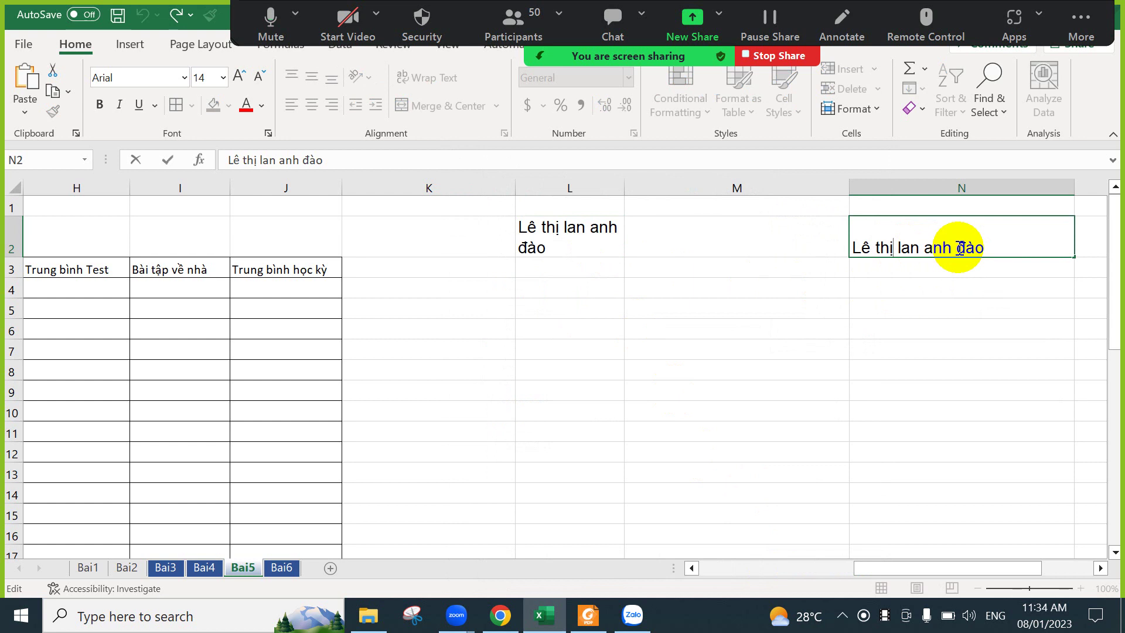
{"action": "key", "text": "alt"}
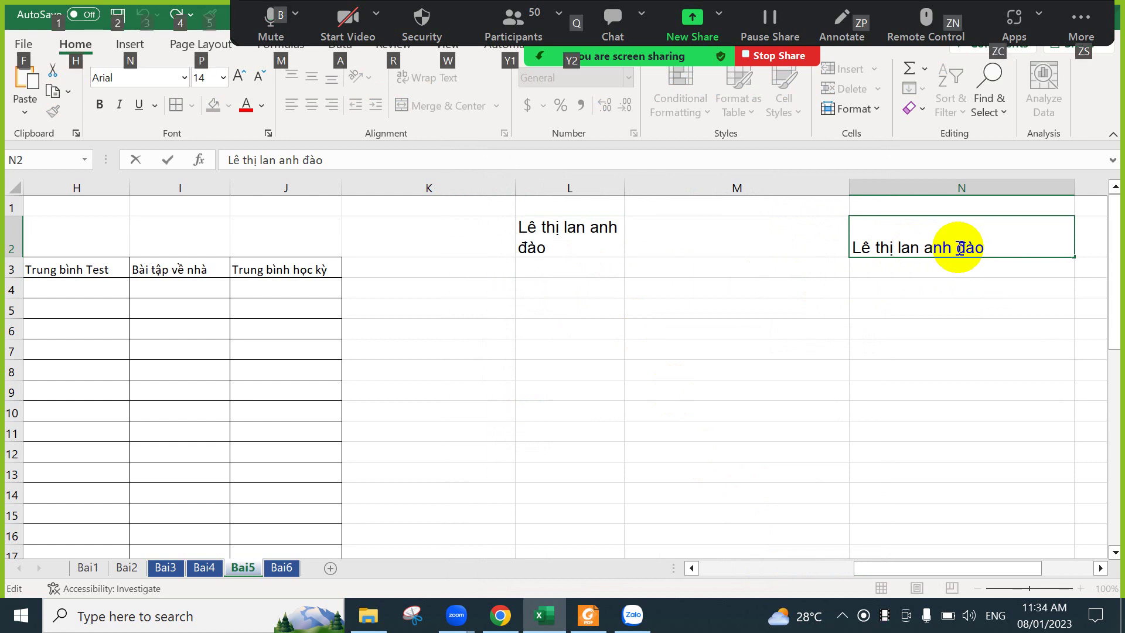
{"action": "key", "text": "alt+Return"}
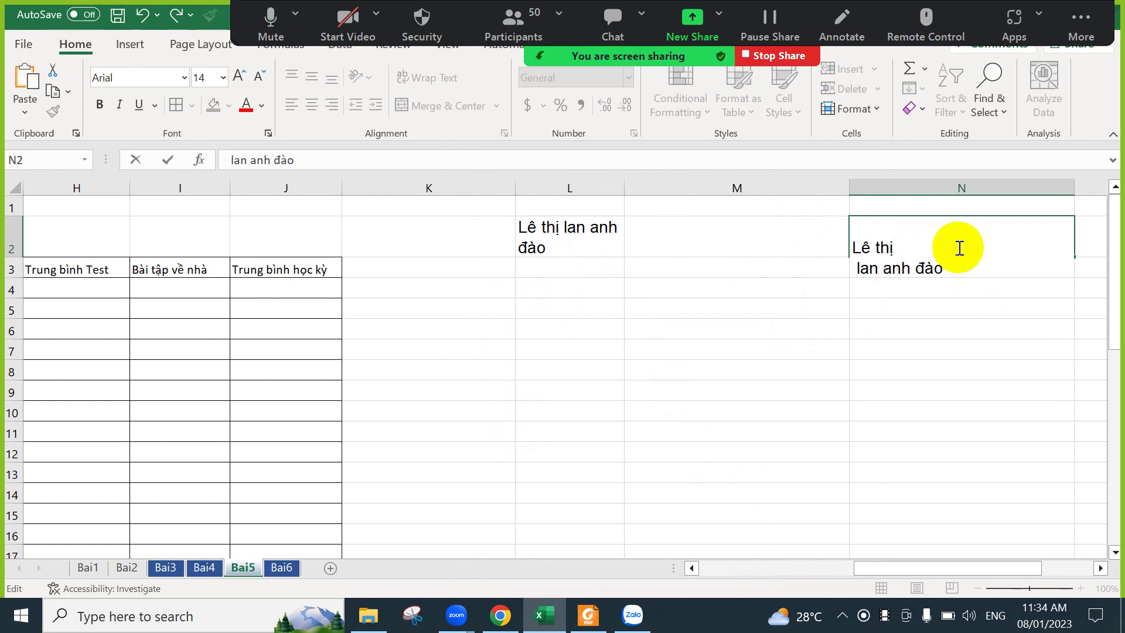
{"action": "left_click", "coordinate": [957, 297]}
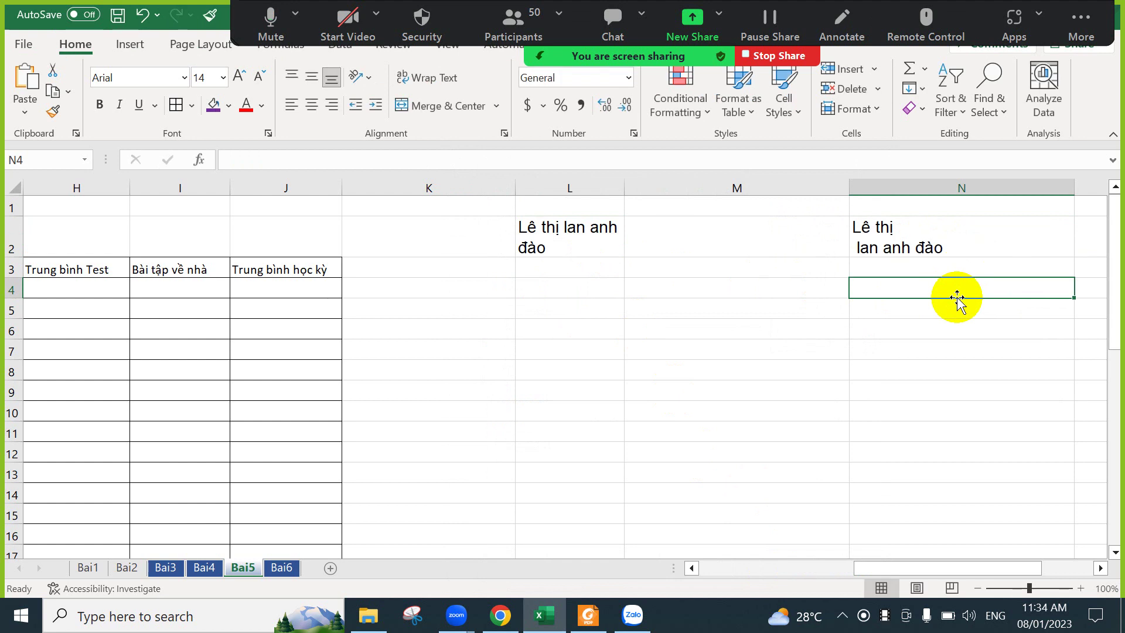
{"action": "left_click", "coordinate": [633, 323]}
Copy the Trung bình học kỳ heading from J3 into M4 and rotate its text downward.
{"action": "left_click", "coordinate": [276, 275]}
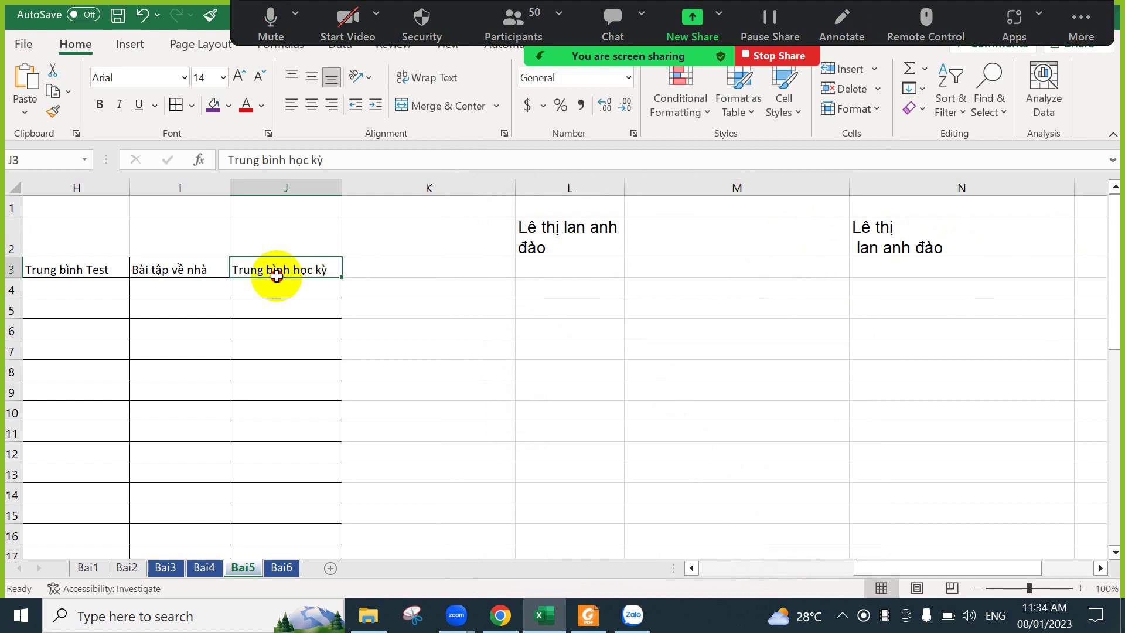
{"action": "key", "text": "ctrl+x"}
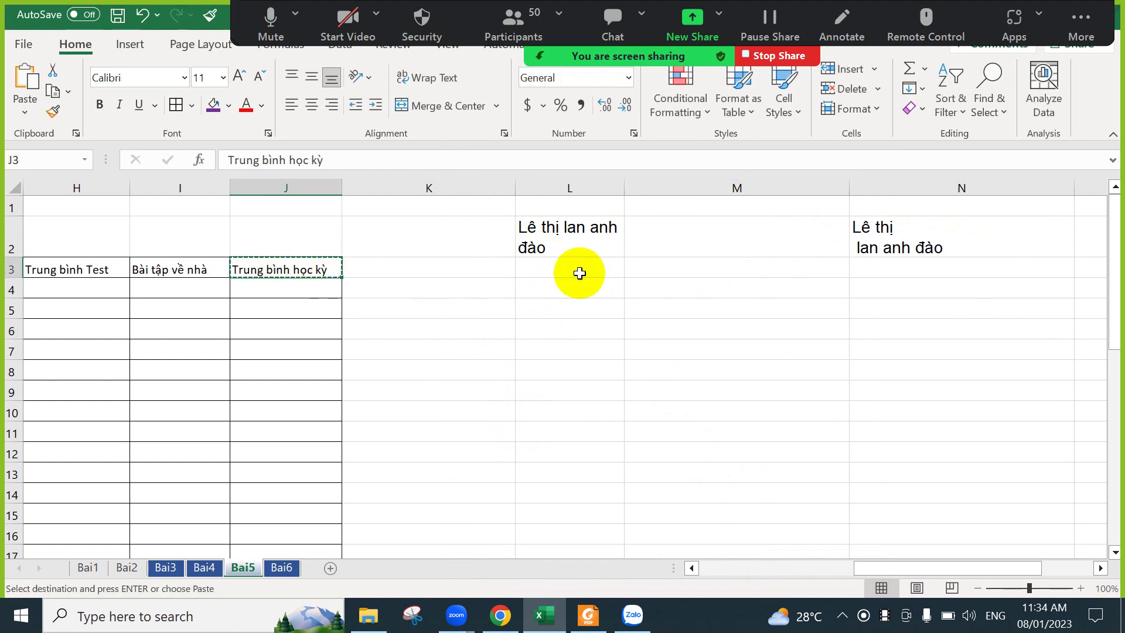
{"action": "left_click", "coordinate": [661, 285]}
{"action": "key", "text": "ctrl+v"}
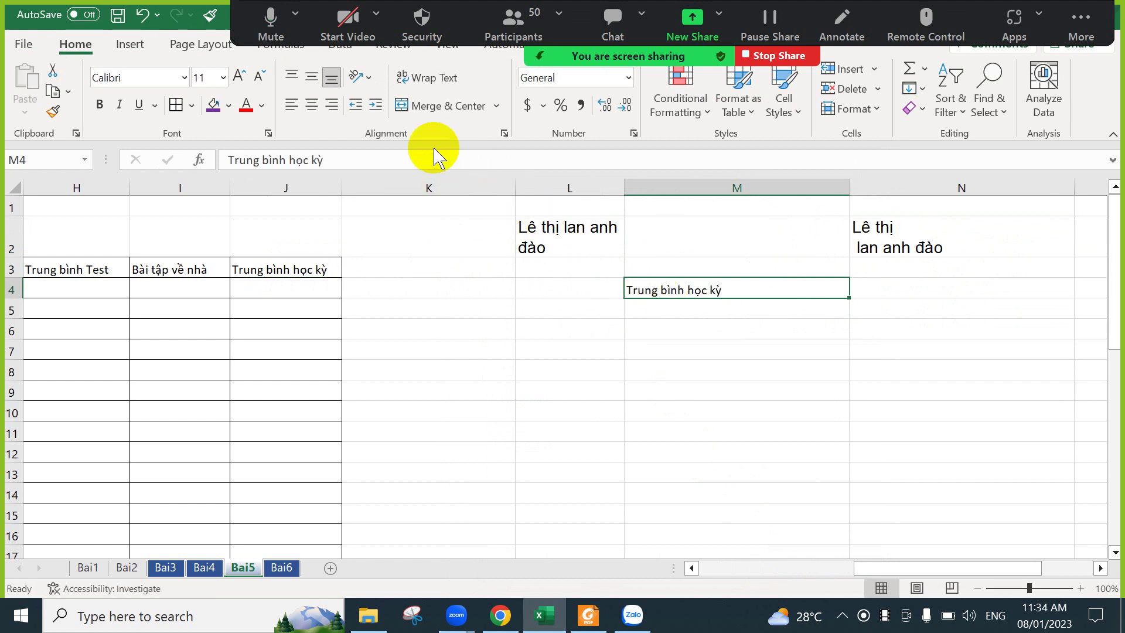
{"action": "left_click", "coordinate": [362, 77]}
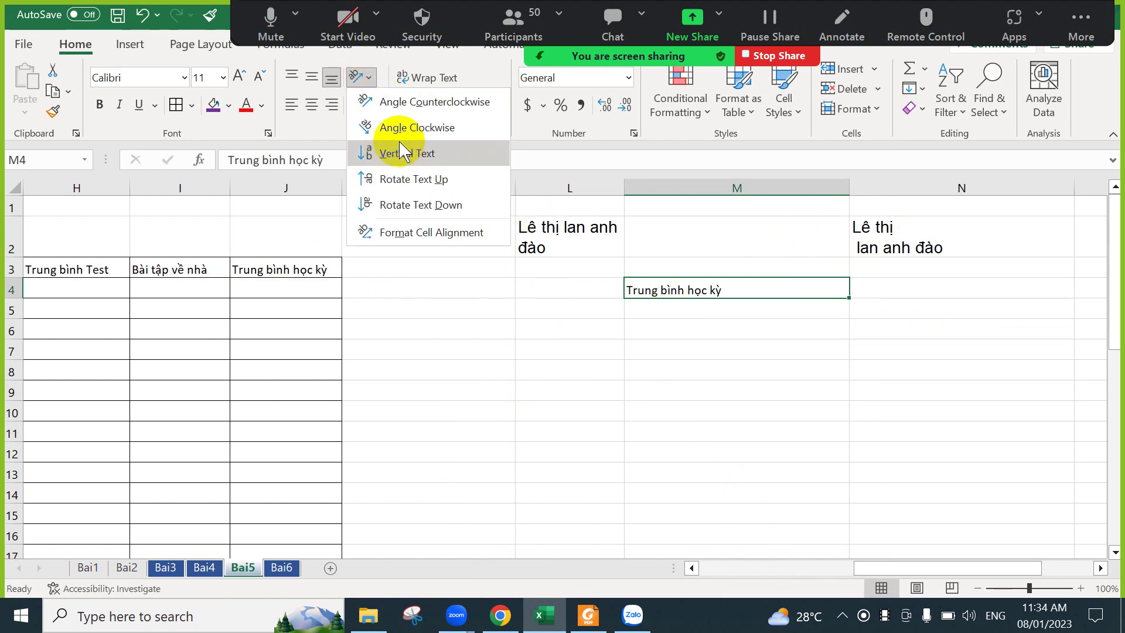
{"action": "left_click", "coordinate": [404, 158]}
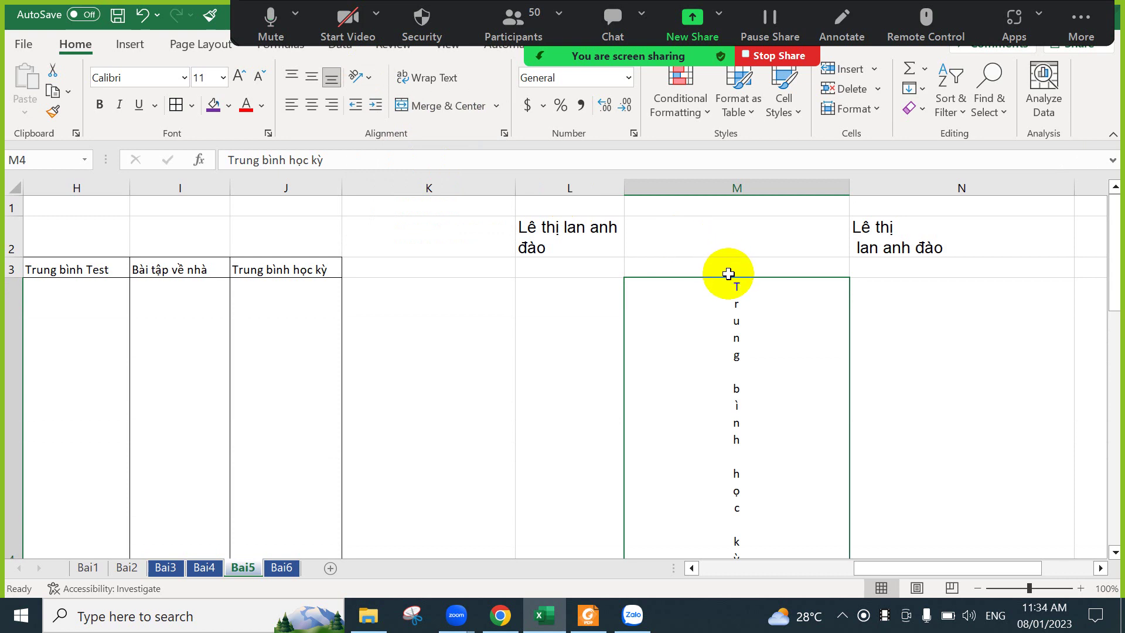
{"action": "left_click", "coordinate": [369, 78]}
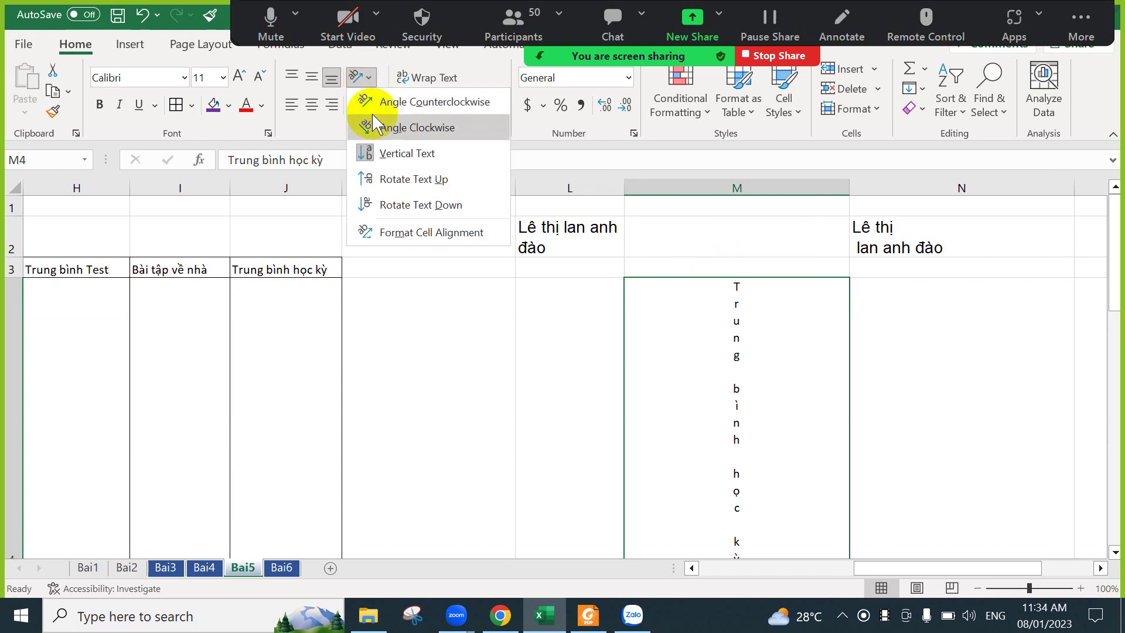
{"action": "left_click", "coordinate": [397, 204]}
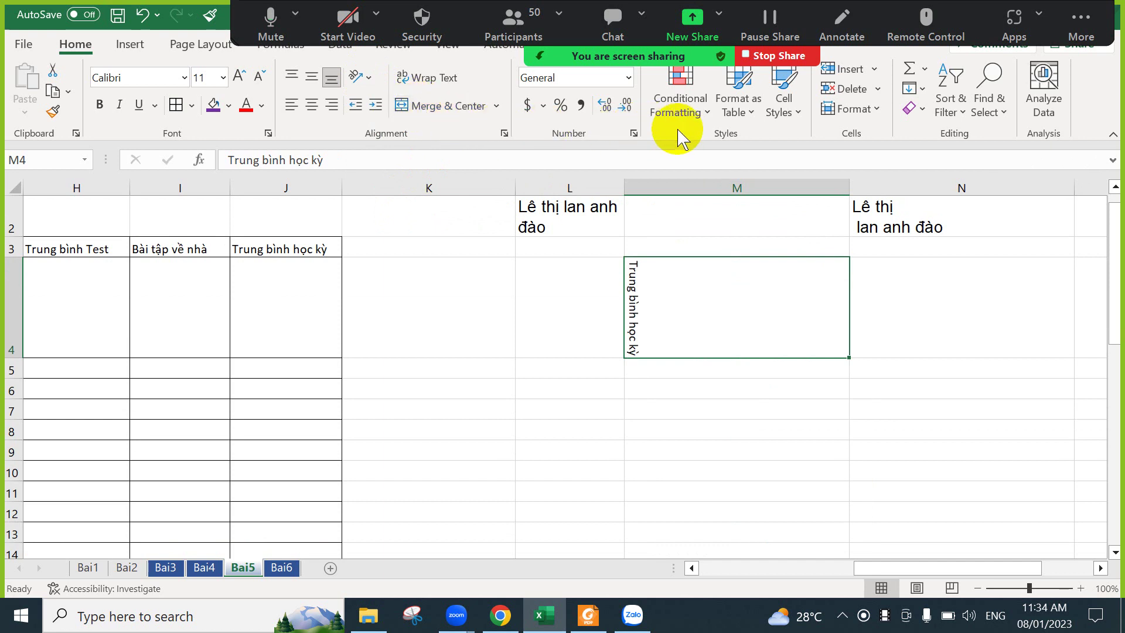
Set the M4 heading's text orientation to 45 degrees upward.
{"action": "left_click", "coordinate": [504, 132]}
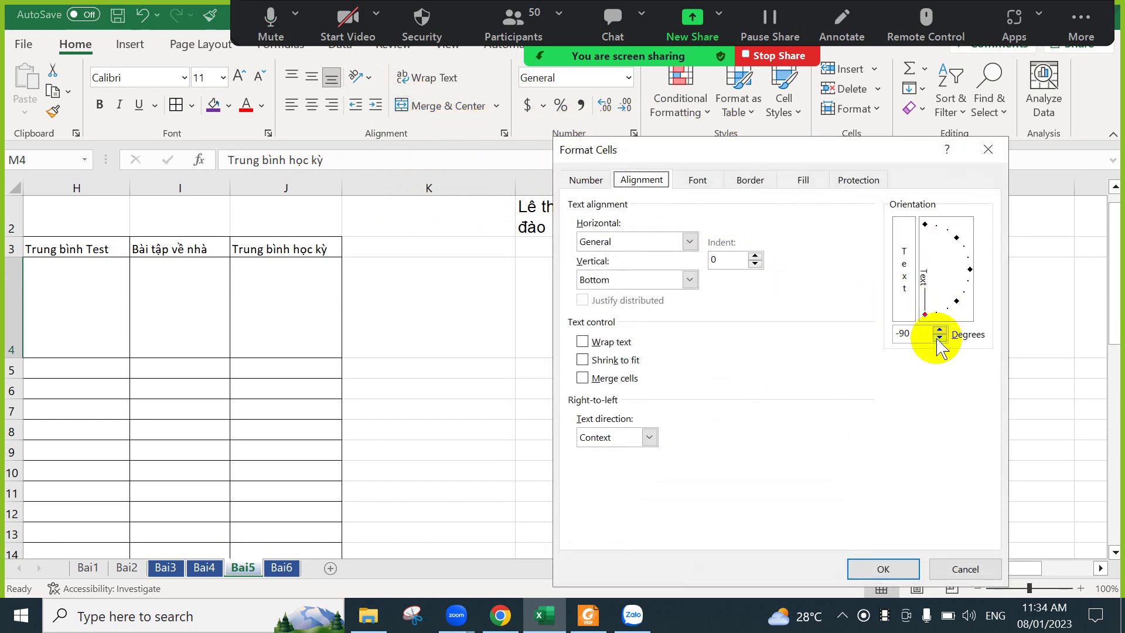
{"action": "left_click_drag", "start_coordinate": [937, 334], "coordinate": [959, 240]}
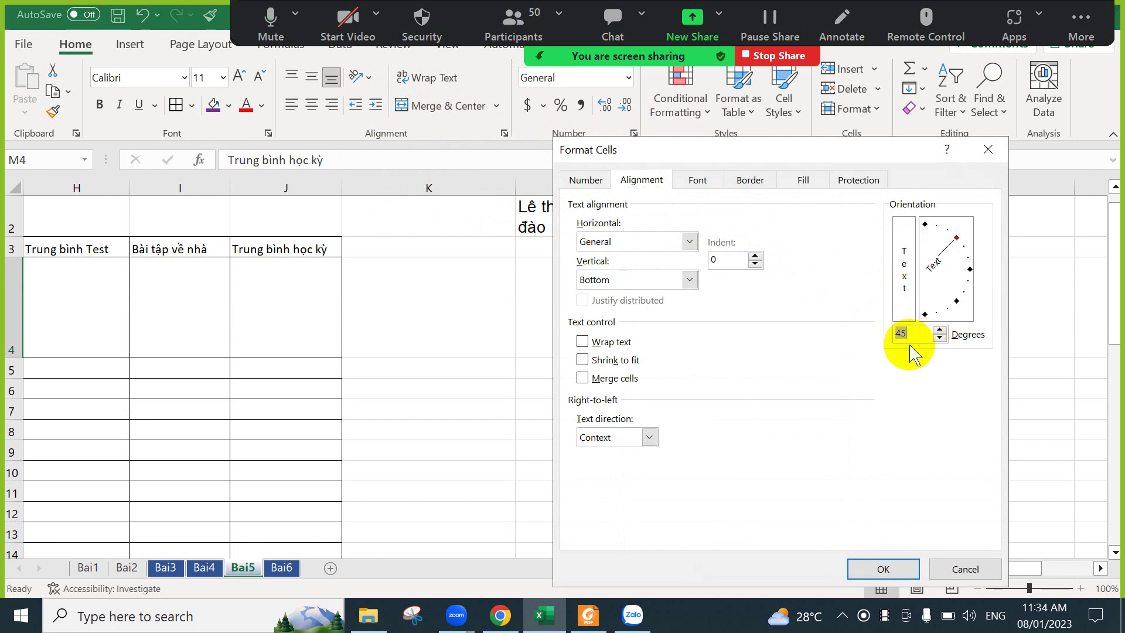
{"action": "left_click", "coordinate": [909, 568]}
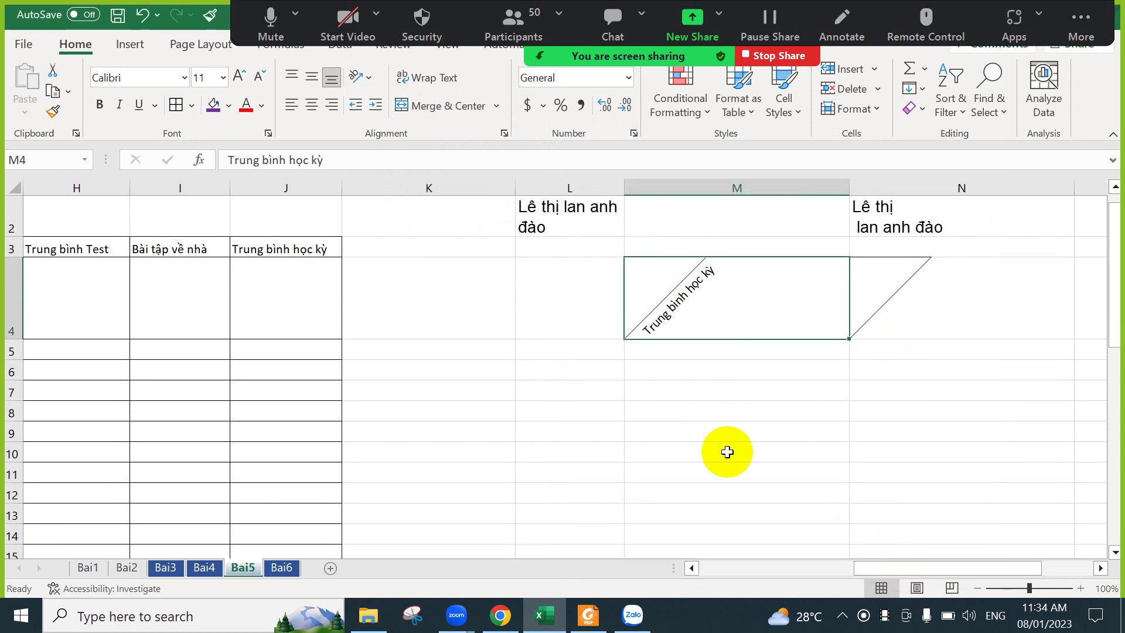
{"action": "left_click", "coordinate": [726, 471]}
{"action": "left_click_drag", "start_coordinate": [569, 218], "coordinate": [865, 311]}
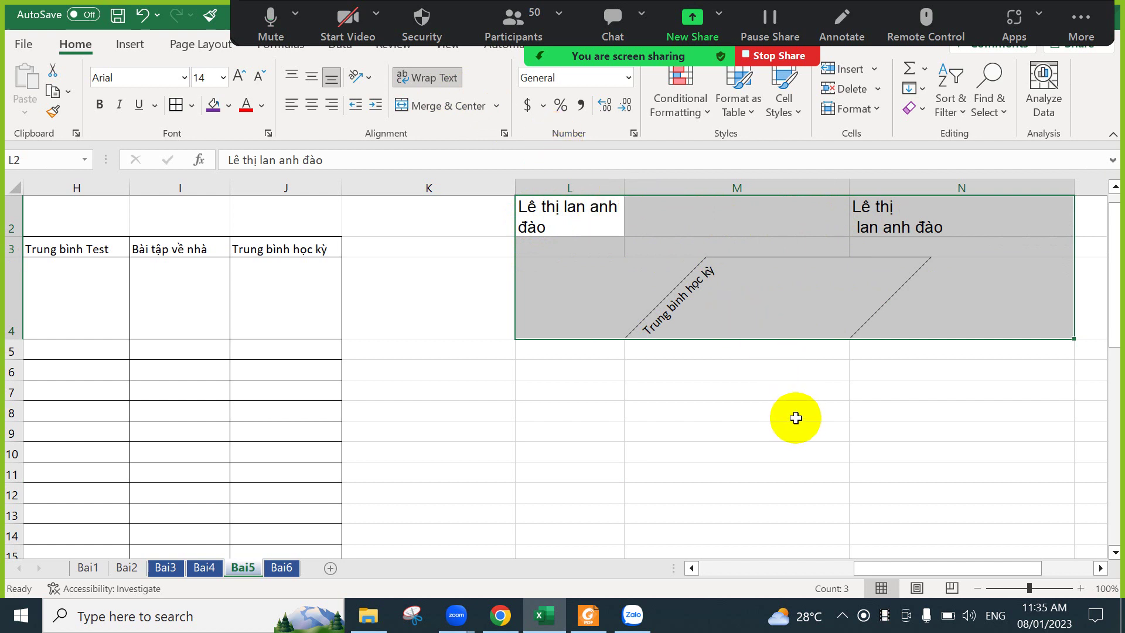
Delete the practice range L2:N4, shifting cells left.
{"action": "left_click", "coordinate": [859, 438]}
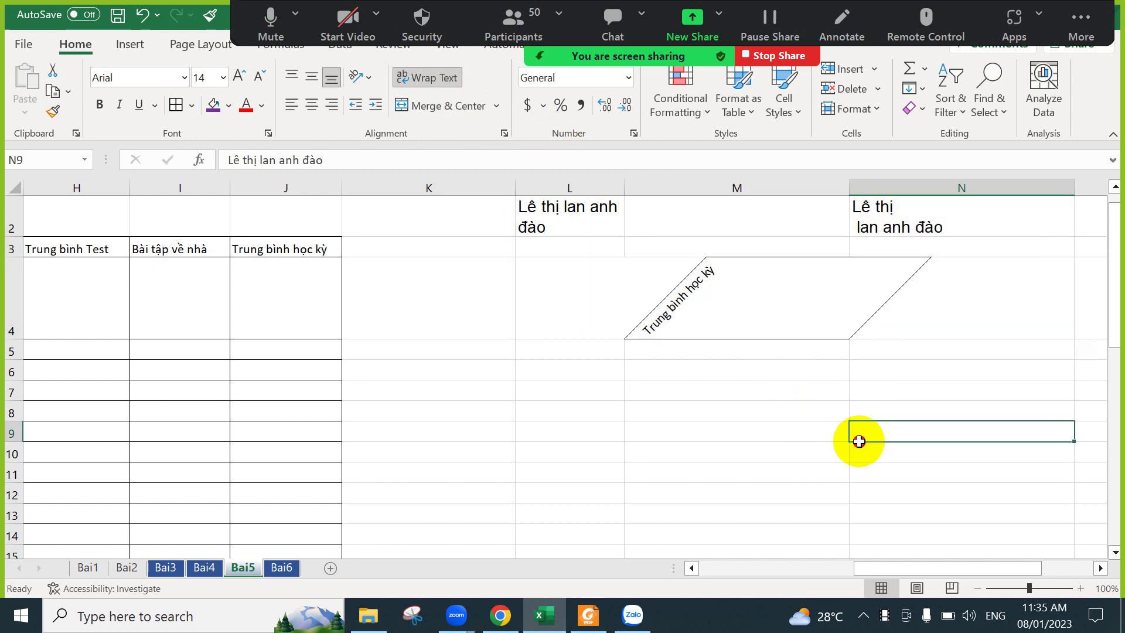
{"action": "left_click_drag", "start_coordinate": [575, 221], "coordinate": [958, 307]}
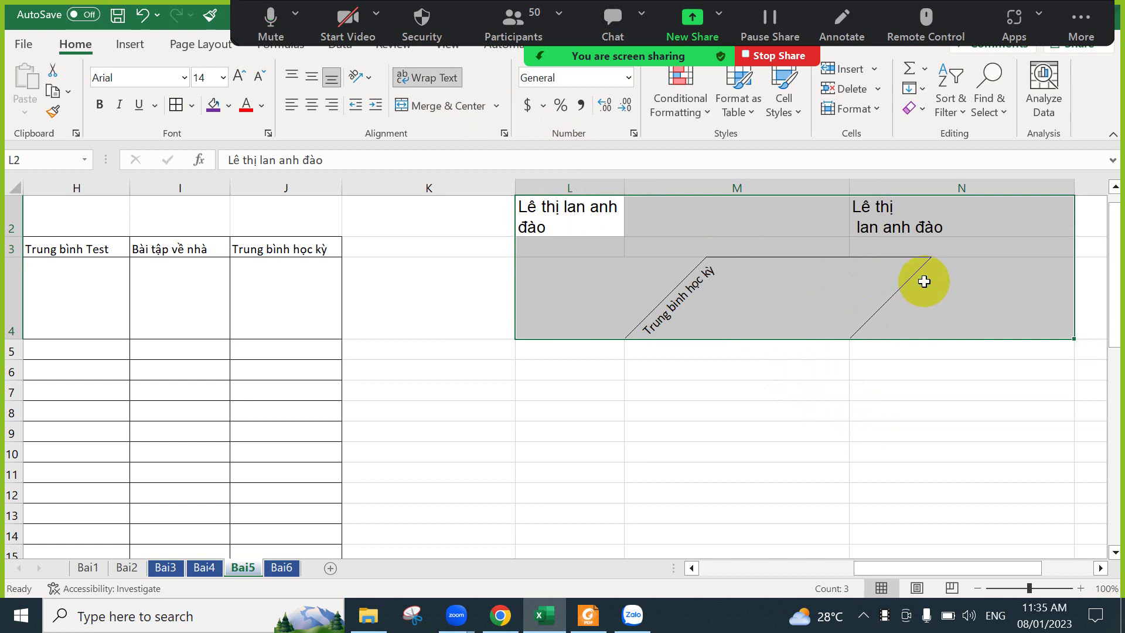
{"action": "right_click", "coordinate": [925, 280]}
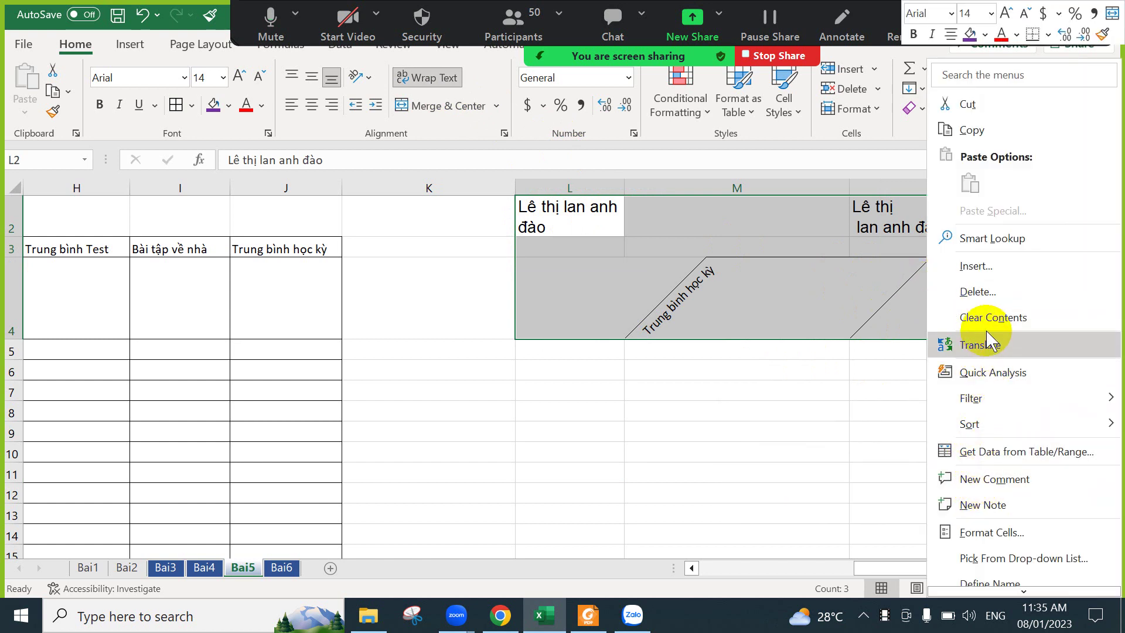
{"action": "left_click", "coordinate": [984, 292]}
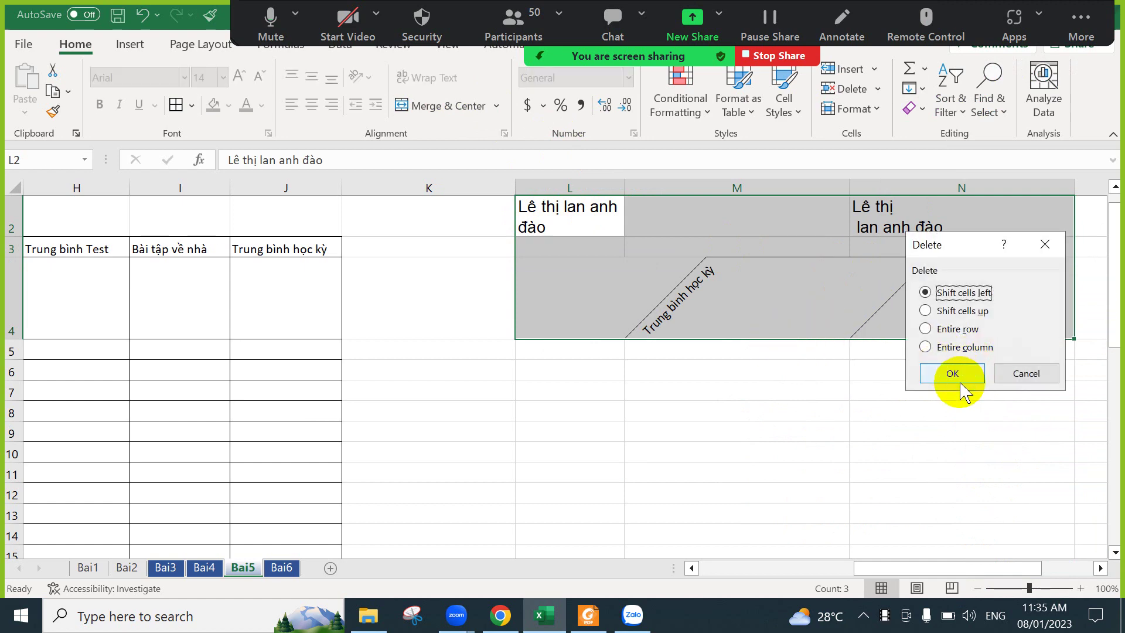
{"action": "left_click", "coordinate": [961, 385]}
{"action": "left_click_drag", "start_coordinate": [919, 569], "coordinate": [567, 569]}
{"action": "scroll", "coordinate": [346, 367], "scroll_direction": "down", "scroll_amount": 6}
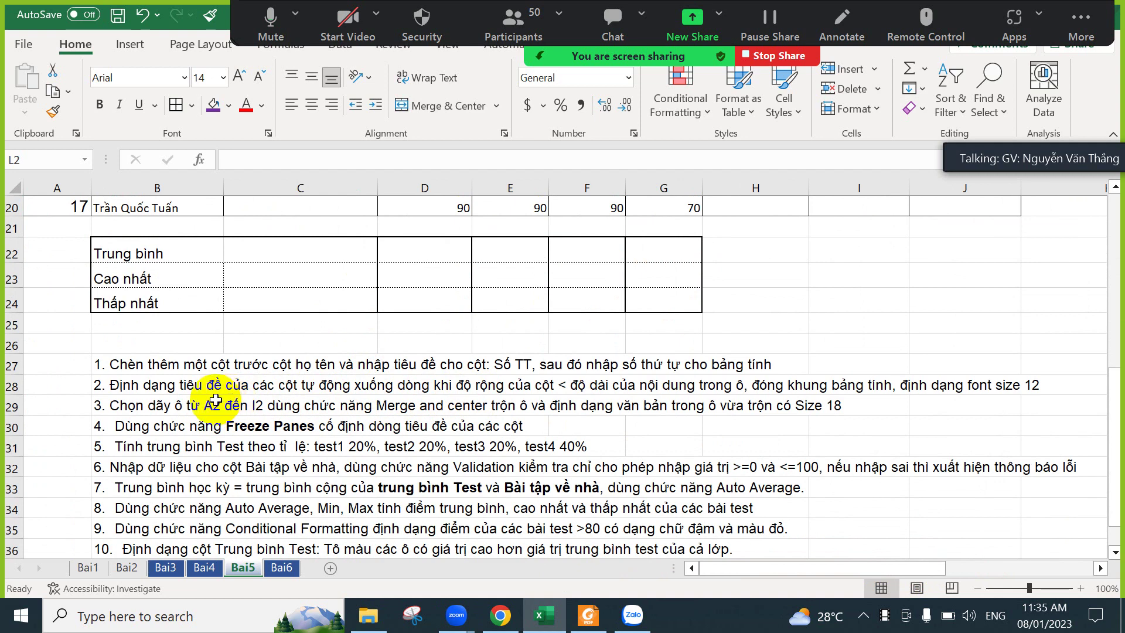
Narrow column J so the wrapped Trung bình học kỳ heading fills two lines.
{"action": "scroll", "coordinate": [647, 305], "scroll_direction": "up", "scroll_amount": 6}
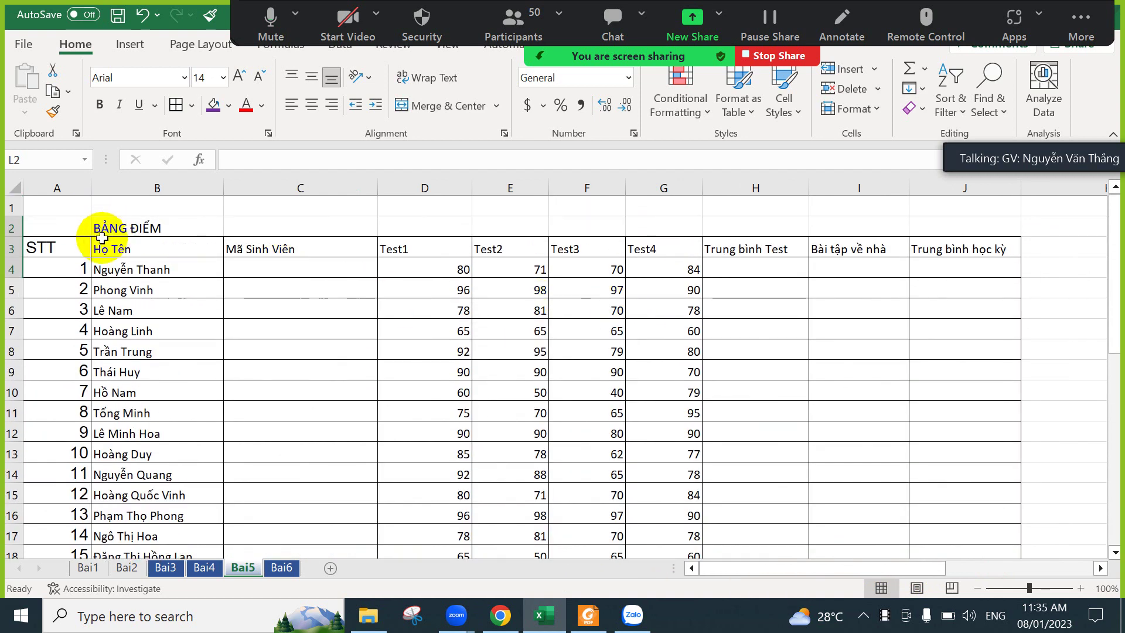
{"action": "left_click_drag", "start_coordinate": [58, 246], "coordinate": [998, 245]}
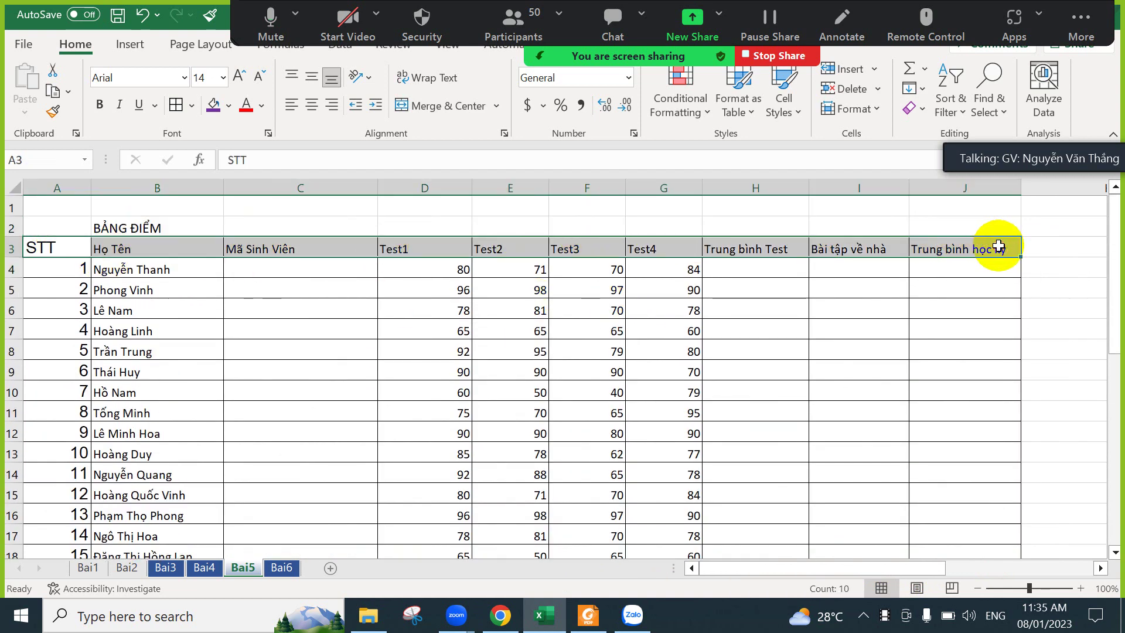
{"action": "left_click", "coordinate": [450, 79]}
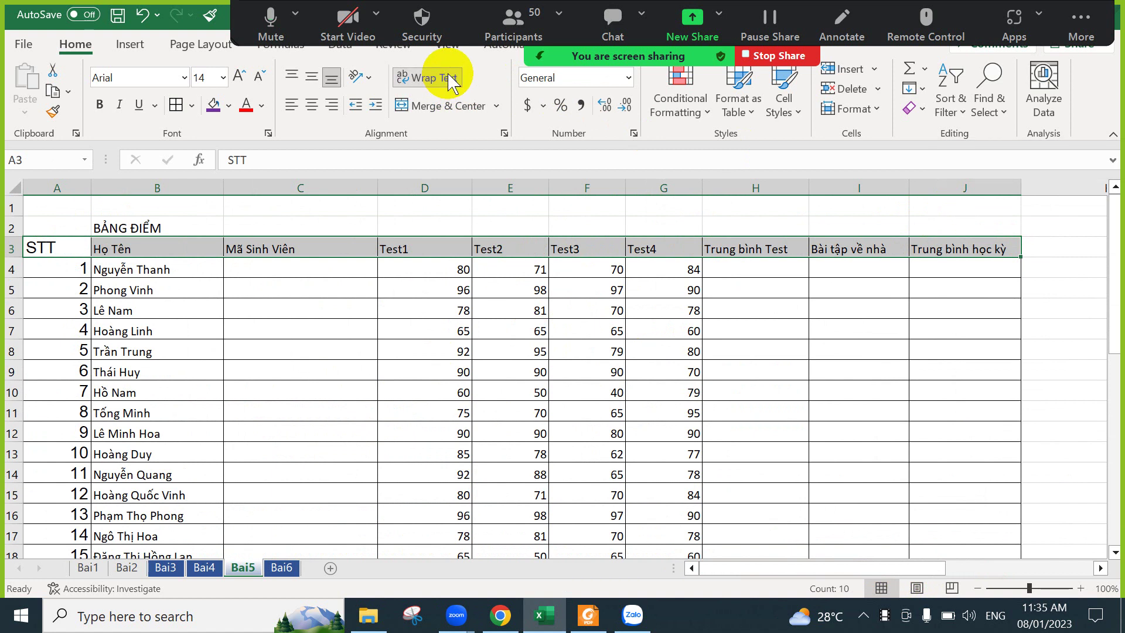
{"action": "left_click", "coordinate": [450, 79]}
{"action": "left_click", "coordinate": [450, 79]}
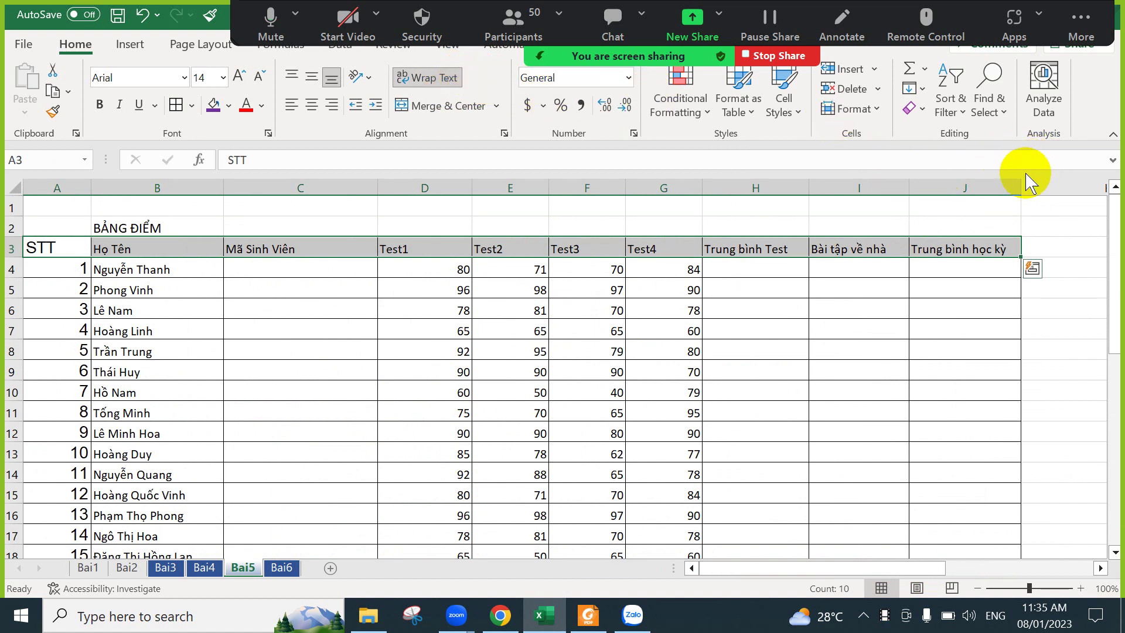
{"action": "left_click_drag", "start_coordinate": [1020, 188], "coordinate": [993, 192]}
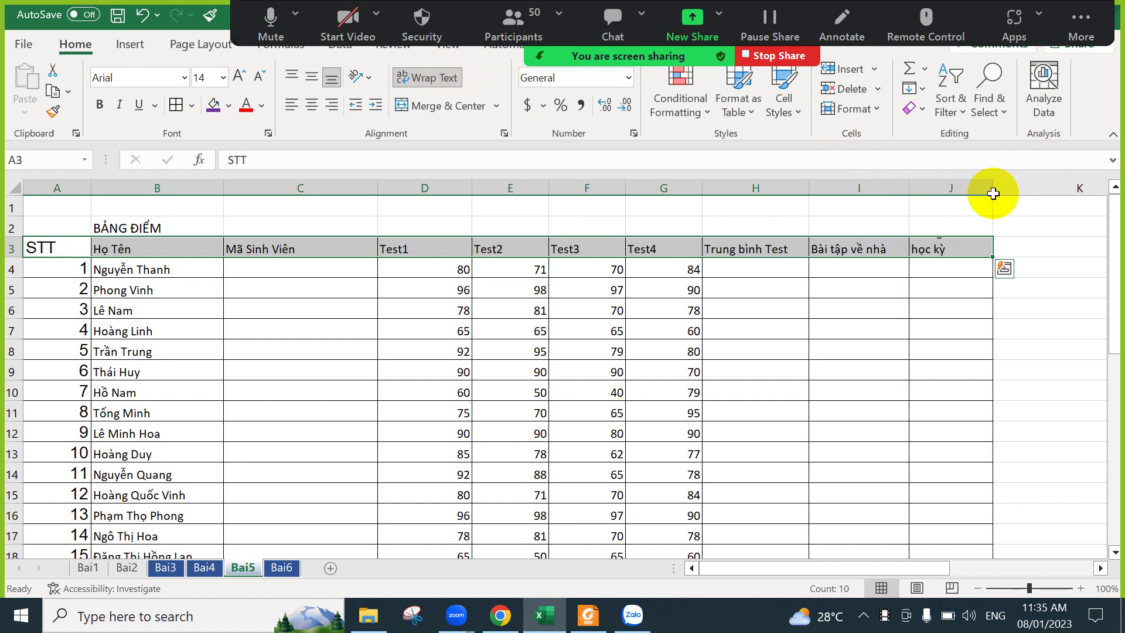
{"action": "left_click", "coordinate": [426, 79]}
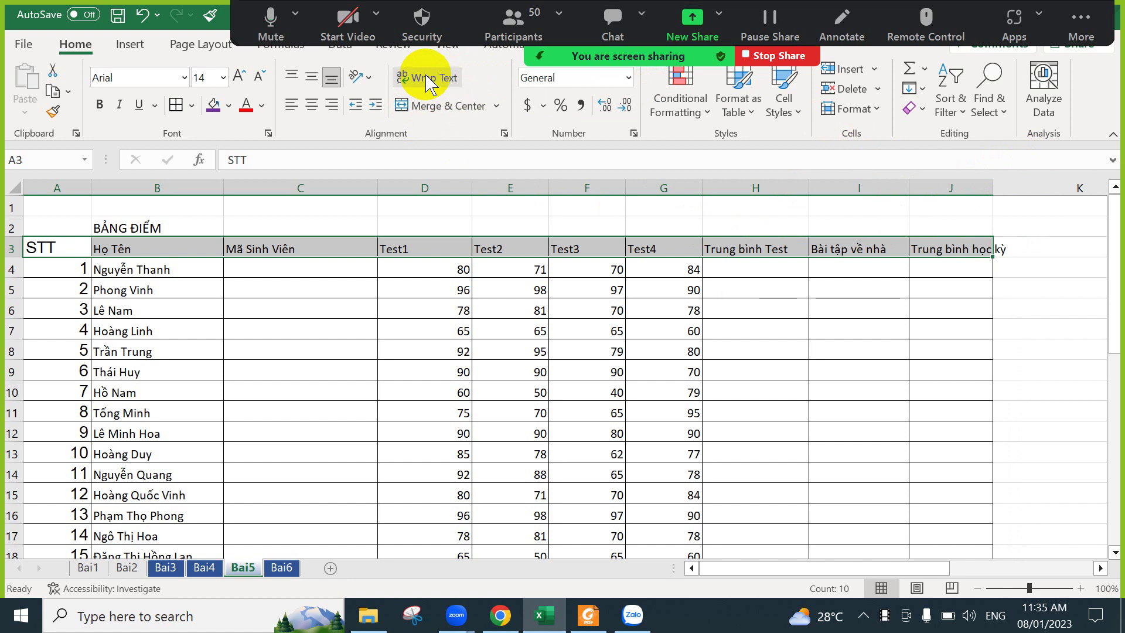
{"action": "left_click", "coordinate": [426, 80]}
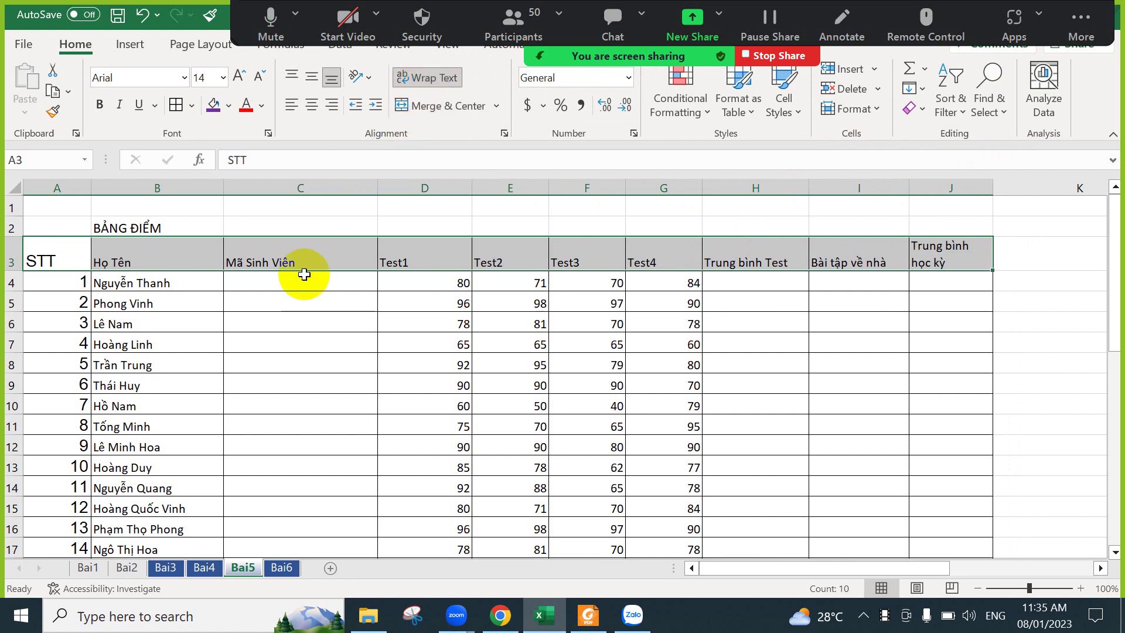
{"action": "left_click", "coordinate": [514, 487]}
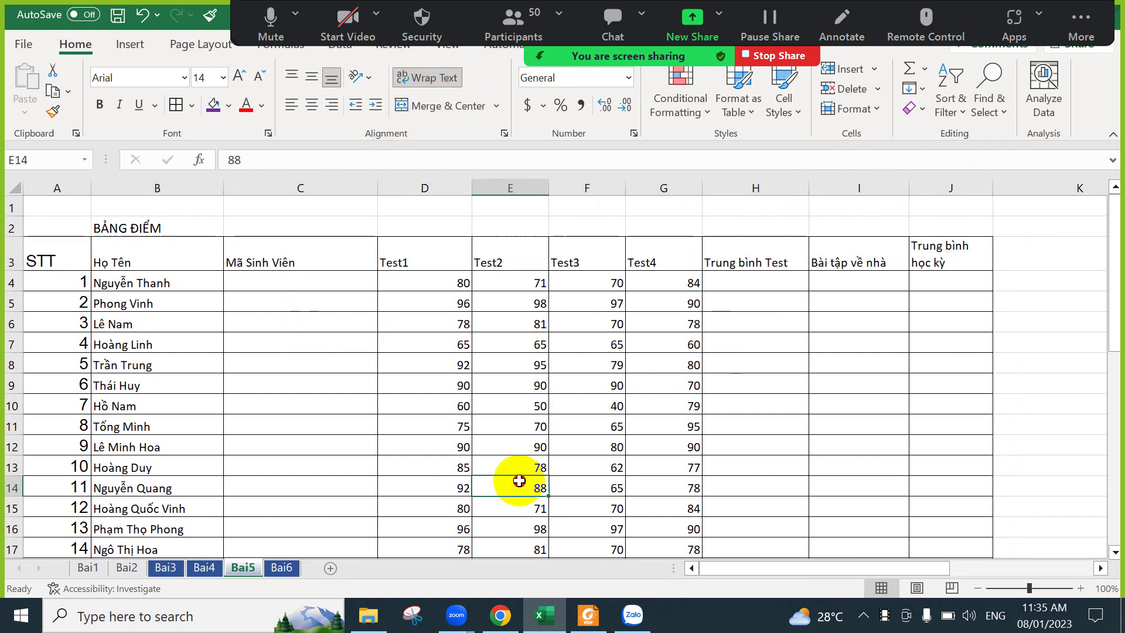
{"action": "scroll", "coordinate": [528, 472], "scroll_direction": "down", "scroll_amount": 6}
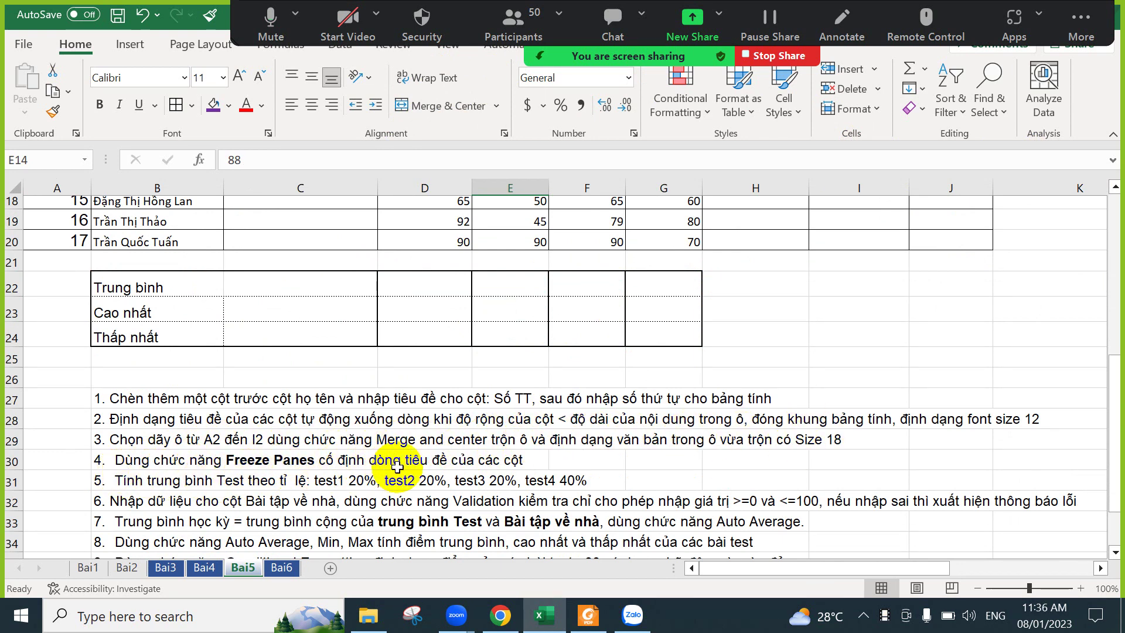
{"action": "scroll", "coordinate": [526, 321], "scroll_direction": "up", "scroll_amount": 6}
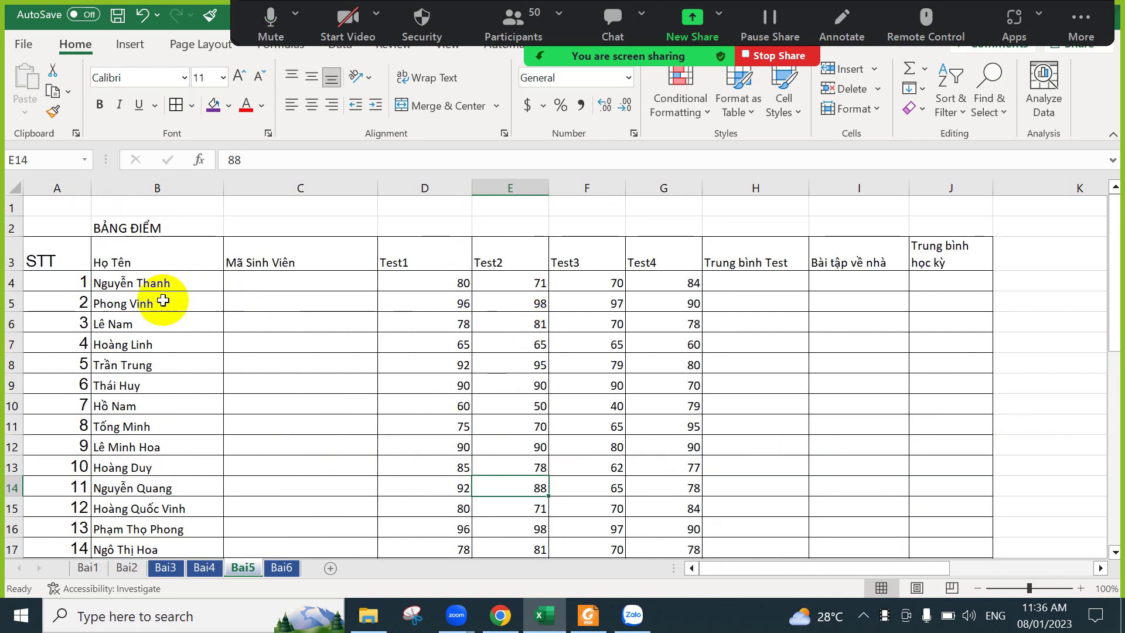
Freeze the panes at row 4 so the title and headings in rows 1–3 stay fixed.
{"action": "left_click", "coordinate": [444, 276]}
{"action": "left_click", "coordinate": [20, 283]}
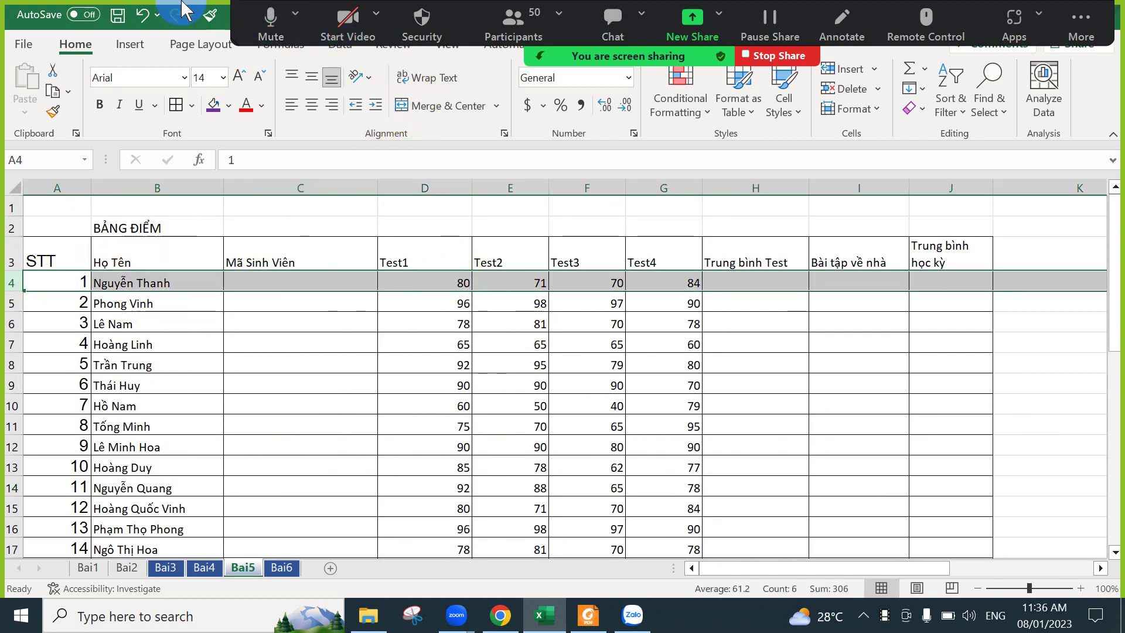
{"action": "left_click_drag", "start_coordinate": [469, 10], "coordinate": [485, 48]}
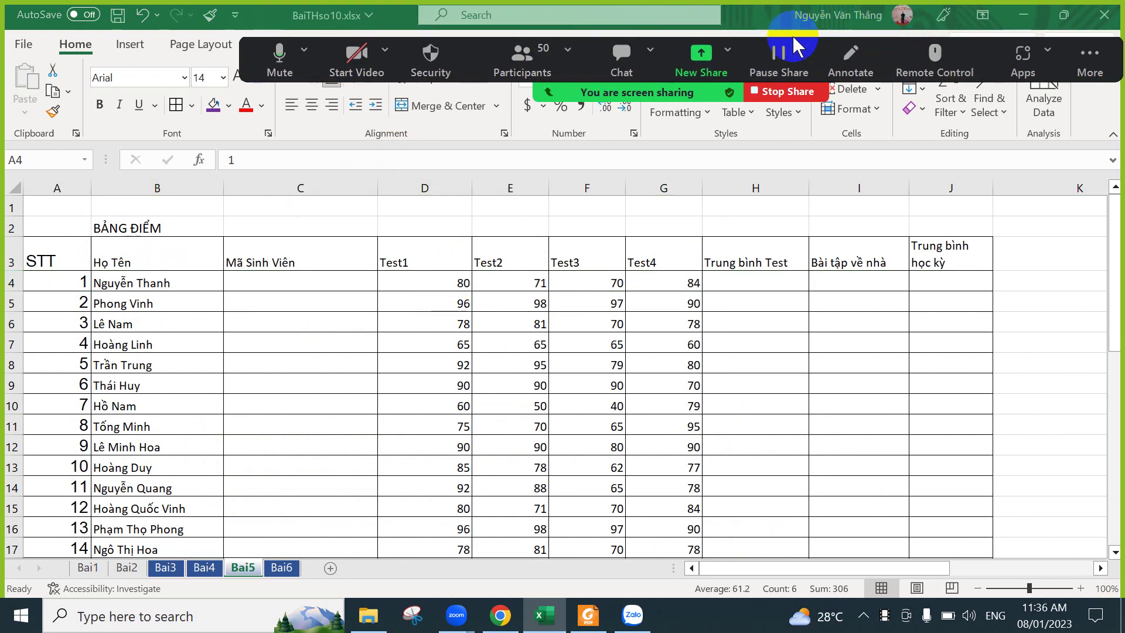
{"action": "left_click_drag", "start_coordinate": [590, 55], "coordinate": [602, 571]}
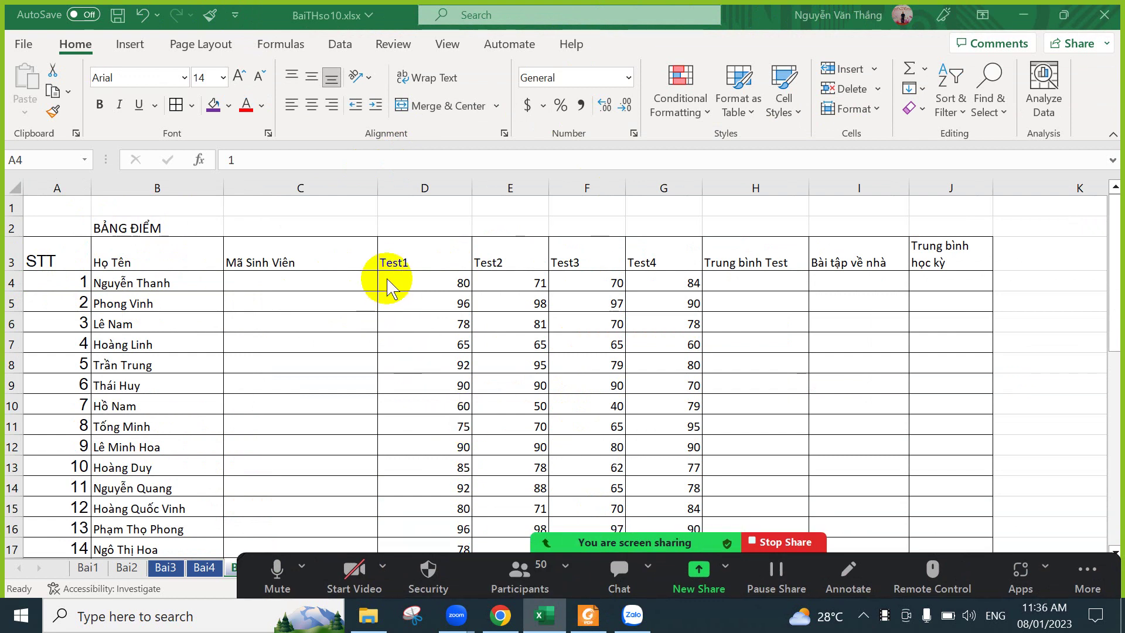
{"action": "left_click", "coordinate": [446, 45]}
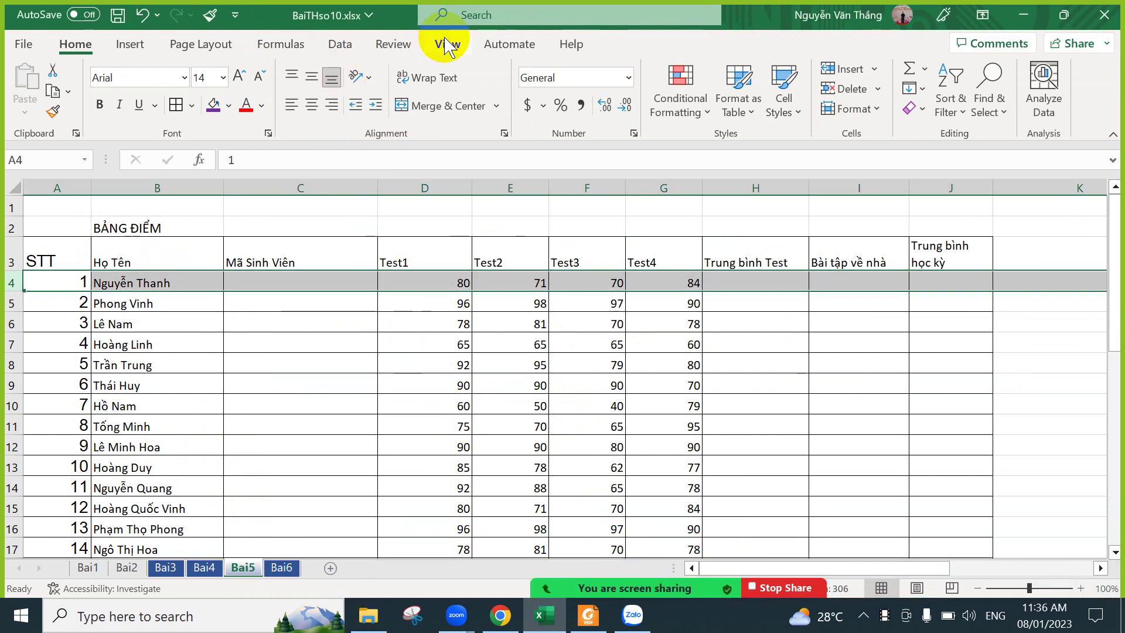
{"action": "left_click", "coordinate": [446, 46]}
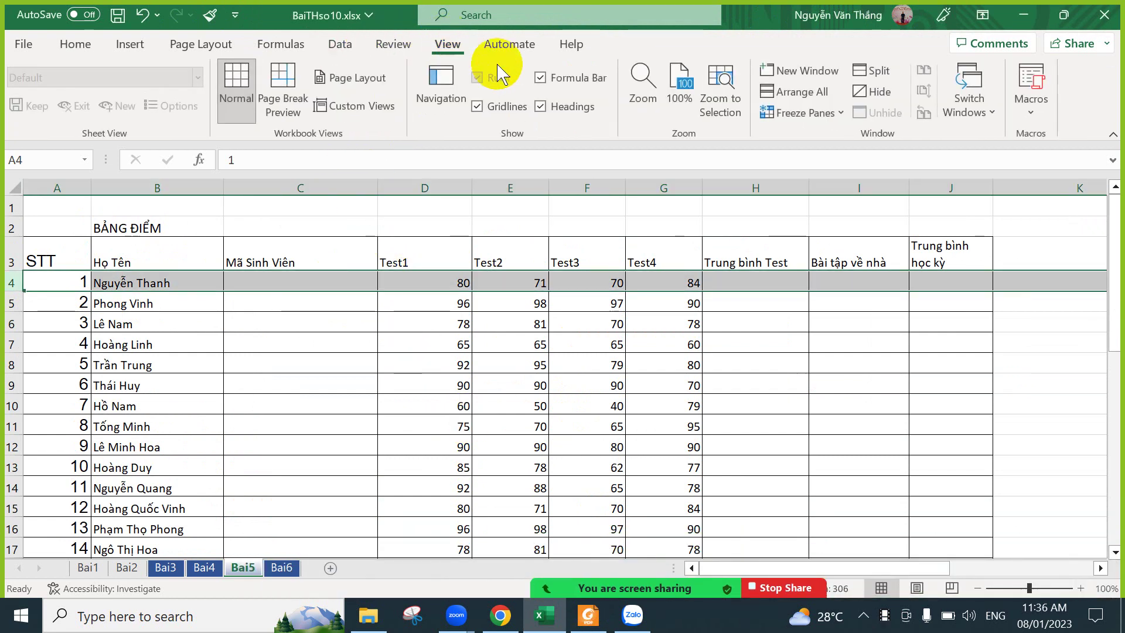
{"action": "left_click", "coordinate": [811, 116]}
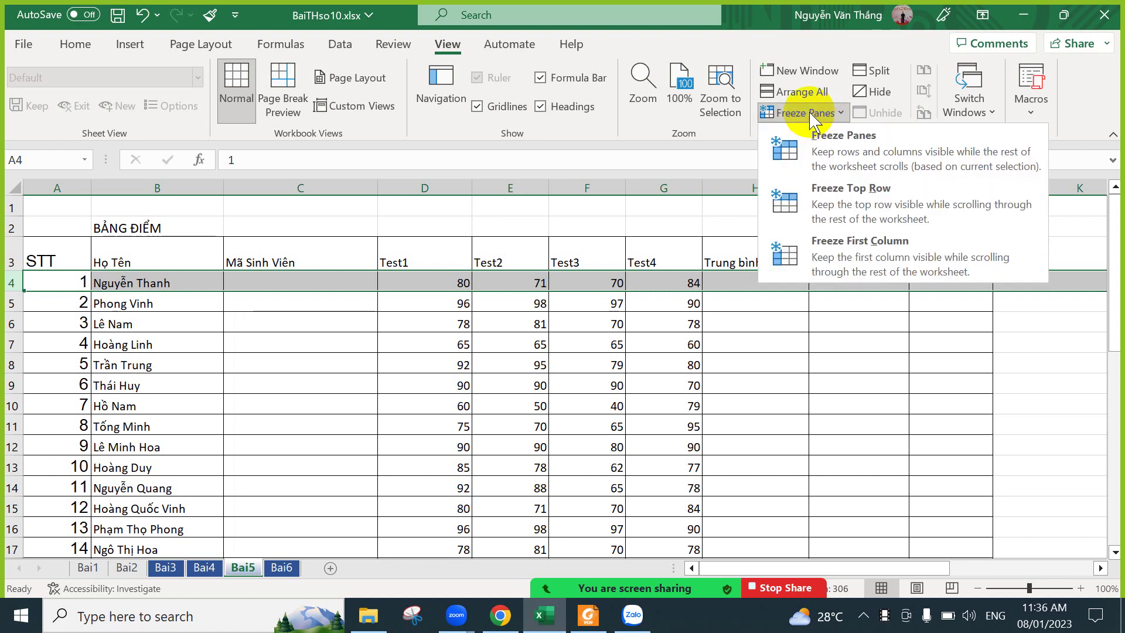
{"action": "left_click", "coordinate": [788, 153]}
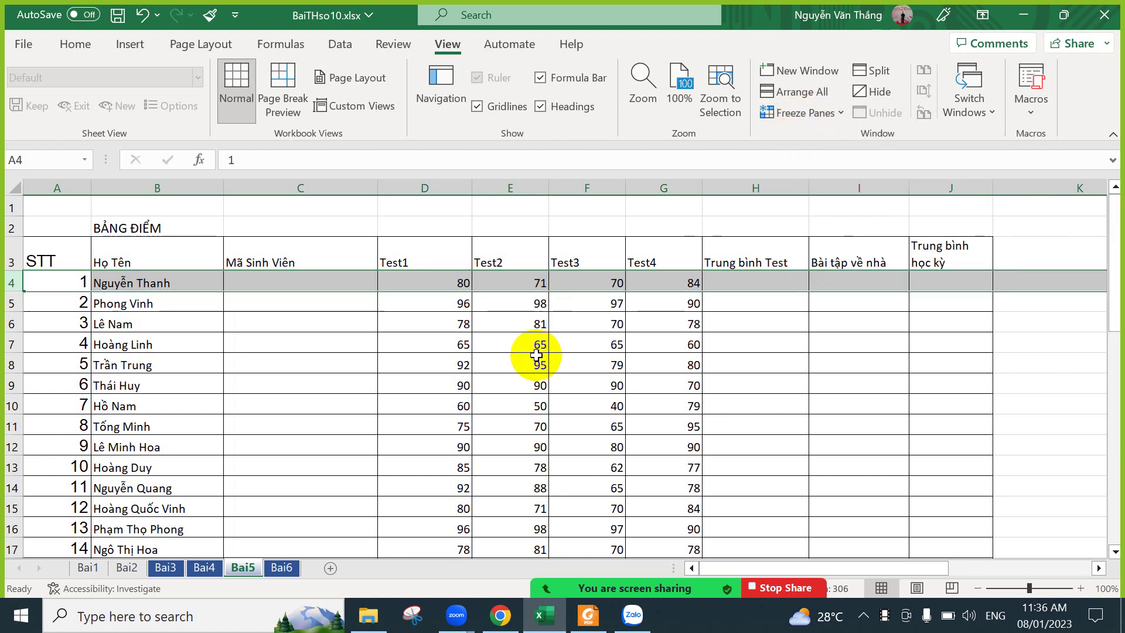
Scroll the student rows down and back up to confirm the headings stay put.
{"action": "left_click", "coordinate": [539, 385]}
{"action": "scroll", "coordinate": [540, 385], "scroll_direction": "down", "scroll_amount": 2}
{"action": "scroll", "coordinate": [541, 386], "scroll_direction": "down", "scroll_amount": 7}
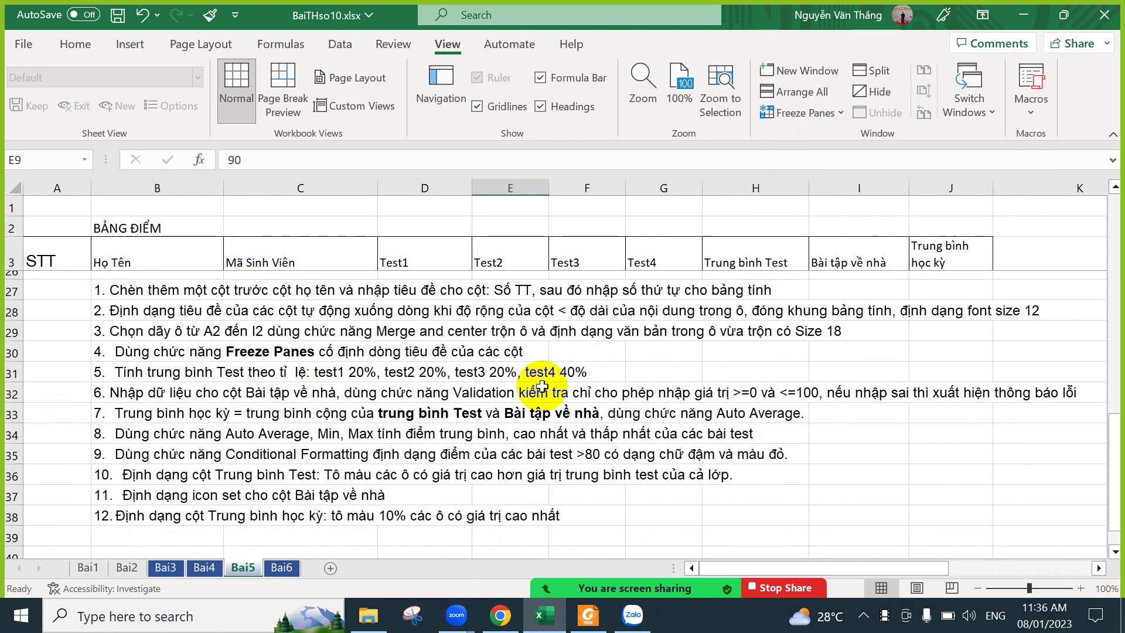
{"action": "scroll", "coordinate": [541, 385], "scroll_direction": "up", "scroll_amount": 2}
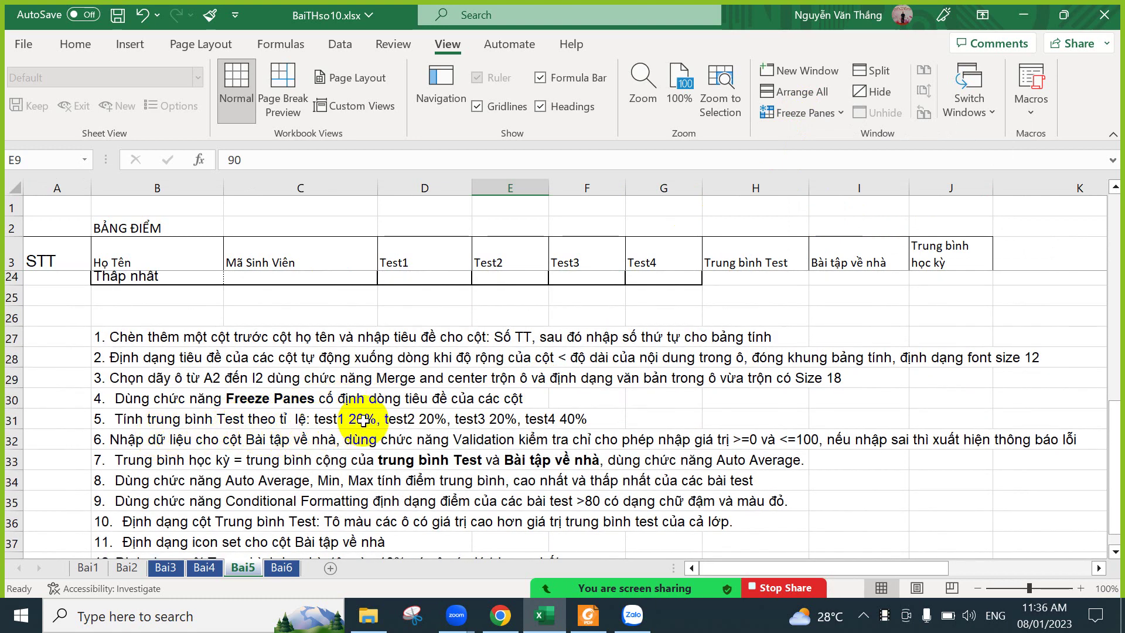
{"action": "scroll", "coordinate": [638, 381], "scroll_direction": "up", "scroll_amount": 4}
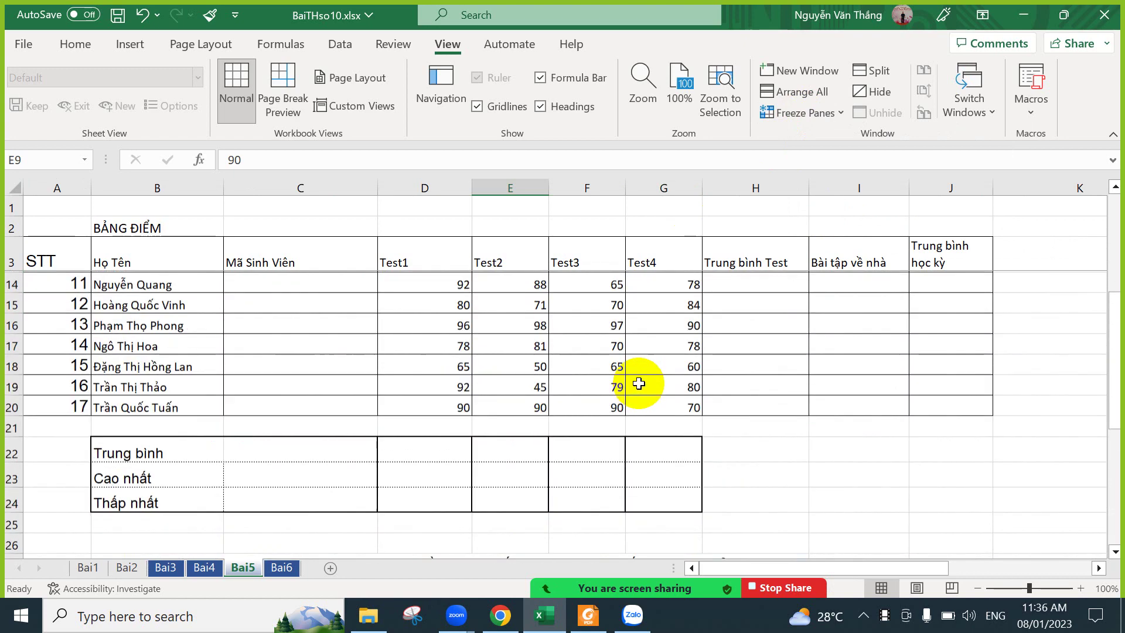
{"action": "scroll", "coordinate": [642, 382], "scroll_direction": "up", "scroll_amount": 3}
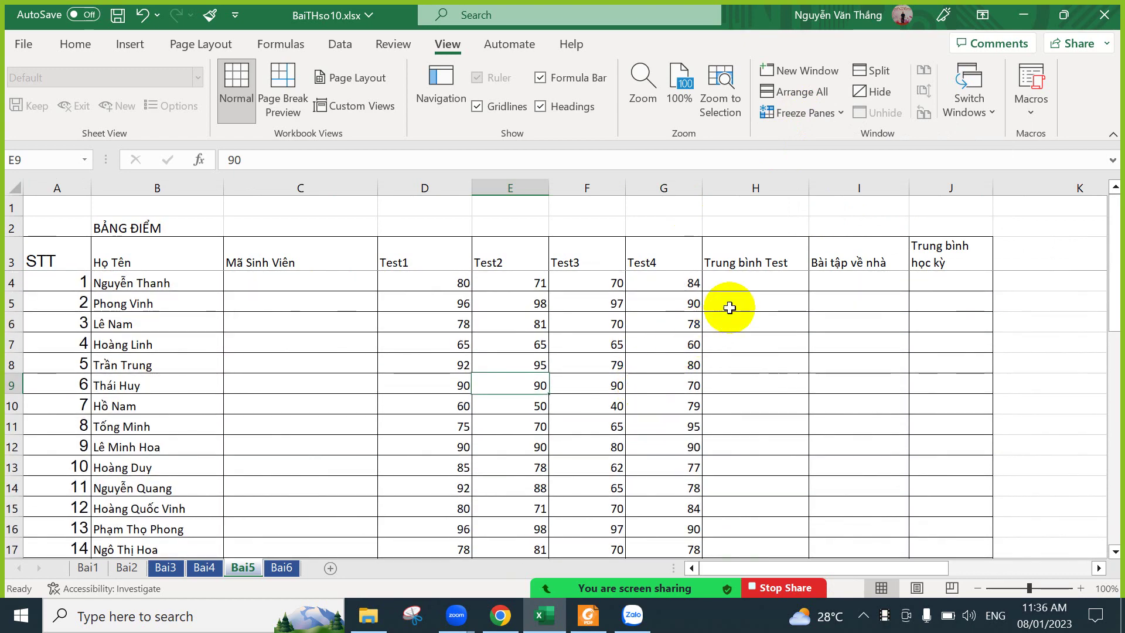
Start a SUM formula in H4 that takes the Test1 score D4 and the Test2 score E4.
{"action": "left_click", "coordinate": [746, 279]}
{"action": "left_click", "coordinate": [455, 284]}
{"action": "left_click", "coordinate": [515, 281]}
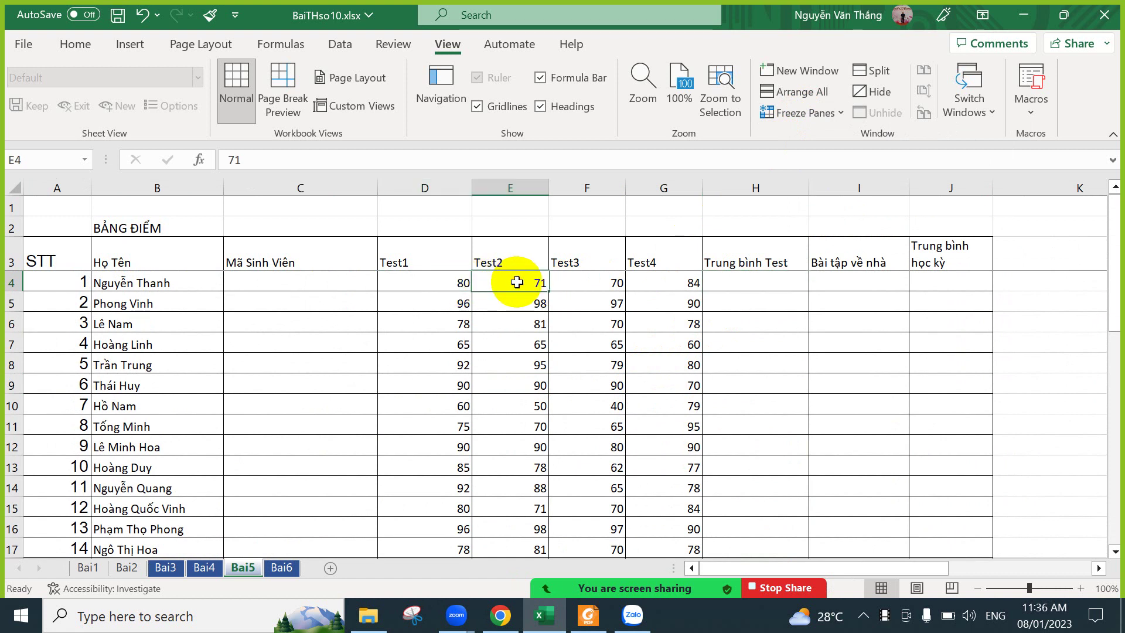
{"action": "left_click", "coordinate": [590, 281]}
{"action": "left_click", "coordinate": [660, 277]}
{"action": "left_click", "coordinate": [762, 277]}
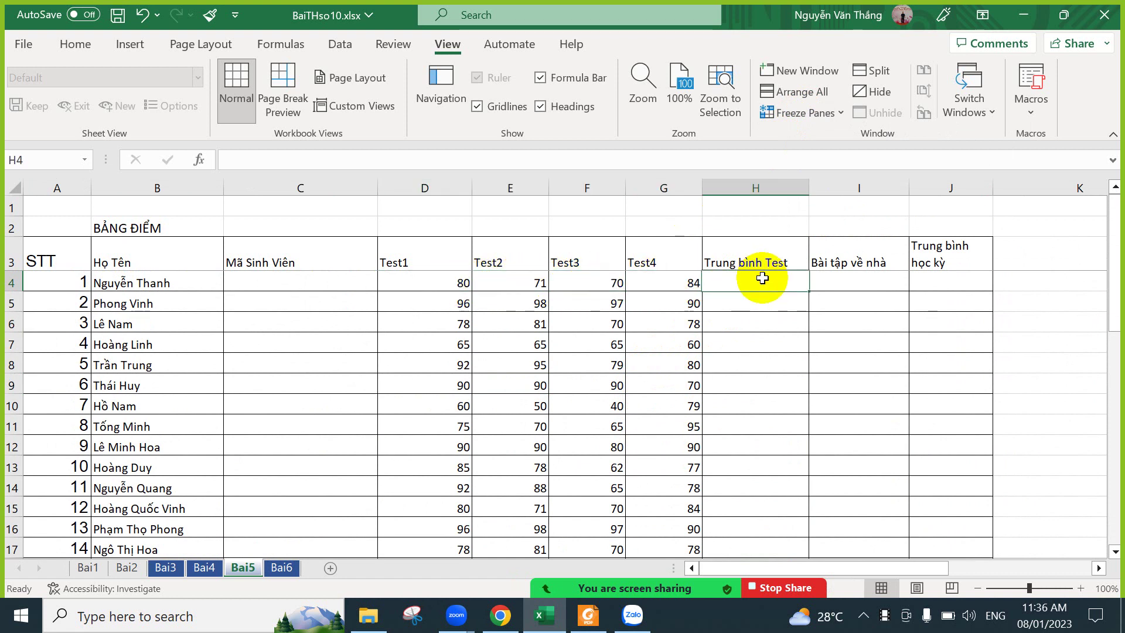
{"action": "type", "text": "=sum("}
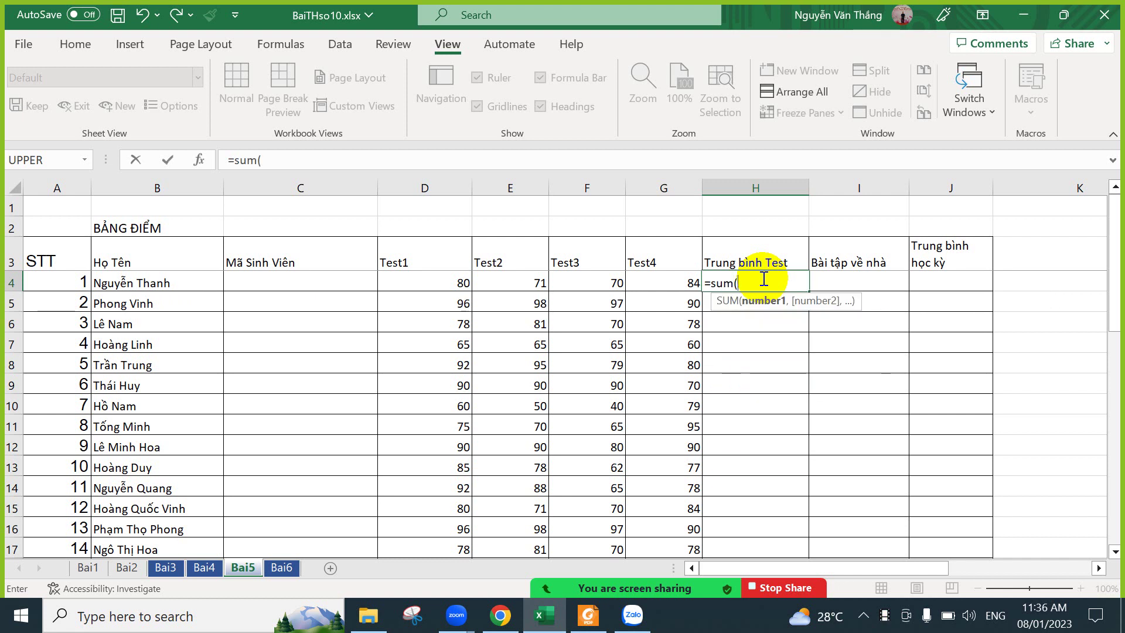
{"action": "left_click", "coordinate": [456, 279]}
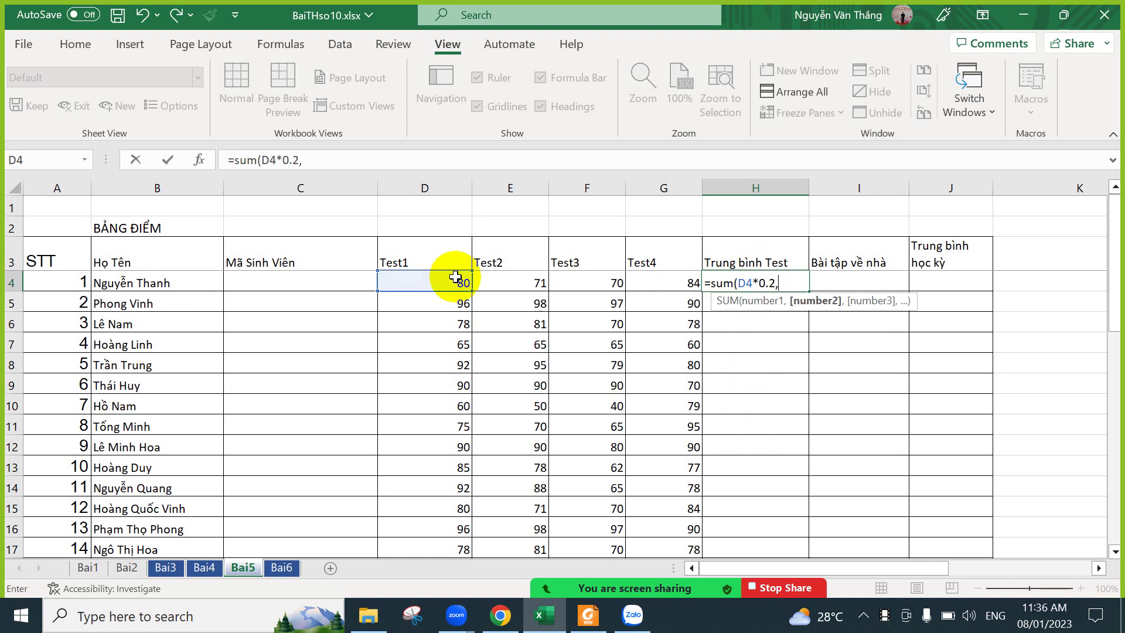
{"action": "left_click", "coordinate": [511, 286]}
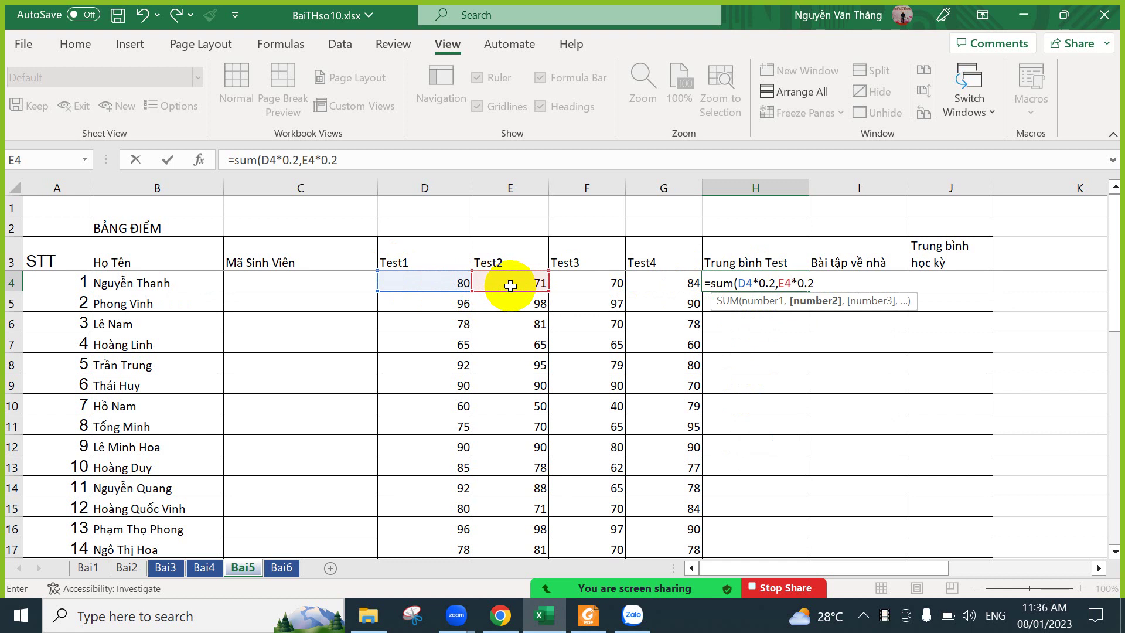
Complete H4 as =SUM(D4*0.2,E4*0.2,F4*0.2,G4*0.4), which gives 77.8.
{"action": "type", "text": "*0.2,"}
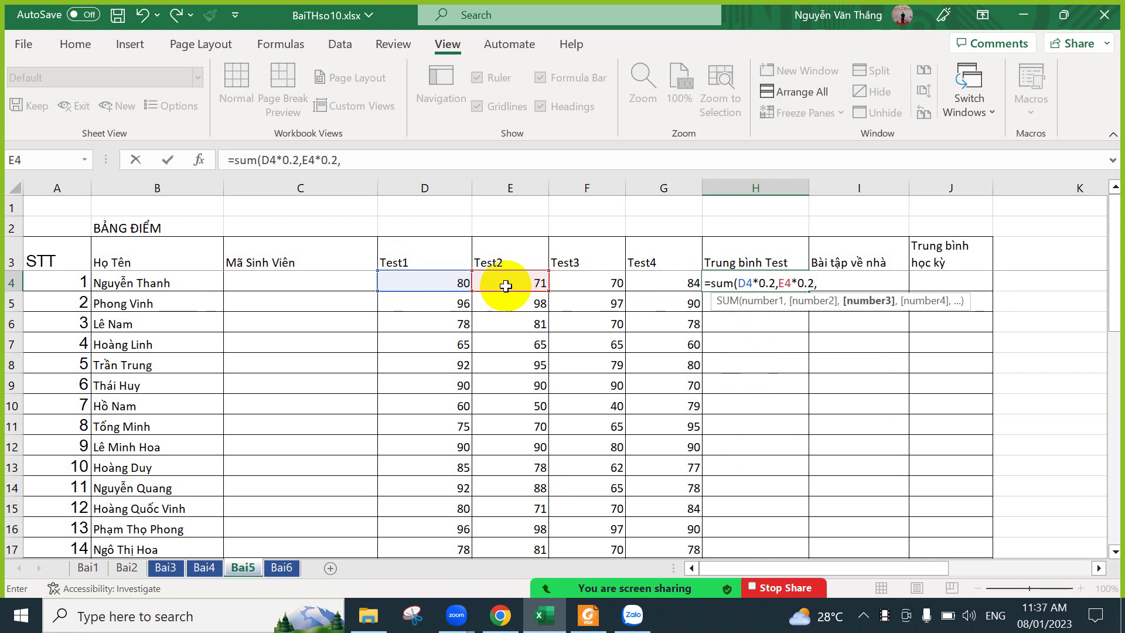
{"action": "left_click", "coordinate": [565, 279]}
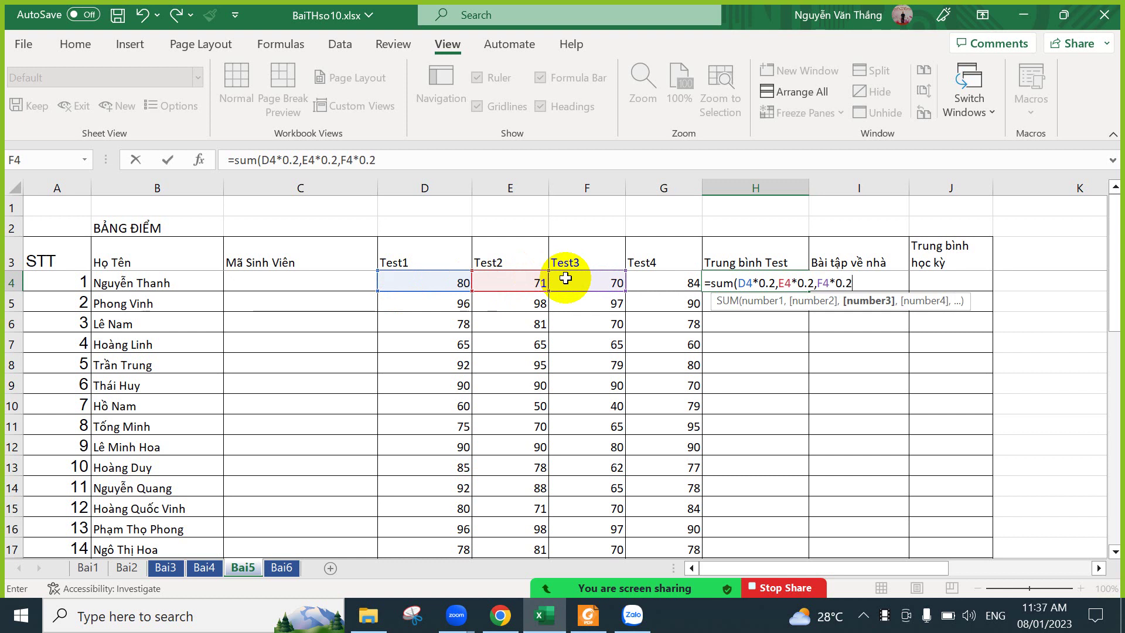
{"action": "left_click", "coordinate": [645, 282]}
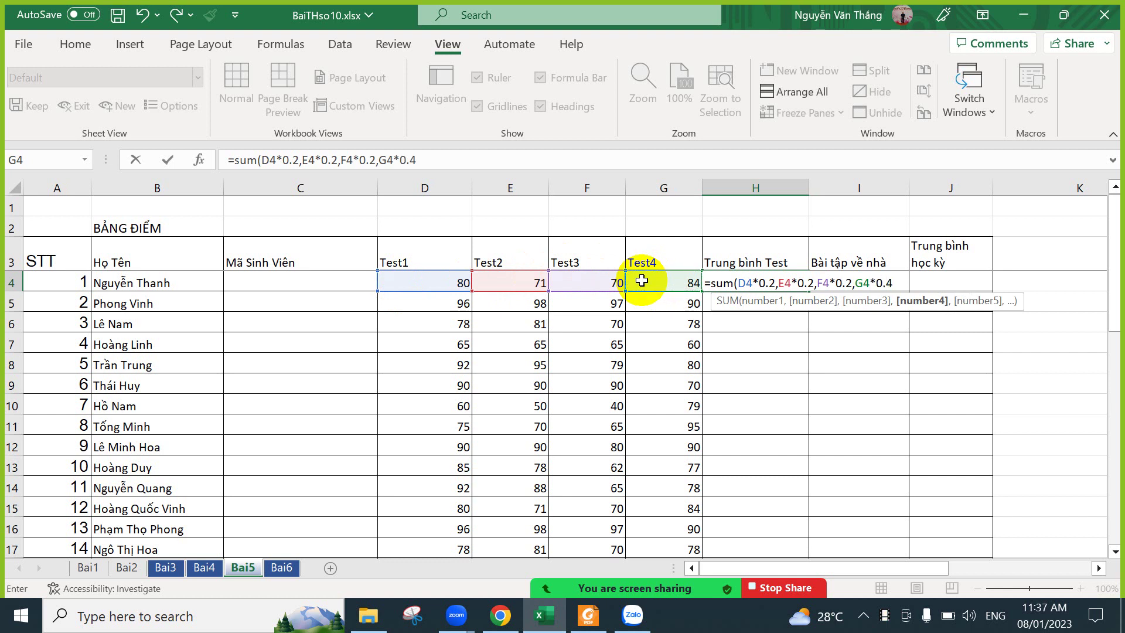
{"action": "type", "text": "*0.4)"}
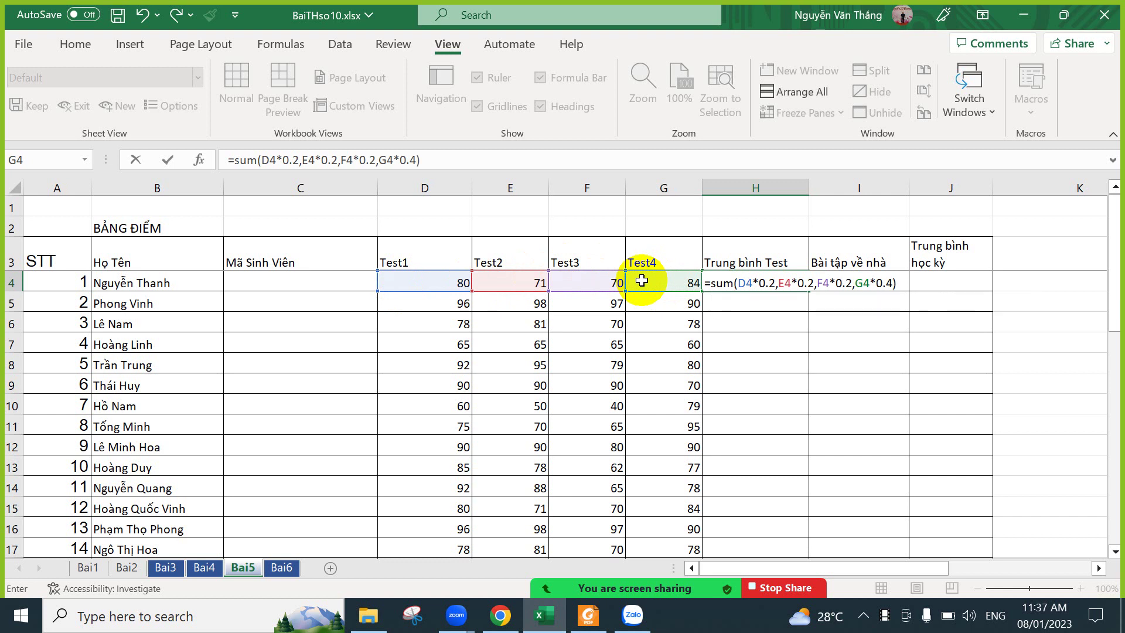
{"action": "key", "text": "Return"}
{"action": "left_click", "coordinate": [785, 284]}
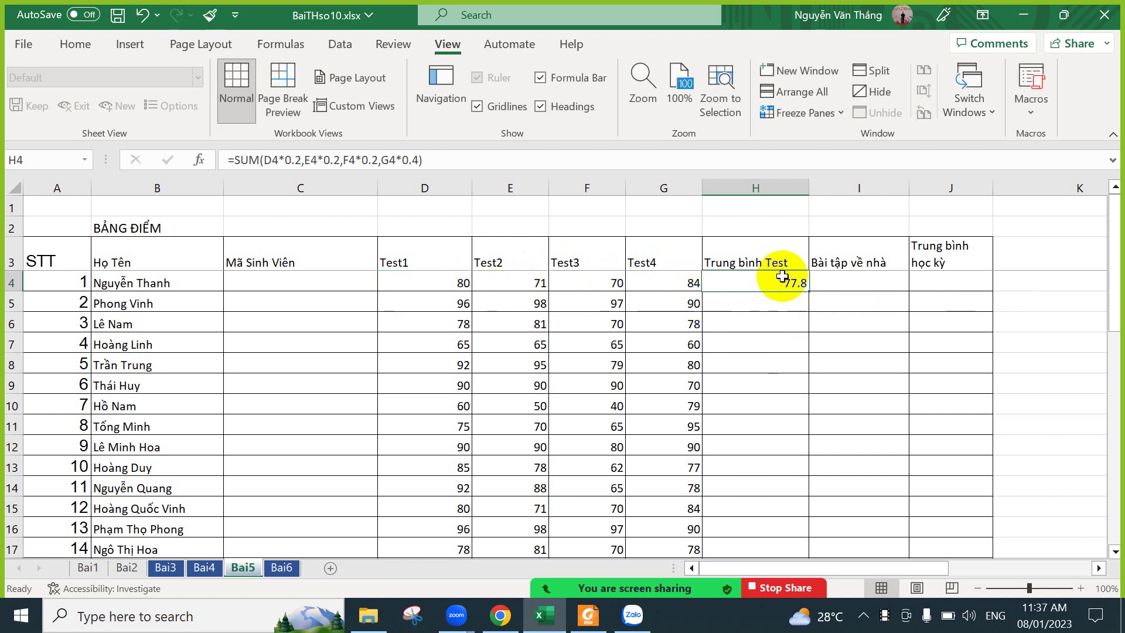
Copy the H4 weighted-average formula down column H for every student, then review the task list.
{"action": "mouse_move", "coordinate": [769, 282]}
{"action": "left_mouse_down"}
{"action": "mouse_move", "coordinate": [781, 334]}
{"action": "mouse_move", "coordinate": [761, 276]}
{"action": "left_mouse_up"}
{"action": "double_click", "coordinate": [810, 290]}
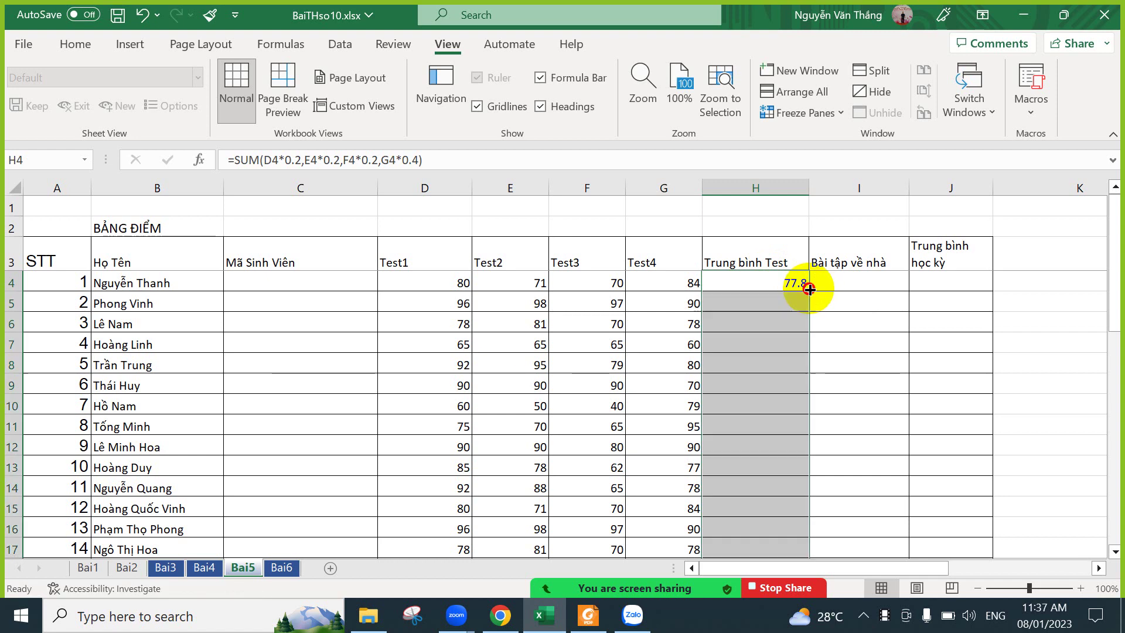
{"action": "scroll", "coordinate": [815, 286], "scroll_direction": "down", "scroll_amount": 2}
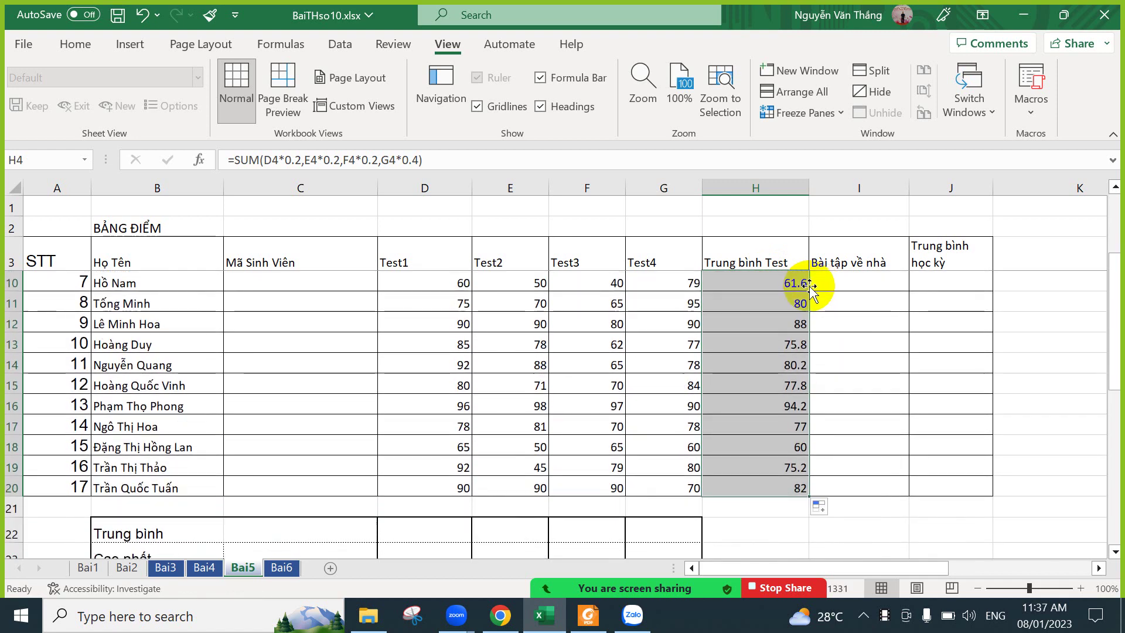
{"action": "scroll", "coordinate": [818, 286], "scroll_direction": "down", "scroll_amount": 4}
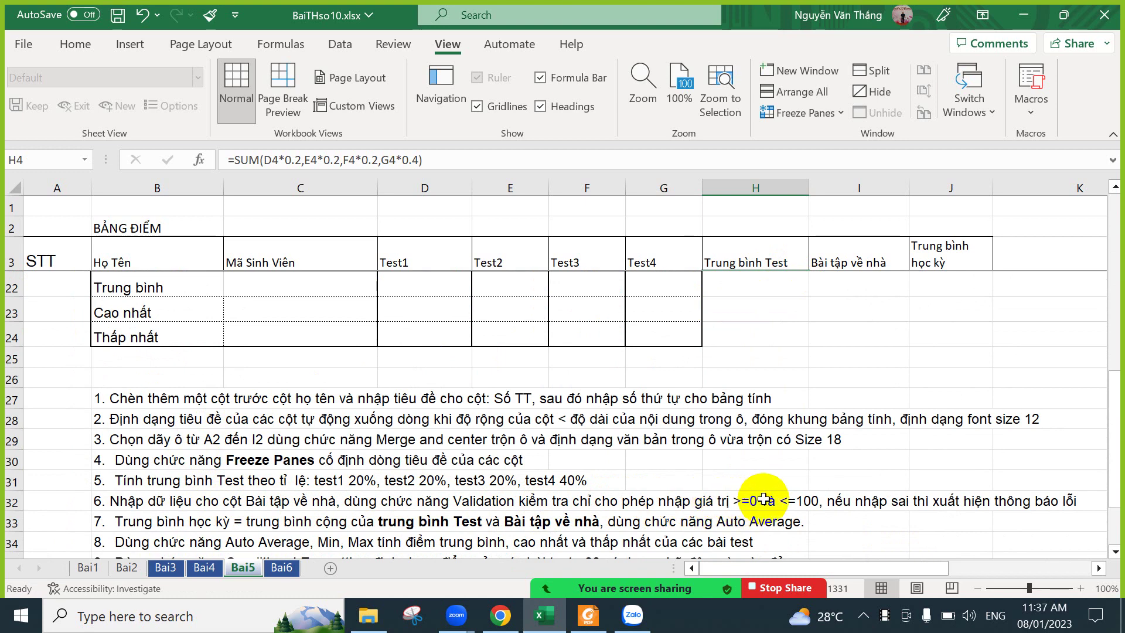
{"action": "left_click_drag", "start_coordinate": [463, 501], "coordinate": [756, 501]}
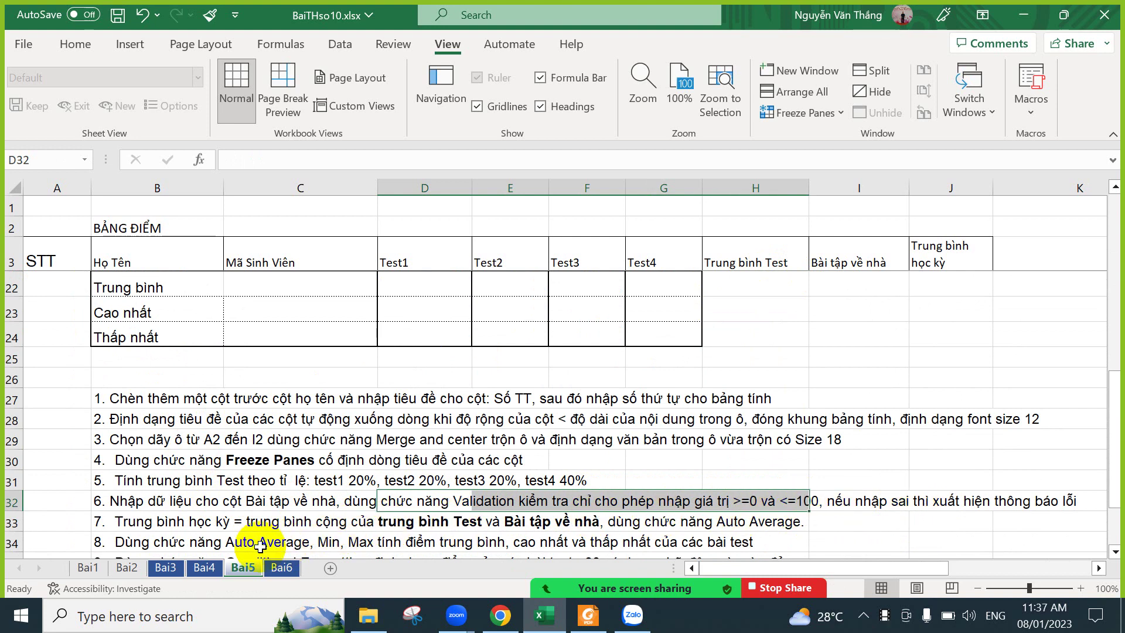
{"action": "scroll", "coordinate": [779, 346], "scroll_direction": "up", "scroll_amount": 6}
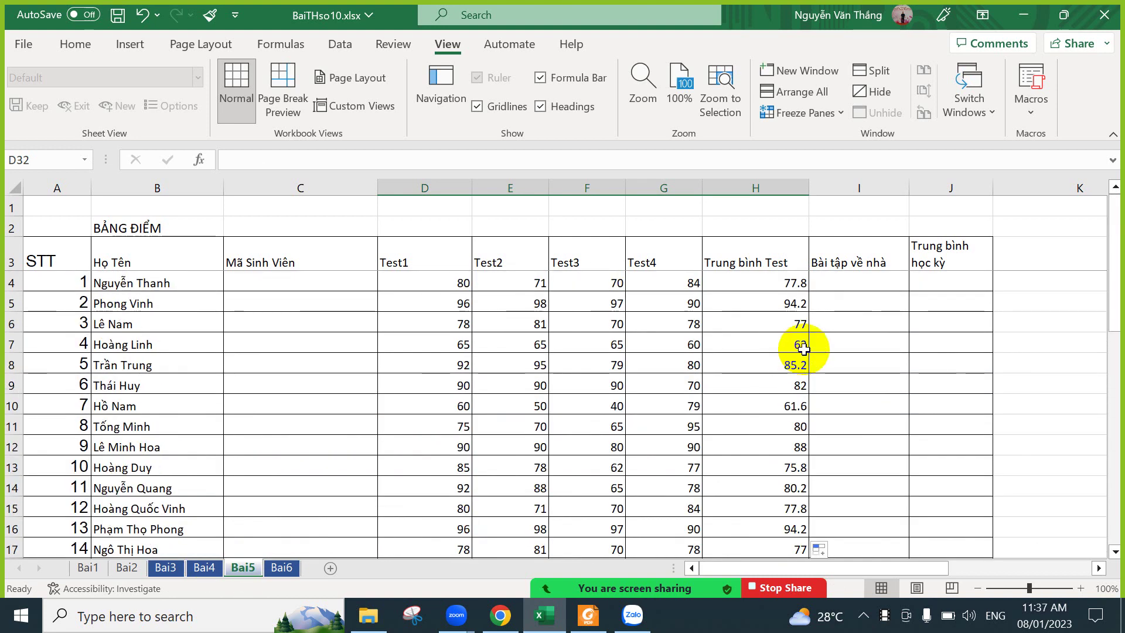
Enter homework scores down column I from I4 (54, 4, 56, 3, 636, 353, 23, 34, …).
{"action": "left_click", "coordinate": [850, 279]}
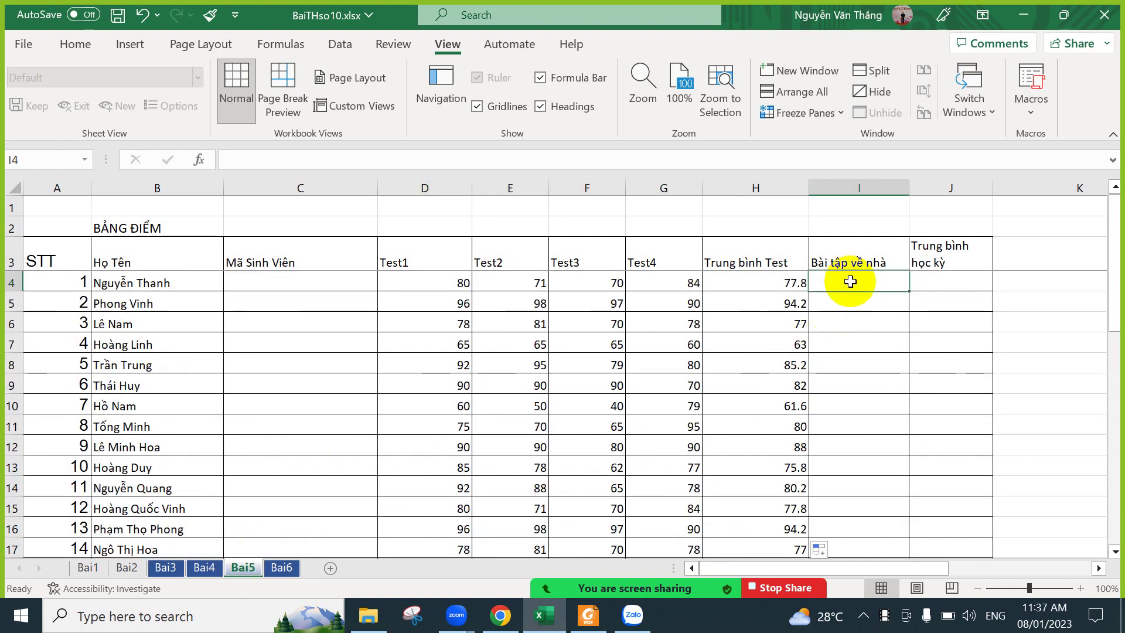
{"action": "type", "text": "54"}
{"action": "key", "text": "Return"}
{"action": "type", "text": "4"}
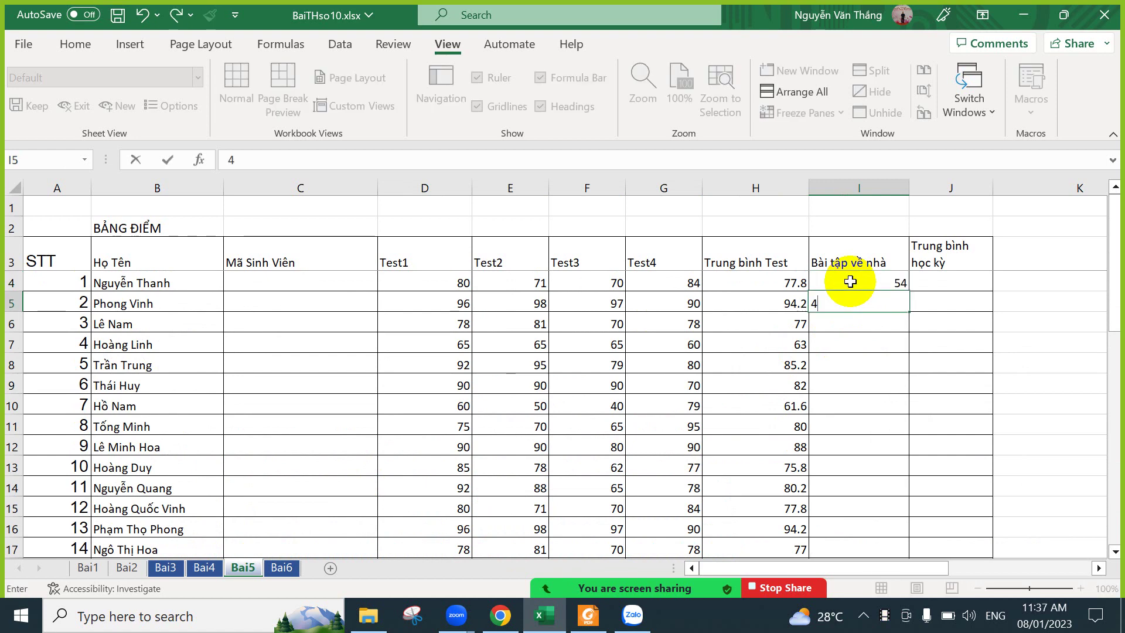
{"action": "key", "text": "Return"}
{"action": "type", "text": "56"}
{"action": "key", "text": "Return"}
{"action": "type", "text": "3"}
{"action": "key", "text": "Return"}
{"action": "key", "text": "Return"}
{"action": "type", "text": "636"}
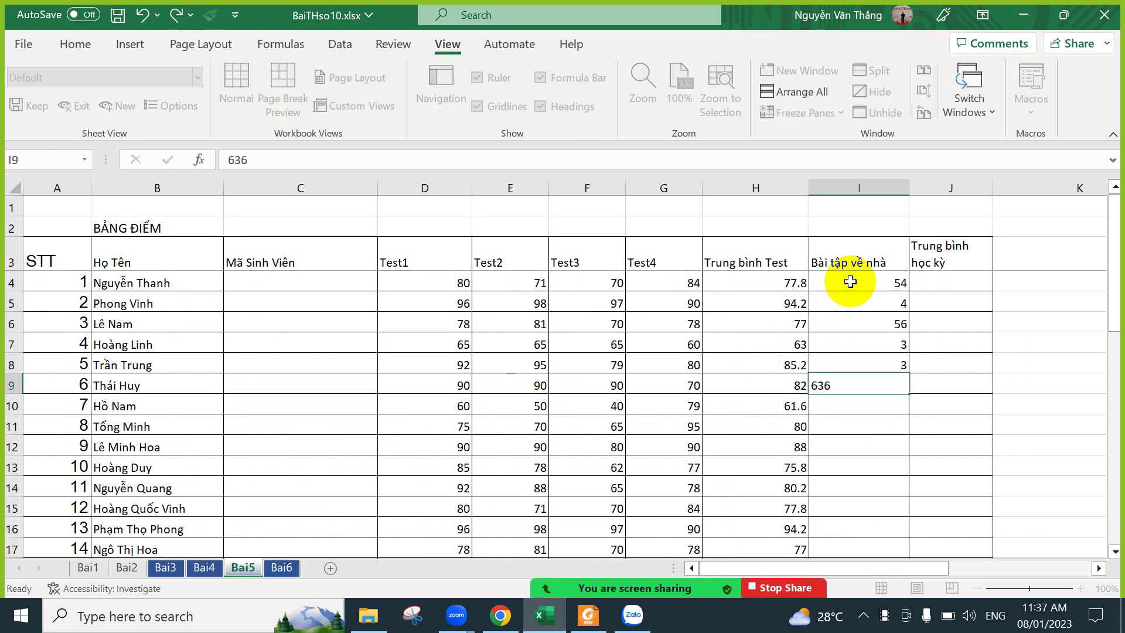
{"action": "key", "text": "Return"}
{"action": "type", "text": "353"}
{"action": "key", "text": "Return"}
{"action": "type", "text": "23"}
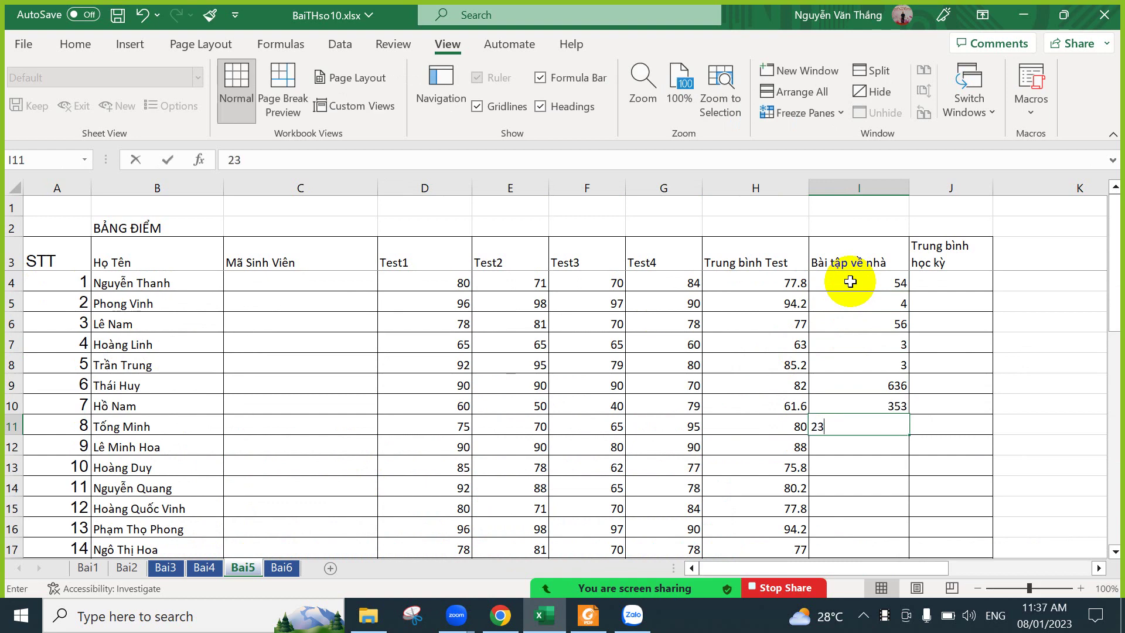
{"action": "key", "text": "Return"}
{"action": "type", "text": "34"}
{"action": "key", "text": "Return"}
{"action": "type", "text": "21"}
{"action": "key", "text": "Return"}
{"action": "type", "text": "4"}
{"action": "key", "text": "Return"}
{"action": "type", "text": "42"}
{"action": "key", "text": "Return"}
{"action": "type", "text": "235"}
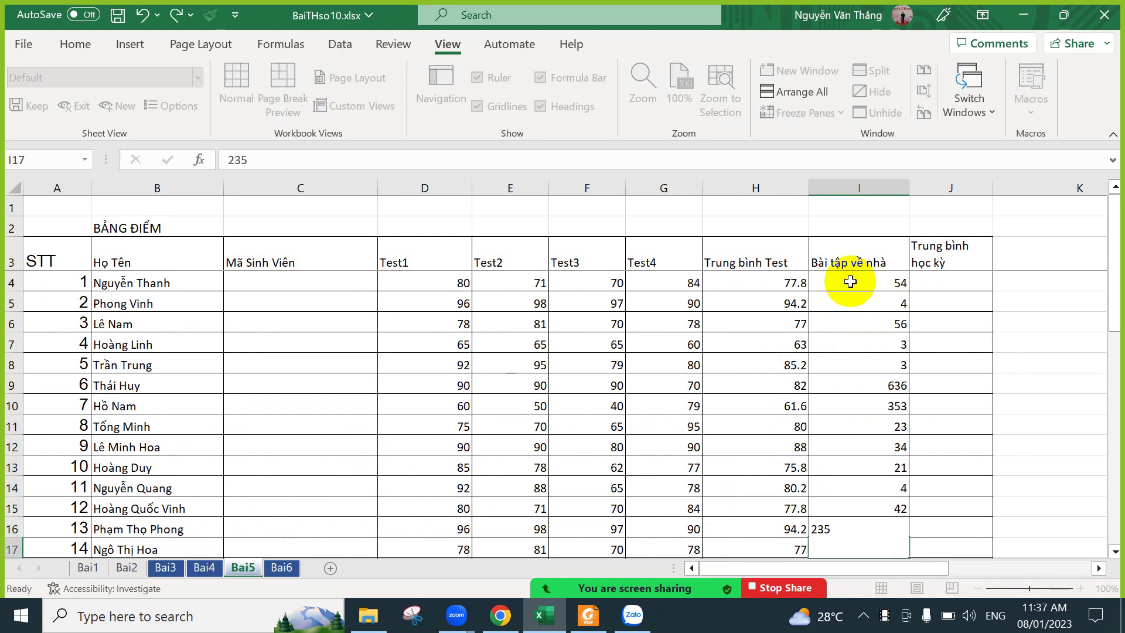
{"action": "key", "text": "Return"}
{"action": "type", "text": "5"}
{"action": "key", "text": "Return"}
{"action": "type", "text": "3"}
{"action": "key", "text": "Return"}
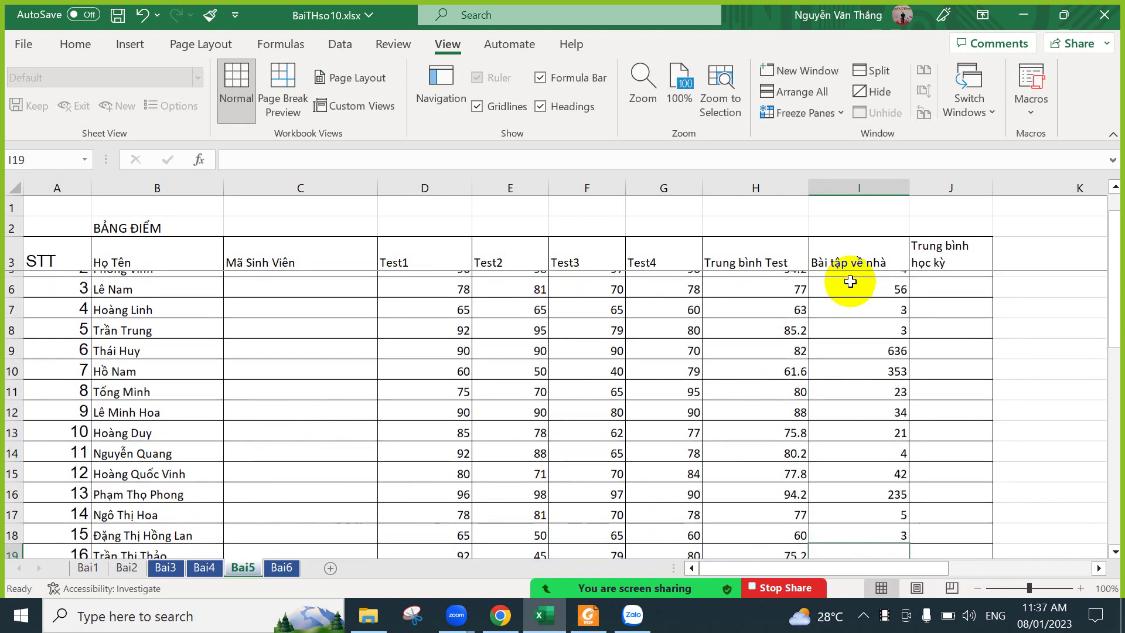
{"action": "type", "text": "45"}
{"action": "key", "text": "Return"}
{"action": "type", "text": "345"}
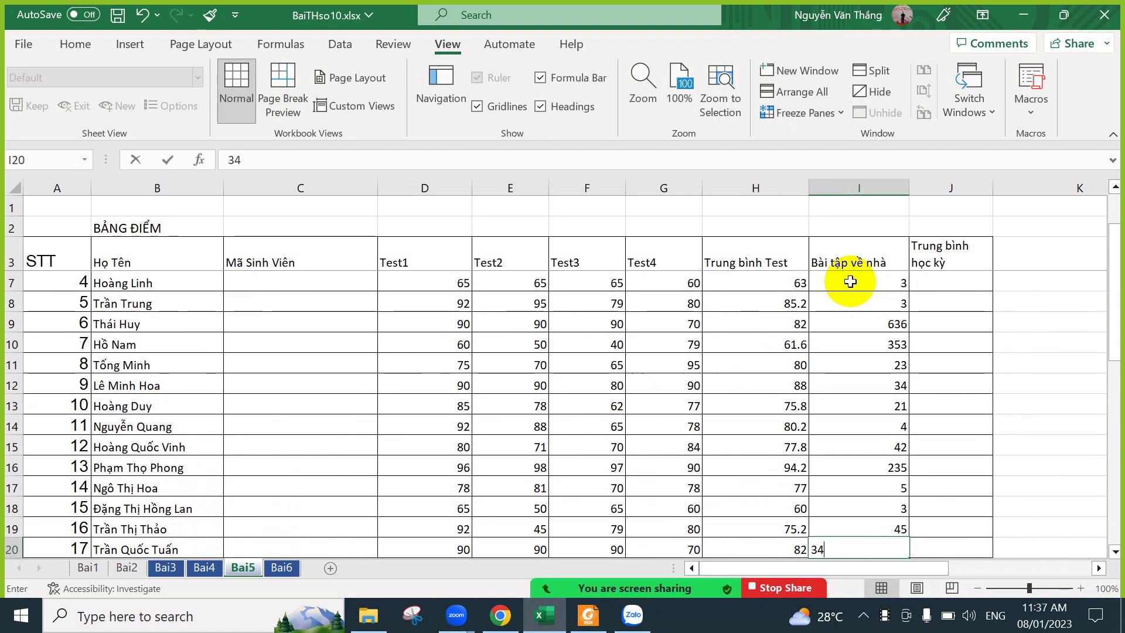
{"action": "key", "text": "Return"}
{"action": "type", "text": "3"}
{"action": "key", "text": "Return"}
Delete the stray value in I21 and change the last student's score in I20 to 44.
{"action": "key", "text": "Up"}
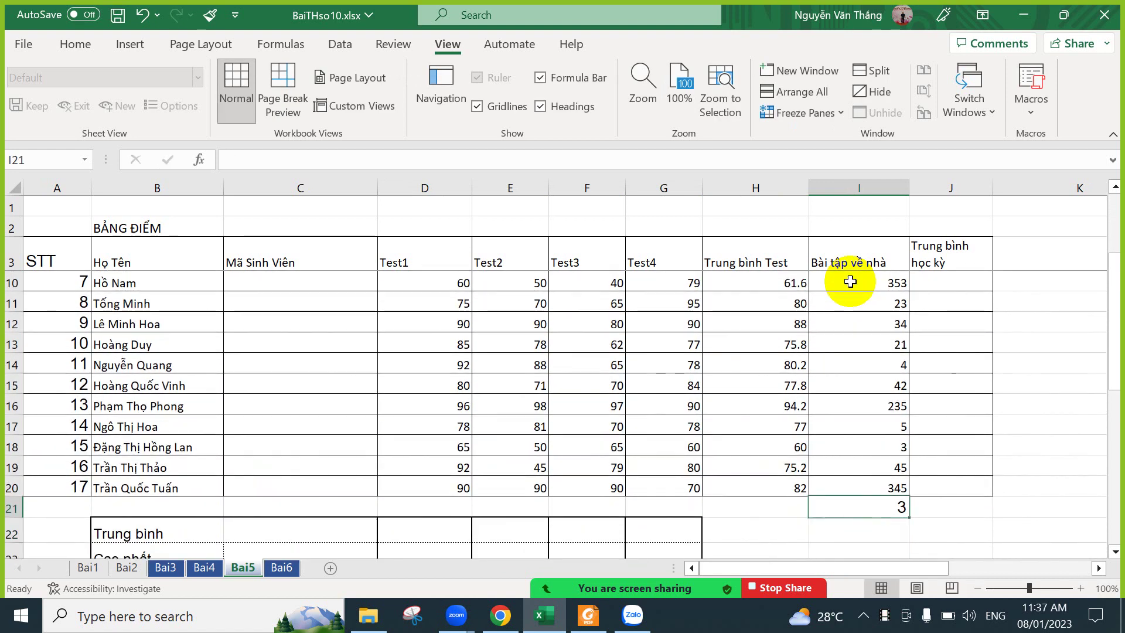
{"action": "key", "text": "Delete"}
{"action": "key", "text": "Up"}
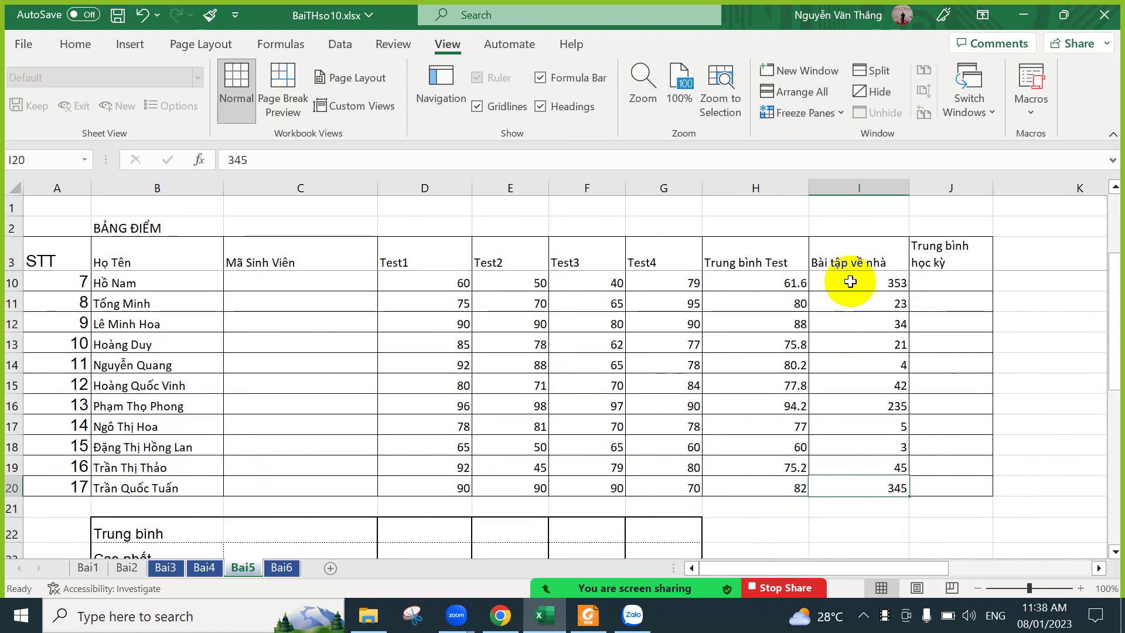
{"action": "type", "text": "44"}
{"action": "key", "text": "Return"}
Correct the homework scores to 77 in I16, 74 in I10 and 87 in I9.
{"action": "key", "text": "Up"}
{"action": "key", "text": "Up"}
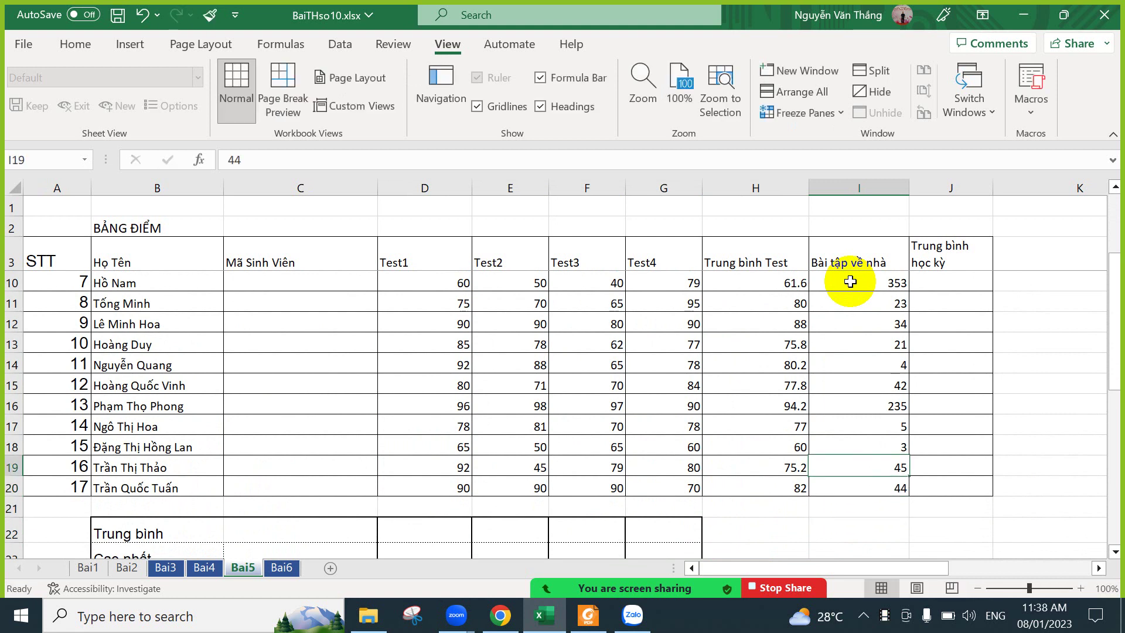
{"action": "key", "text": "Up"}
{"action": "key", "text": "Up"}
{"action": "key", "text": "Up"}
{"action": "key", "text": "Up"}
{"action": "key", "text": "Down"}
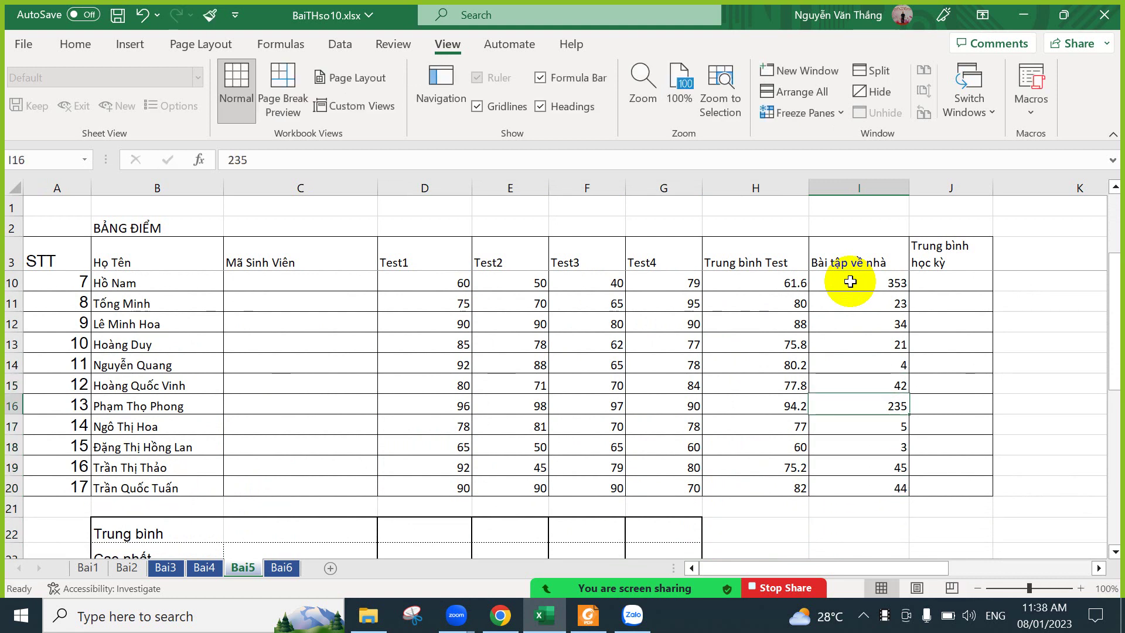
{"action": "type", "text": "77"}
{"action": "key", "text": "Return"}
{"action": "key", "text": "Up"}
{"action": "key", "text": "Up"}
{"action": "key", "text": "Up"}
{"action": "key", "text": "Up"}
{"action": "key", "text": "Up"}
{"action": "key", "text": "Up"}
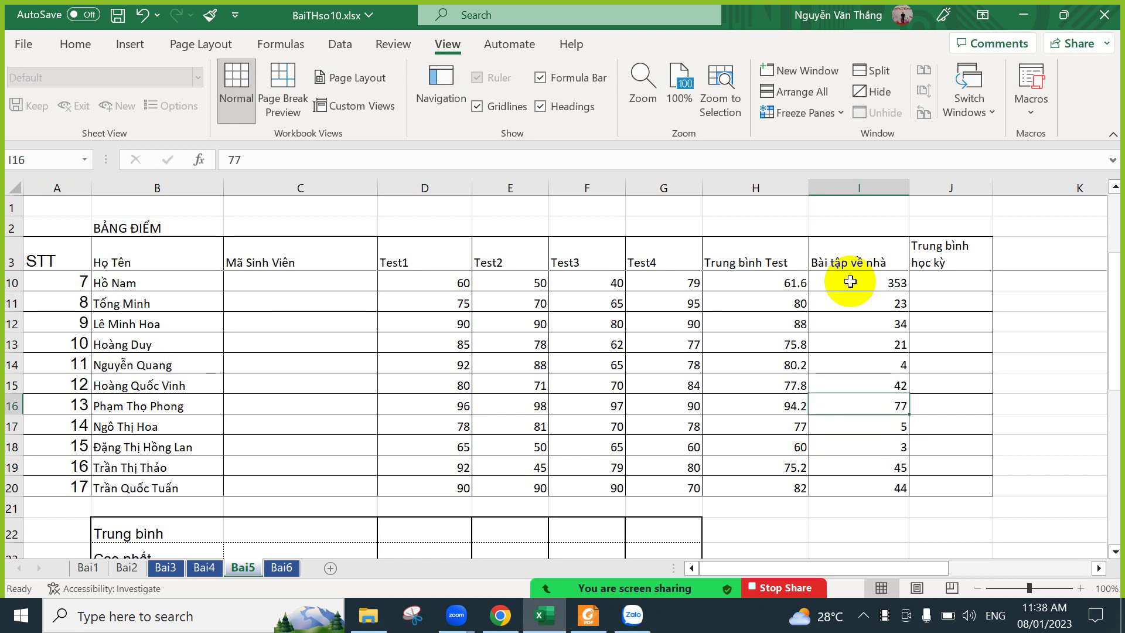
{"action": "key", "text": "Up"}
{"action": "type", "text": "7"}
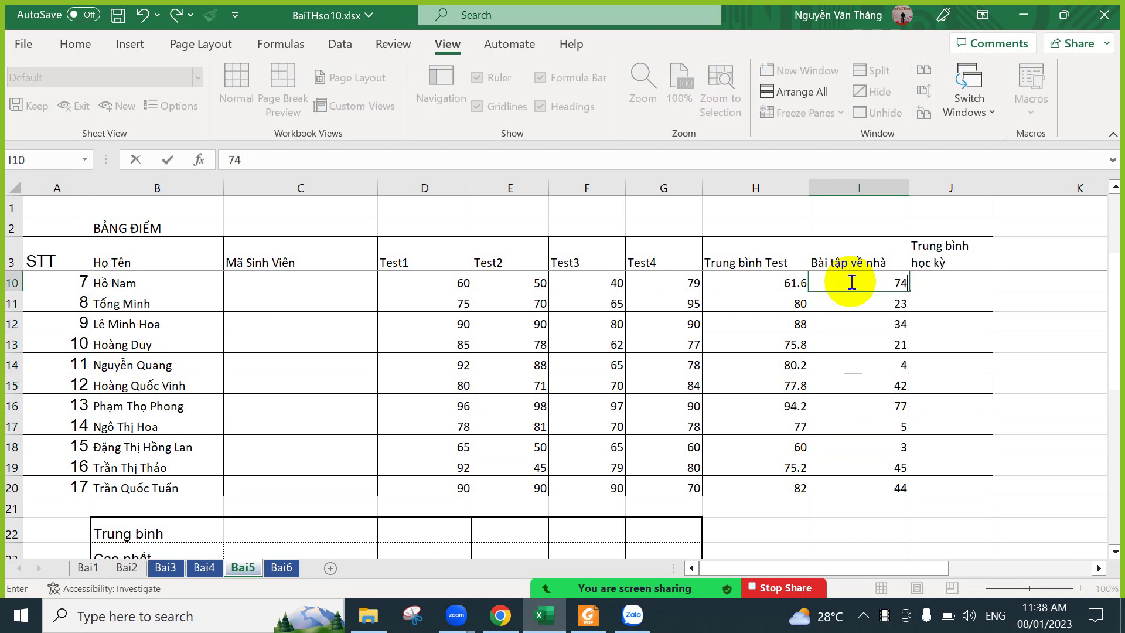
{"action": "key", "text": "Return"}
{"action": "scroll", "coordinate": [1018, 449], "scroll_direction": "up", "scroll_amount": 2}
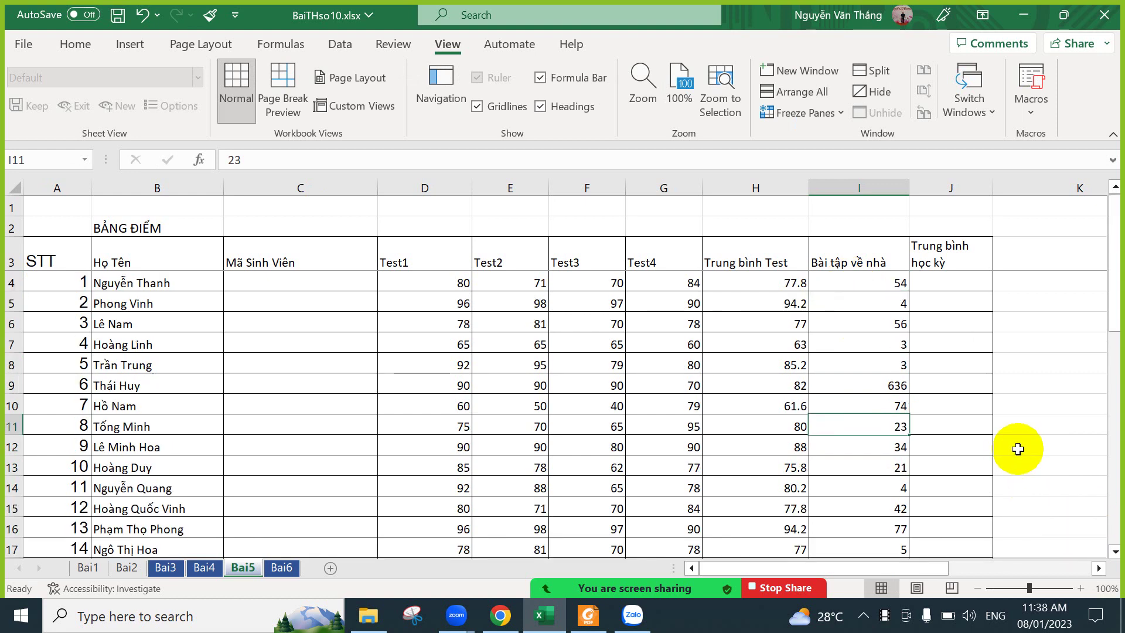
{"action": "left_click", "coordinate": [890, 378]}
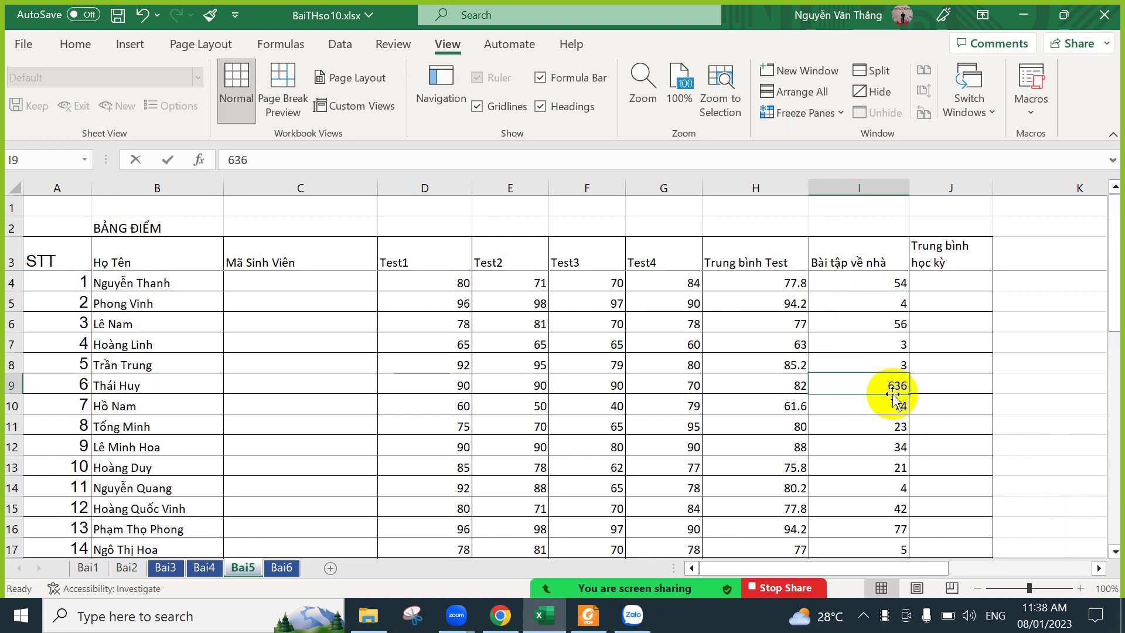
{"action": "type", "text": "87"}
{"action": "key", "text": "Return"}
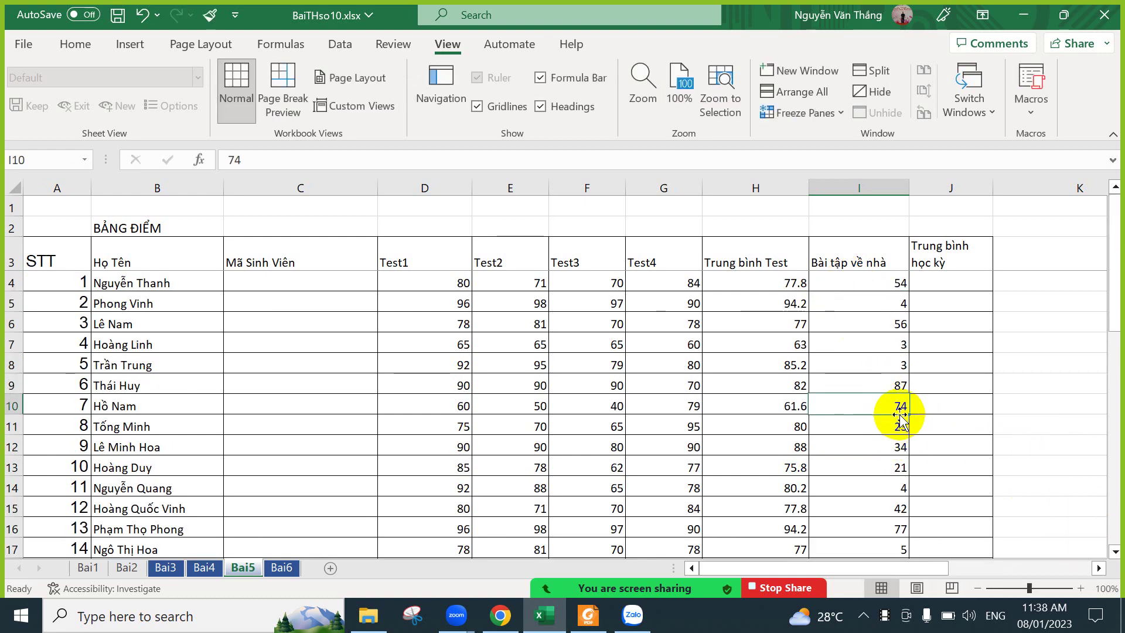
{"action": "scroll", "coordinate": [903, 421], "scroll_direction": "down", "scroll_amount": 6}
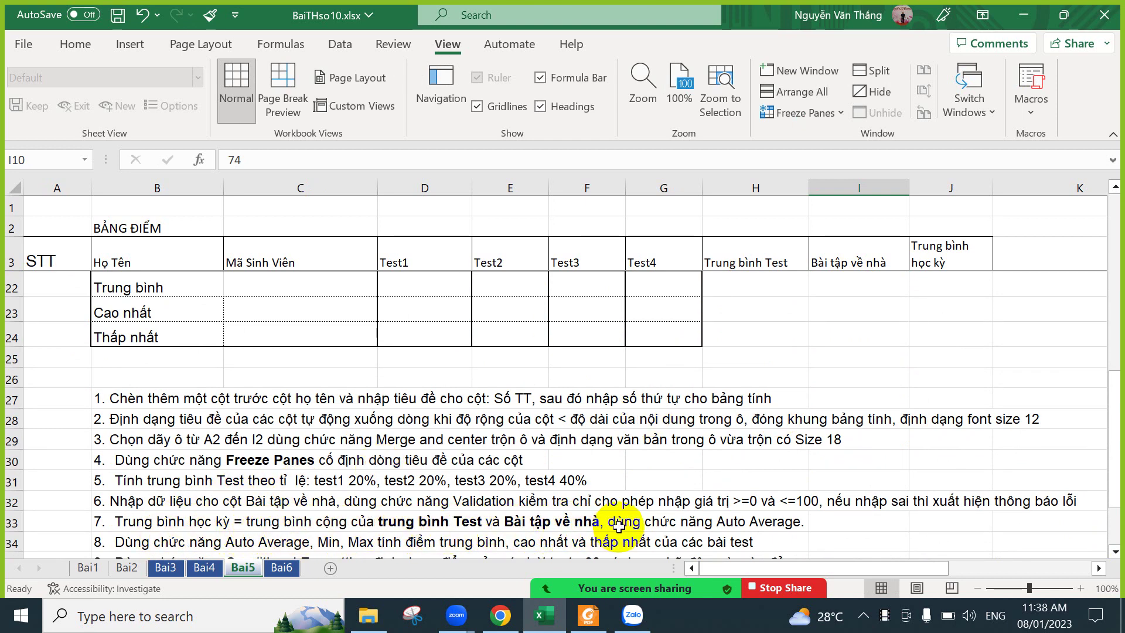
Insert an AutoSum AVERAGE into J4, which defaults to the range D4:I4.
{"action": "scroll", "coordinate": [998, 452], "scroll_direction": "up", "scroll_amount": 6}
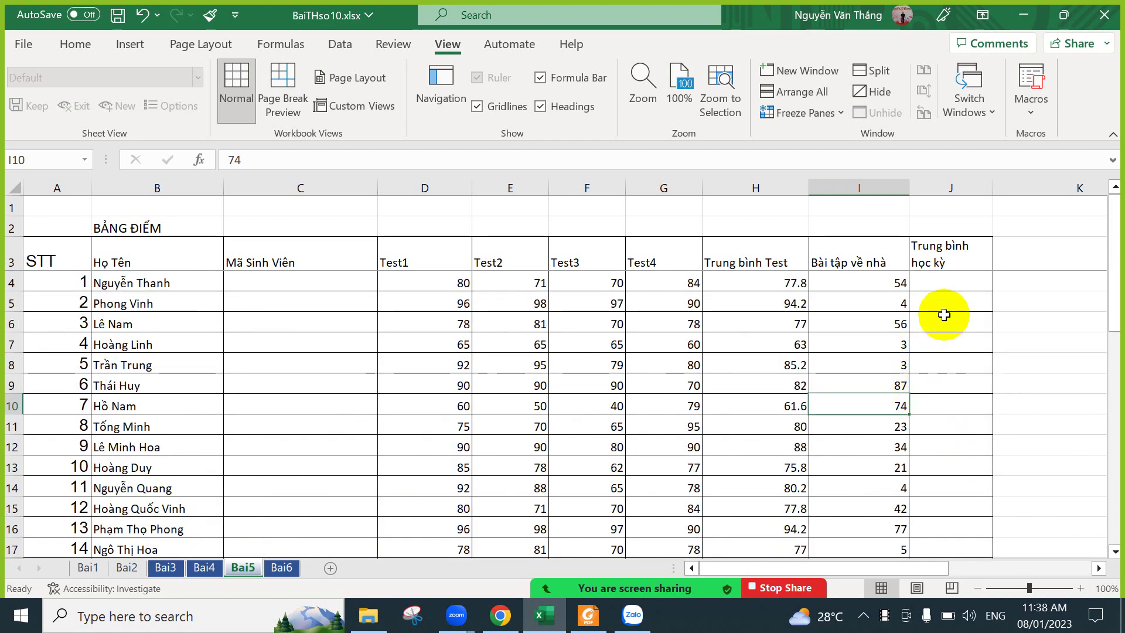
{"action": "left_click", "coordinate": [943, 287]}
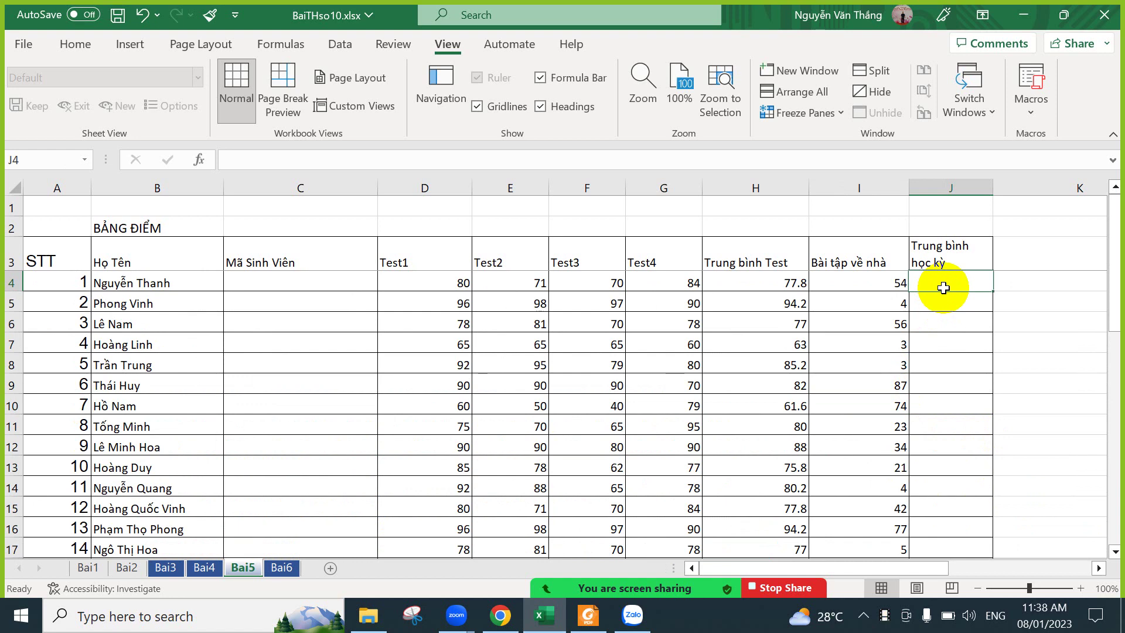
{"action": "left_click", "coordinate": [83, 47]}
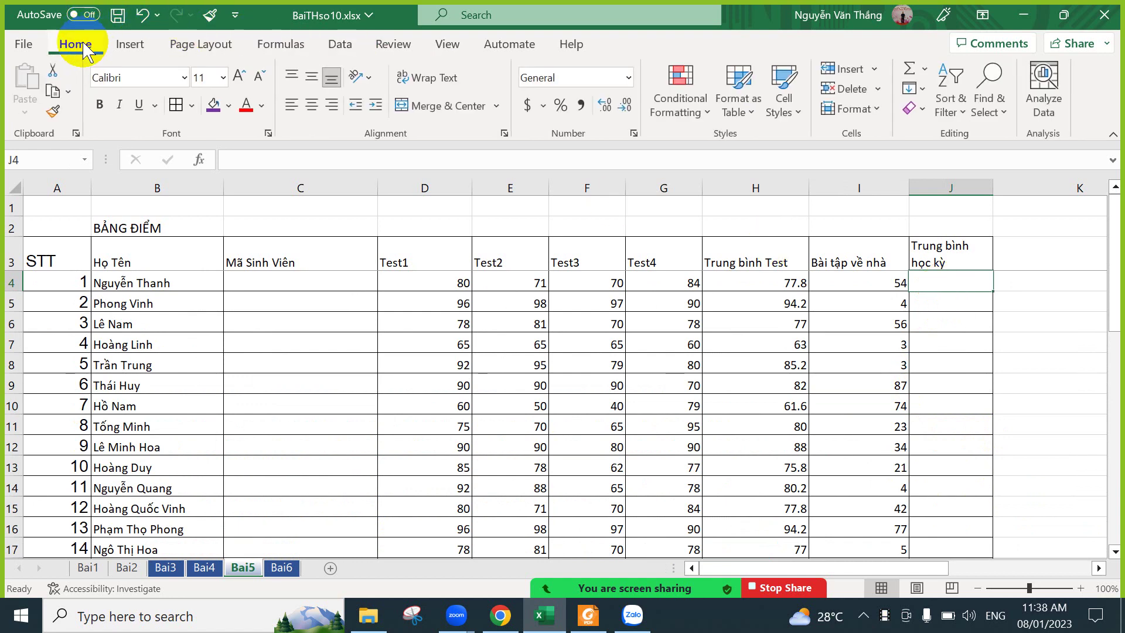
{"action": "left_click", "coordinate": [924, 75]}
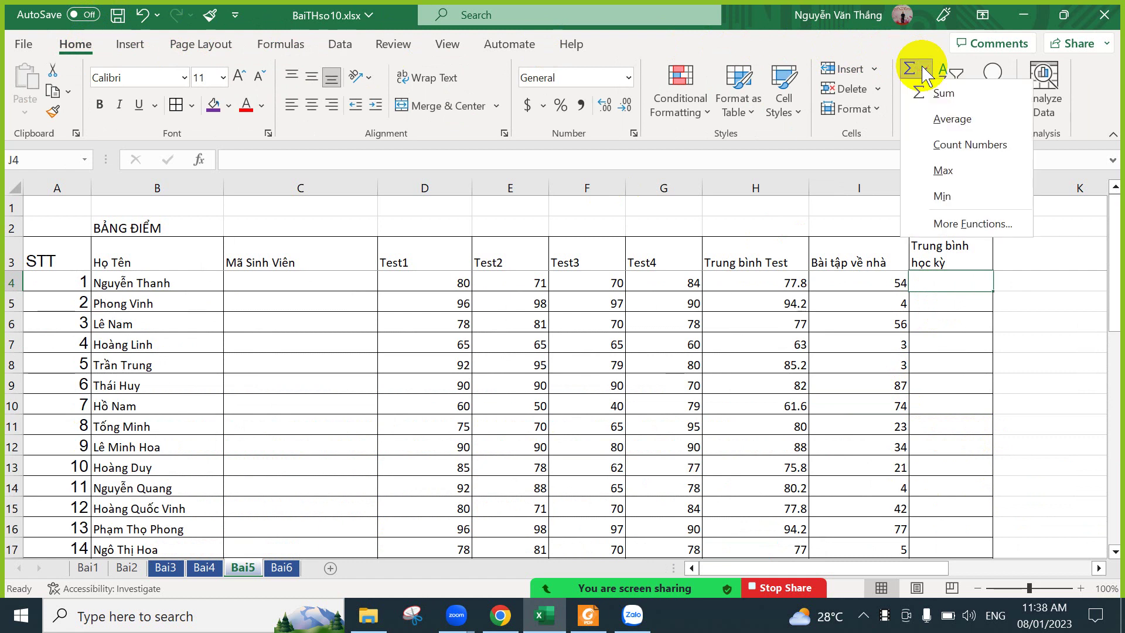
{"action": "left_click", "coordinate": [948, 120]}
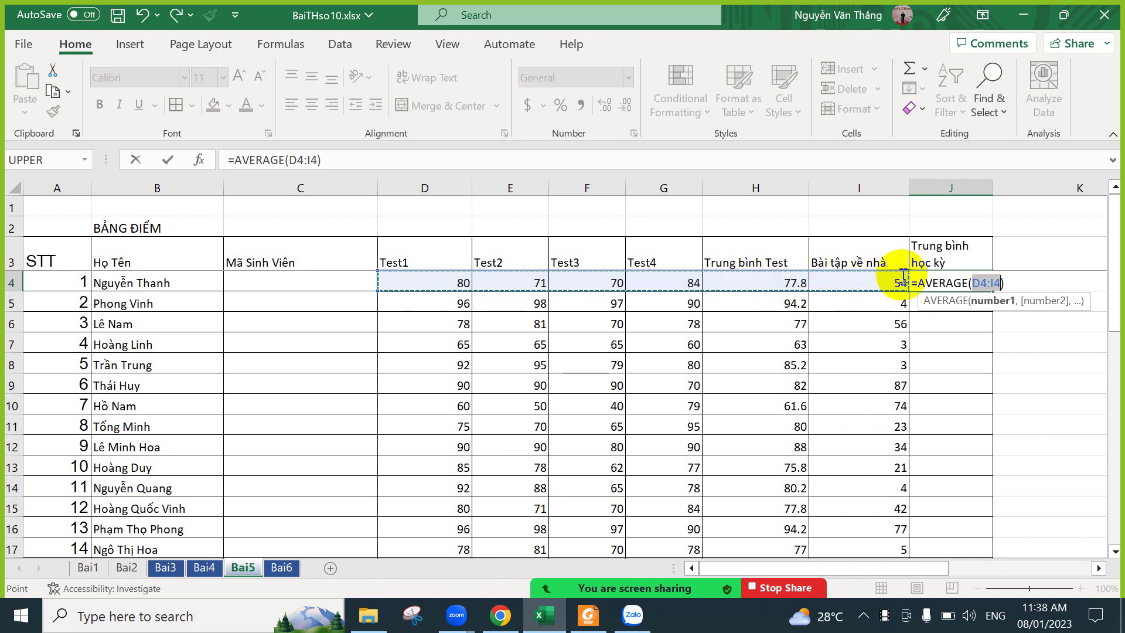
Change J4 to =AVERAGE(H4:I4), which shows 65.9.
{"action": "left_click", "coordinate": [1004, 283]}
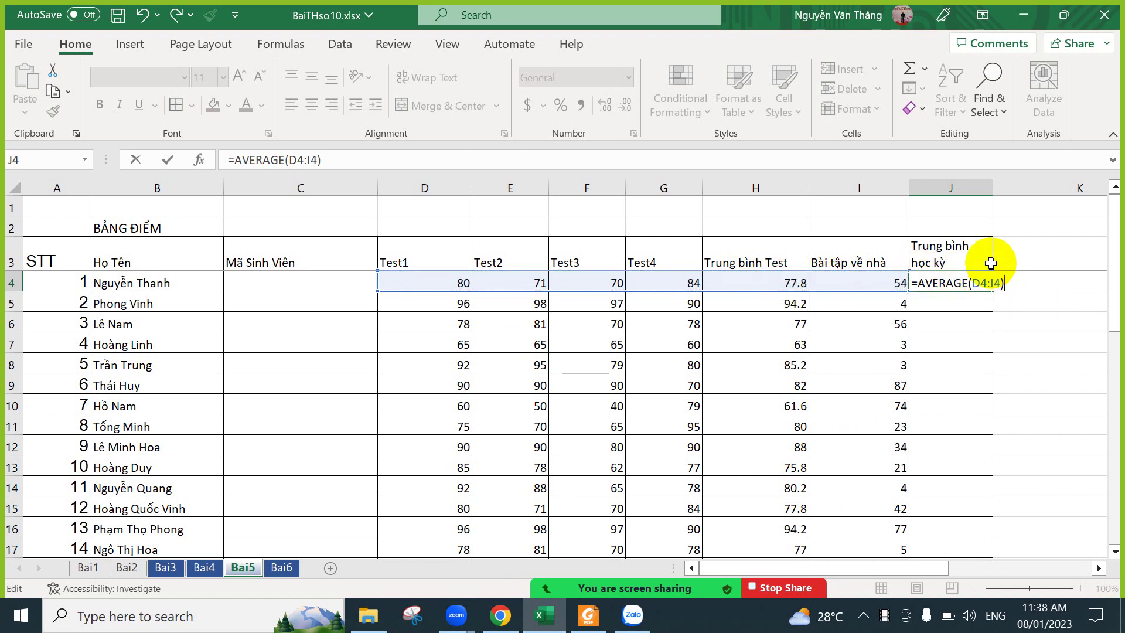
{"action": "key", "text": "BackSpace"}
{"action": "key", "text": "BackSpace"}
{"action": "key", "text": "BackSpace"}
{"action": "key", "text": "BackSpace"}
{"action": "key", "text": "BackSpace"}
{"action": "key", "text": "BackSpace"}
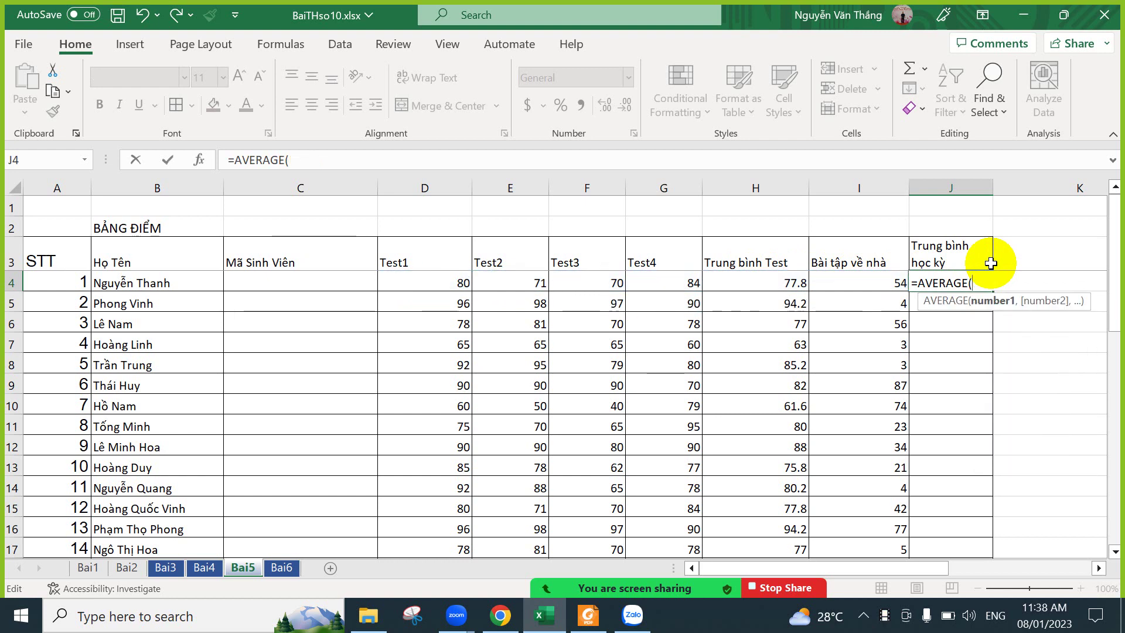
{"action": "key", "text": "BackSpace"}
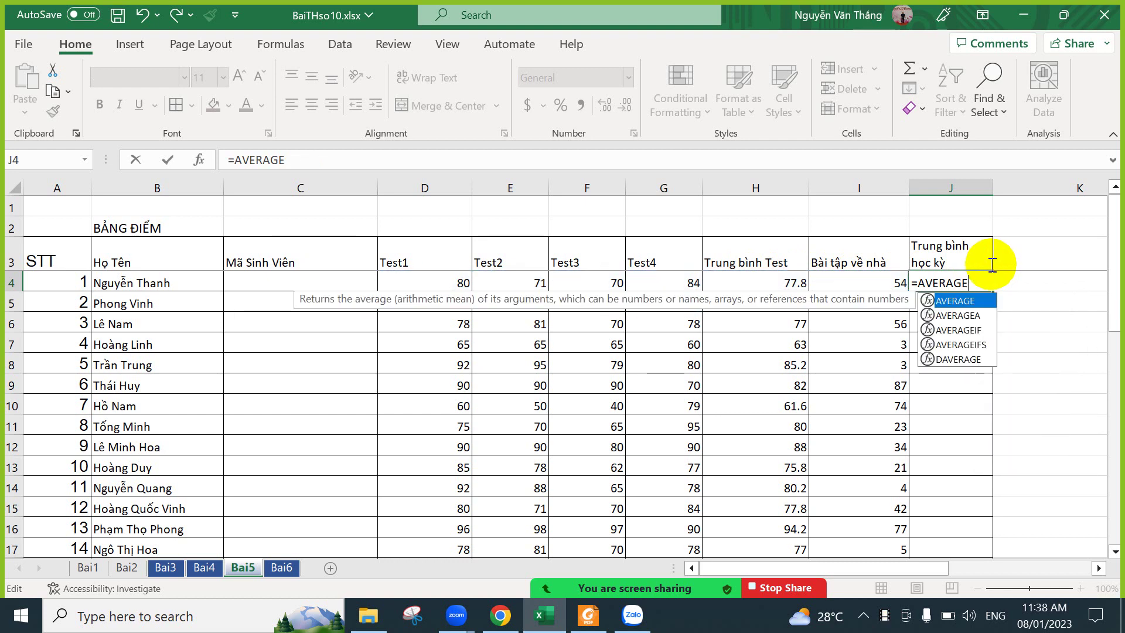
{"action": "double_click", "coordinate": [961, 301]}
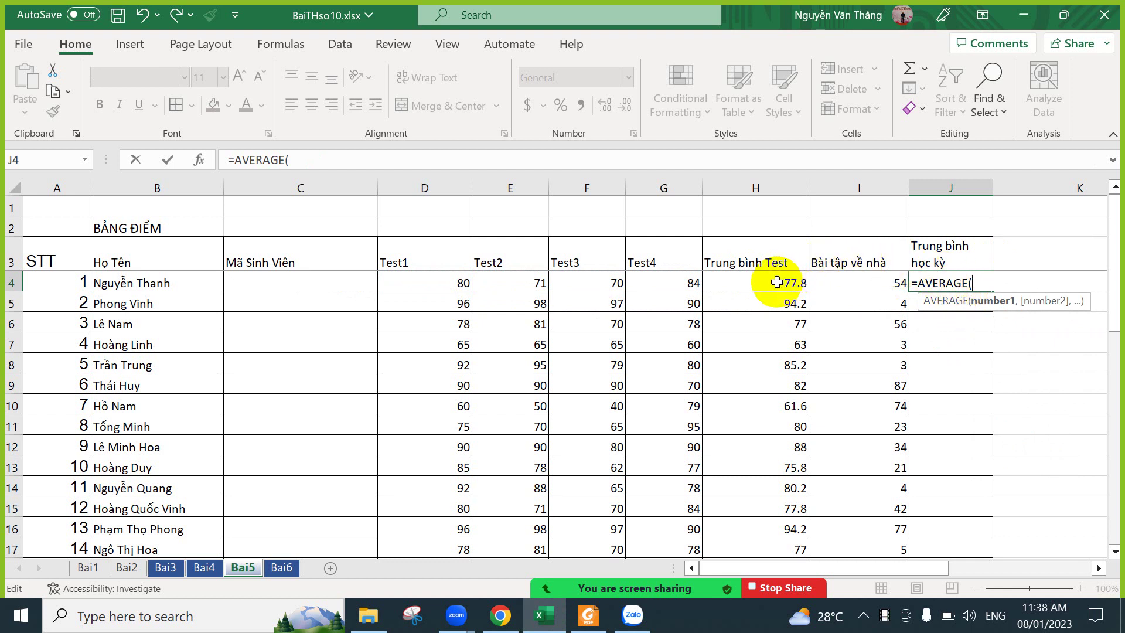
{"action": "left_click_drag", "start_coordinate": [781, 283], "coordinate": [859, 282]}
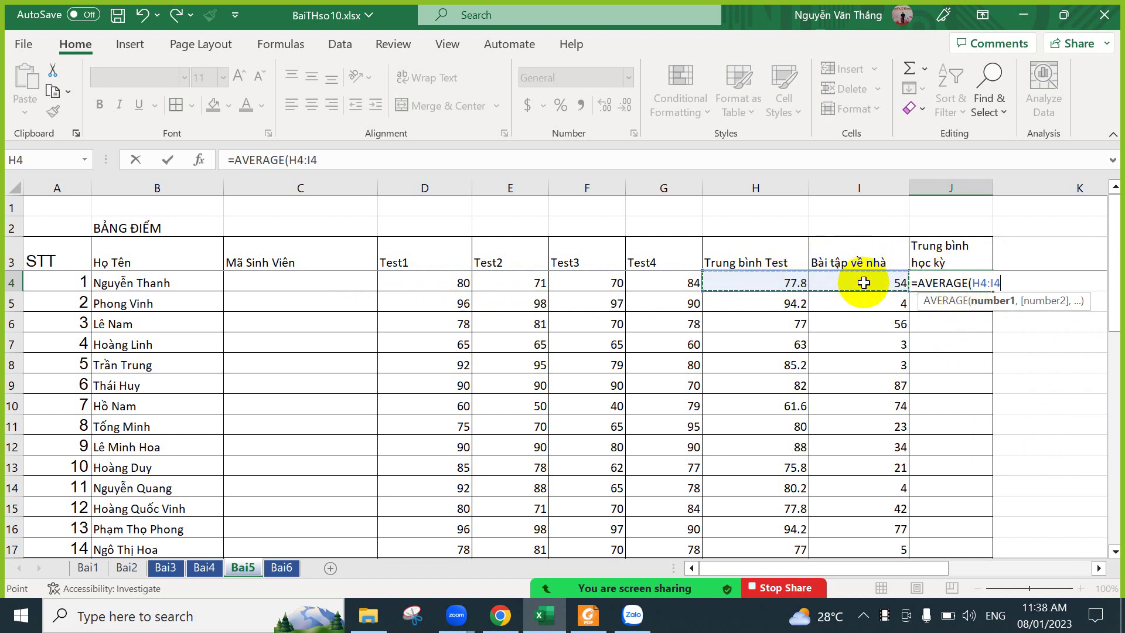
{"action": "type", "text": ")"}
{"action": "key", "text": "ctrl+Return"}
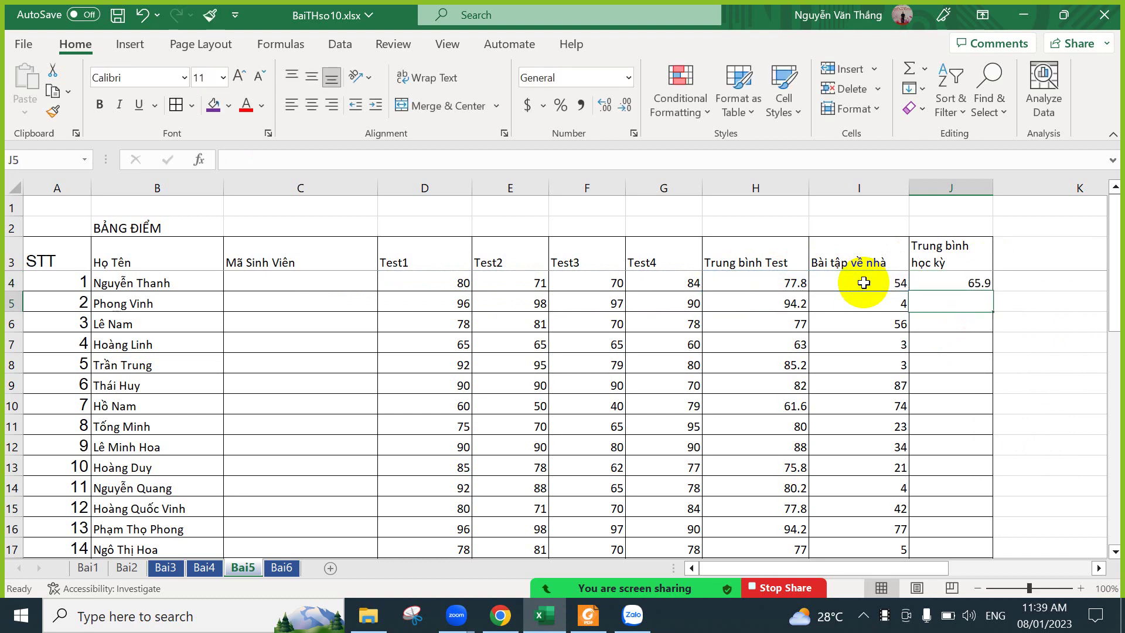
Fill the J4 AVERAGE formula down through J20 with Ctrl+D.
{"action": "key", "text": "ctrl+shift+Down"}
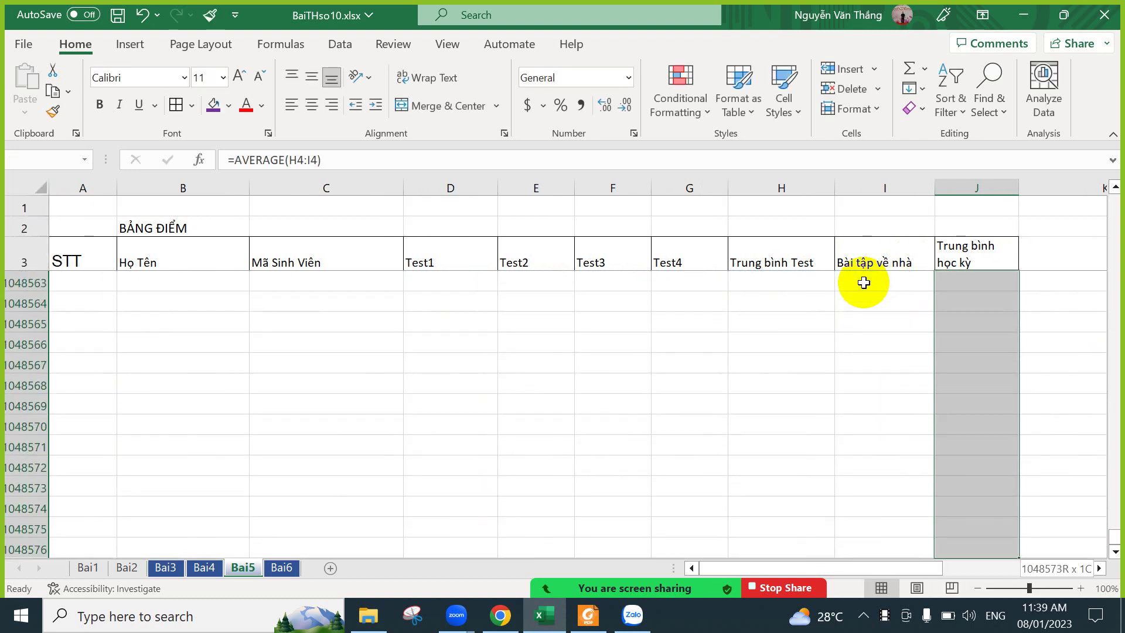
{"action": "key", "text": "Up"}
{"action": "key", "text": "Up"}
{"action": "key", "text": "Up"}
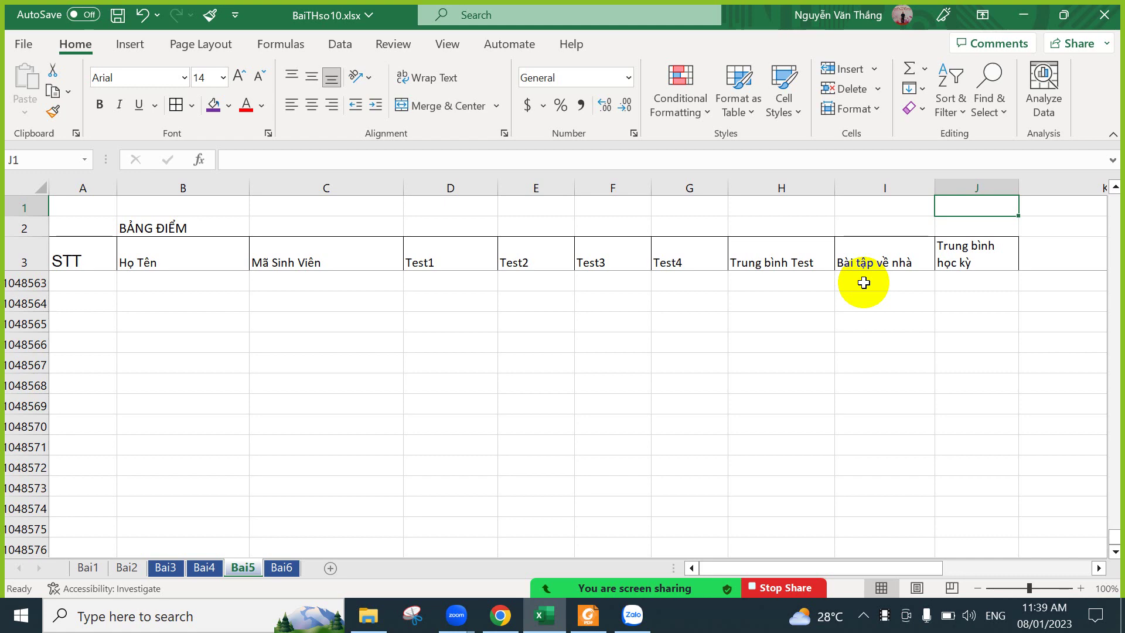
{"action": "key", "text": "Down"}
{"action": "key", "text": "Down"}
{"action": "key", "text": "Down"}
{"action": "key", "text": "Down"}
{"action": "key", "text": "Down"}
{"action": "key", "text": "Up"}
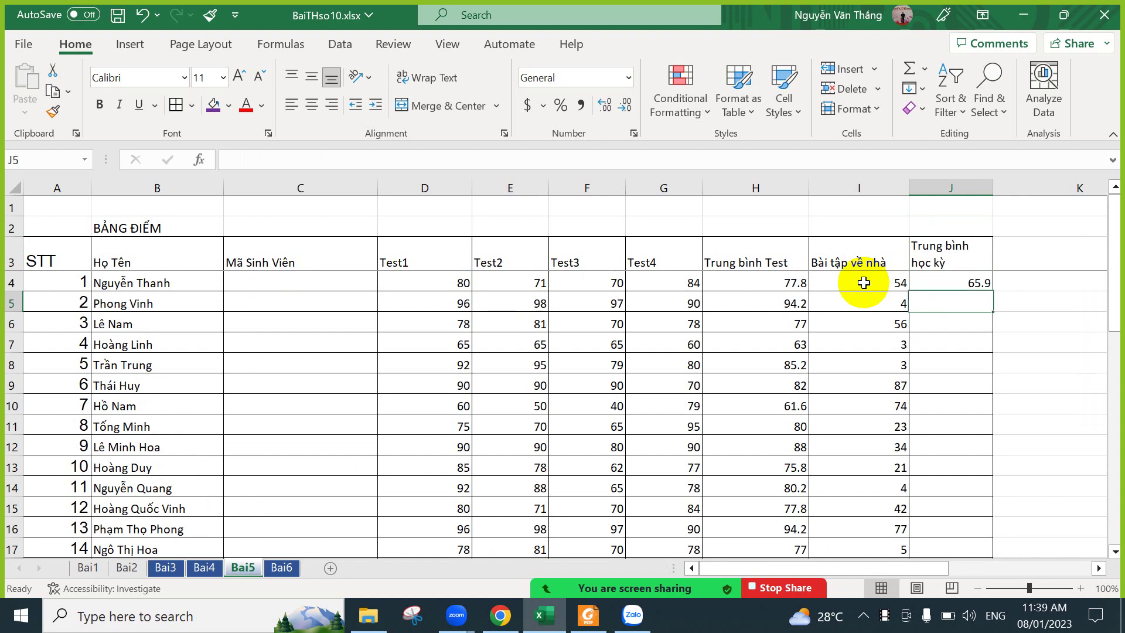
{"action": "key", "text": "Up"}
{"action": "key", "text": "ctrl+shift+Down"}
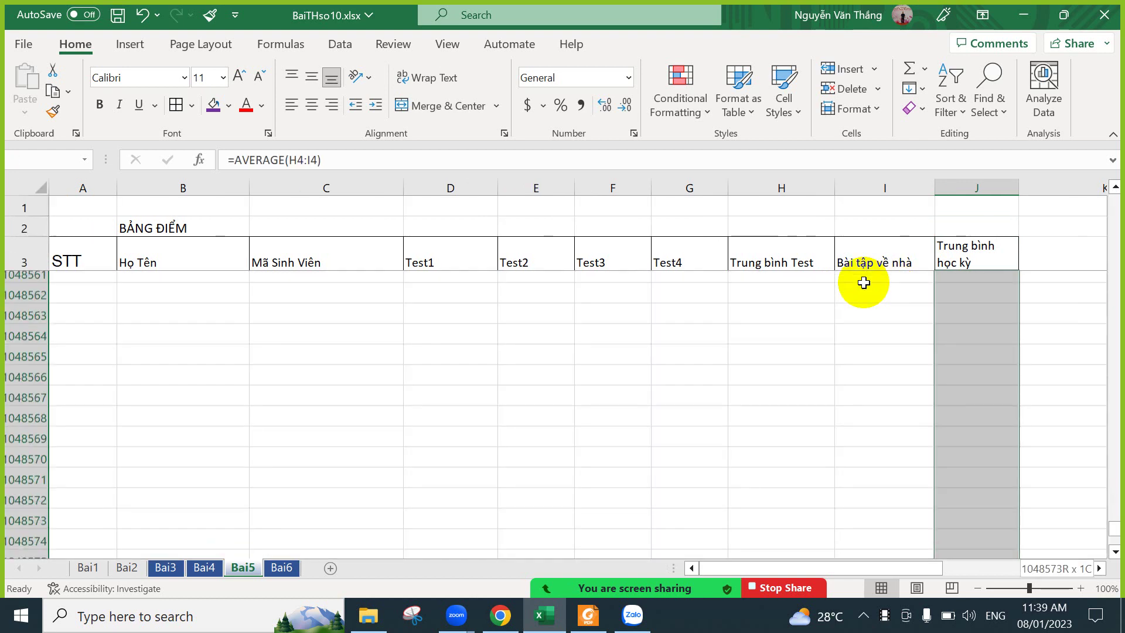
{"action": "key", "text": "ctrl+shift+Up"}
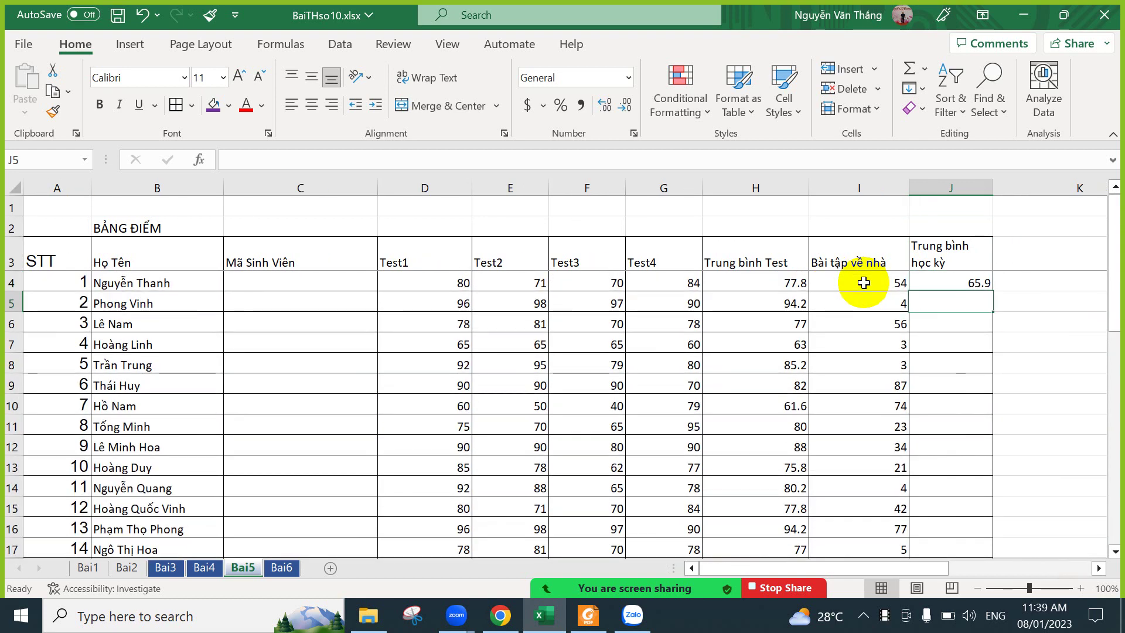
{"action": "key", "text": "shift+Down"}
{"action": "key", "text": "shift+Down"}
{"action": "key", "text": "shift+Down"}
{"action": "key", "text": "shift+Down"}
{"action": "key", "text": "shift+Down"}
{"action": "key", "text": "shift+Down"}
{"action": "key", "text": "shift+Down"}
{"action": "key", "text": "shift+Down"}
{"action": "key", "text": "shift+Down"}
{"action": "key", "text": "shift+Down"}
{"action": "key", "text": "shift+Down"}
{"action": "key", "text": "shift+Down"}
{"action": "key", "text": "shift+Down"}
{"action": "key", "text": "shift+Down"}
{"action": "key", "text": "shift+Down"}
{"action": "key", "text": "shift+Down"}
{"action": "key", "text": "shift+Down"}
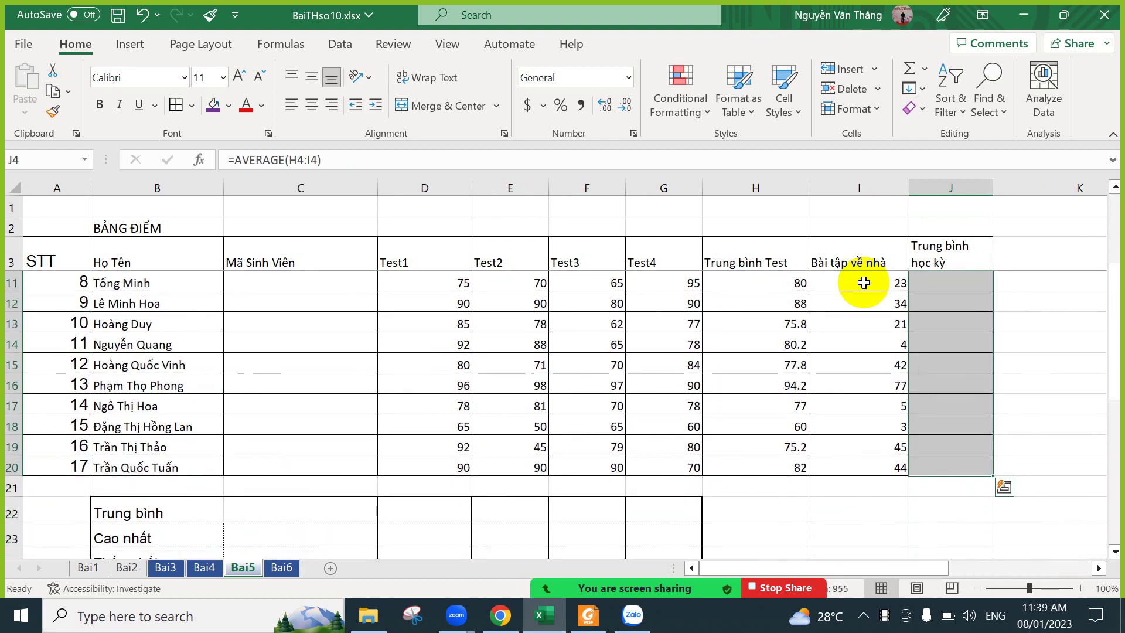
{"action": "key", "text": "ctrl+d"}
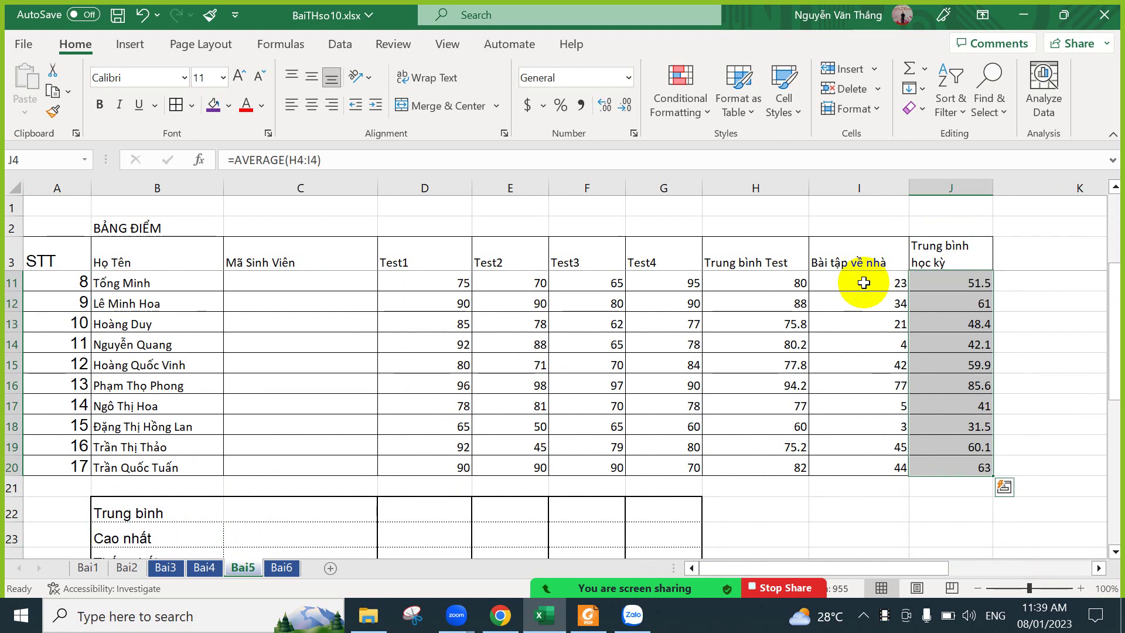
{"action": "left_click", "coordinate": [890, 404]}
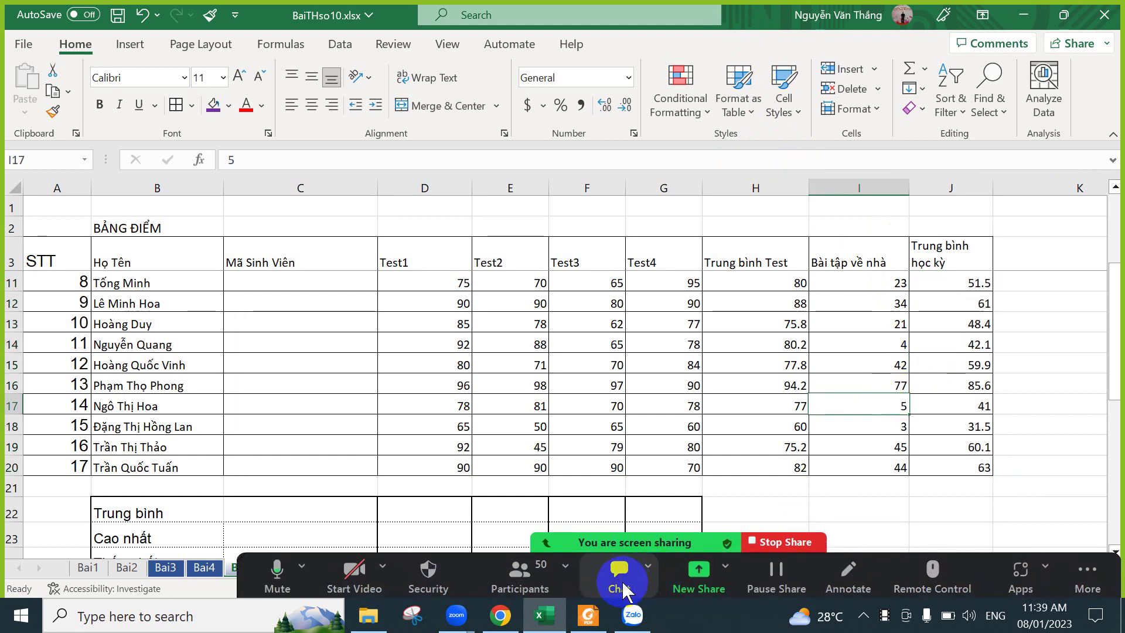
{"action": "left_click", "coordinate": [563, 620]}
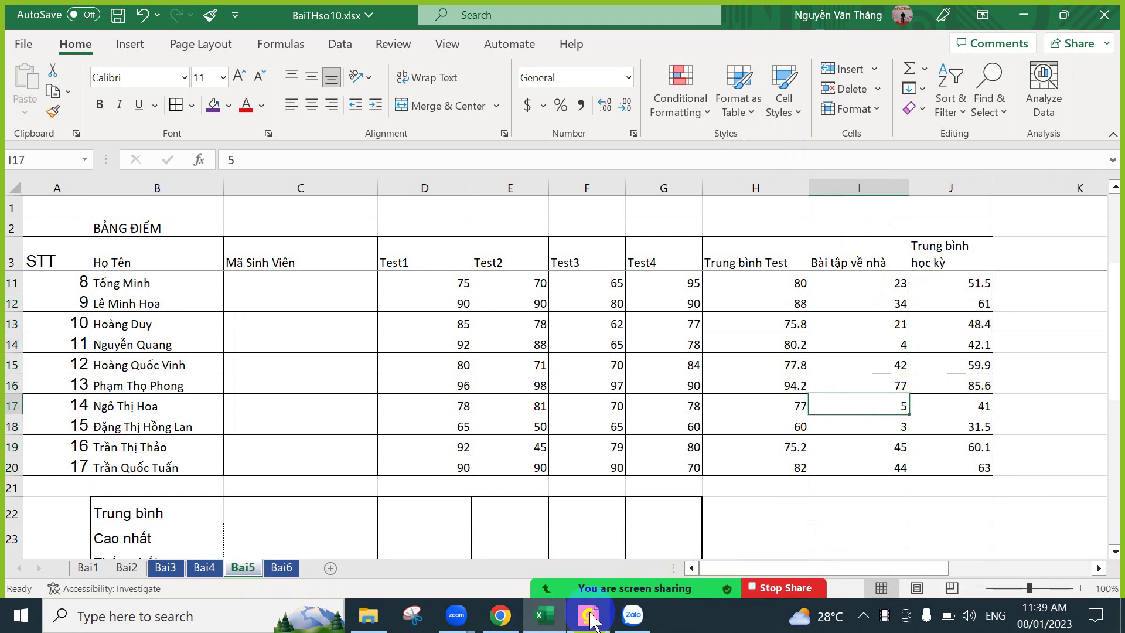
{"action": "left_click", "coordinate": [656, 387]}
{"action": "scroll", "coordinate": [674, 381], "scroll_direction": "down", "scroll_amount": 6}
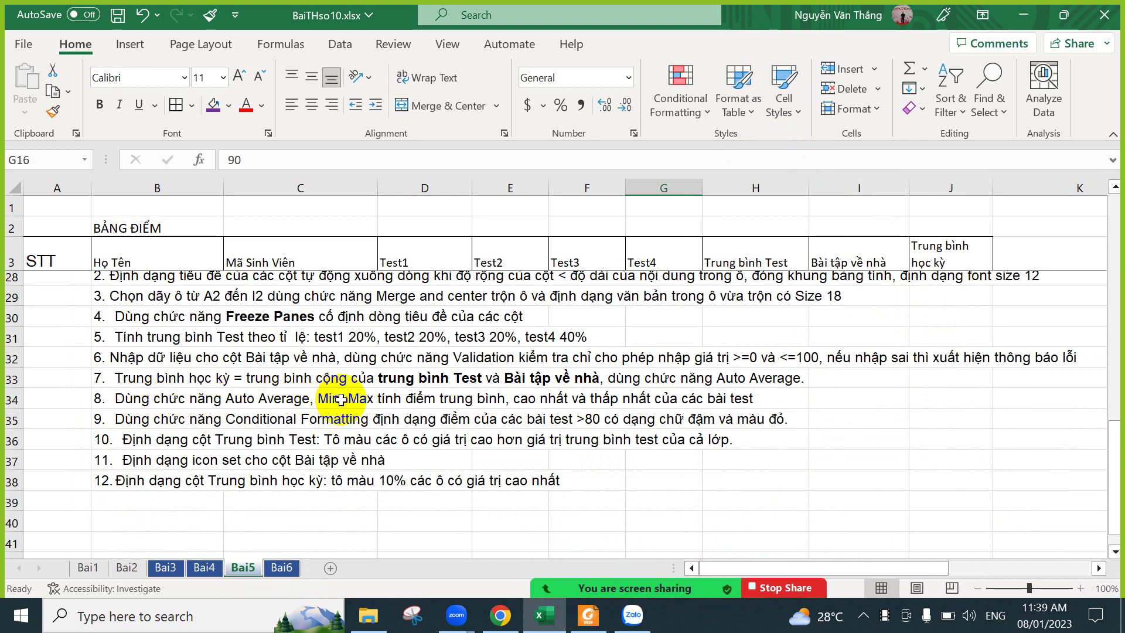
{"action": "scroll", "coordinate": [750, 305], "scroll_direction": "up", "scroll_amount": 6}
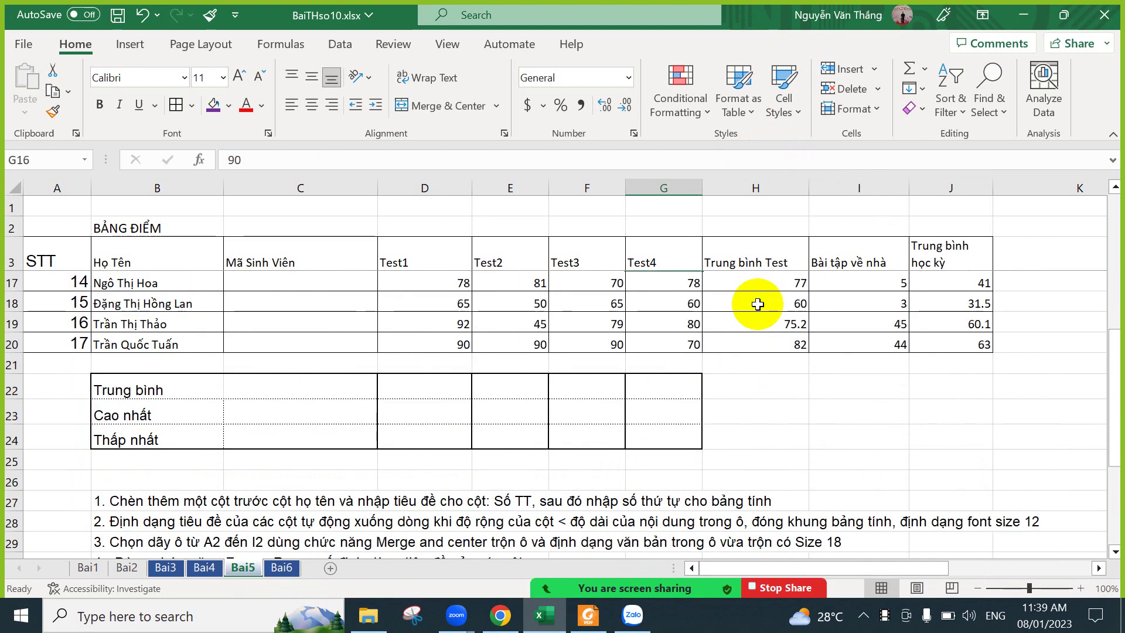
{"action": "scroll", "coordinate": [750, 311], "scroll_direction": "down", "scroll_amount": 2}
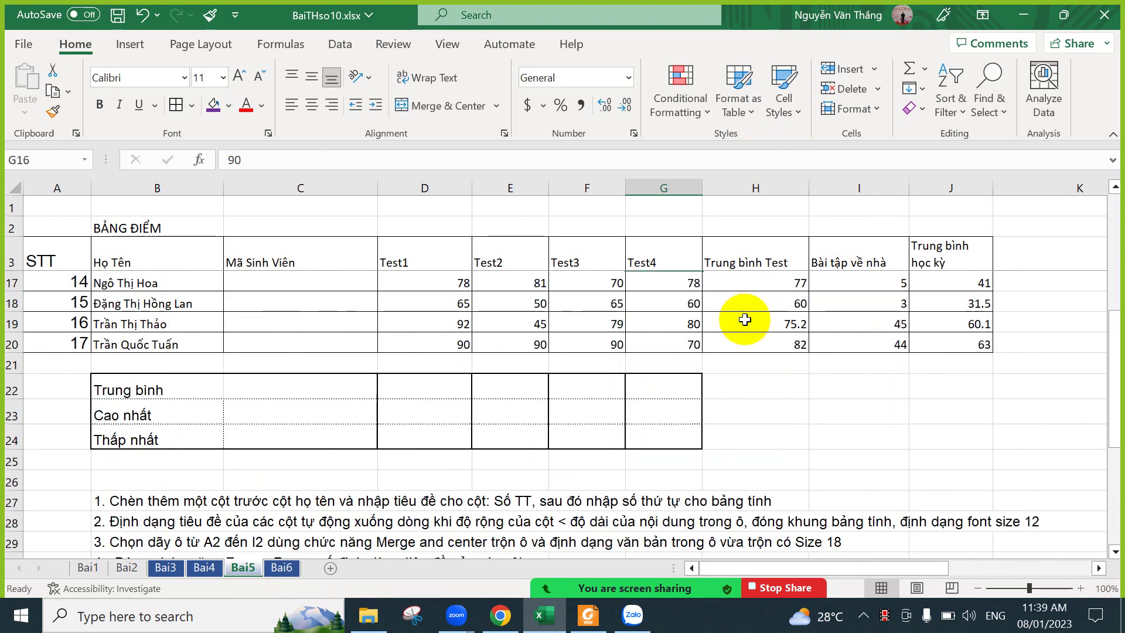
Put =AVERAGE(D4:D20) in D22 to average the Test1 scores.
{"action": "left_click", "coordinate": [427, 385]}
{"action": "type", "text": "="}
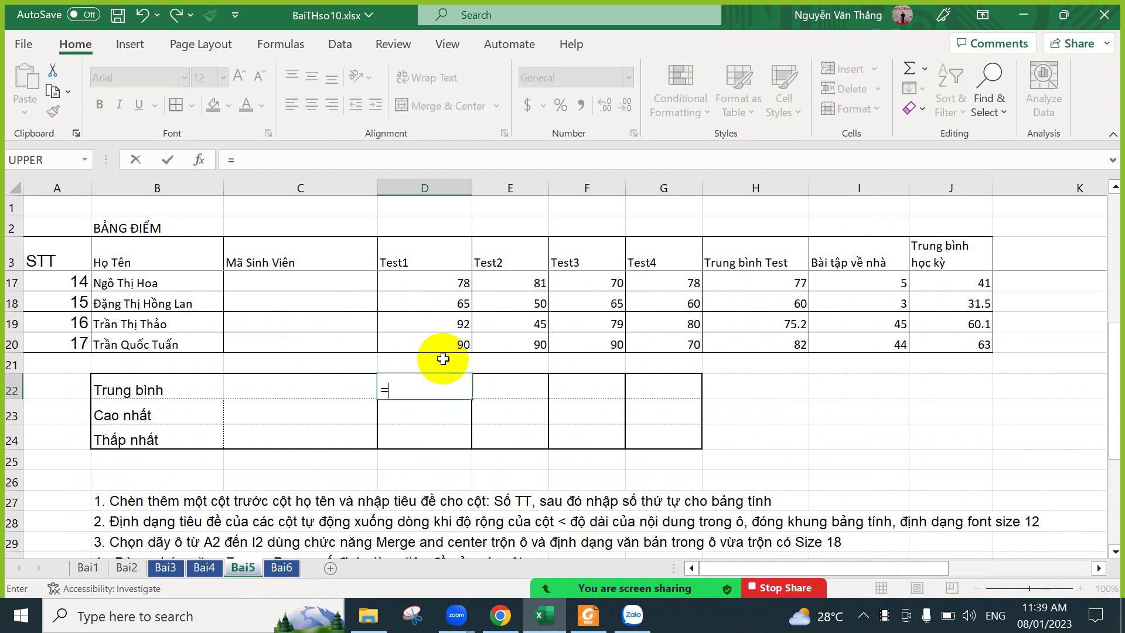
{"action": "type", "text": "a"}
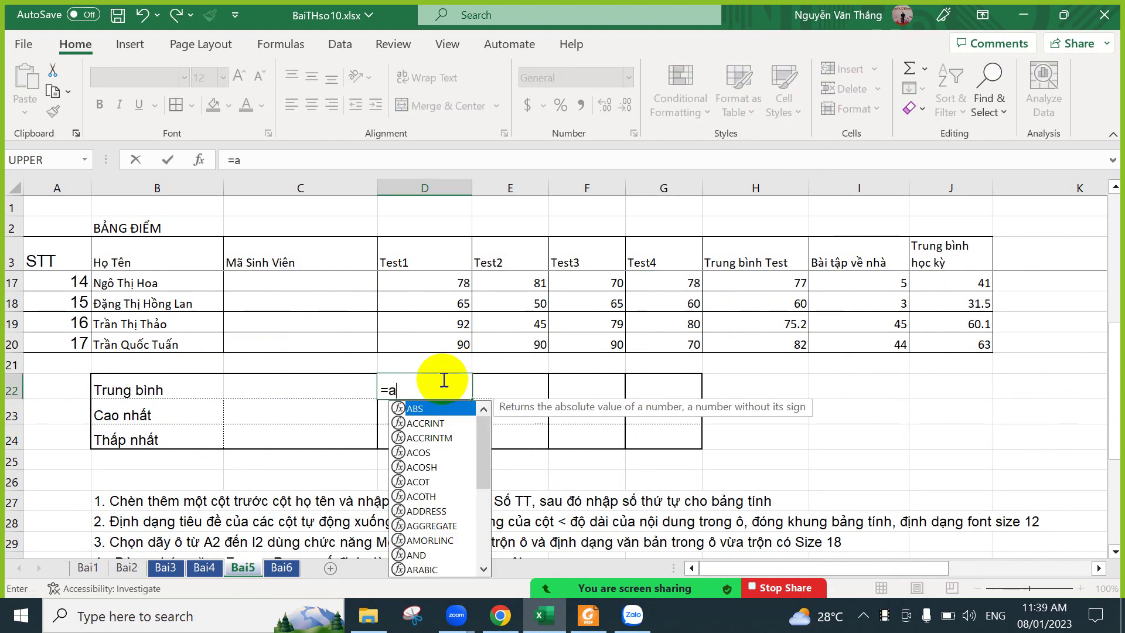
{"action": "type", "text": "v"}
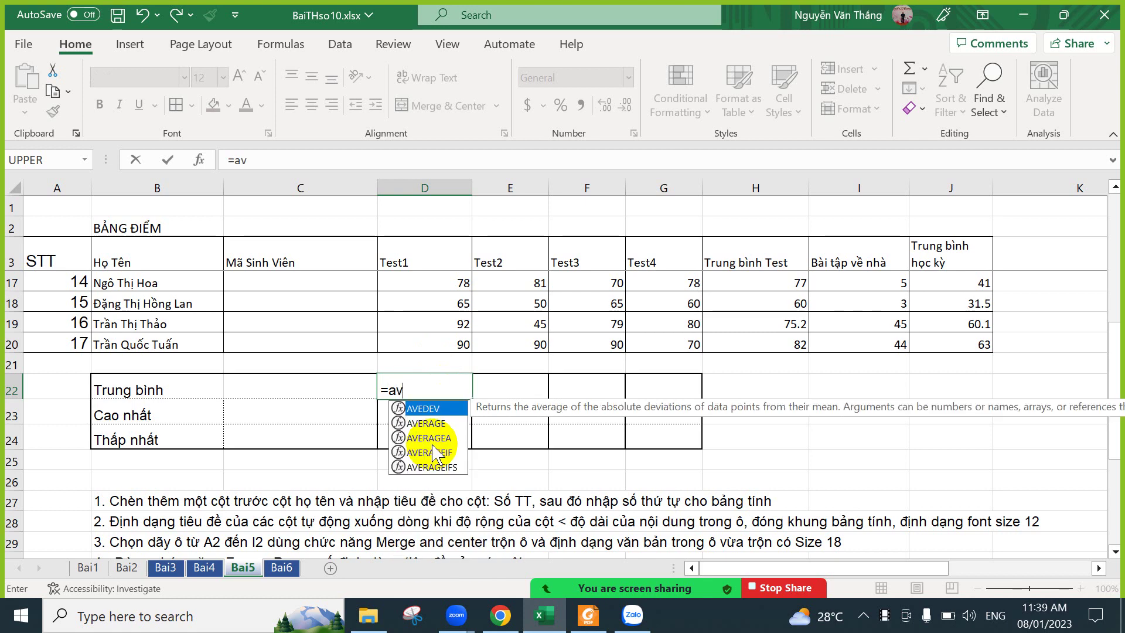
{"action": "double_click", "coordinate": [427, 423]}
{"action": "scroll", "coordinate": [511, 332], "scroll_direction": "up", "scroll_amount": 5}
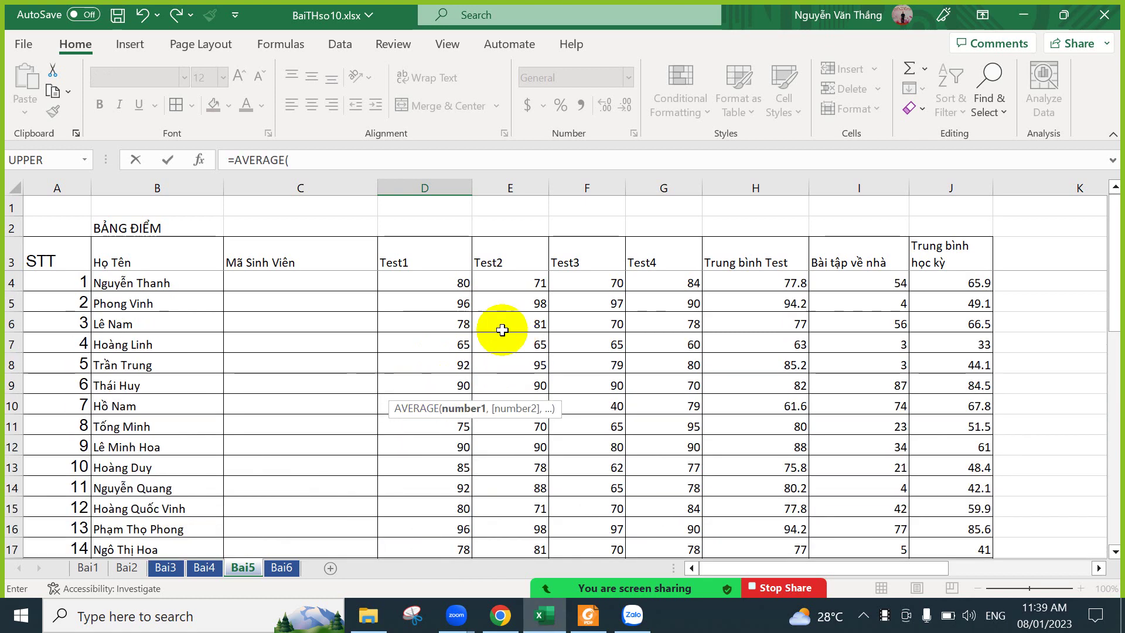
{"action": "left_click_drag", "start_coordinate": [440, 281], "coordinate": [450, 484]}
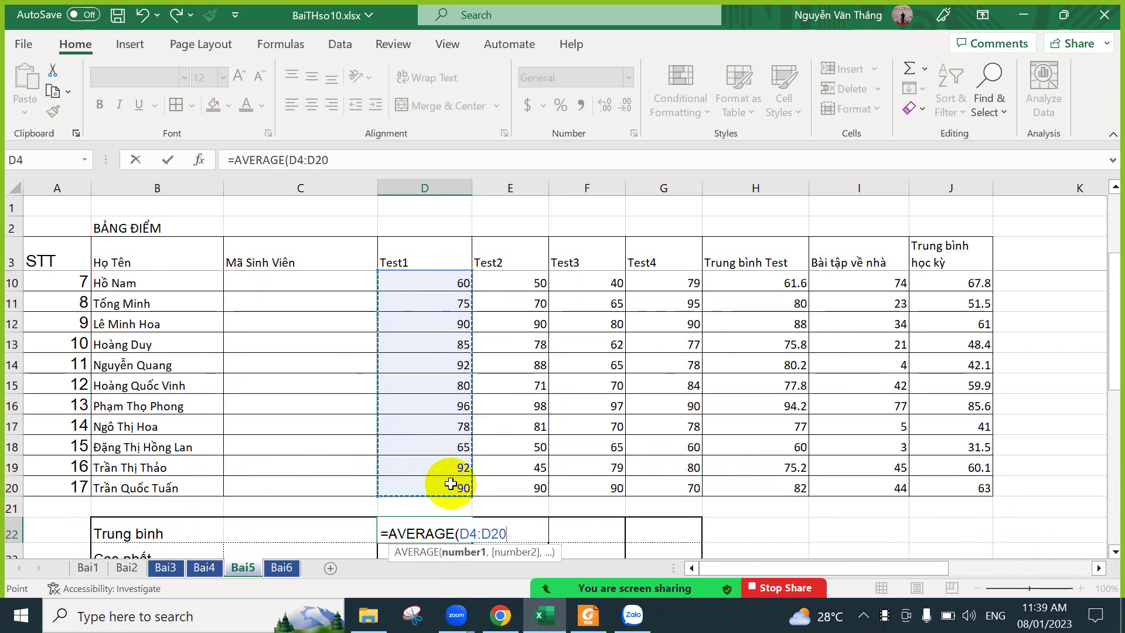
{"action": "type", "text": ")"}
{"action": "key", "text": "Return"}
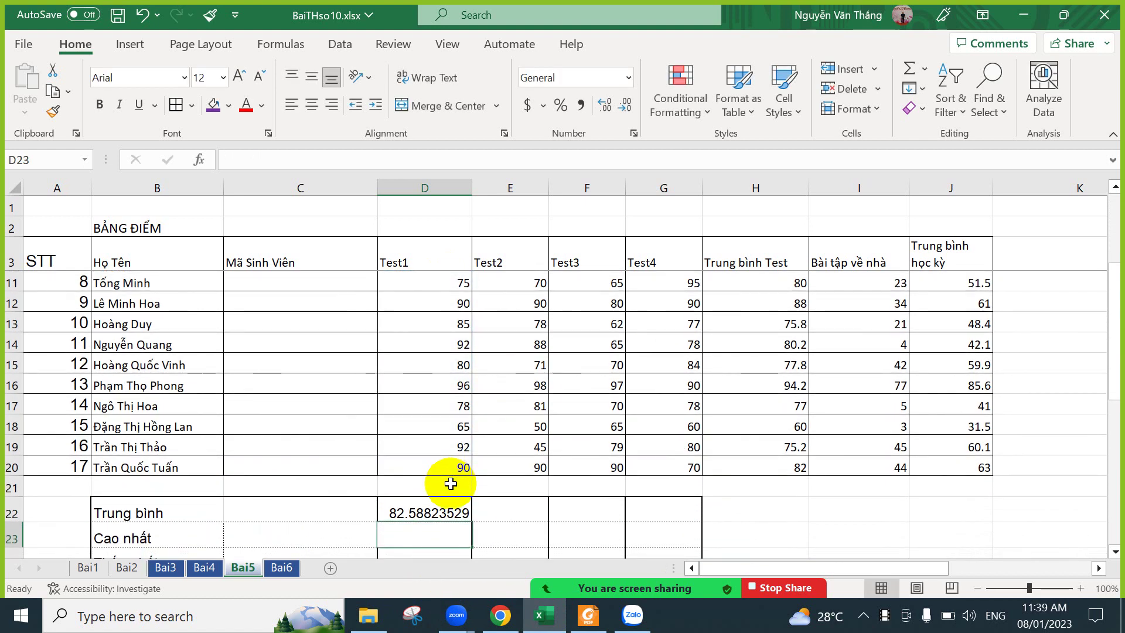
Put =MAX over D4:D20 in the Cao nhất row for the highest Test1 score, 96.
{"action": "type", "text": "=ma"}
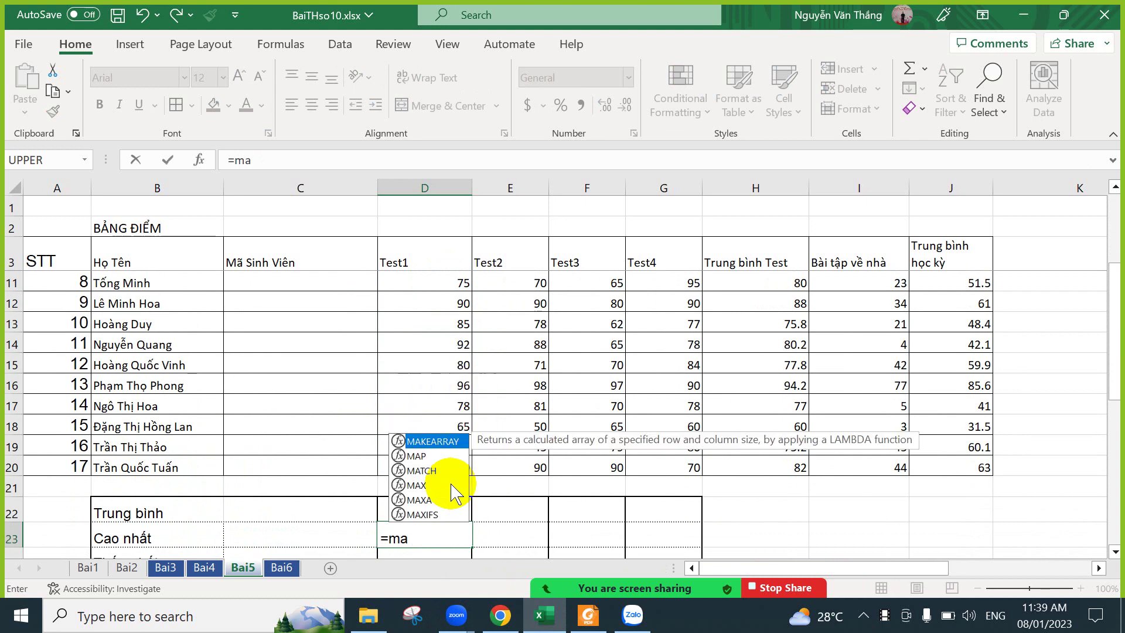
{"action": "type", "text": "x*"}
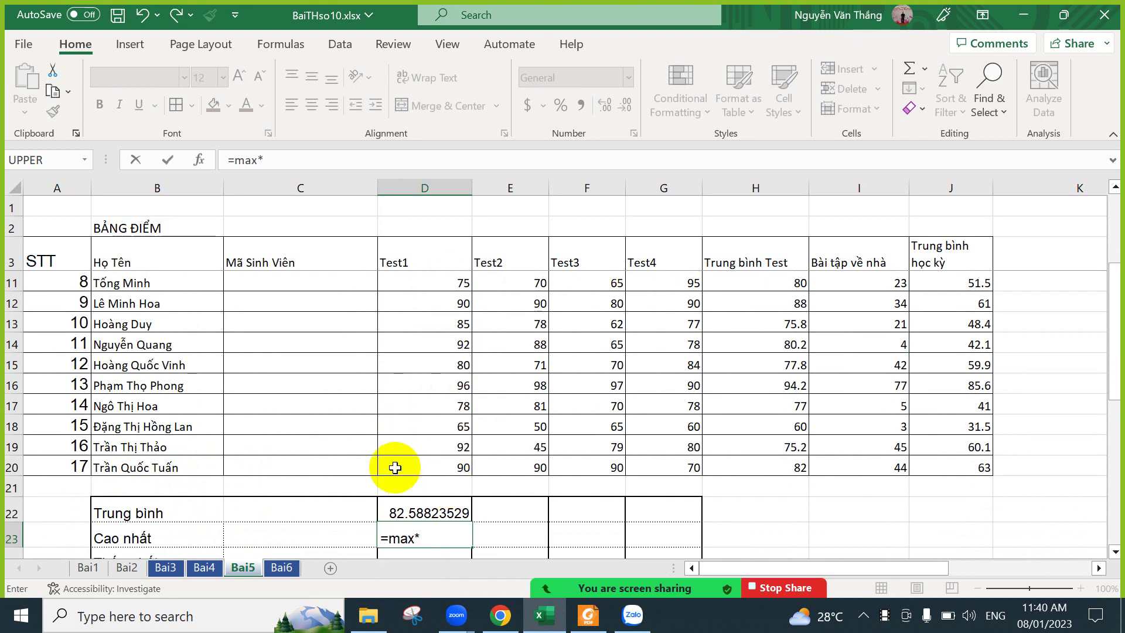
{"action": "key", "text": "BackSpace"}
{"action": "type", "text": "("}
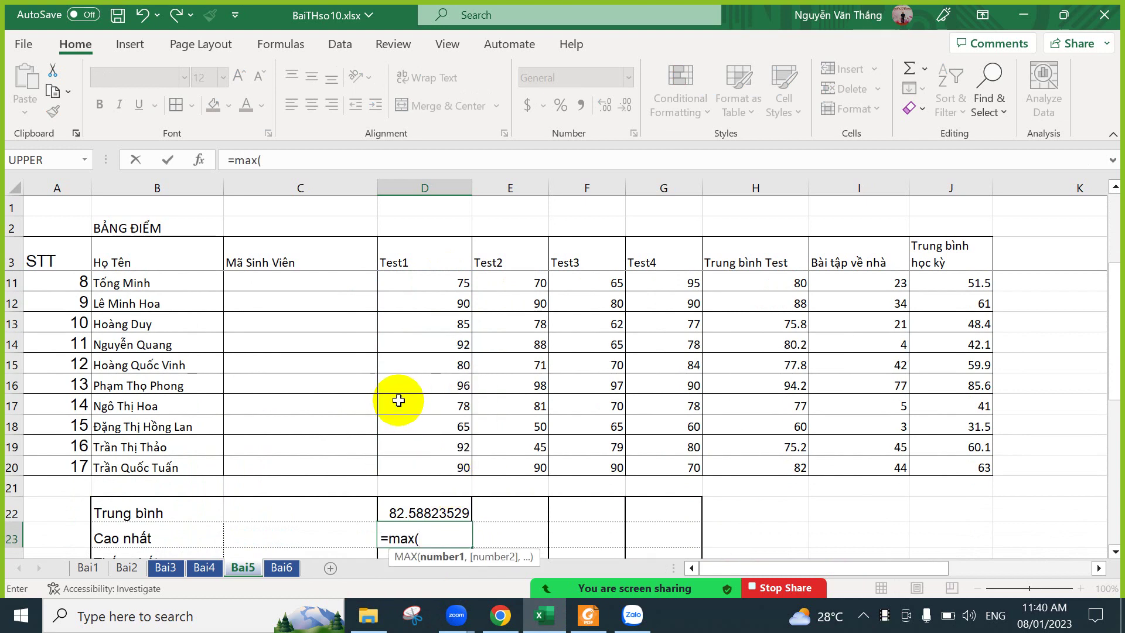
{"action": "scroll", "coordinate": [395, 397], "scroll_direction": "up", "scroll_amount": 3}
{"action": "left_click_drag", "start_coordinate": [442, 278], "coordinate": [447, 467]}
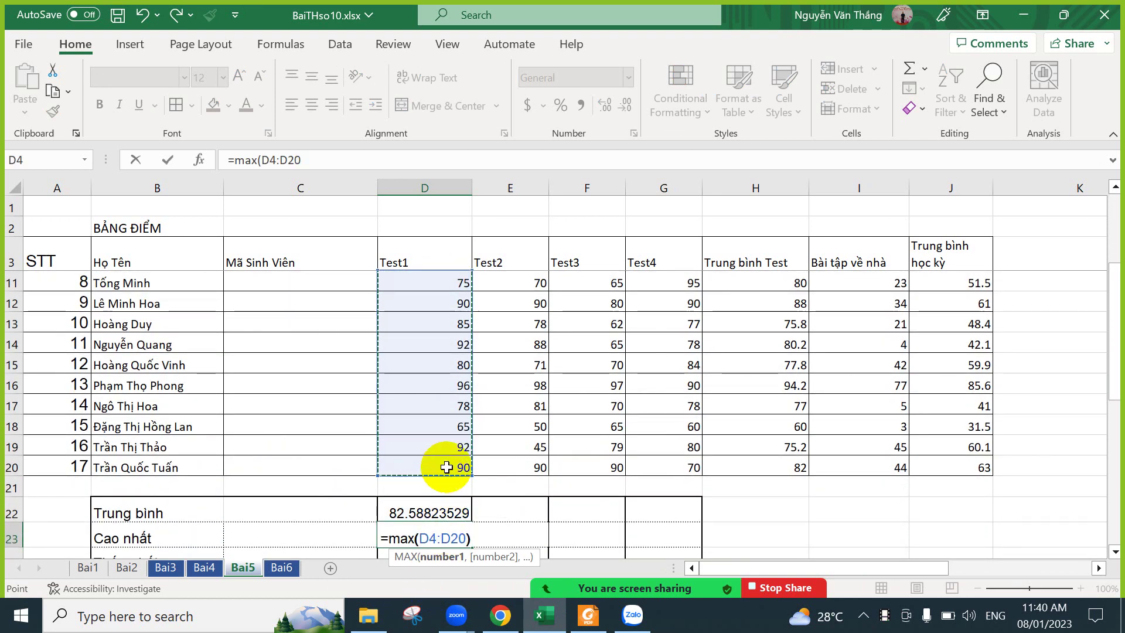
{"action": "key", "text": "Return"}
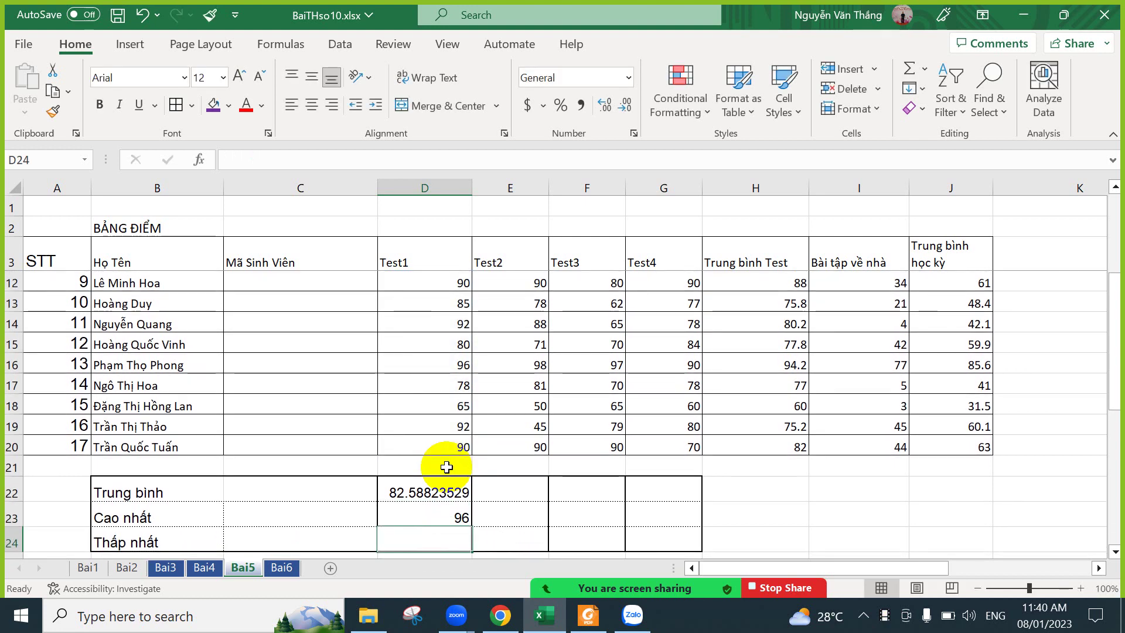
Put =MIN(D4:D20) in D24 for the lowest Test1 score, 60.
{"action": "type", "text": "min"}
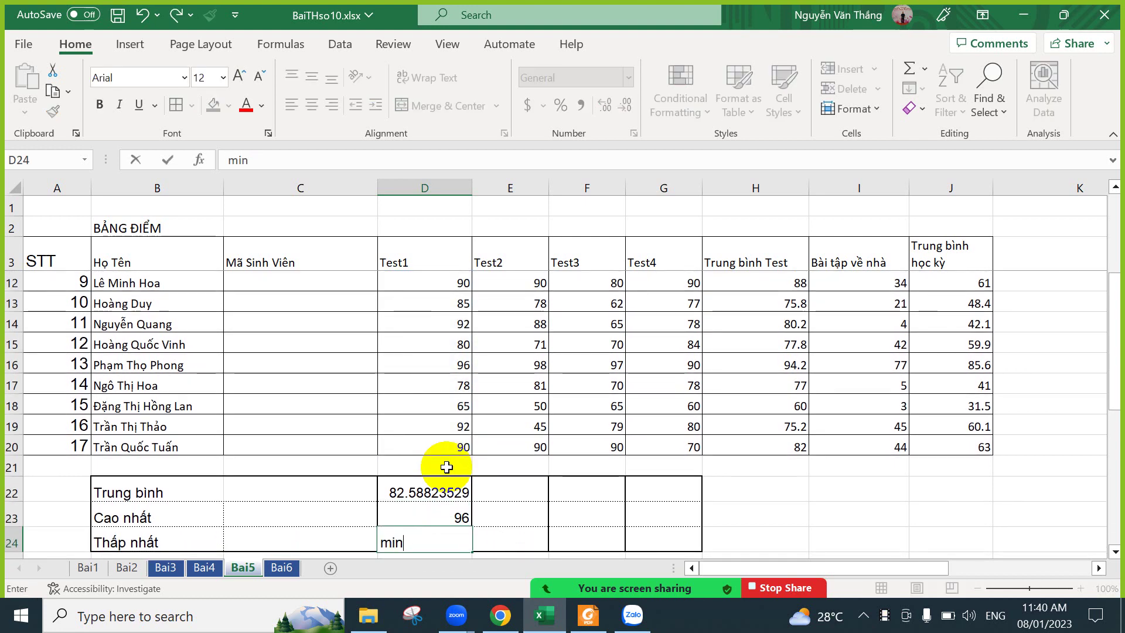
{"action": "type", "text": "="}
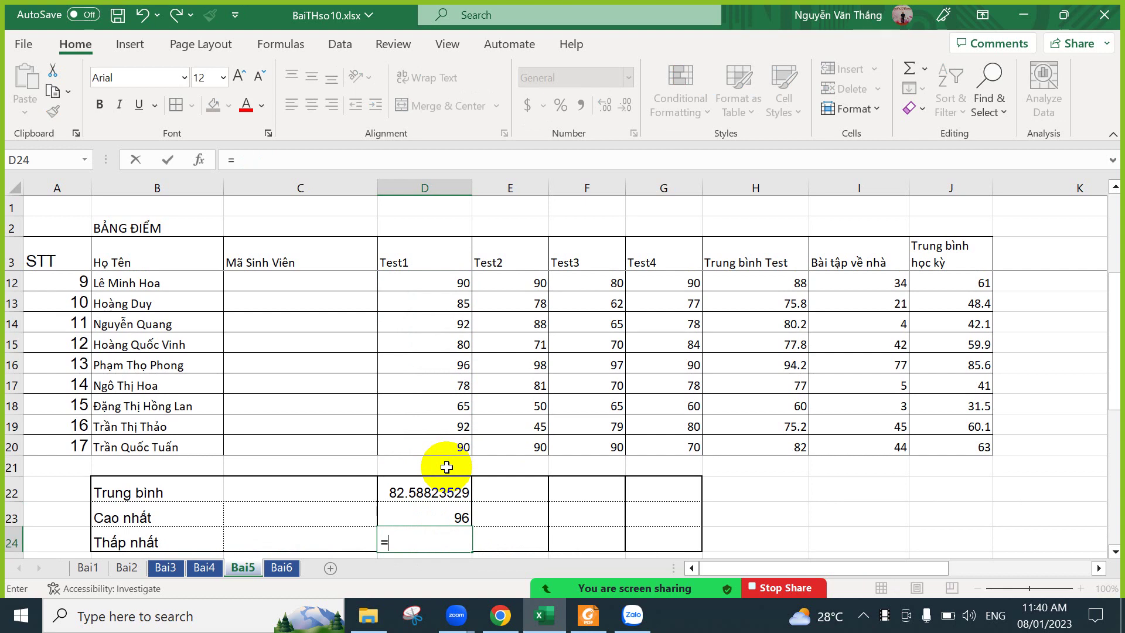
{"action": "type", "text": "min"}
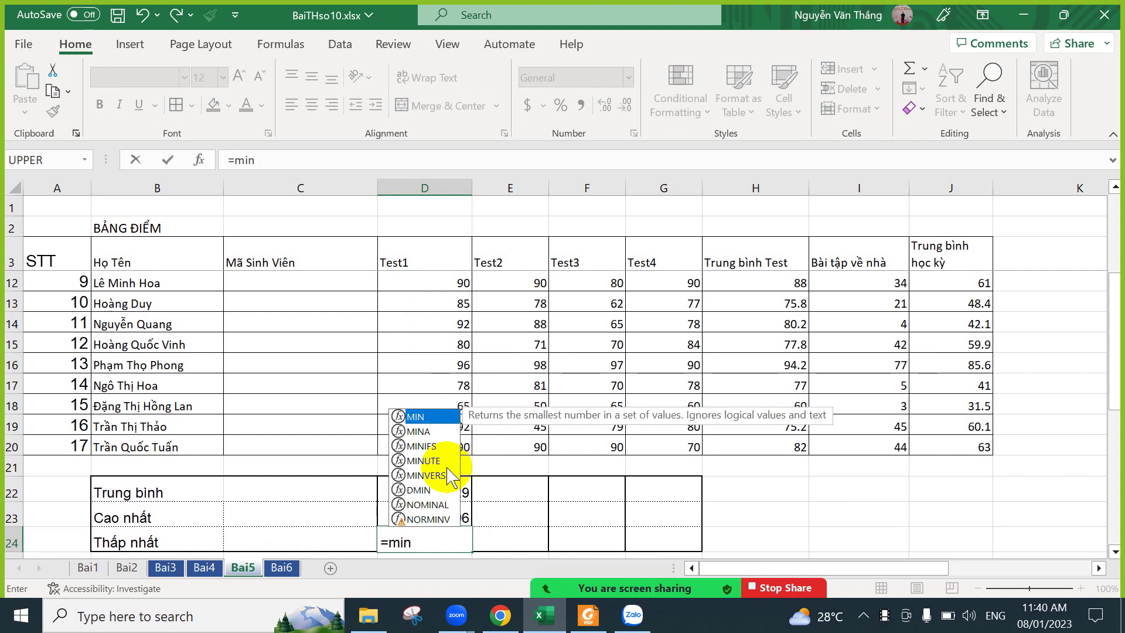
{"action": "type", "text": "("}
{"action": "scroll", "coordinate": [446, 467], "scroll_direction": "up", "scroll_amount": 3}
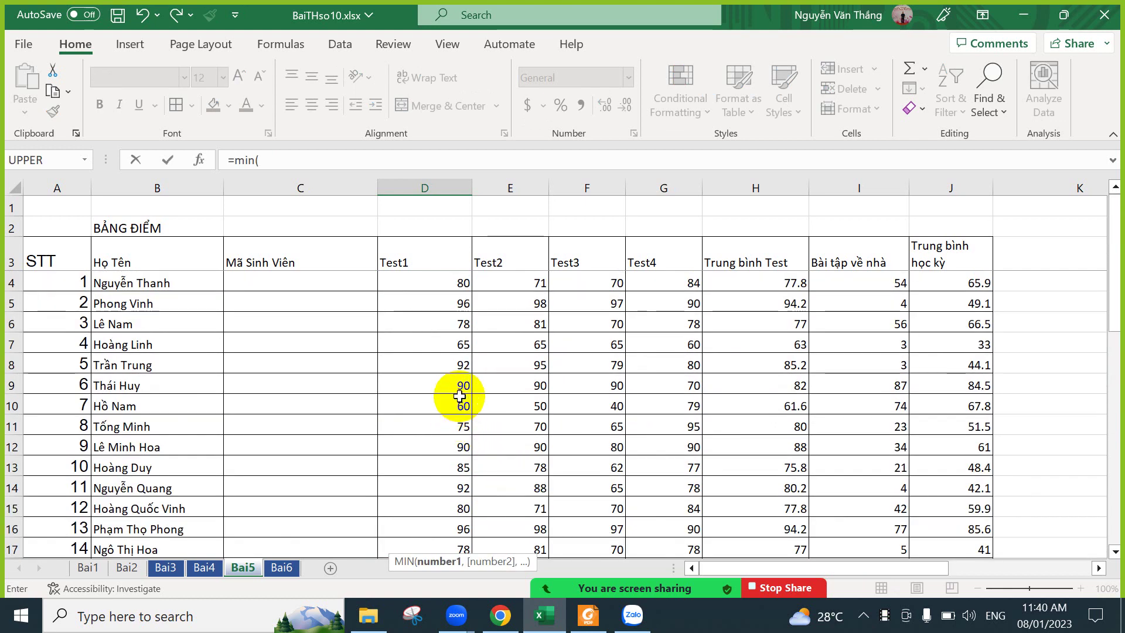
{"action": "left_click", "coordinate": [433, 276]}
{"action": "mouse_move", "coordinate": [433, 276]}
{"action": "left_mouse_down"}
{"action": "mouse_move", "coordinate": [429, 568]}
{"action": "mouse_move", "coordinate": [433, 479]}
{"action": "left_mouse_up"}
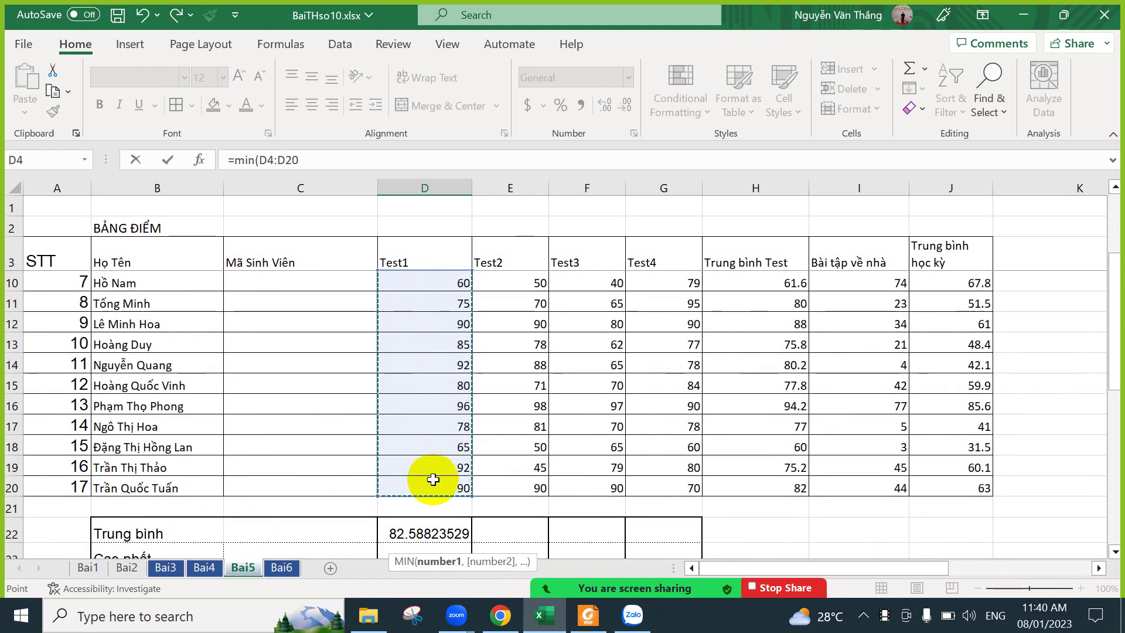
{"action": "type", "text": ")"}
{"action": "key", "text": "Return"}
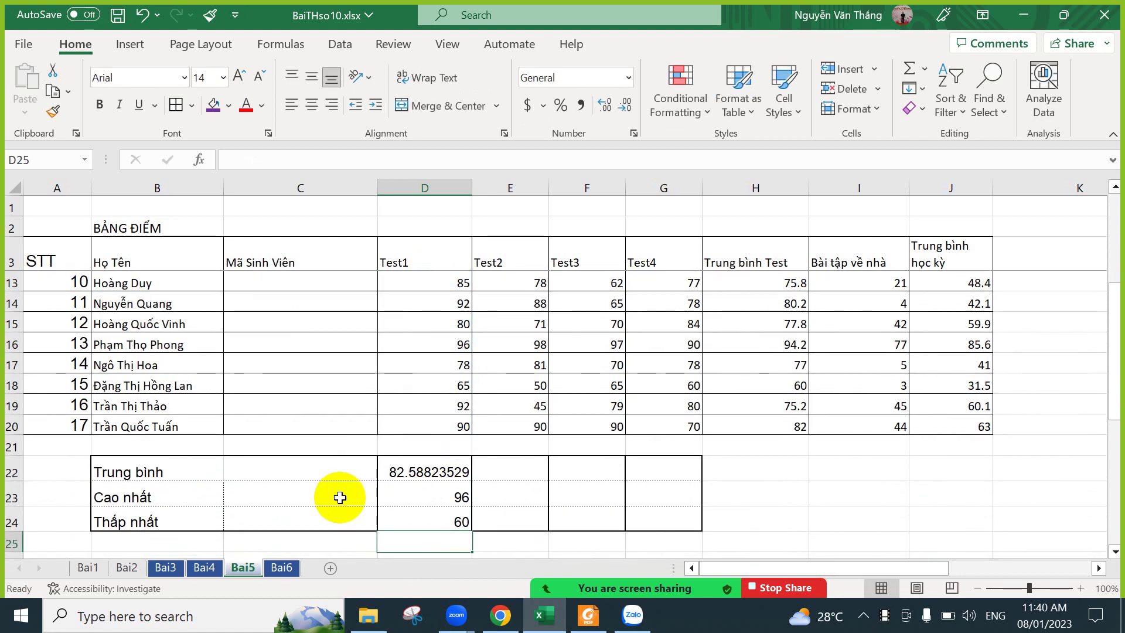
Copy the Test1 summary formulas across to Test4 and round row 22 averages to one decimal.
{"action": "left_click_drag", "start_coordinate": [432, 474], "coordinate": [680, 531]}
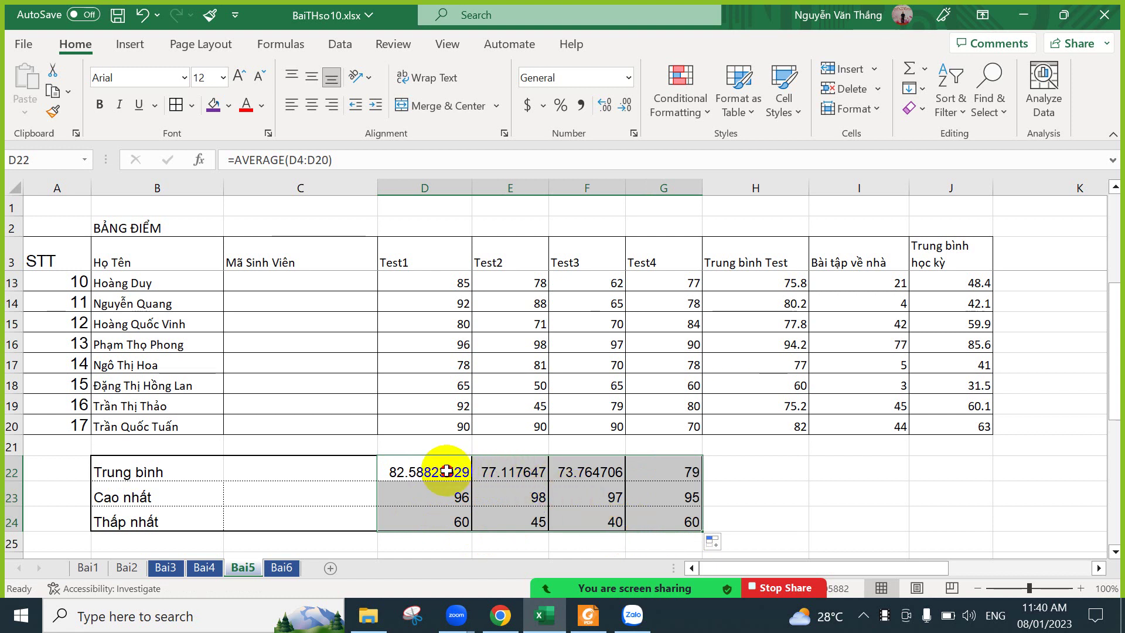
{"action": "left_click_drag", "start_coordinate": [465, 472], "coordinate": [683, 470]}
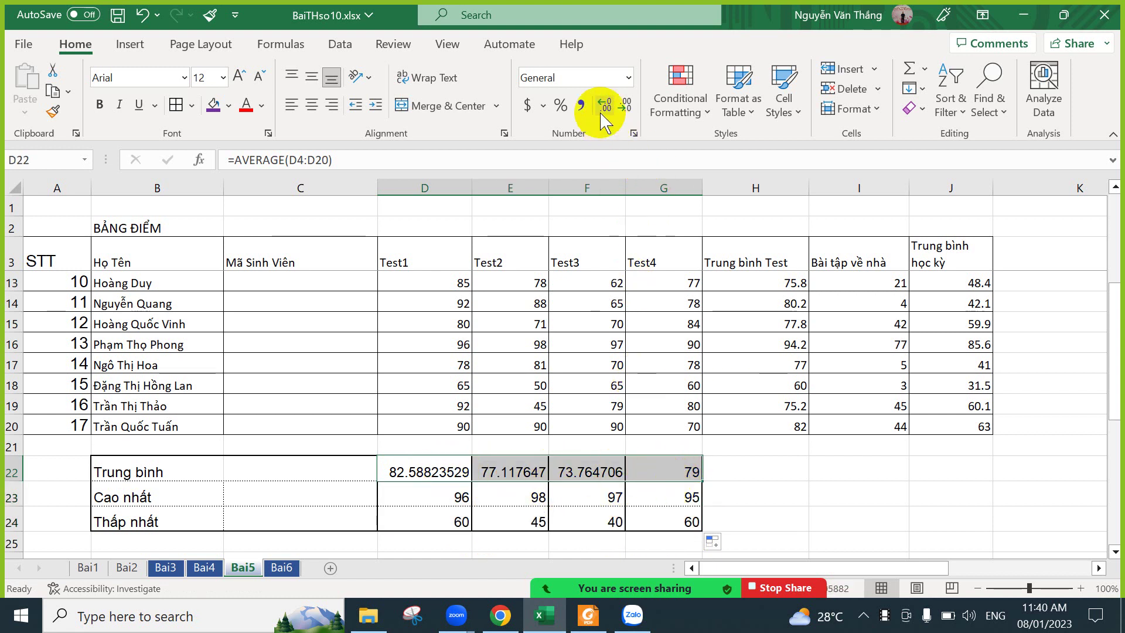
{"action": "left_click", "coordinate": [627, 108]}
{"action": "left_click", "coordinate": [630, 113]}
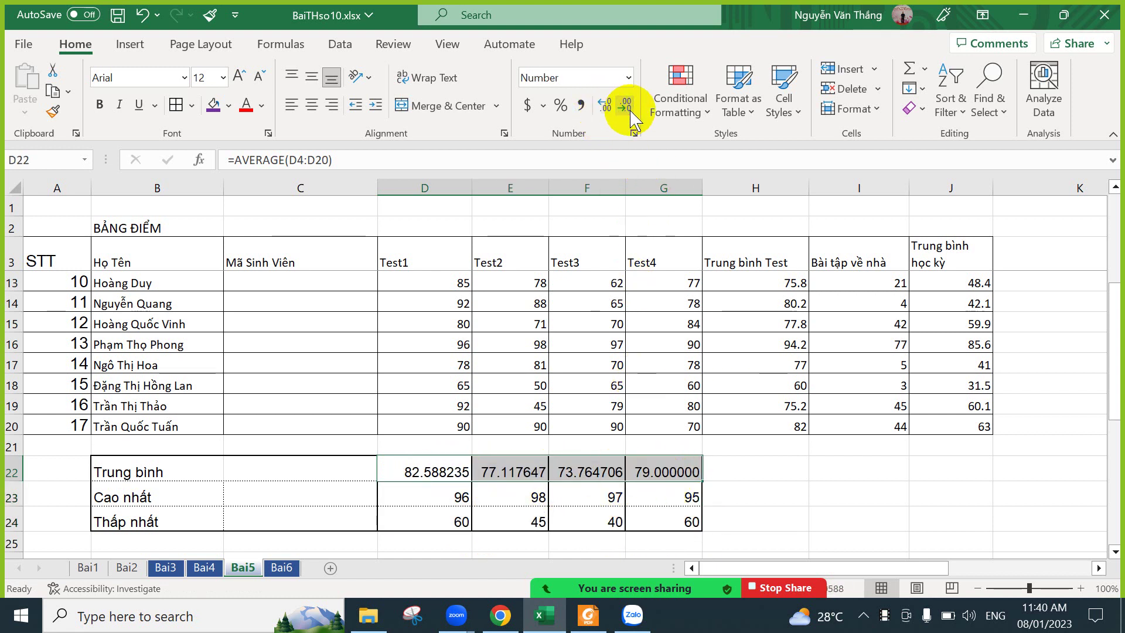
{"action": "left_click", "coordinate": [631, 112]}
{"action": "left_click", "coordinate": [631, 113]}
{"action": "left_click", "coordinate": [630, 115]}
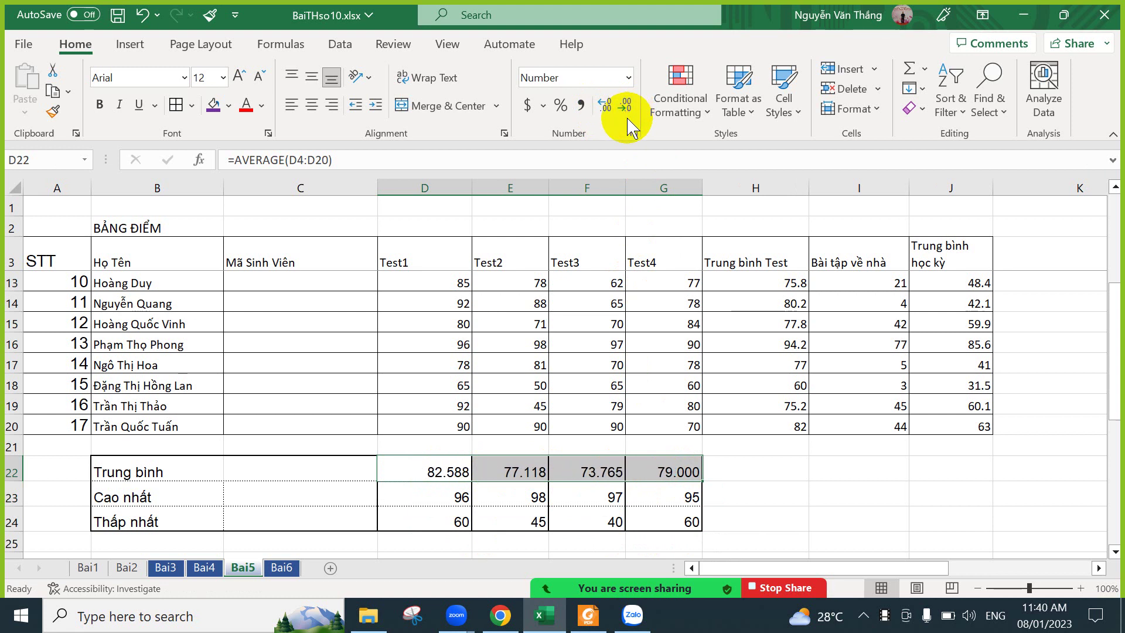
{"action": "left_click", "coordinate": [629, 113]}
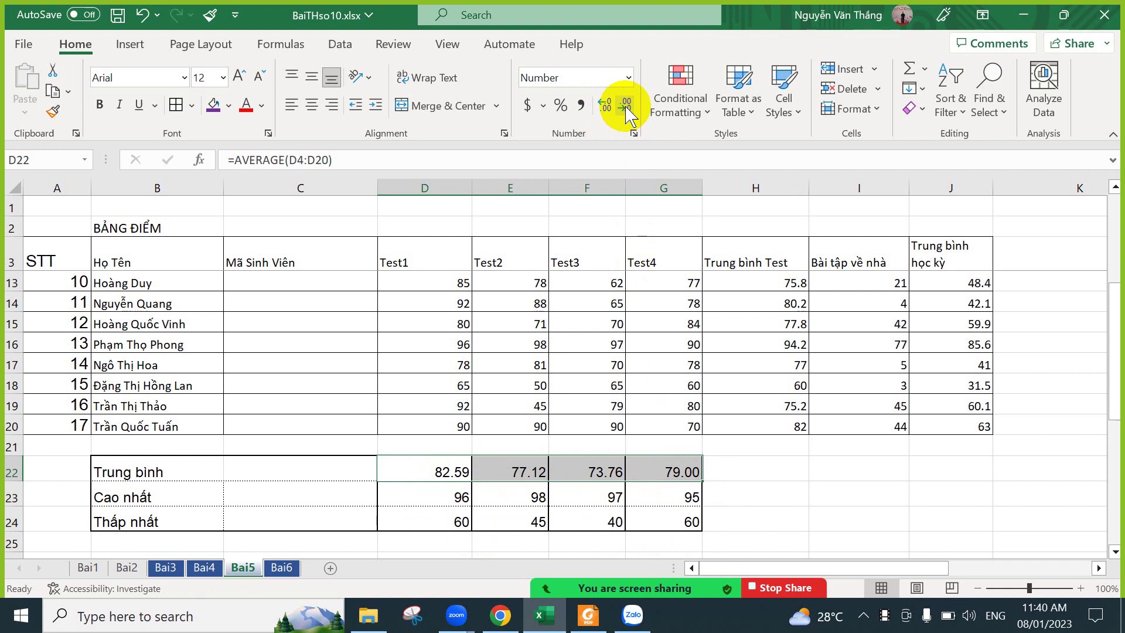
{"action": "left_click", "coordinate": [624, 112]}
{"action": "left_click", "coordinate": [838, 492]}
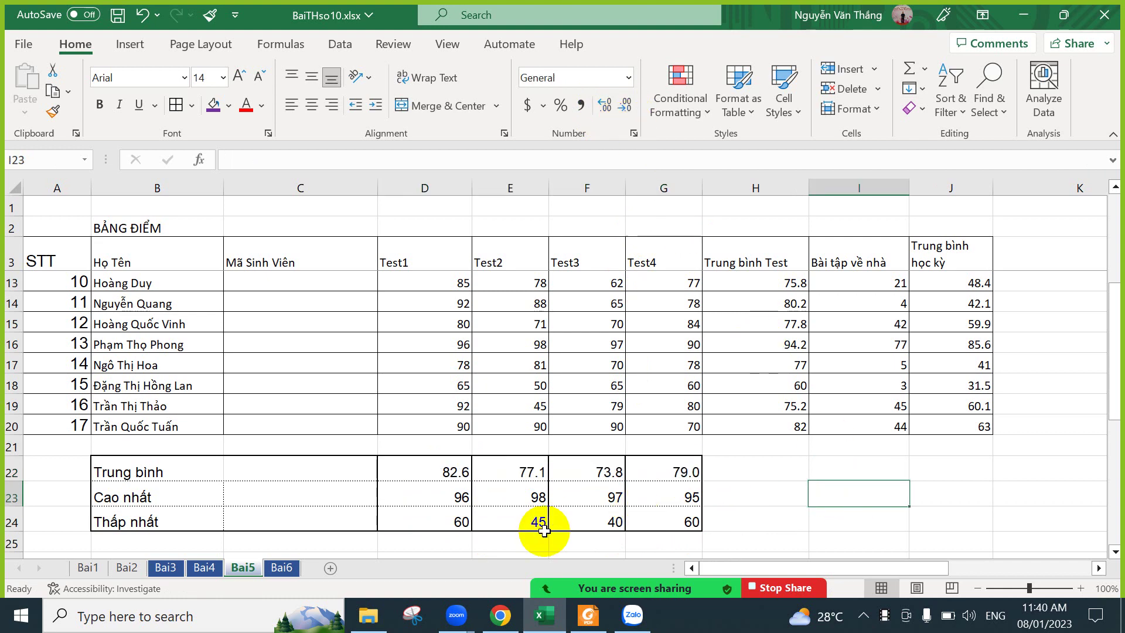
{"action": "mouse_move", "coordinate": [545, 615]}
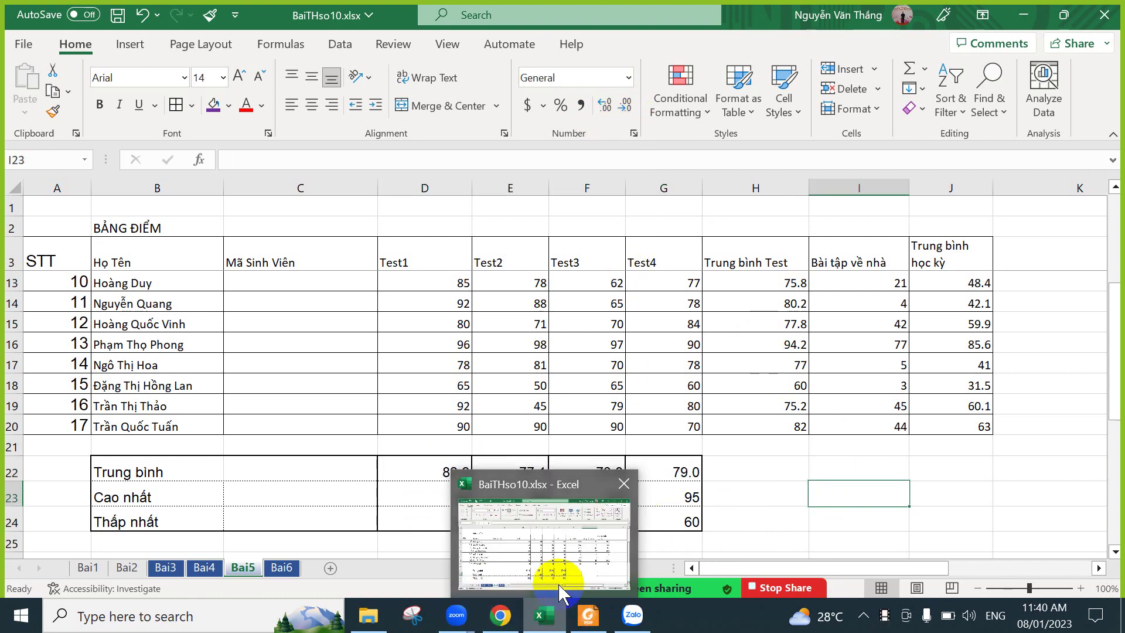
{"action": "scroll", "coordinate": [761, 404], "scroll_direction": "down", "scroll_amount": 4}
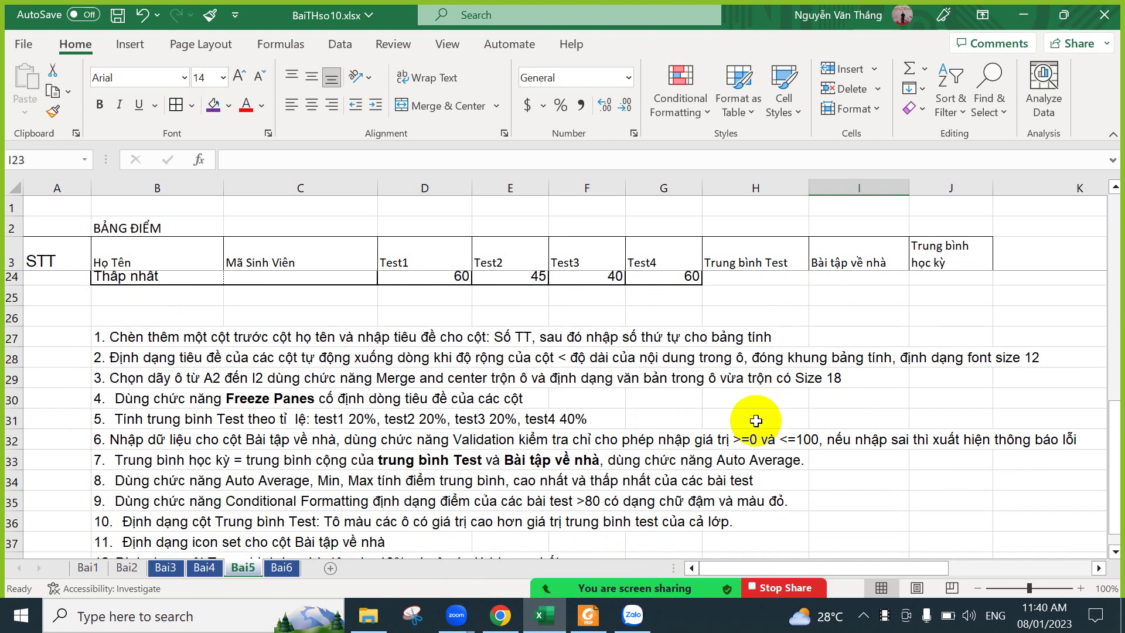
{"action": "left_click", "coordinate": [294, 492]}
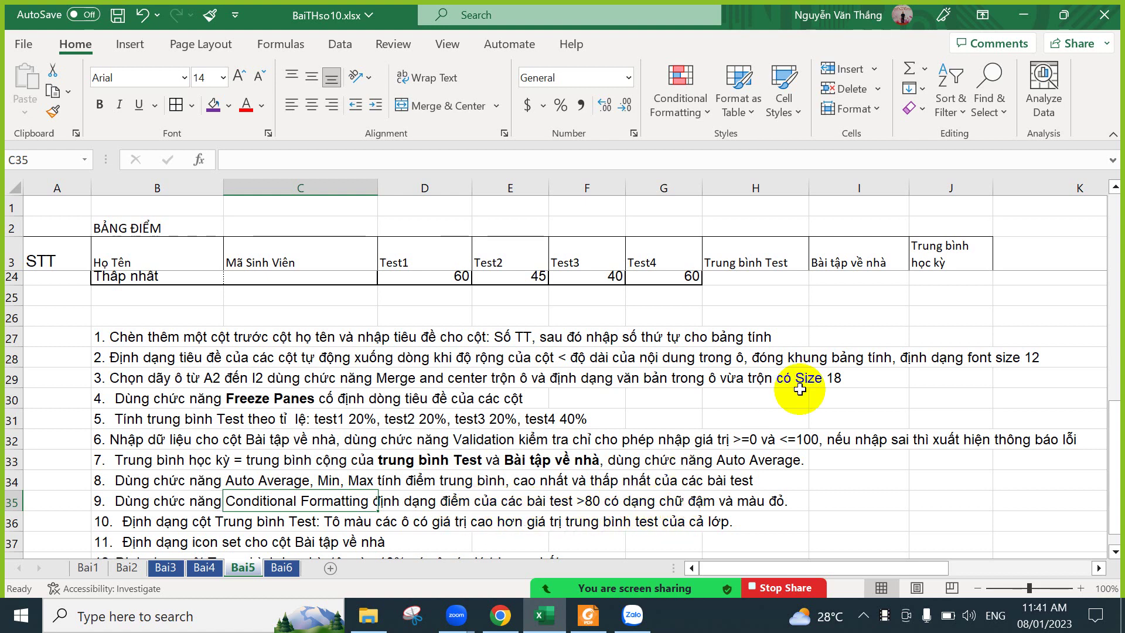
{"action": "scroll", "coordinate": [808, 387], "scroll_direction": "up", "scroll_amount": 4}
{"action": "scroll", "coordinate": [820, 383], "scroll_direction": "up", "scroll_amount": 3}
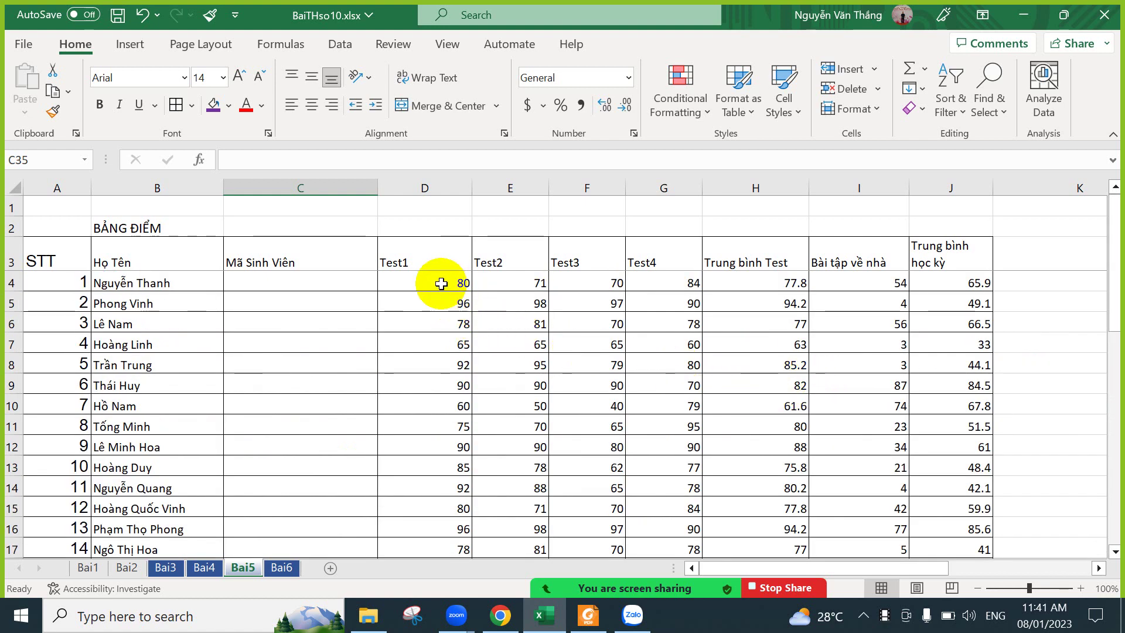
Select the Test1–Test4 scores and start a Greater Than highlight rule with threshold 80.
{"action": "left_click_drag", "start_coordinate": [440, 282], "coordinate": [693, 486]}
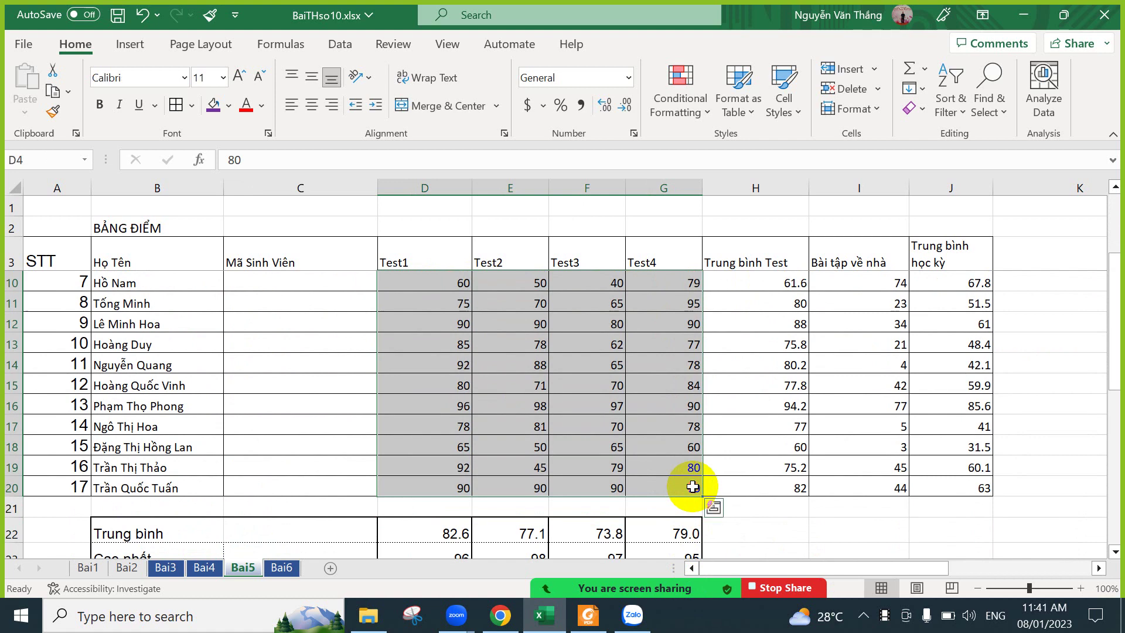
{"action": "left_click", "coordinate": [706, 111]}
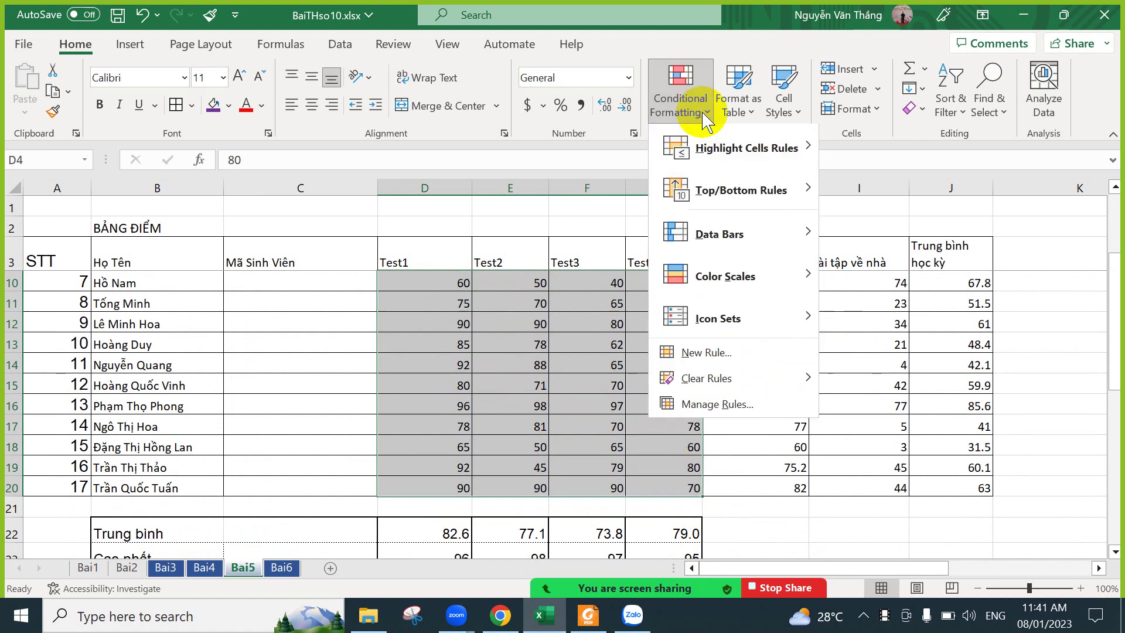
{"action": "mouse_move", "coordinate": [701, 150]}
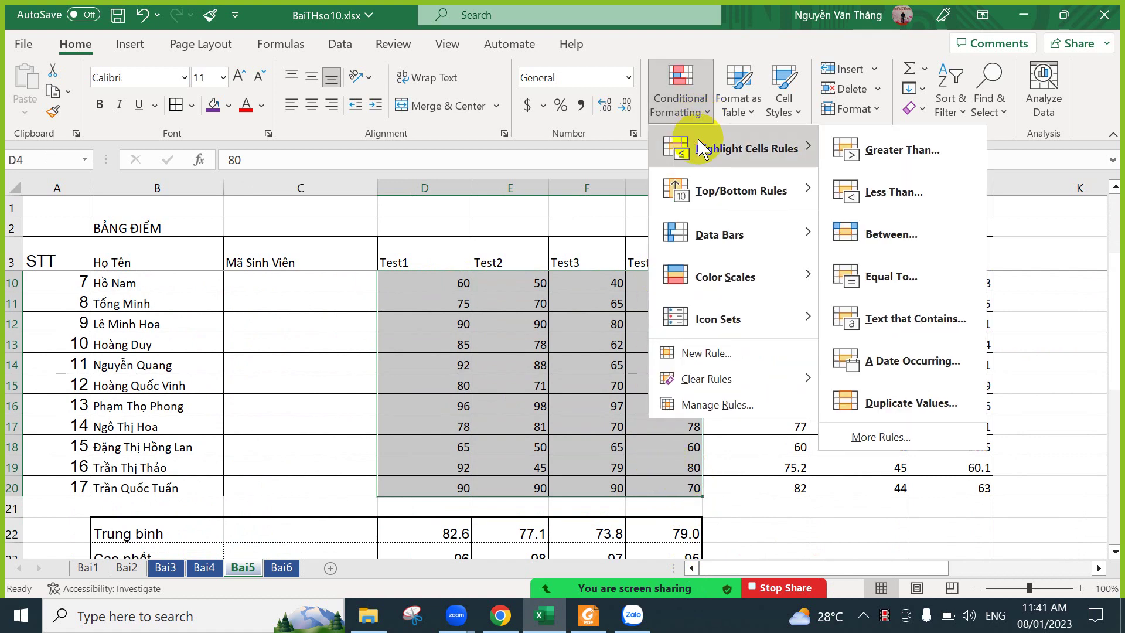
{"action": "left_click", "coordinate": [862, 151]}
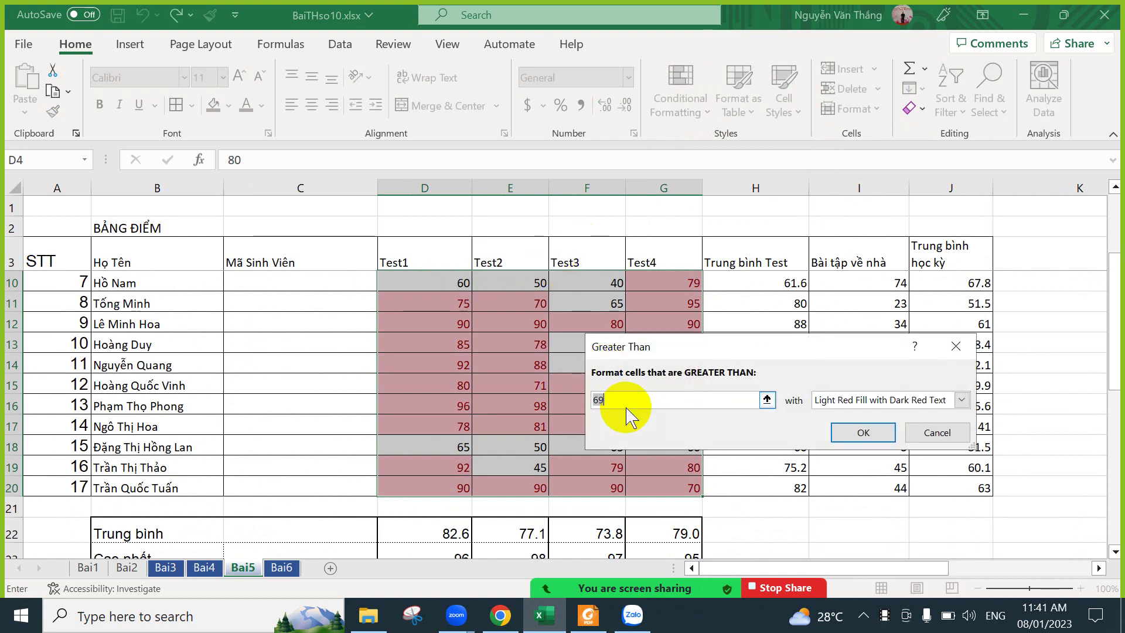
{"action": "type", "text": "87"}
{"action": "key", "text": "BackSpace"}
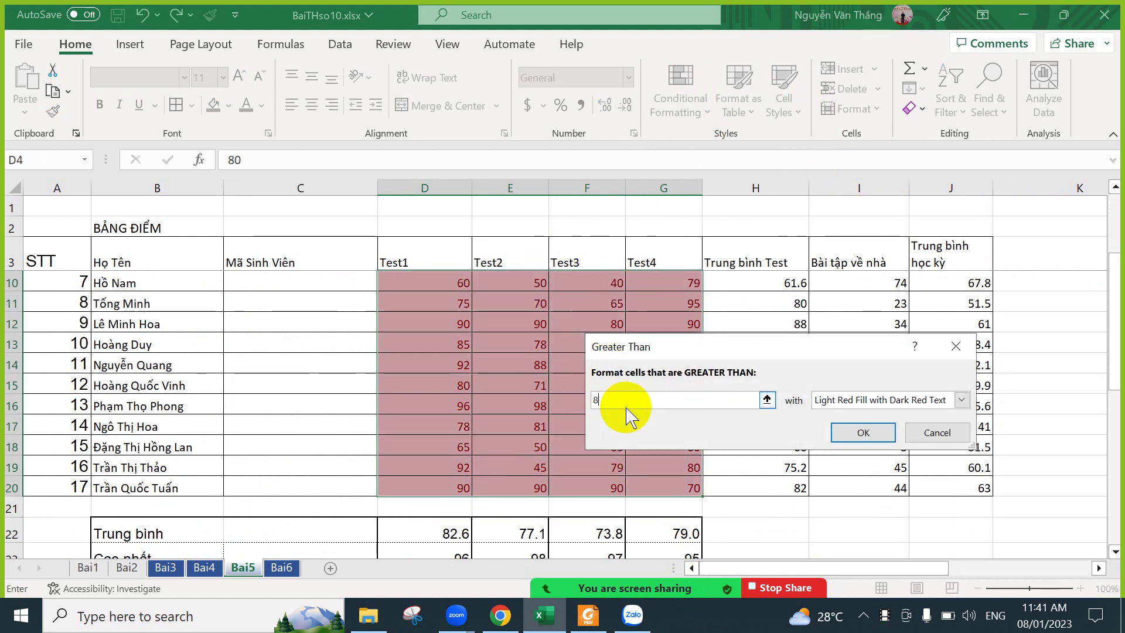
{"action": "type", "text": "0"}
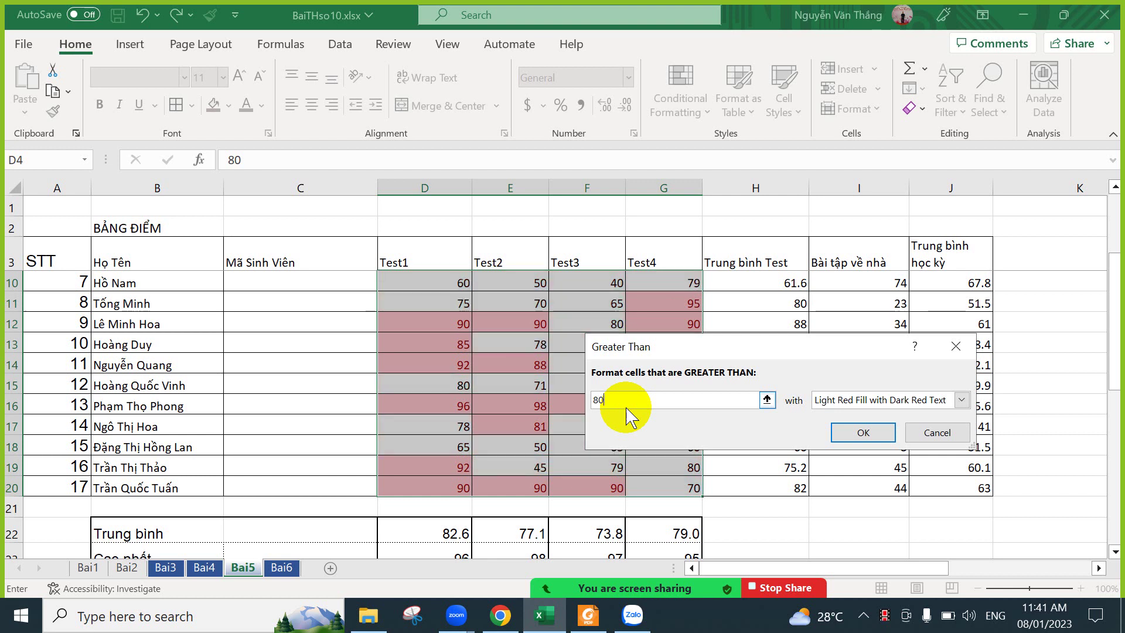
Give the rule a custom format of bold red text on a light gold fill and apply it.
{"action": "left_click", "coordinate": [855, 400]}
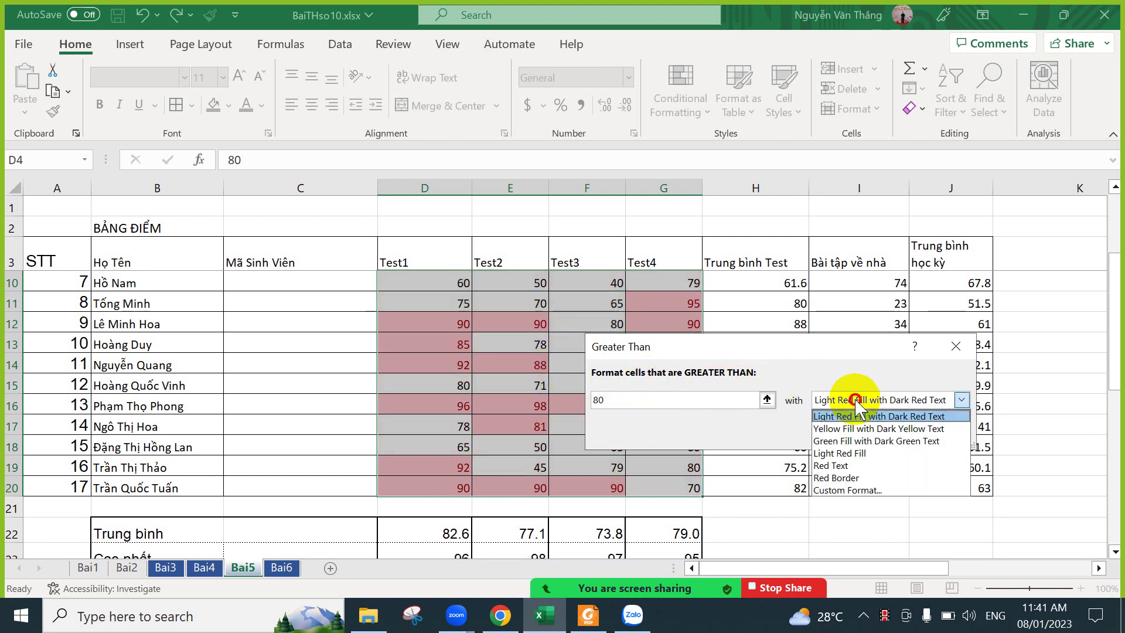
{"action": "left_click", "coordinate": [849, 492]}
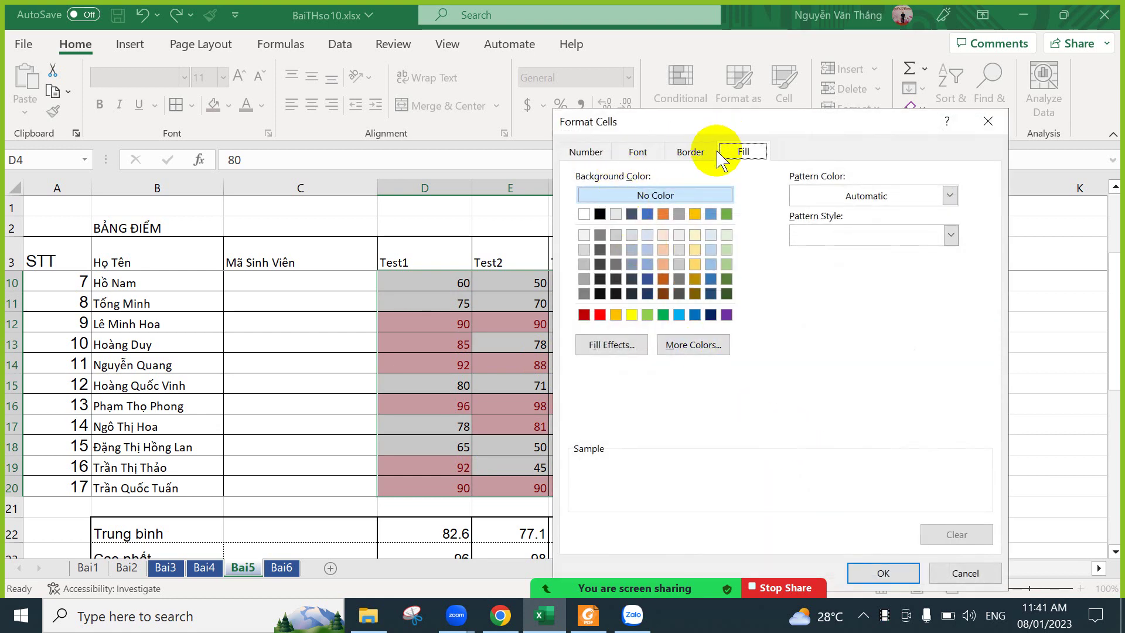
{"action": "left_click", "coordinate": [695, 250]}
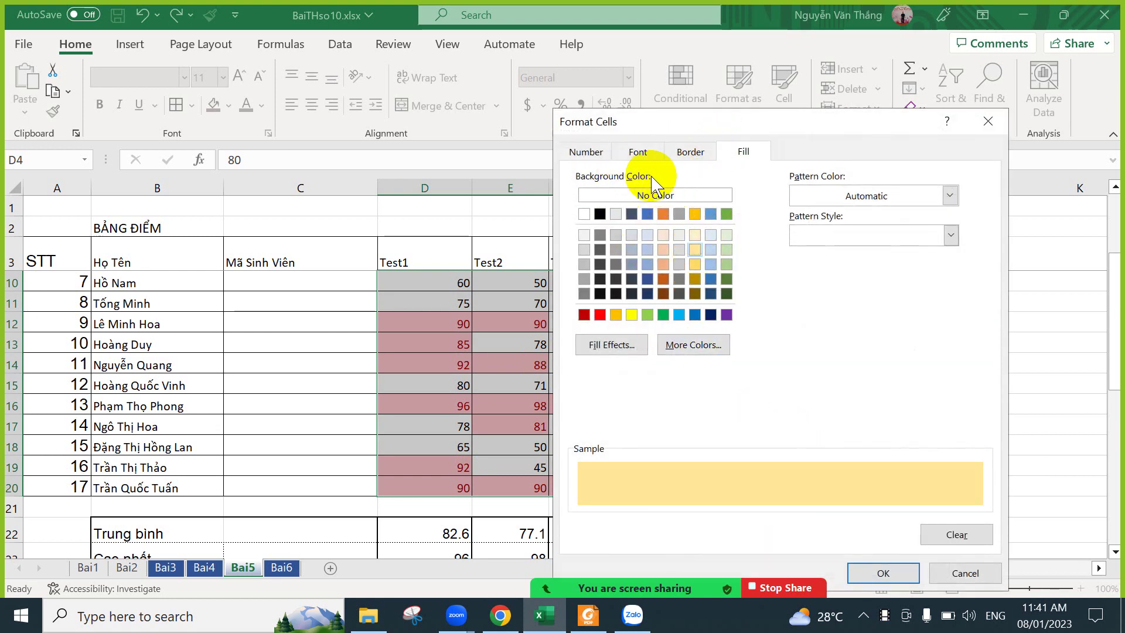
{"action": "left_click", "coordinate": [638, 157]}
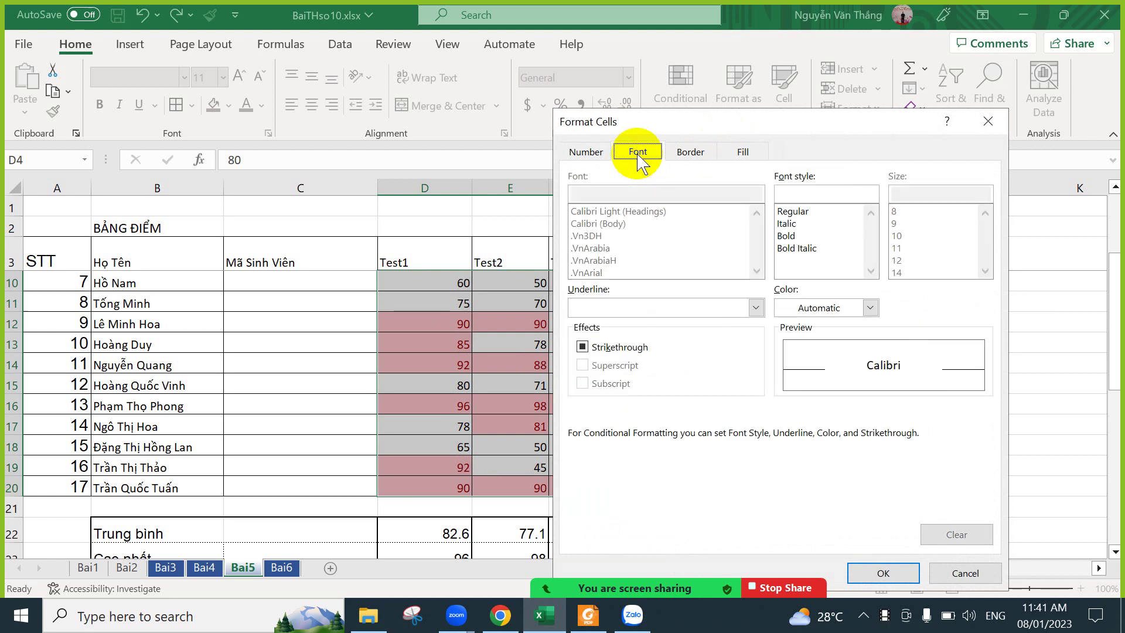
{"action": "left_click", "coordinate": [791, 238]}
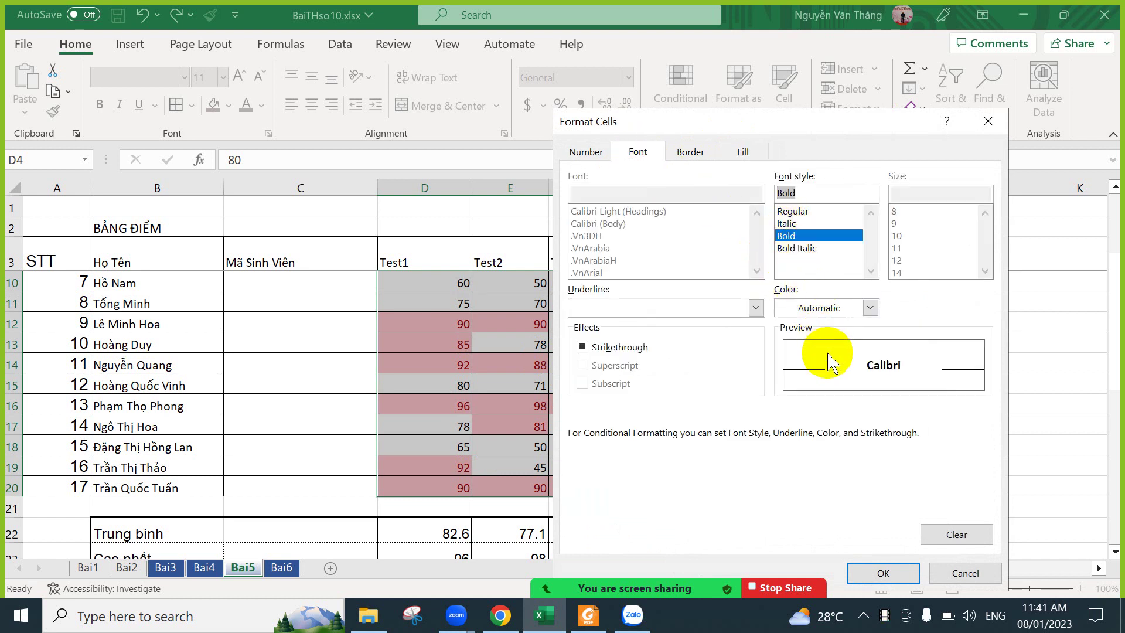
{"action": "left_click", "coordinate": [826, 309]}
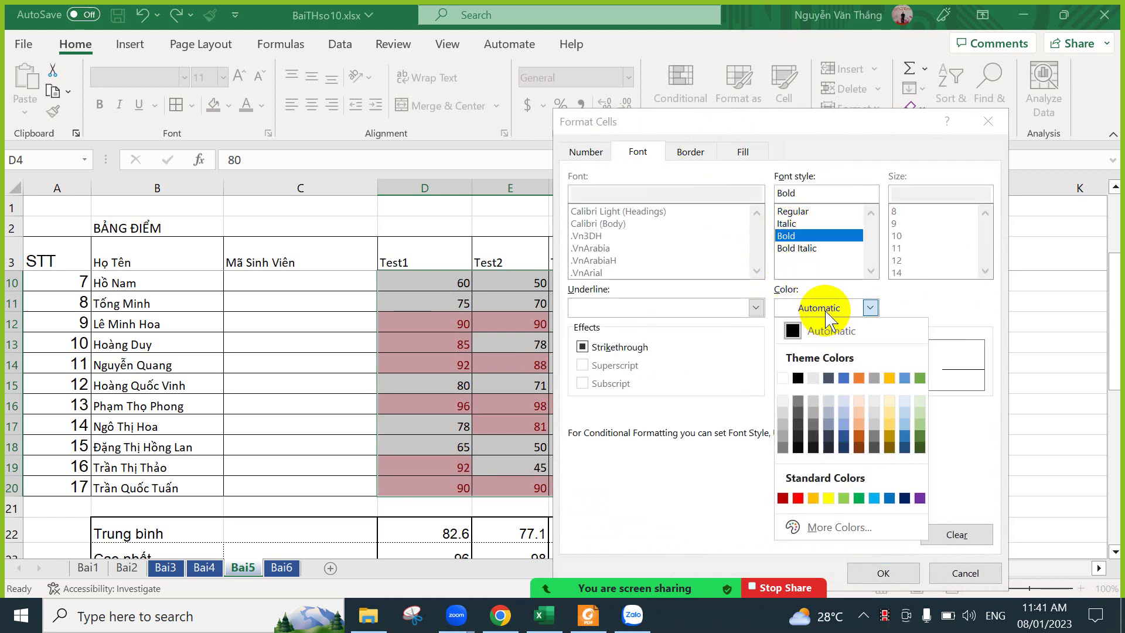
{"action": "left_click", "coordinate": [799, 497]}
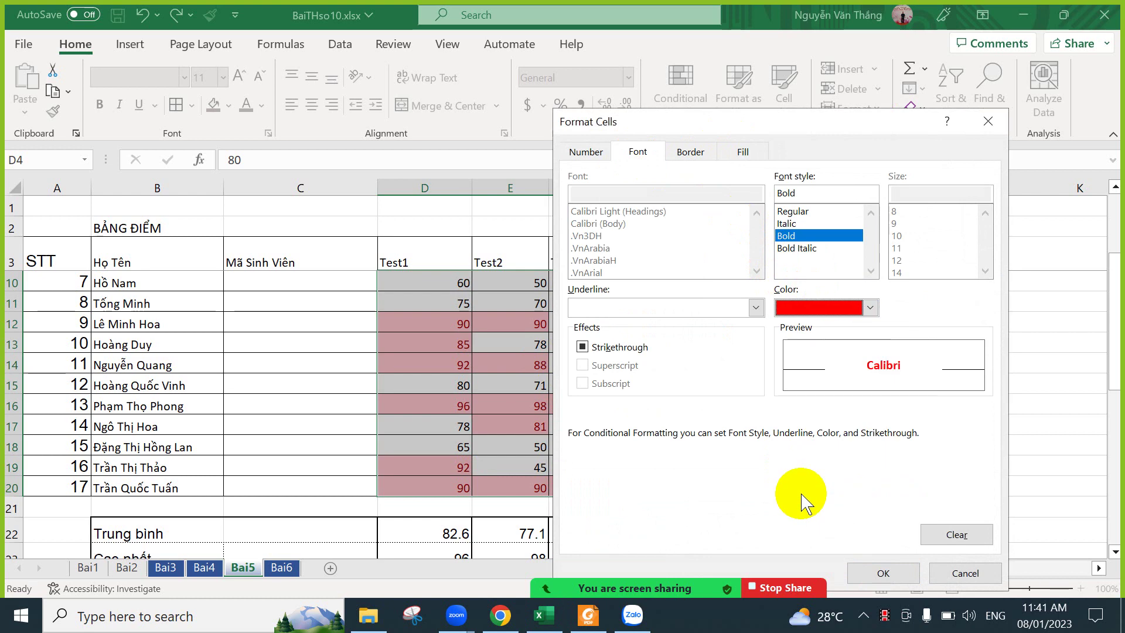
{"action": "left_click", "coordinate": [881, 574]}
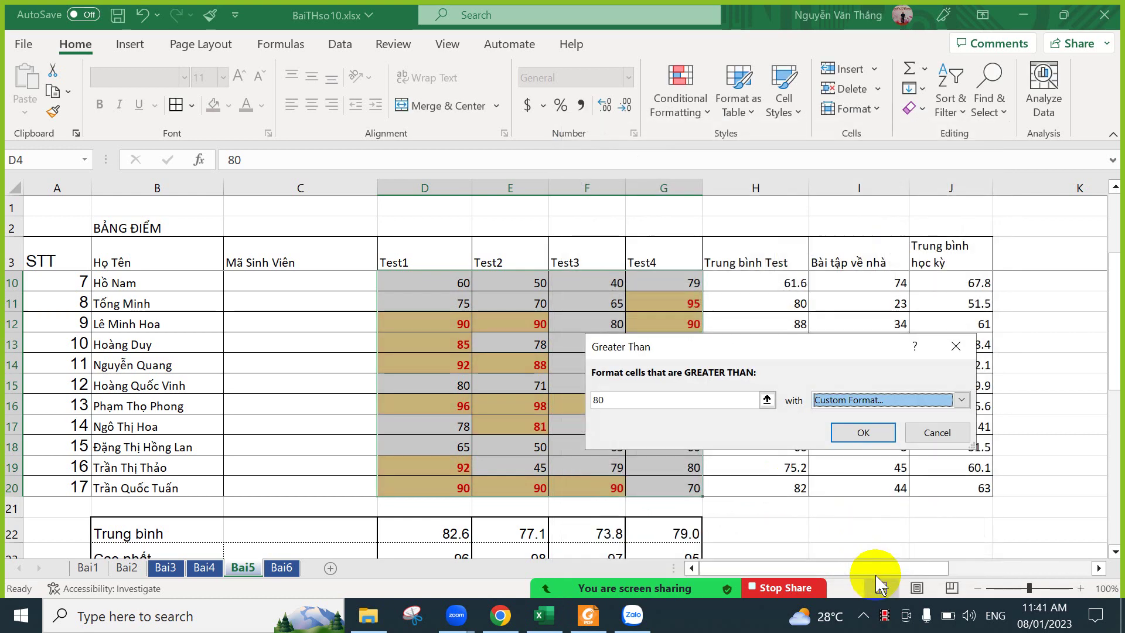
{"action": "left_click", "coordinate": [853, 429]}
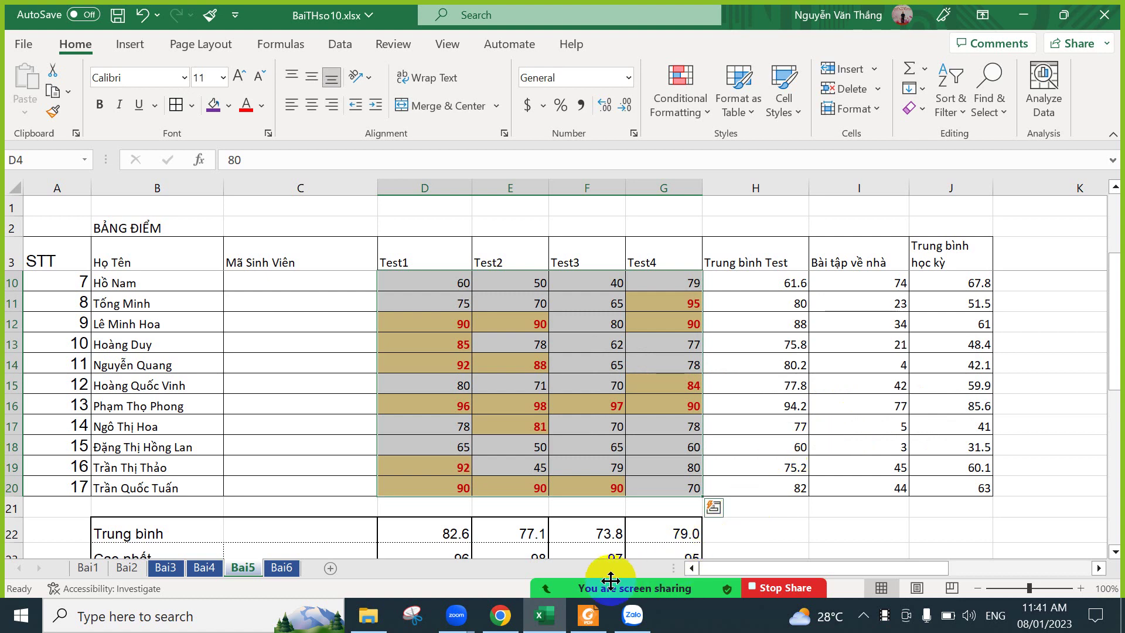
{"action": "scroll", "coordinate": [677, 375], "scroll_direction": "down", "scroll_amount": 6}
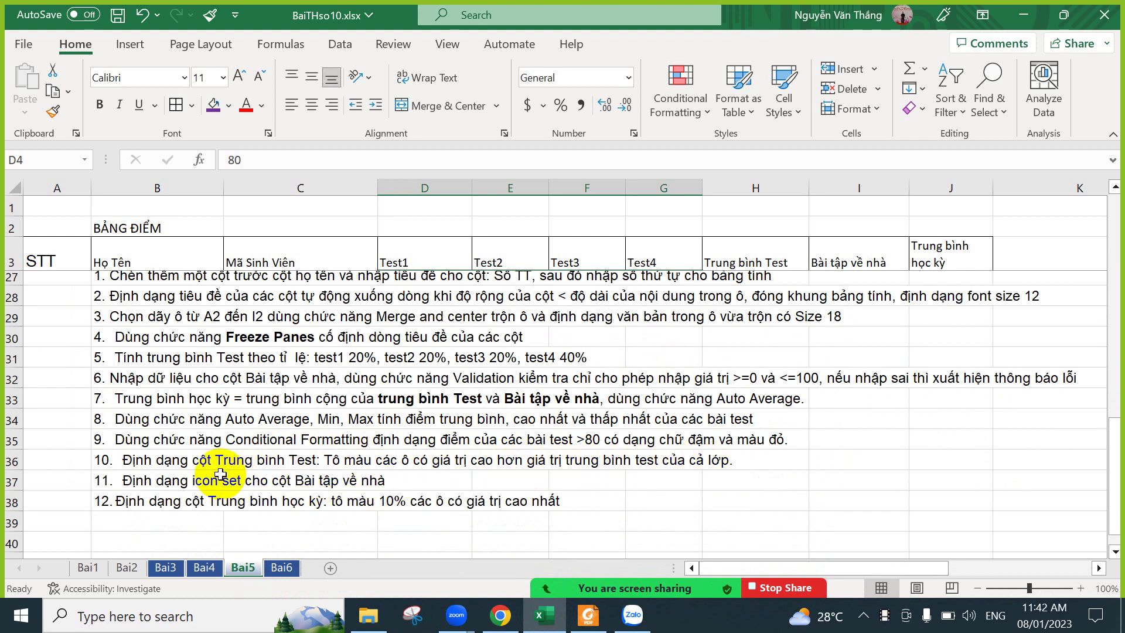
{"action": "left_click_drag", "start_coordinate": [146, 460], "coordinate": [715, 459]}
{"action": "scroll", "coordinate": [980, 248], "scroll_direction": "up", "scroll_amount": 6}
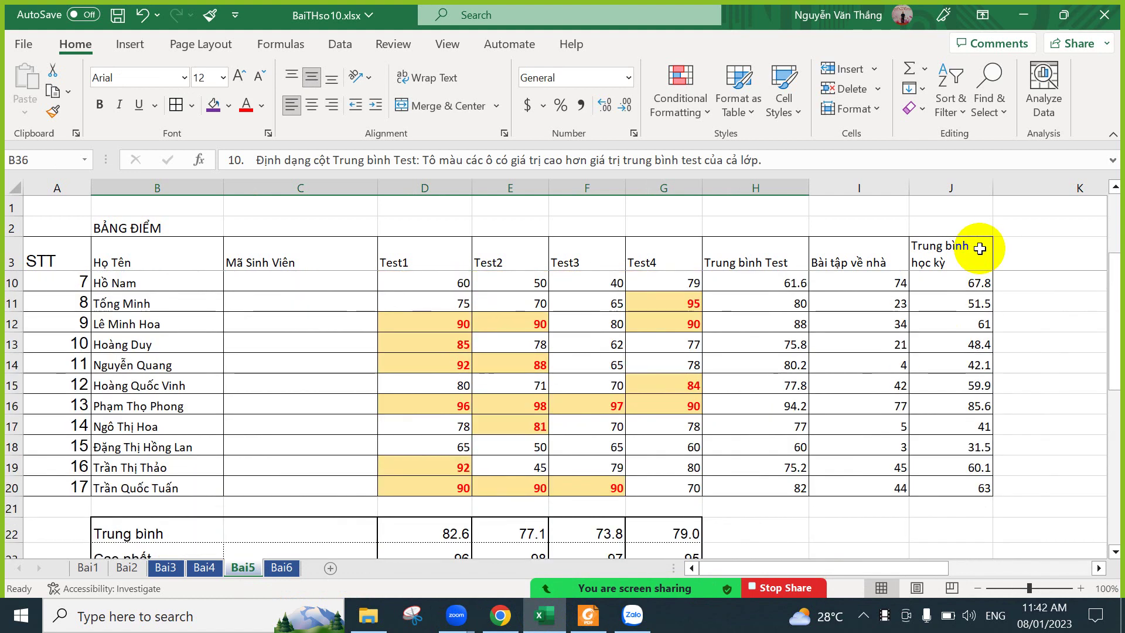
{"action": "scroll", "coordinate": [814, 419], "scroll_direction": "down", "scroll_amount": 1}
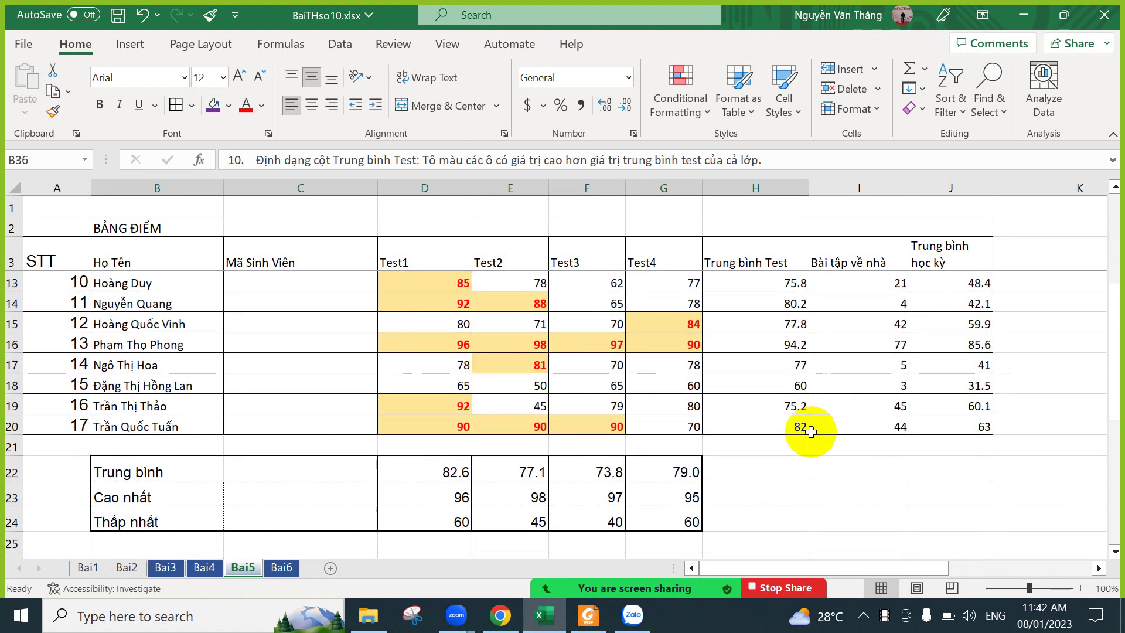
Enter =AVERAGE(H4:H20) in H22 to average the Trung bình Test column.
{"action": "left_click", "coordinate": [785, 470]}
{"action": "type", "text": "=av"}
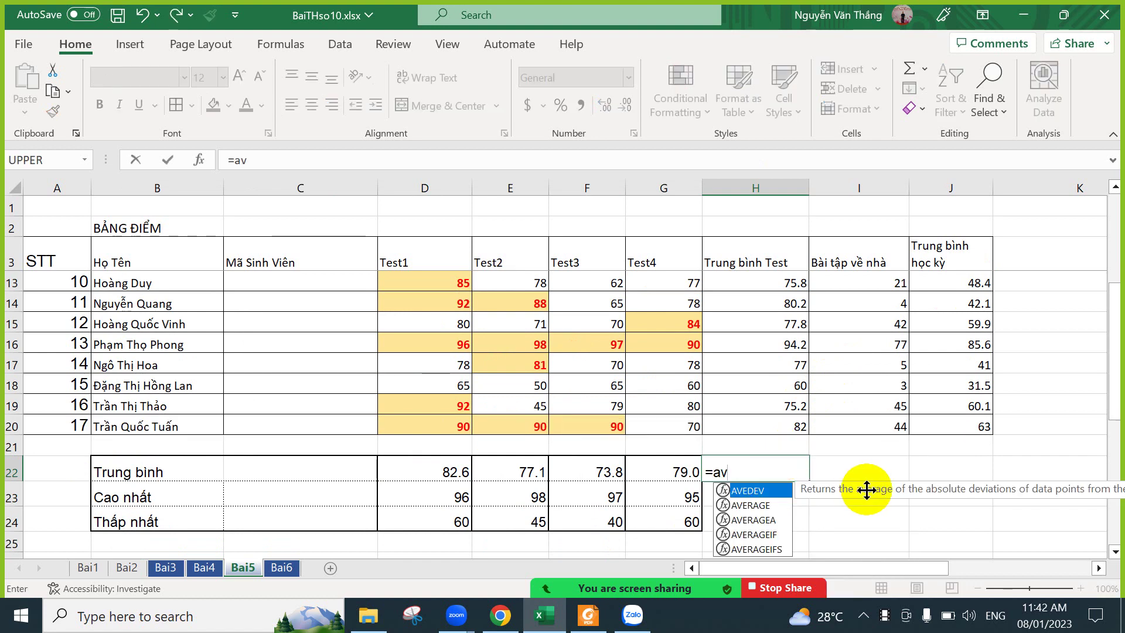
{"action": "double_click", "coordinate": [753, 505]}
{"action": "scroll", "coordinate": [789, 392], "scroll_direction": "up", "scroll_amount": 3}
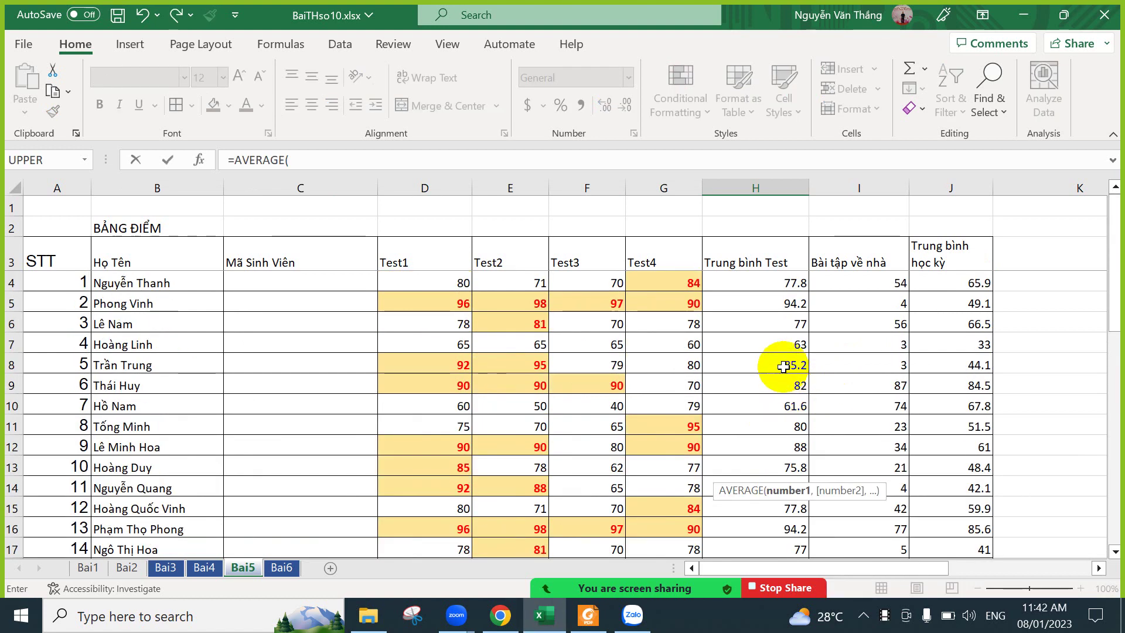
{"action": "left_click_drag", "start_coordinate": [773, 284], "coordinate": [766, 482]}
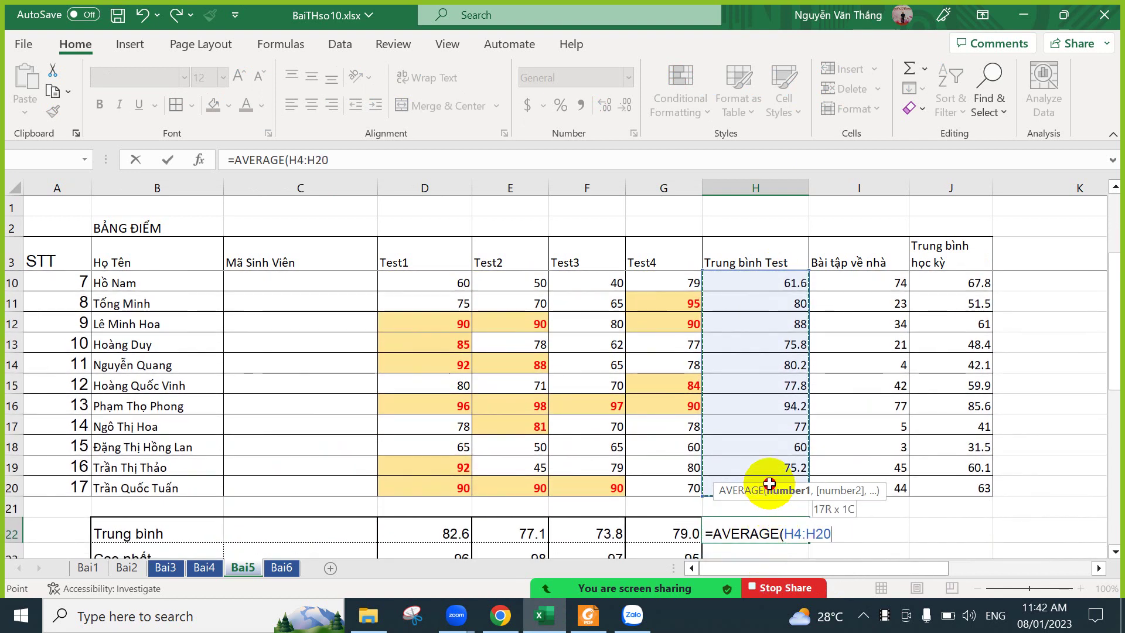
{"action": "type", "text": ")"}
{"action": "key", "text": "Return"}
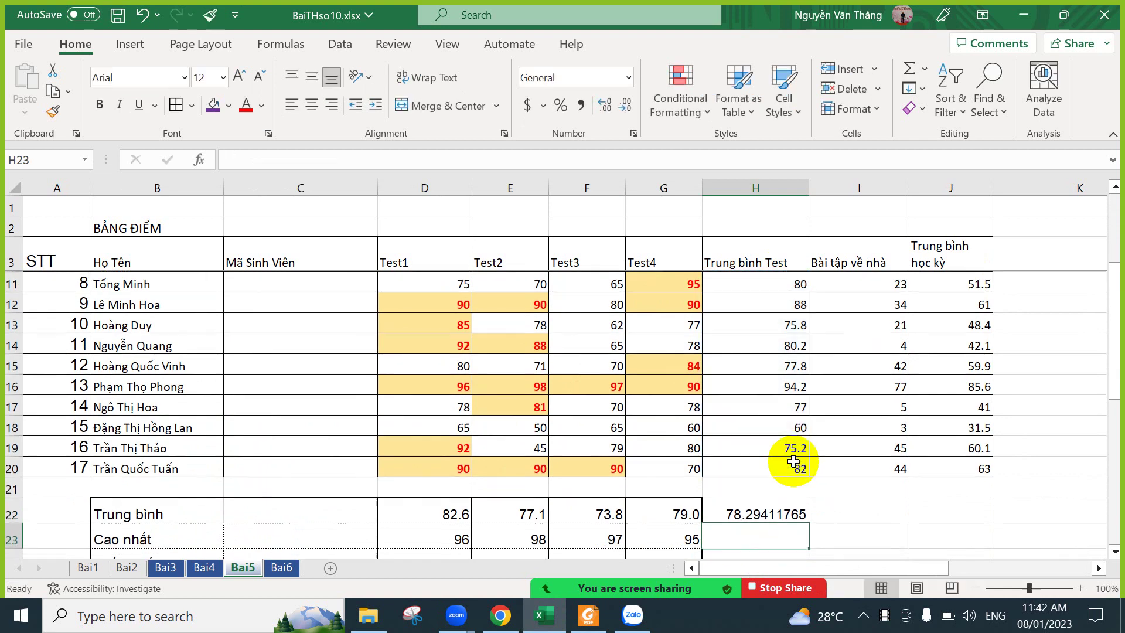
Fill cell H22, showing 78.29411765, with yellow.
{"action": "left_click", "coordinate": [760, 511]}
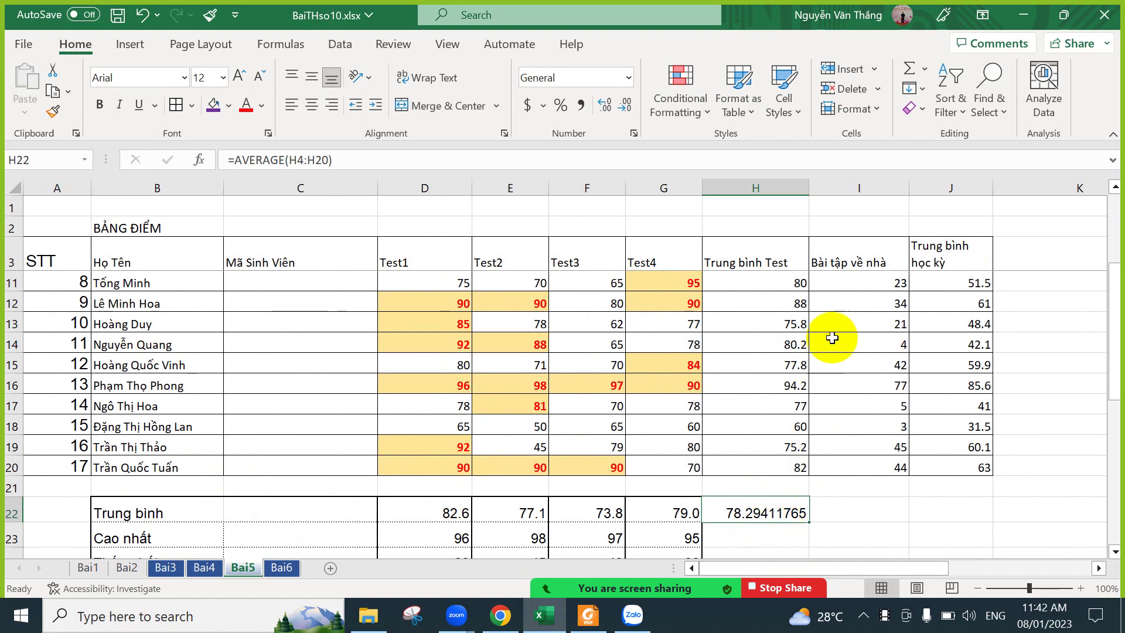
{"action": "scroll", "coordinate": [828, 334], "scroll_direction": "up", "scroll_amount": 3}
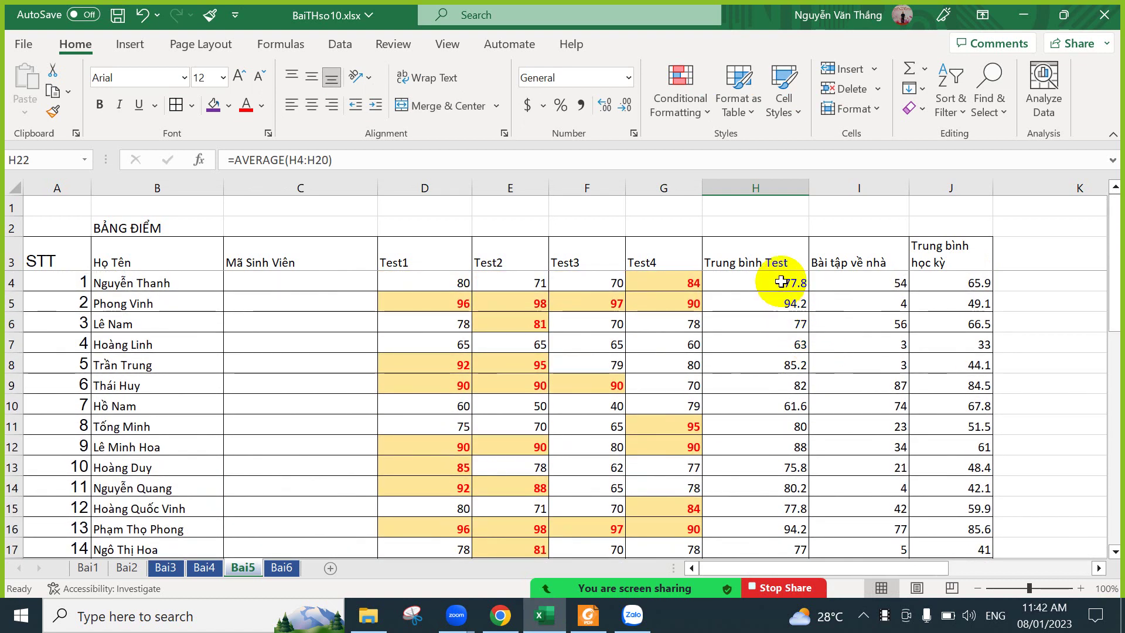
{"action": "left_click_drag", "start_coordinate": [766, 282], "coordinate": [778, 531]}
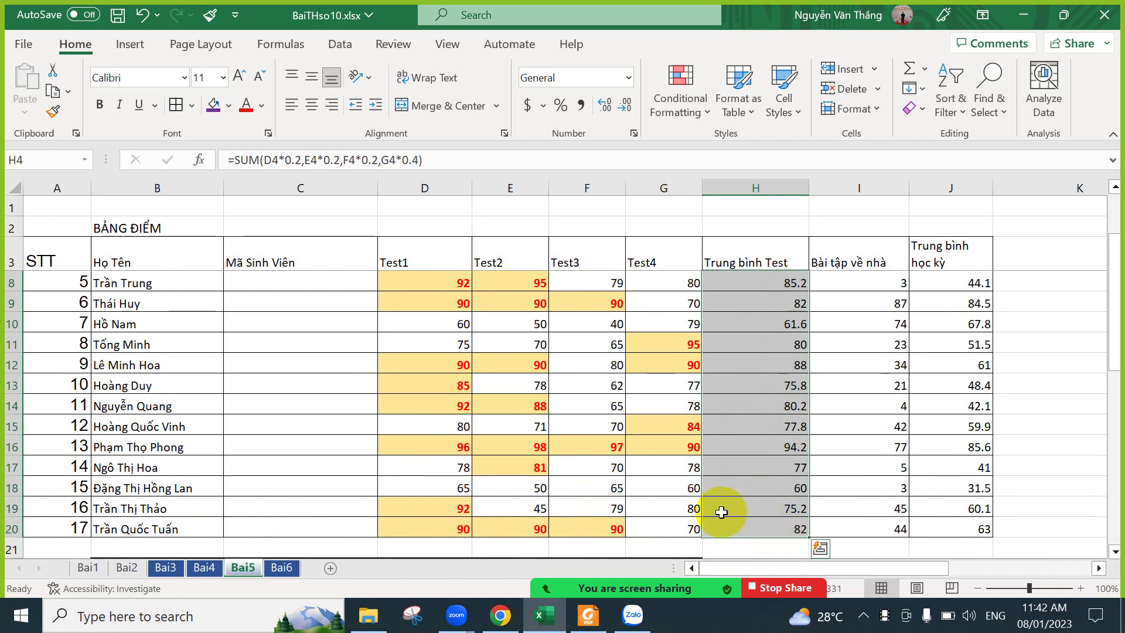
{"action": "scroll", "coordinate": [586, 412], "scroll_direction": "down", "scroll_amount": 3}
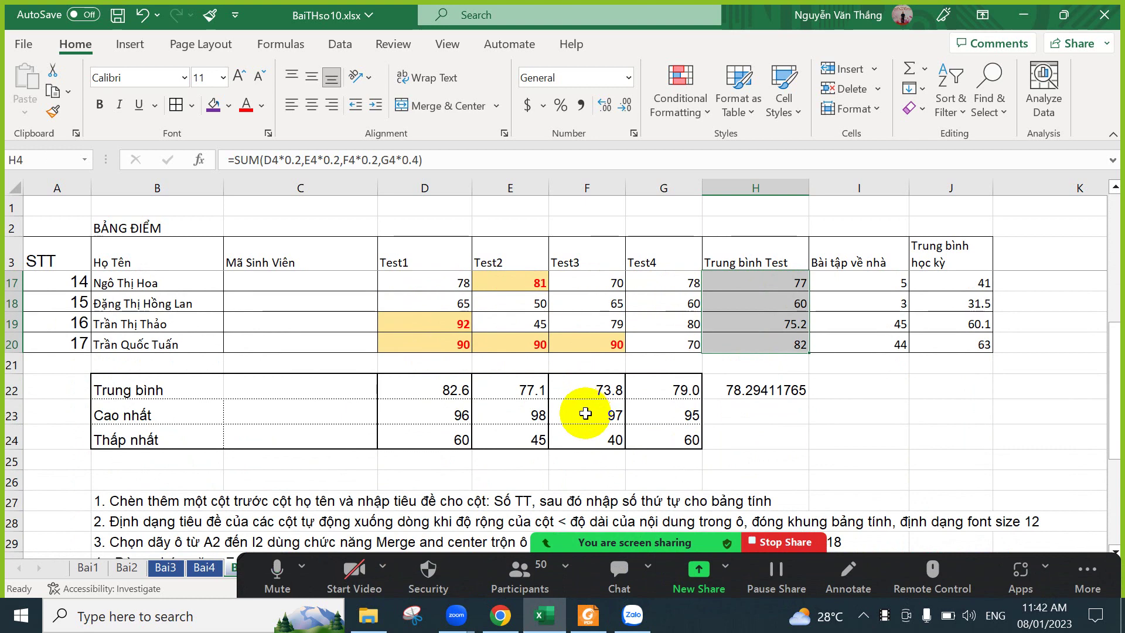
{"action": "scroll", "coordinate": [581, 417], "scroll_direction": "down", "scroll_amount": 4}
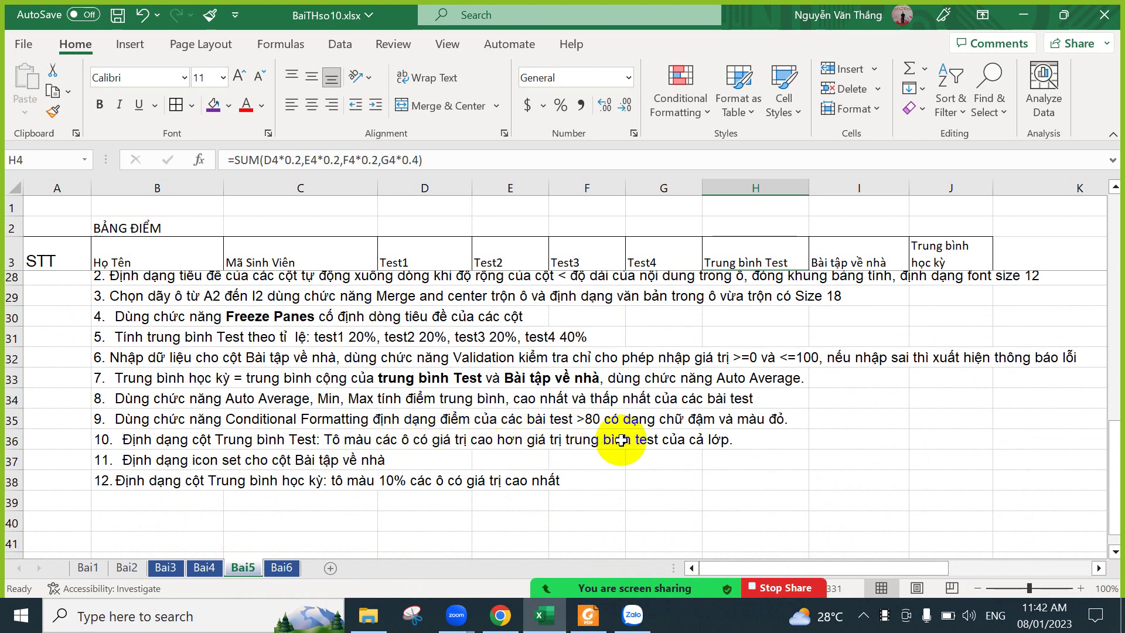
{"action": "scroll", "coordinate": [828, 332], "scroll_direction": "up", "scroll_amount": 4}
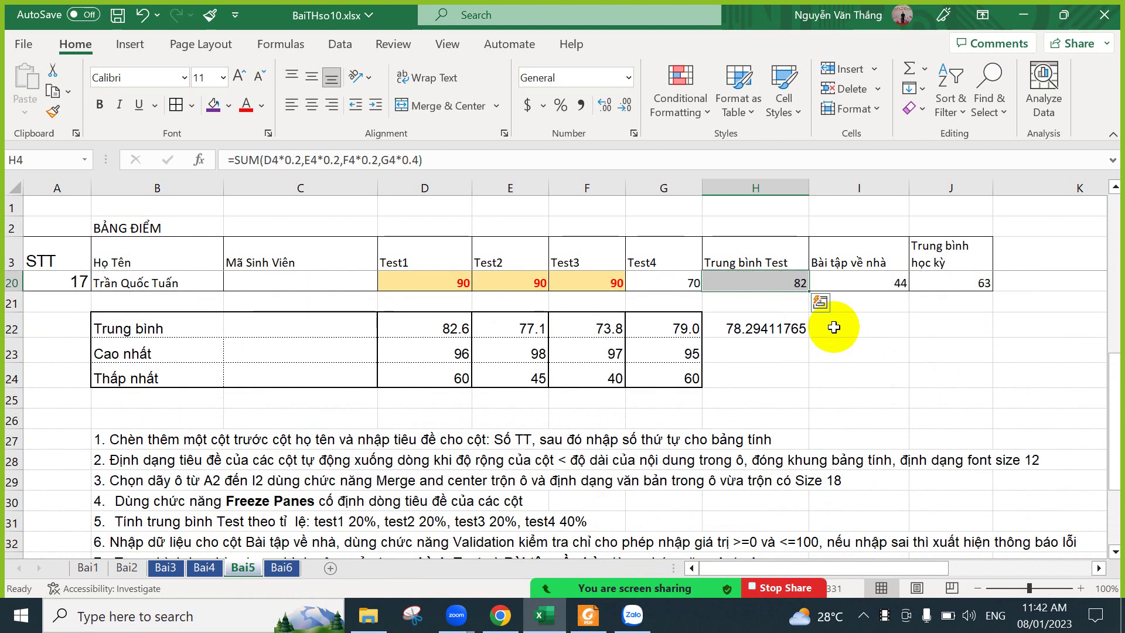
{"action": "left_click", "coordinate": [751, 390]}
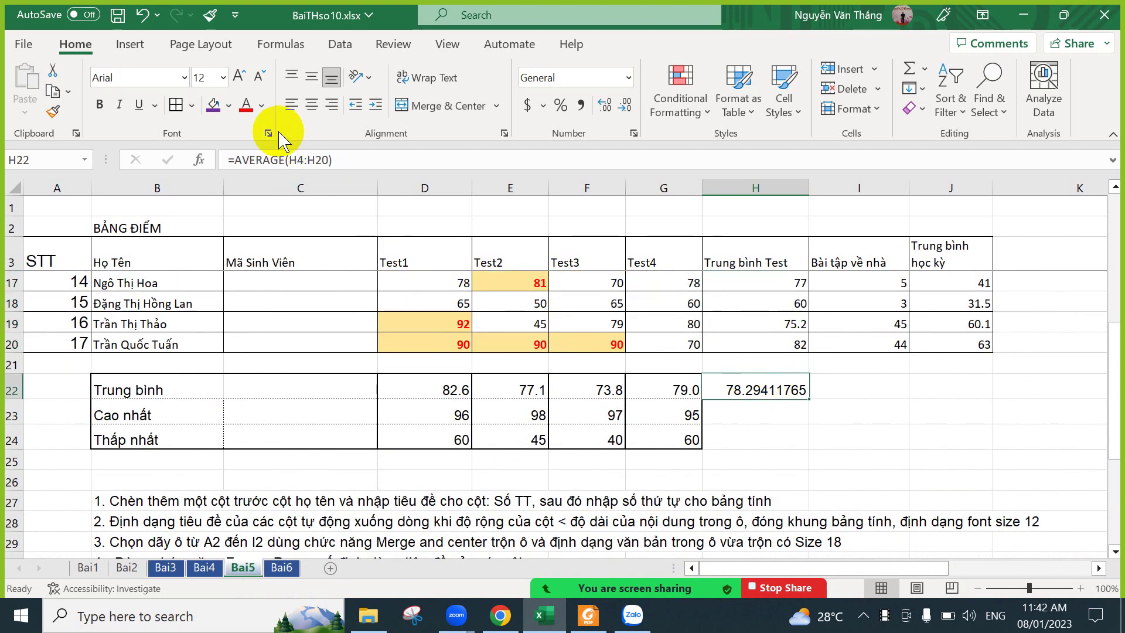
{"action": "left_click", "coordinate": [229, 106]}
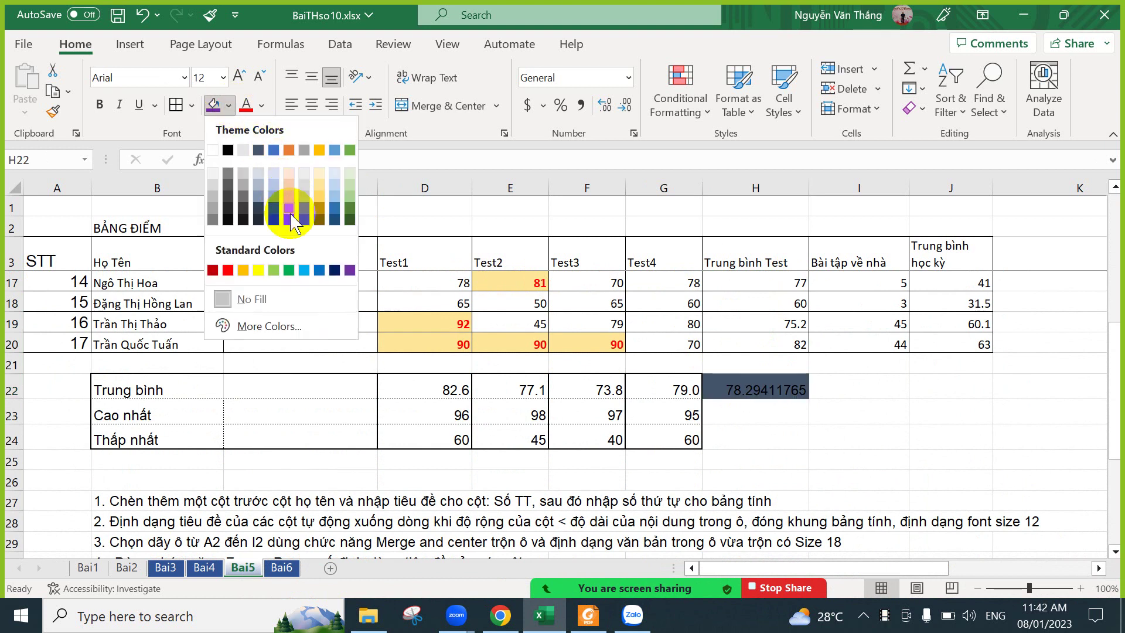
{"action": "left_click", "coordinate": [258, 270]}
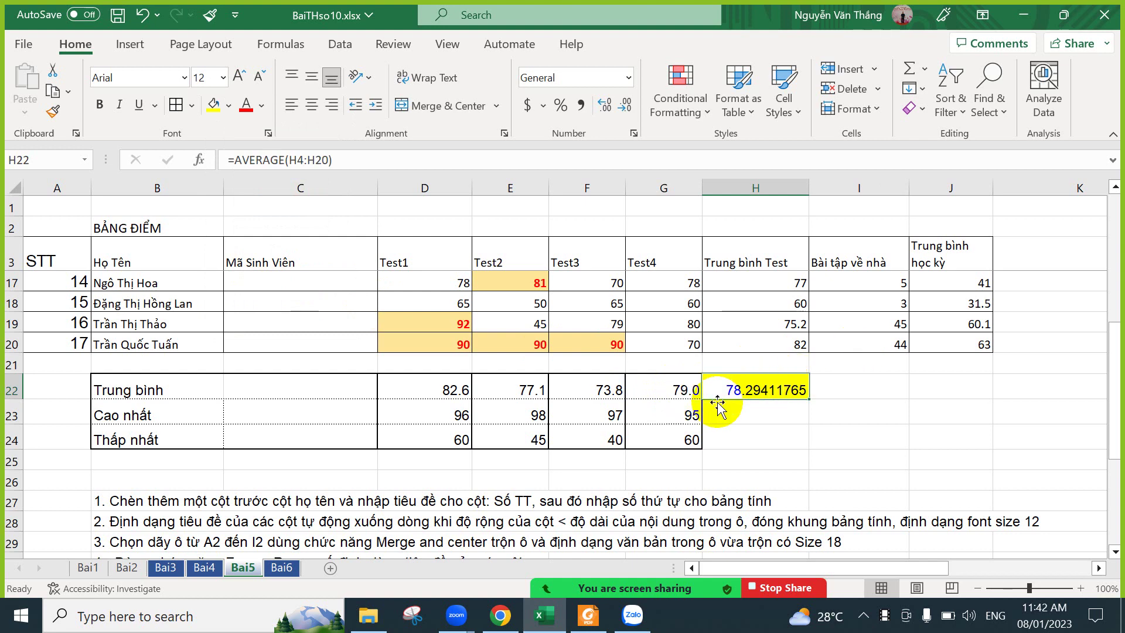
{"action": "scroll", "coordinate": [892, 349], "scroll_direction": "up", "scroll_amount": 4}
{"action": "scroll", "coordinate": [892, 349], "scroll_direction": "up", "scroll_amount": 1}
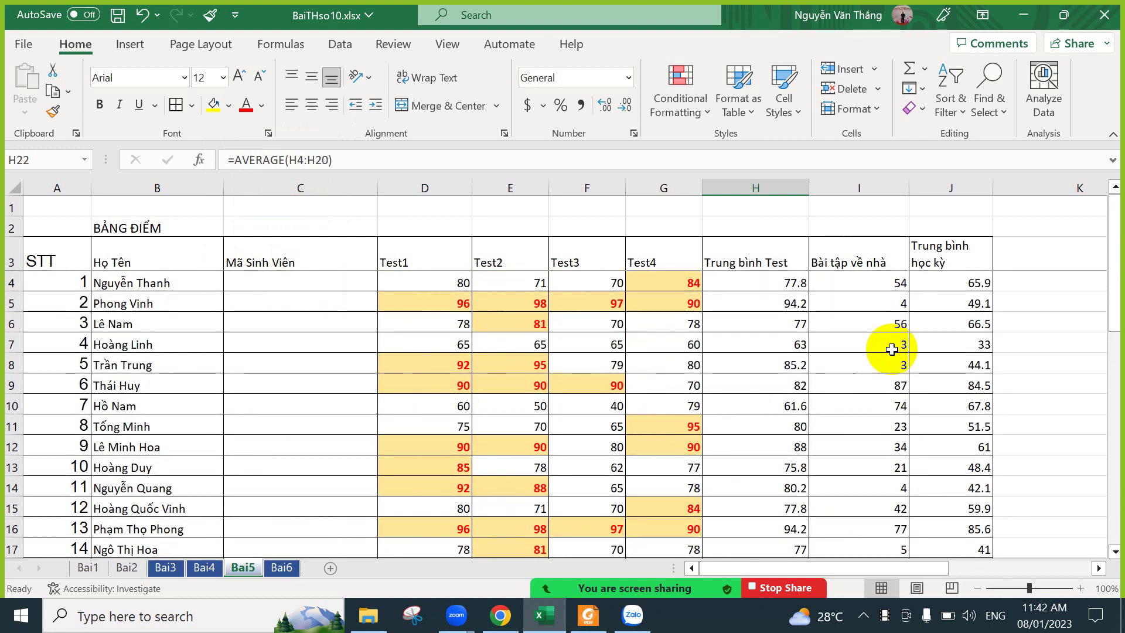
Apply an Above Average rule to H4:H20 using Light Red Fill with Dark Red Text.
{"action": "left_click_drag", "start_coordinate": [747, 278], "coordinate": [782, 483]}
{"action": "left_click", "coordinate": [706, 117]}
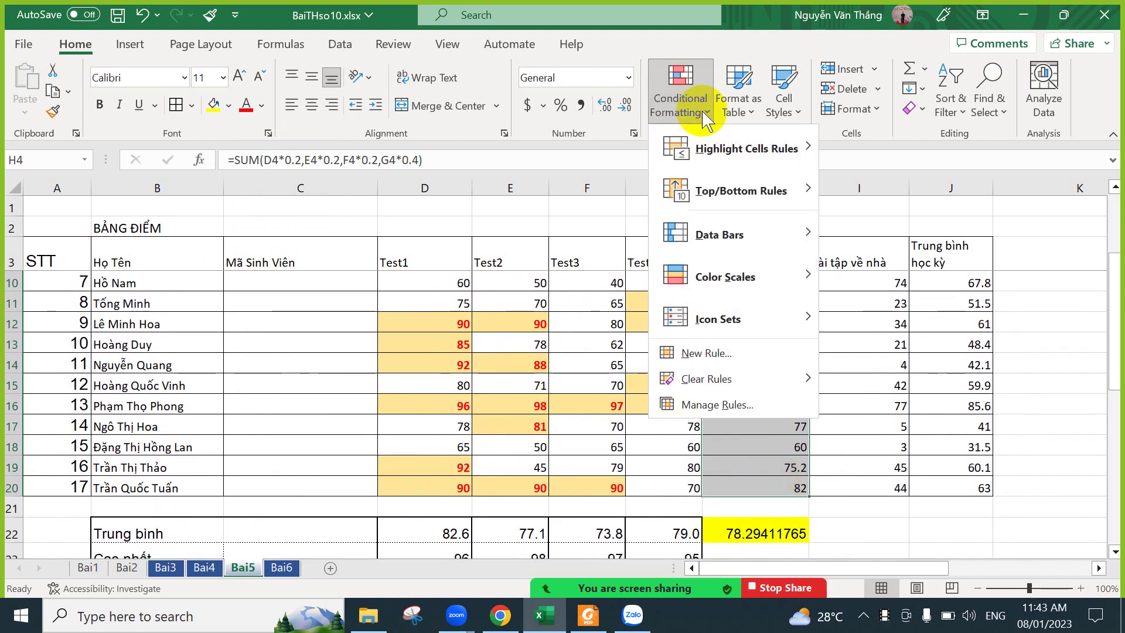
{"action": "mouse_move", "coordinate": [718, 190]}
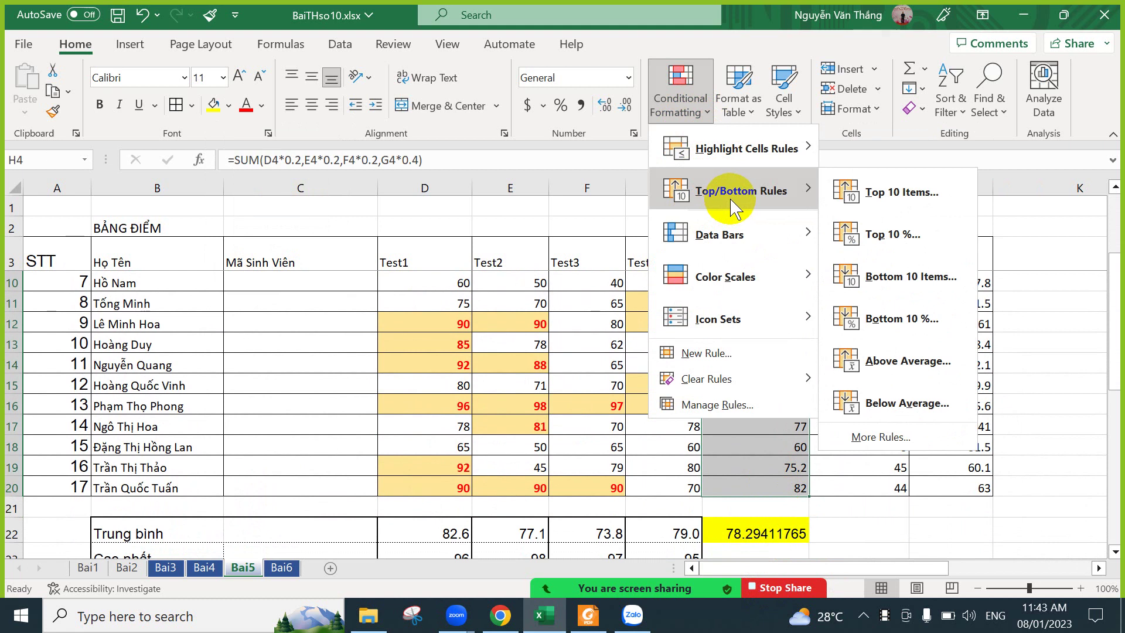
{"action": "left_click", "coordinate": [927, 366]}
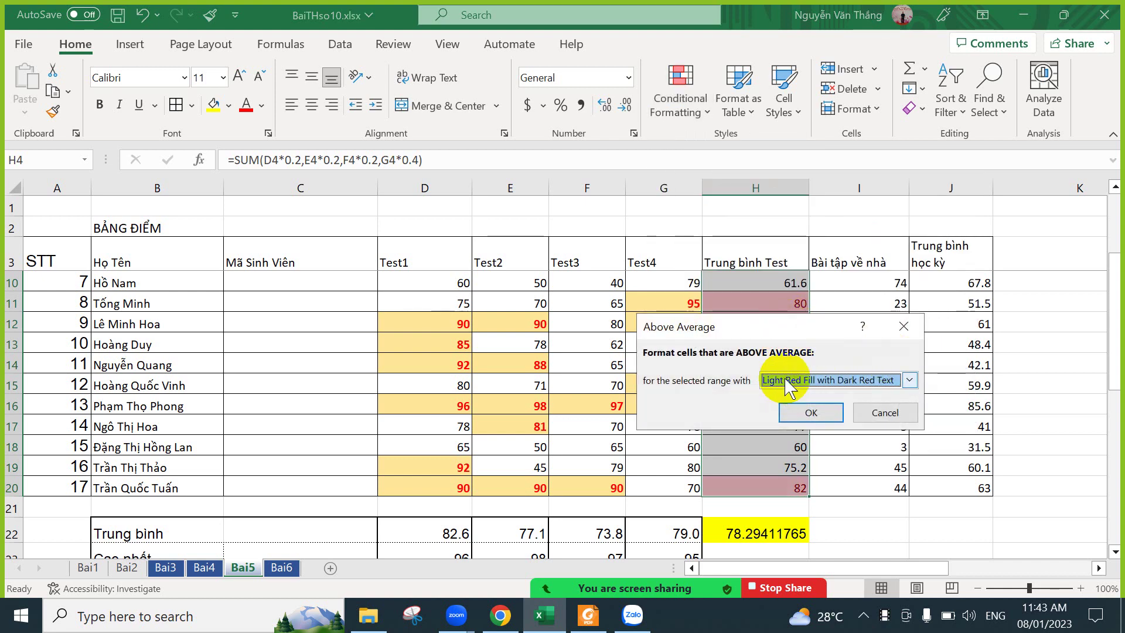
{"action": "left_click", "coordinate": [821, 381]}
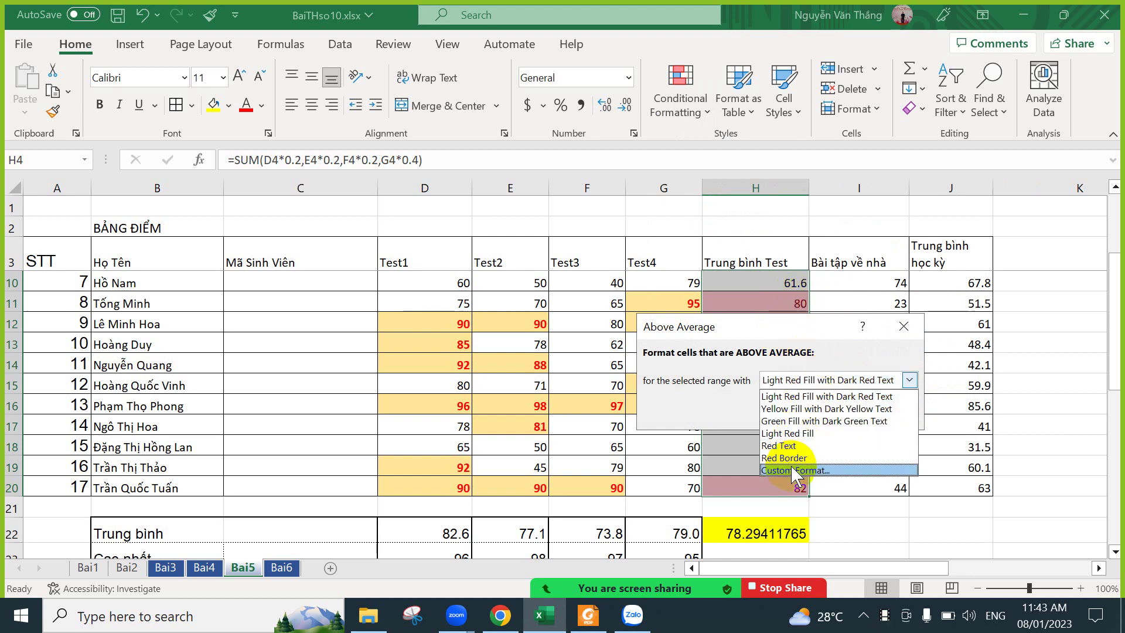
{"action": "left_click", "coordinate": [780, 331]}
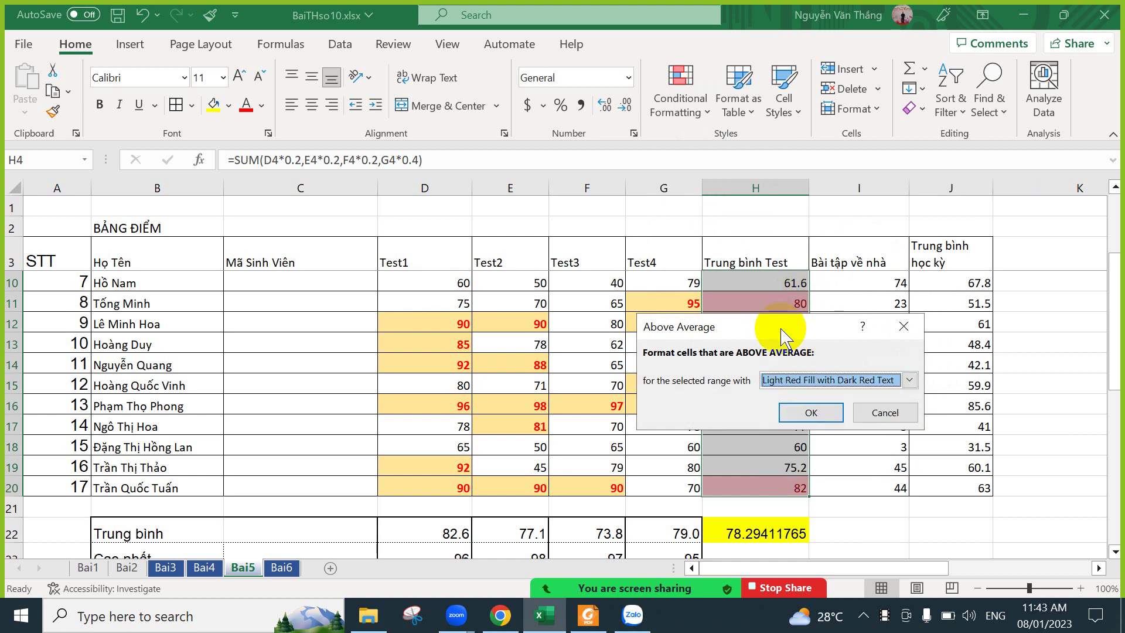
{"action": "left_click", "coordinate": [800, 411]}
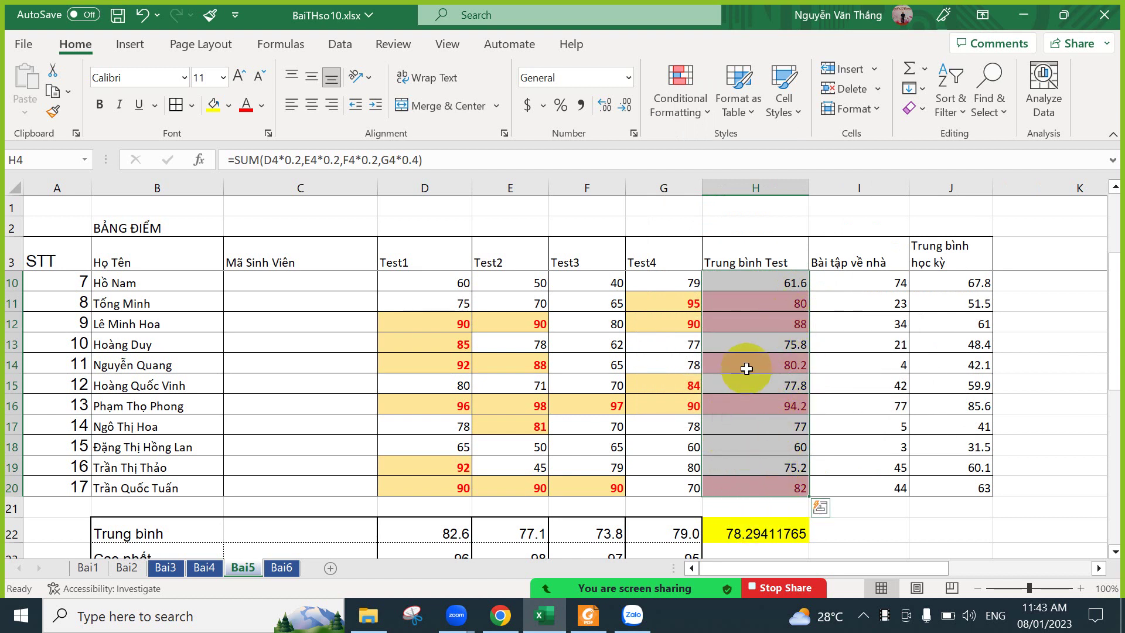
Add Directional 5 Arrows (Colored) icons to the Bài tập về nhà scores in column I.
{"action": "scroll", "coordinate": [734, 415], "scroll_direction": "down", "scroll_amount": 5}
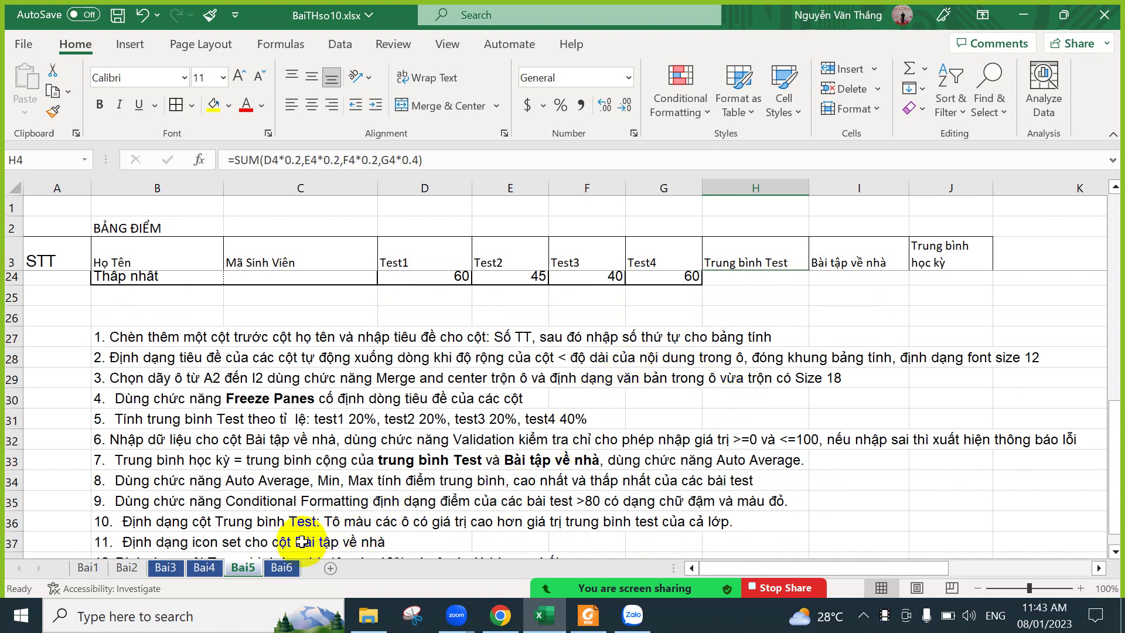
{"action": "scroll", "coordinate": [301, 516], "scroll_direction": "down", "scroll_amount": 2}
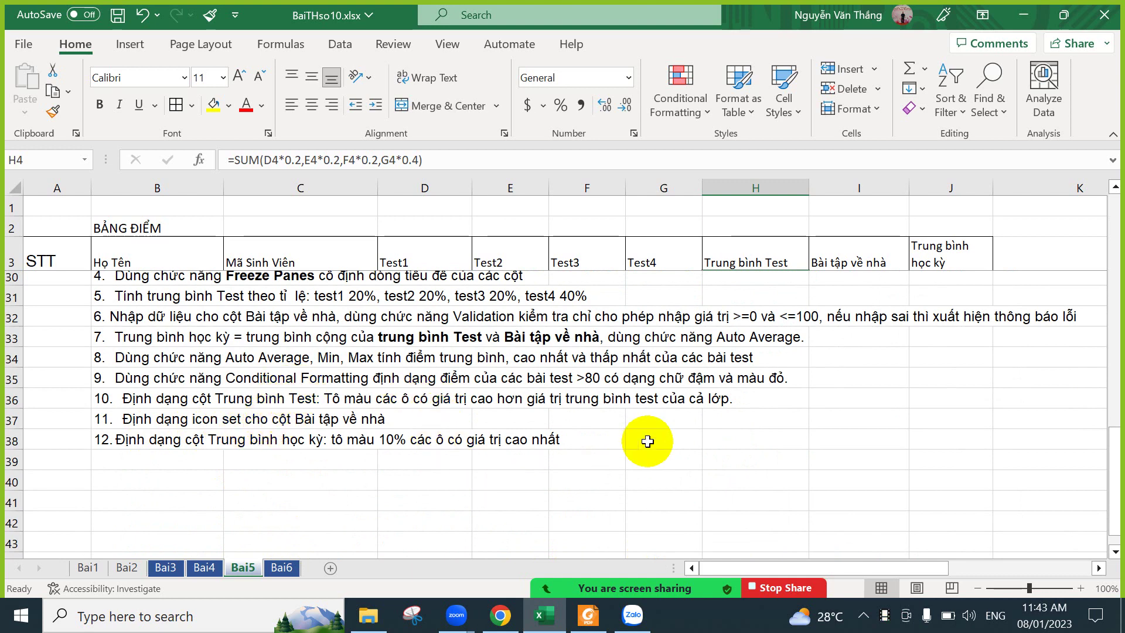
{"action": "scroll", "coordinate": [648, 437], "scroll_direction": "up", "scroll_amount": 6}
{"action": "scroll", "coordinate": [648, 435], "scroll_direction": "up", "scroll_amount": 3}
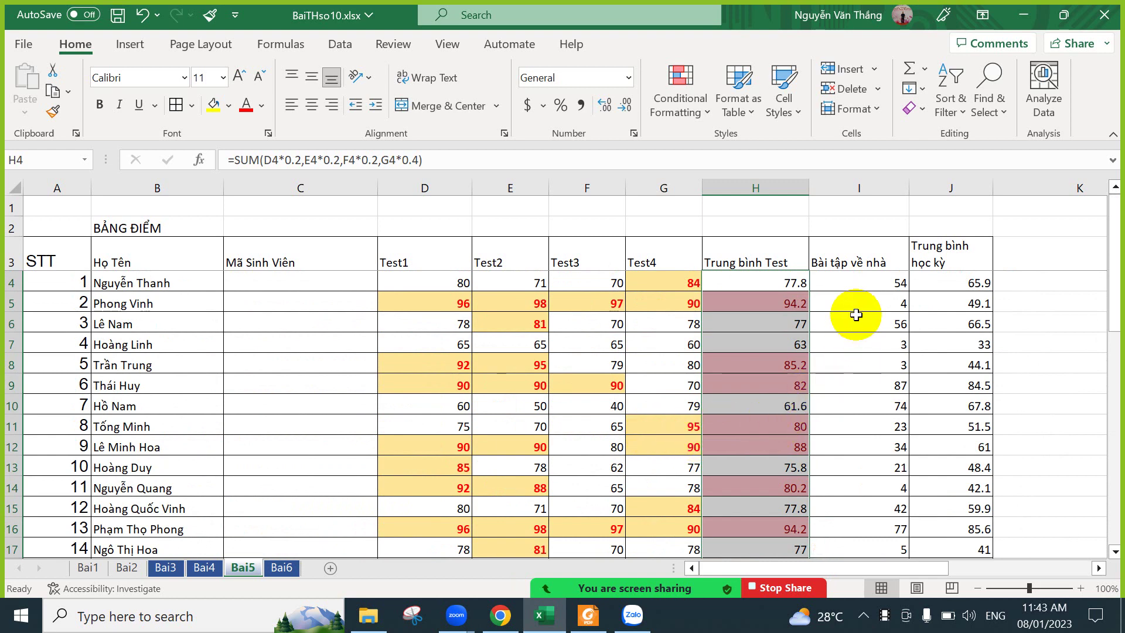
{"action": "left_click_drag", "start_coordinate": [862, 277], "coordinate": [867, 455]}
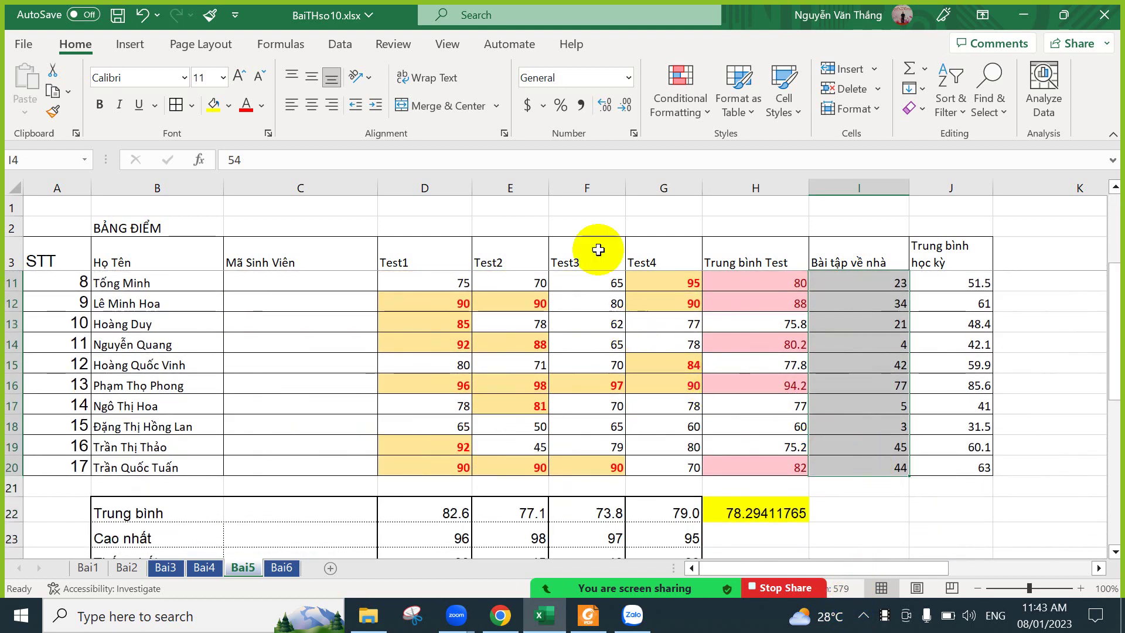
{"action": "left_click", "coordinate": [710, 113]}
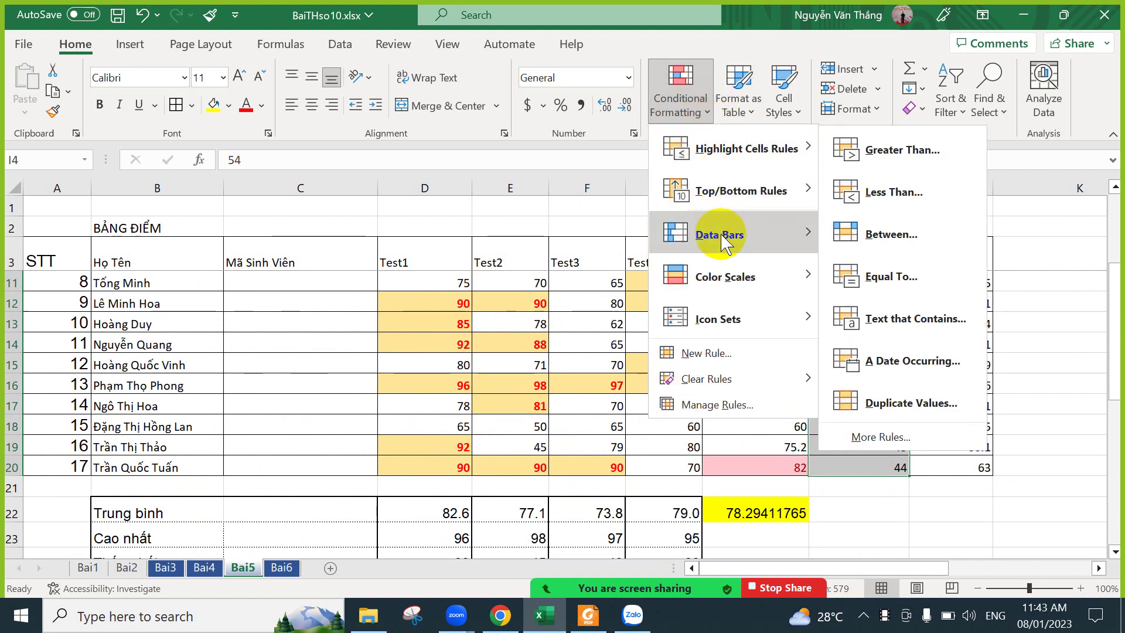
{"action": "mouse_move", "coordinate": [729, 331]}
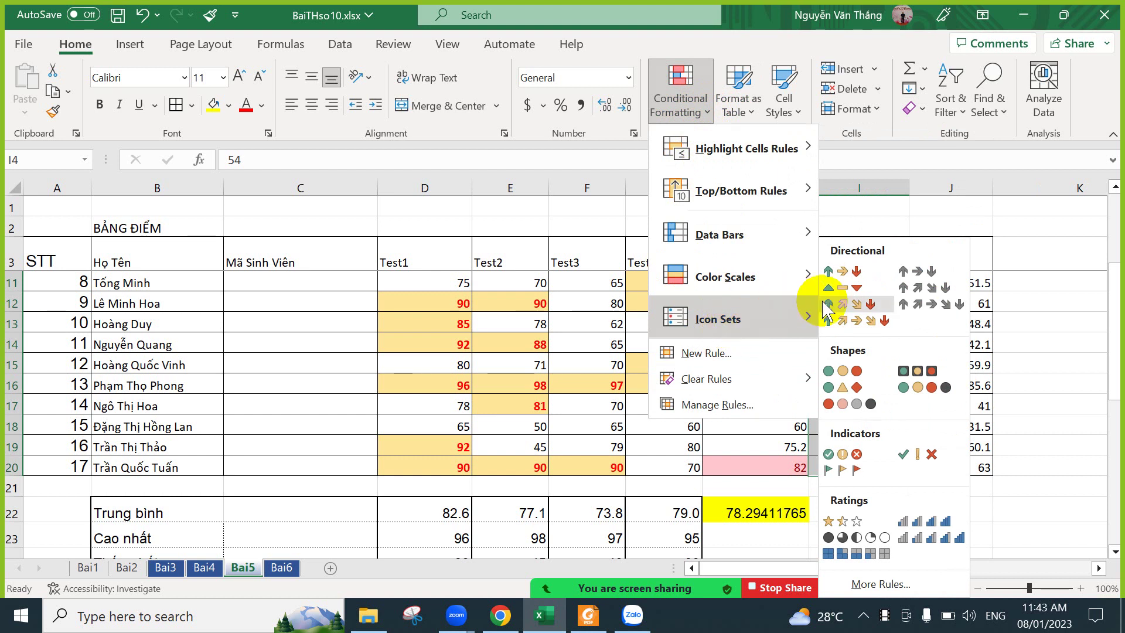
{"action": "left_click", "coordinate": [859, 322]}
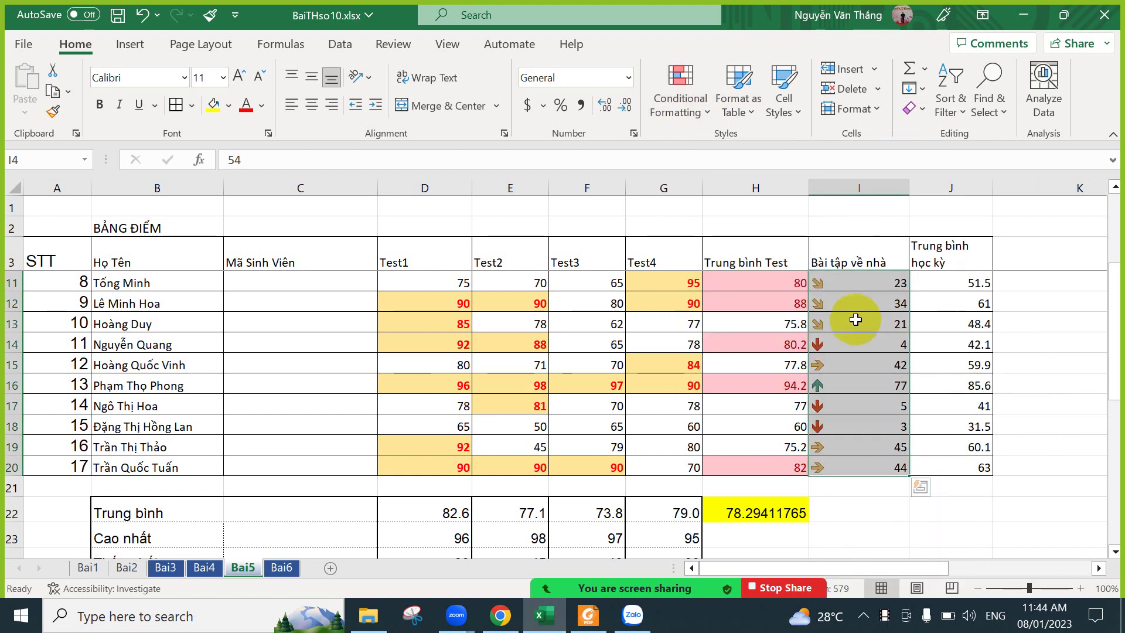
{"action": "scroll", "coordinate": [864, 311], "scroll_direction": "up", "scroll_amount": 3}
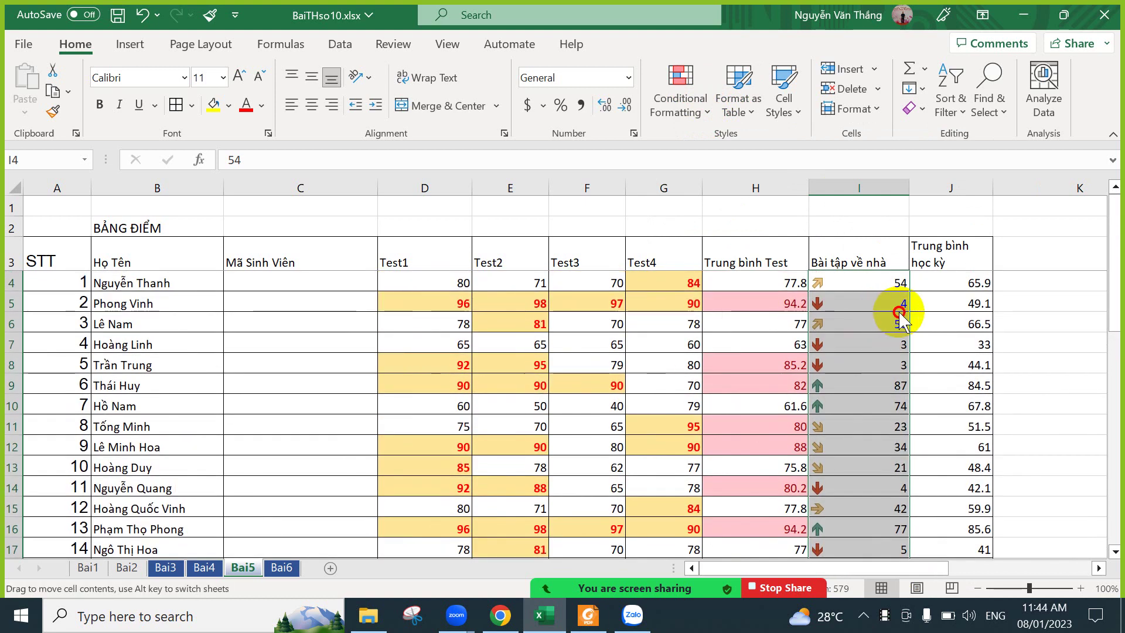
{"action": "left_click", "coordinate": [899, 304]}
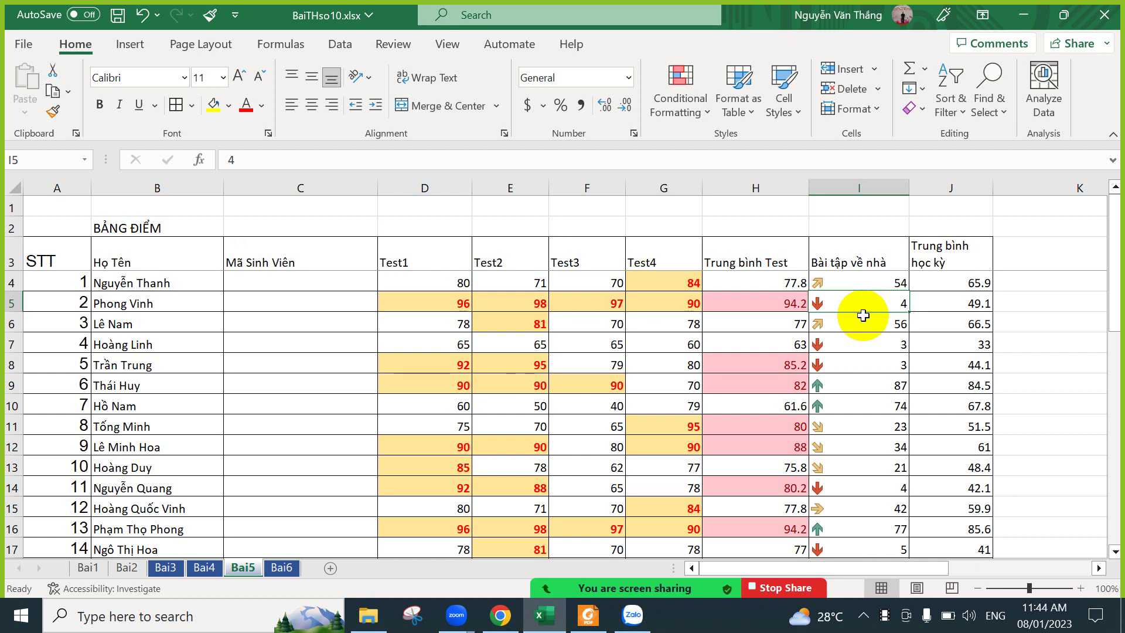
{"action": "left_click_drag", "start_coordinate": [861, 382], "coordinate": [877, 400]}
{"action": "left_click", "coordinate": [874, 383]}
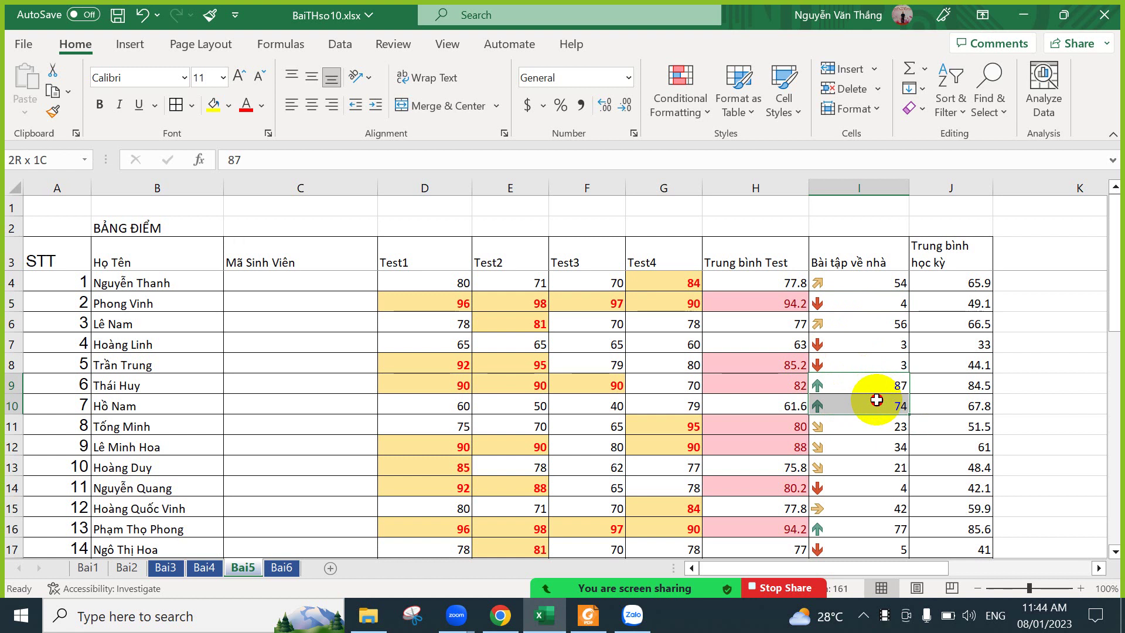
{"action": "left_click_drag", "start_coordinate": [861, 342], "coordinate": [868, 362]}
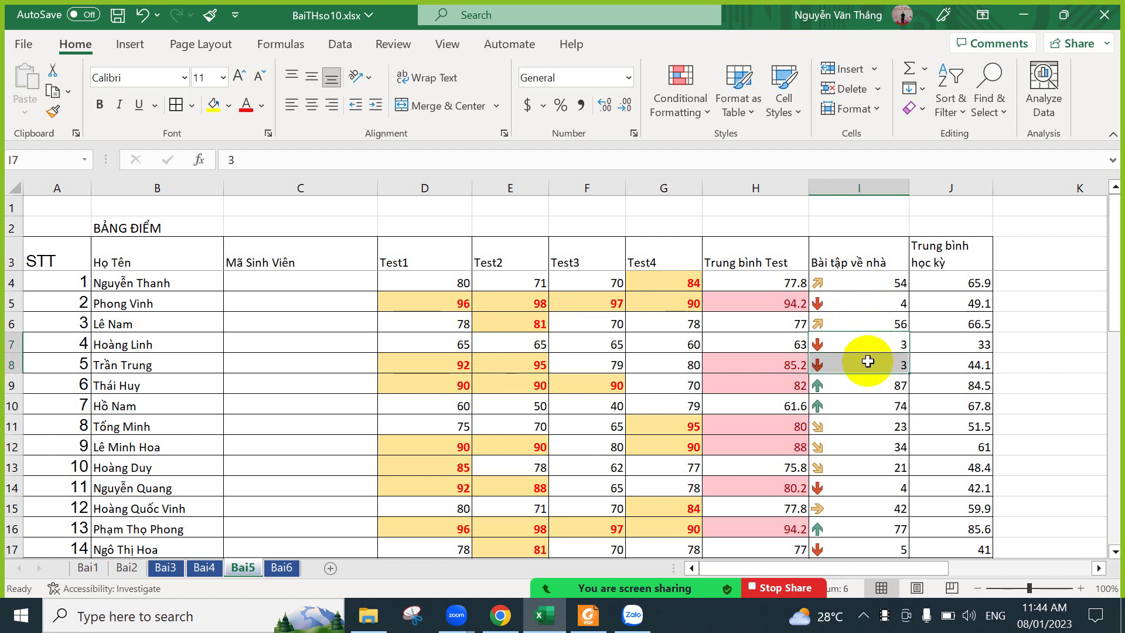
{"action": "left_click", "coordinate": [829, 321]}
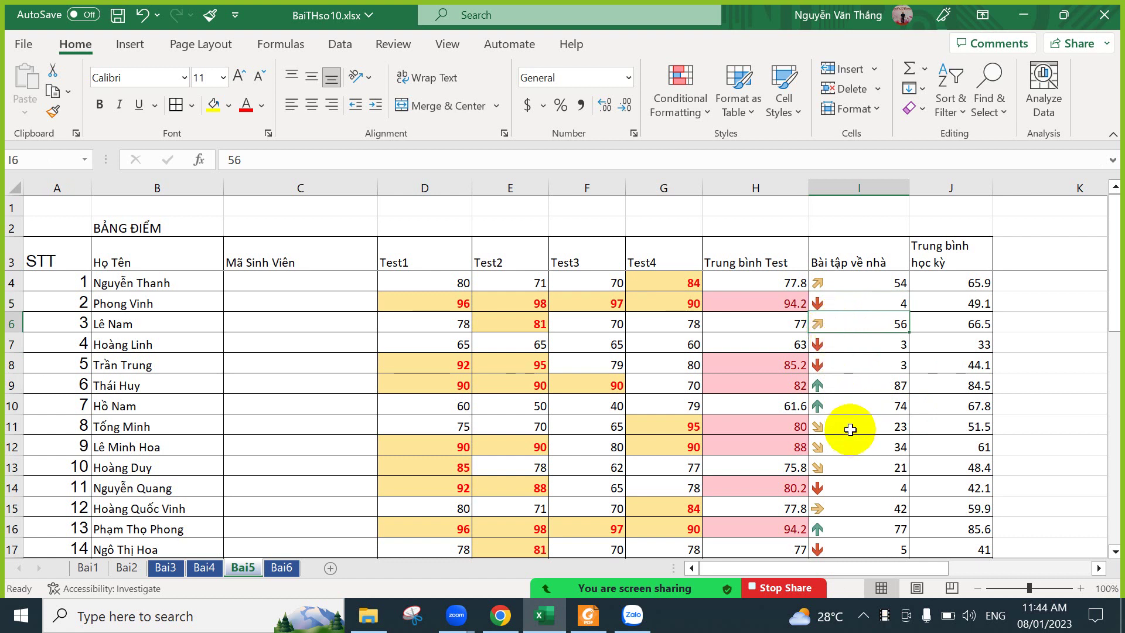
{"action": "left_click_drag", "start_coordinate": [849, 427], "coordinate": [863, 470]}
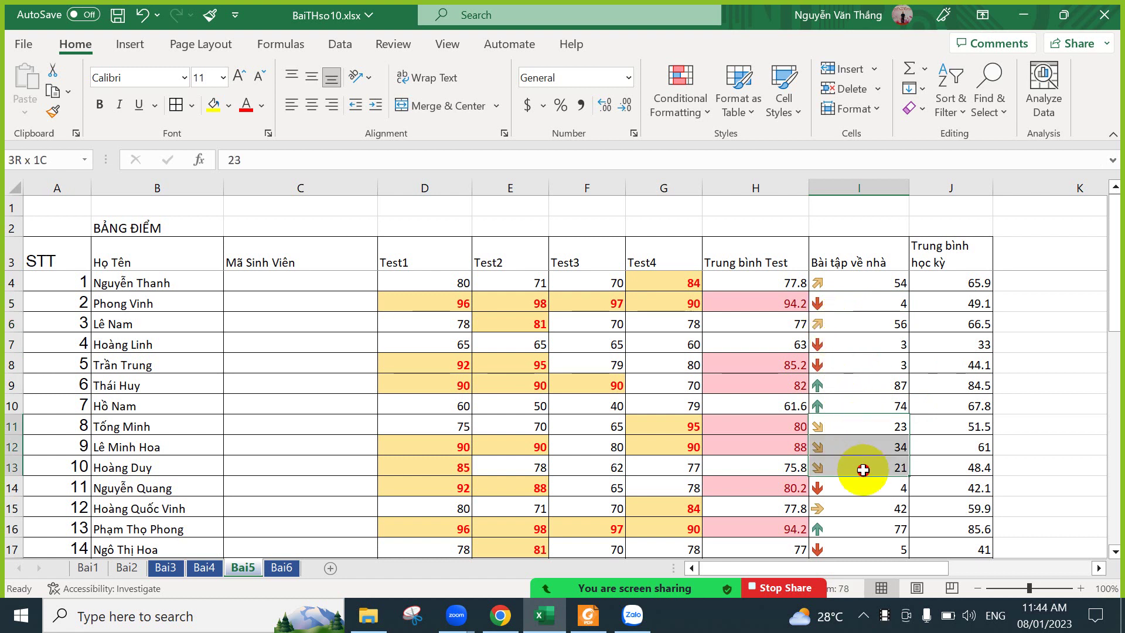
{"action": "left_click", "coordinate": [838, 325]}
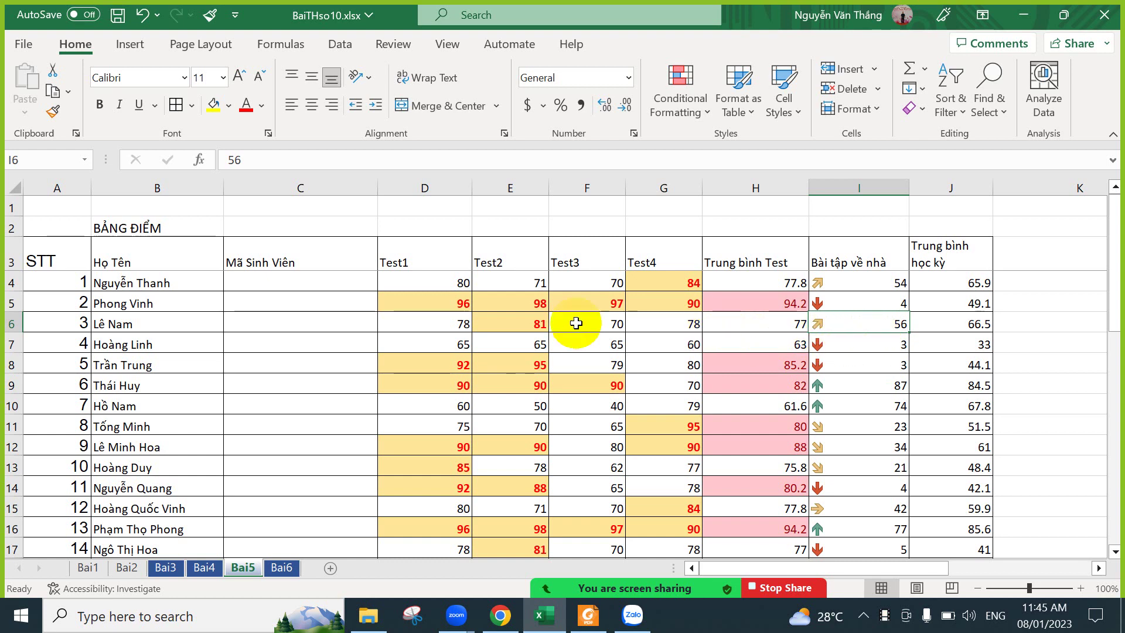
Clear H22's average and yellow fill by dragging empty I22 over it, then scroll to the instructions.
{"action": "scroll", "coordinate": [644, 469], "scroll_direction": "down", "scroll_amount": 3}
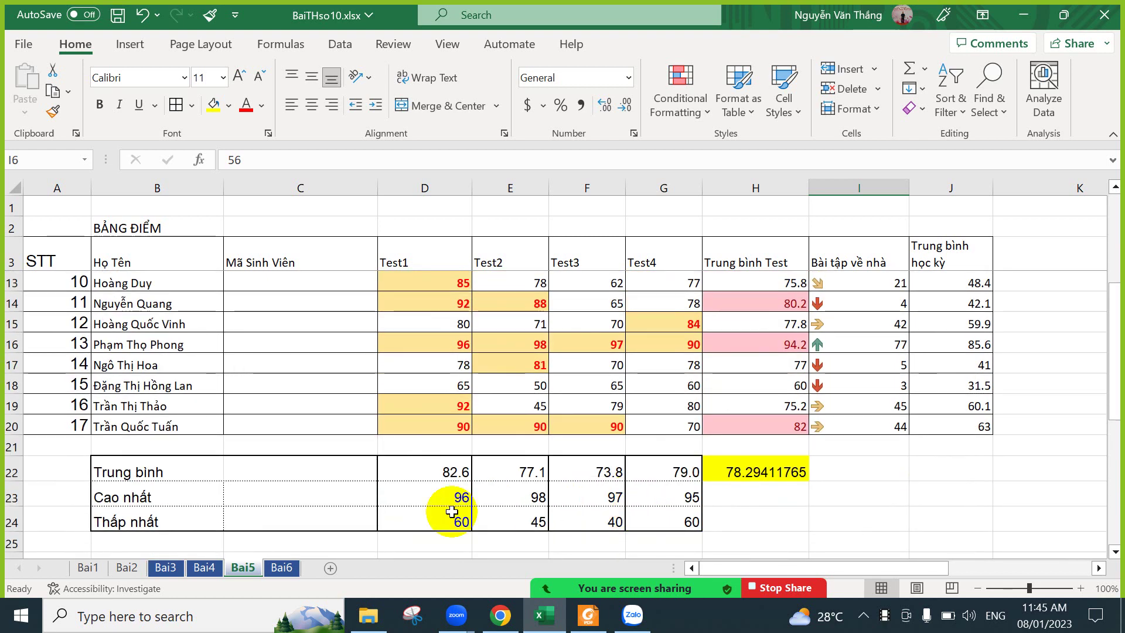
{"action": "scroll", "coordinate": [597, 462], "scroll_direction": "down", "scroll_amount": 7}
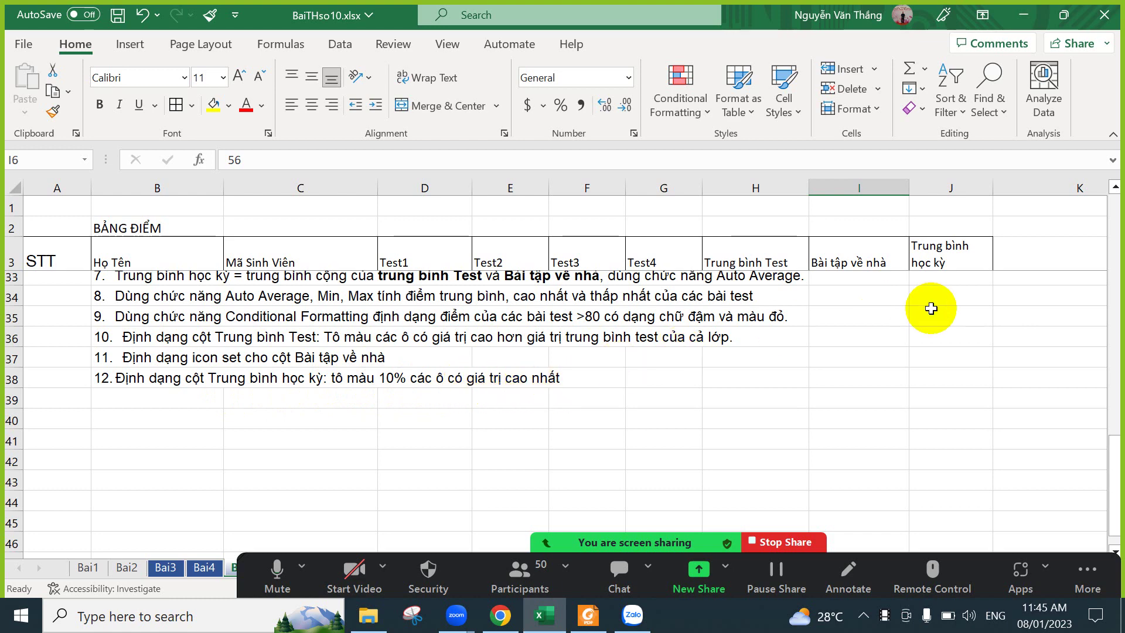
{"action": "scroll", "coordinate": [932, 307], "scroll_direction": "up", "scroll_amount": 10}
{"action": "scroll", "coordinate": [922, 301], "scroll_direction": "down", "scroll_amount": 4}
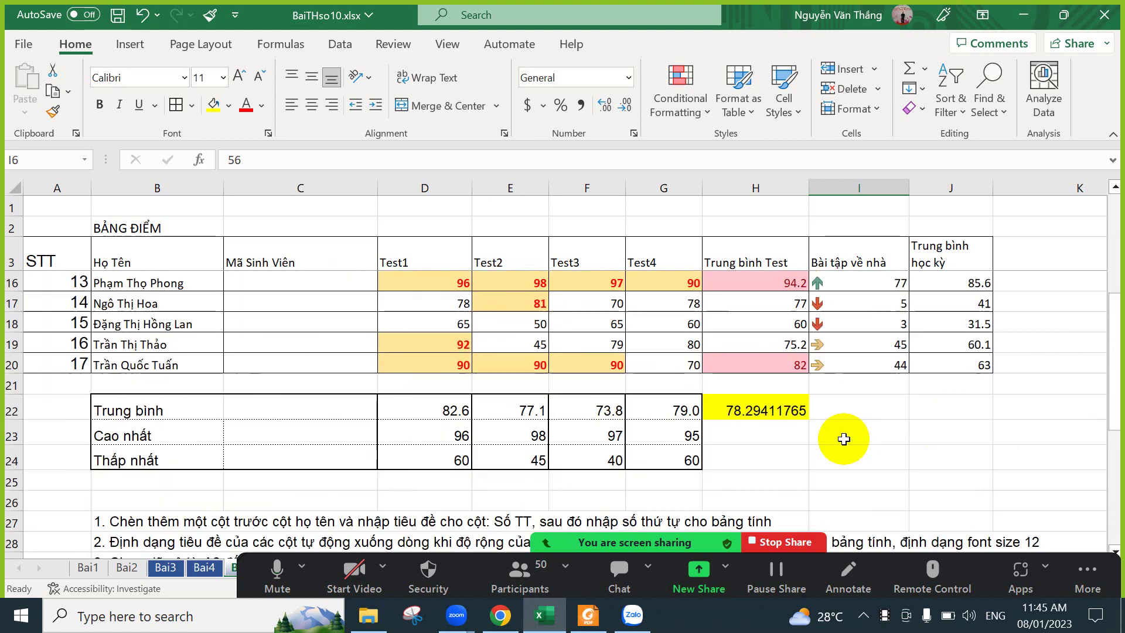
{"action": "left_click", "coordinate": [778, 413]}
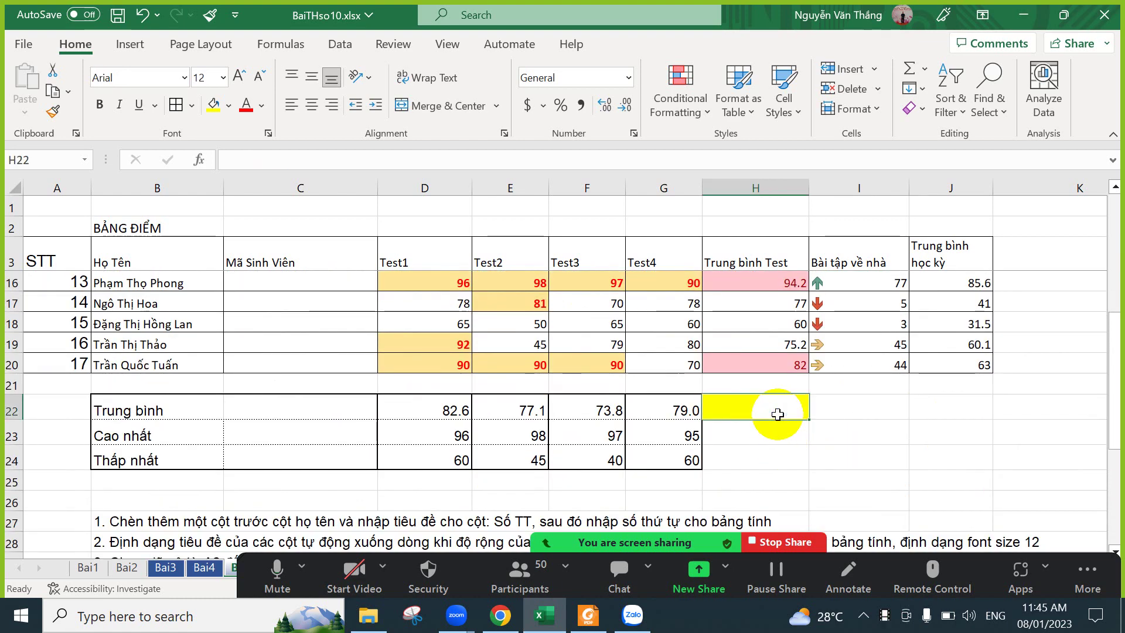
{"action": "left_click", "coordinate": [876, 414]}
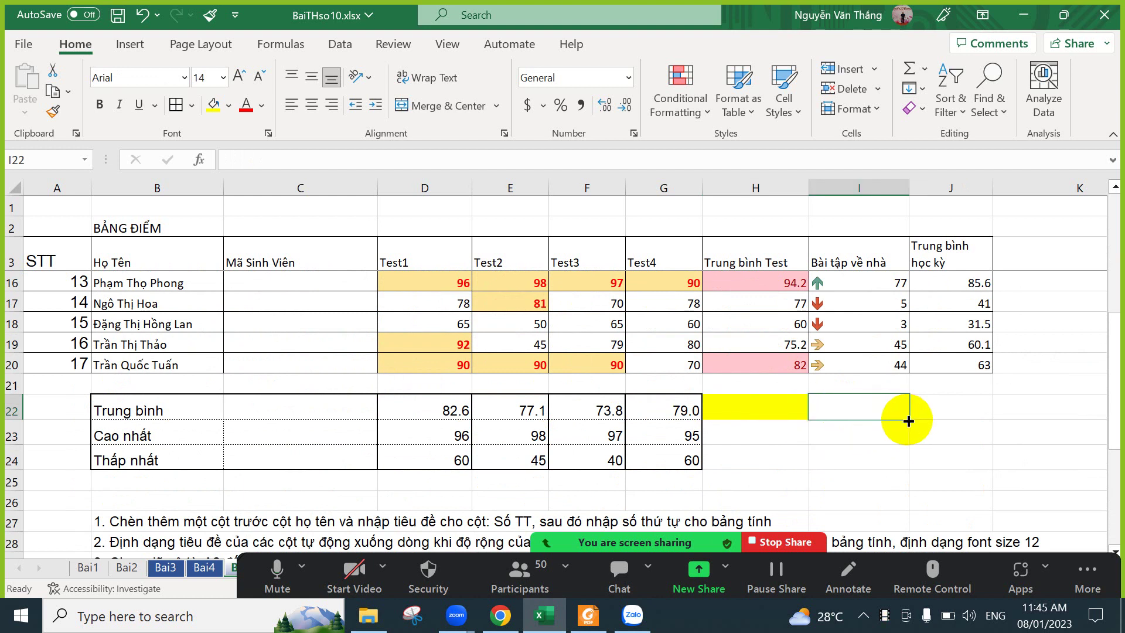
{"action": "left_click_drag", "start_coordinate": [905, 420], "coordinate": [744, 414]}
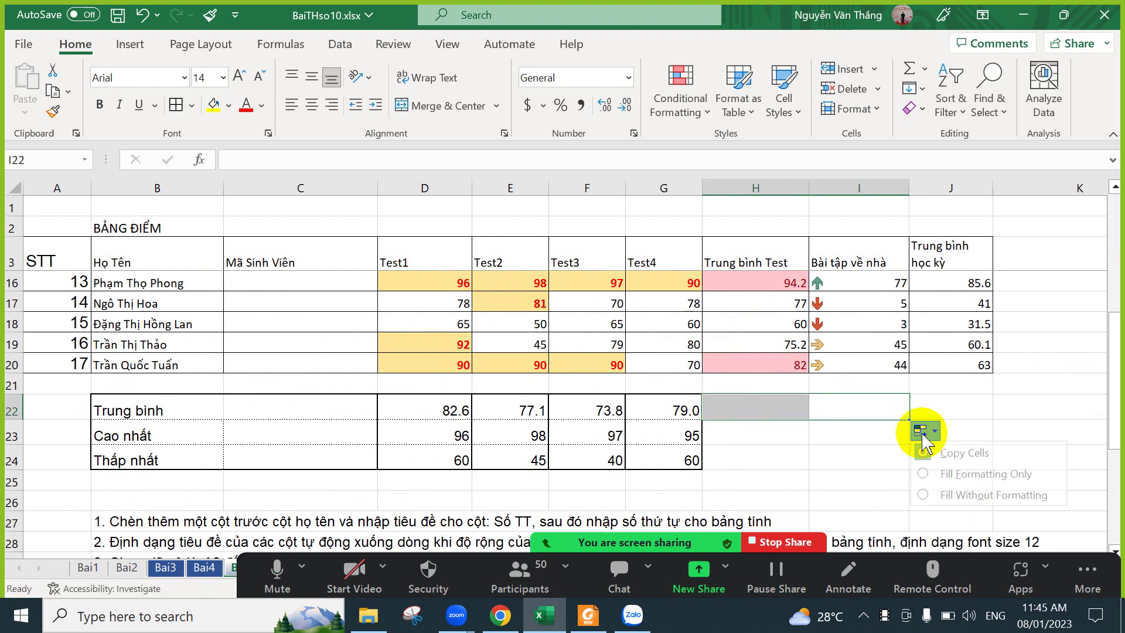
{"action": "left_click", "coordinate": [846, 463]}
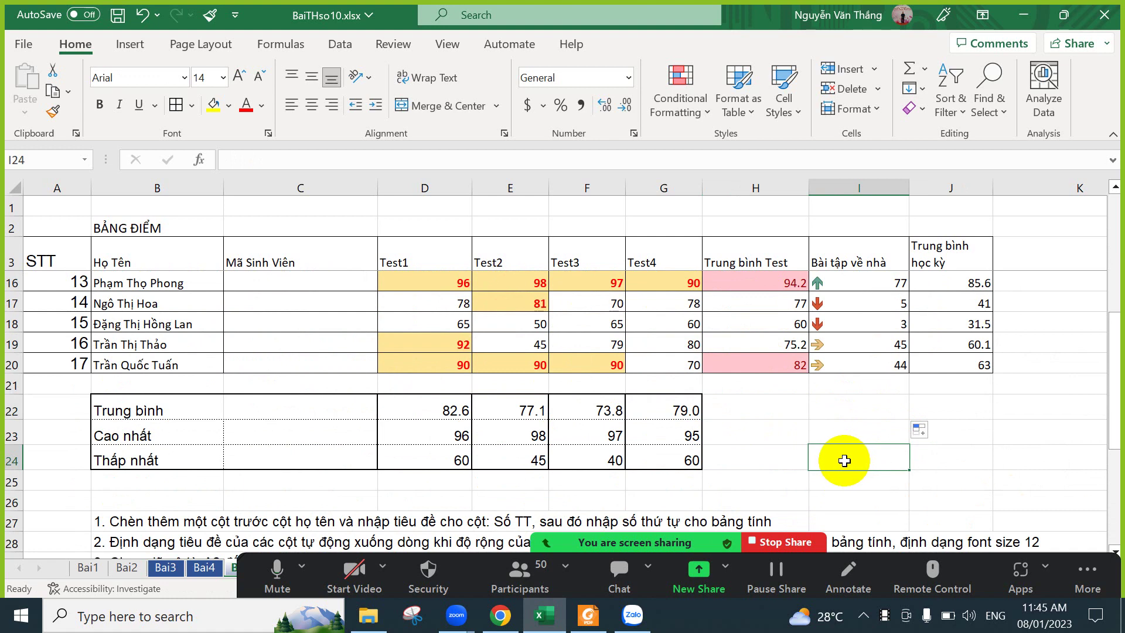
{"action": "scroll", "coordinate": [754, 432], "scroll_direction": "down", "scroll_amount": 4}
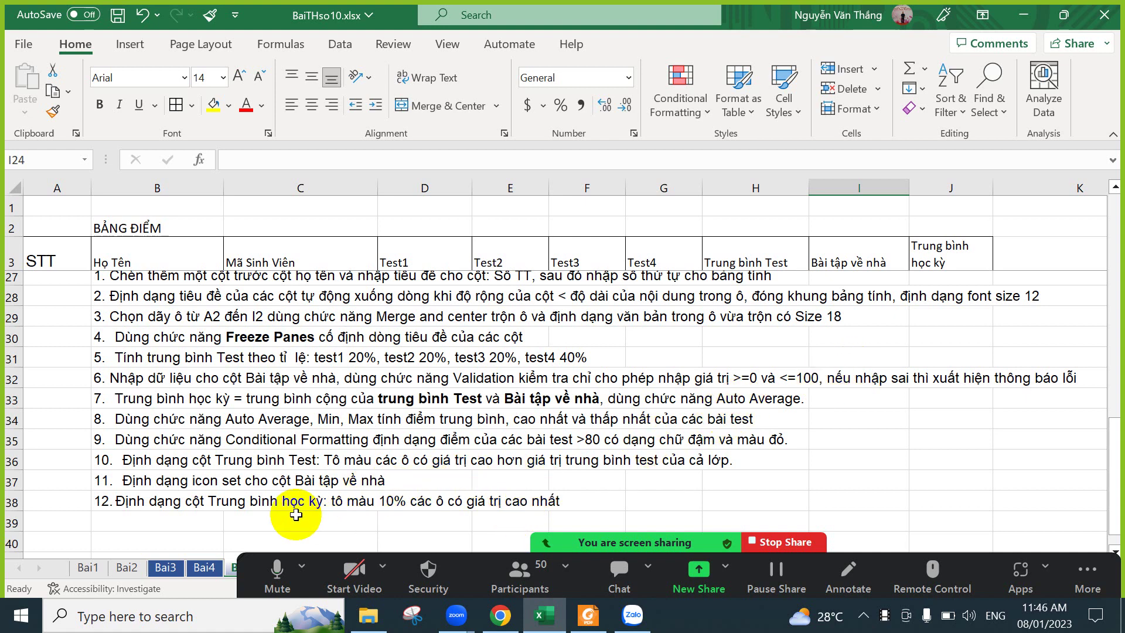
Apply a Top 10% rule to J4:J20 with Light Red Fill and Dark Red Text, marking 85.6.
{"action": "scroll", "coordinate": [1003, 306], "scroll_direction": "up", "scroll_amount": 8}
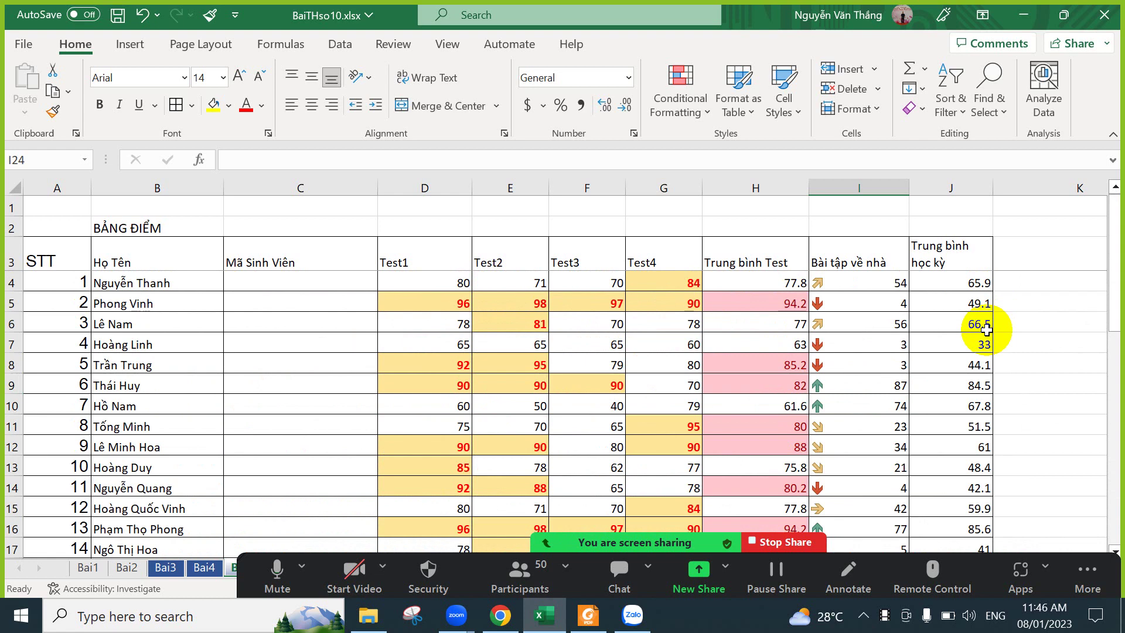
{"action": "left_click_drag", "start_coordinate": [955, 283], "coordinate": [957, 493]}
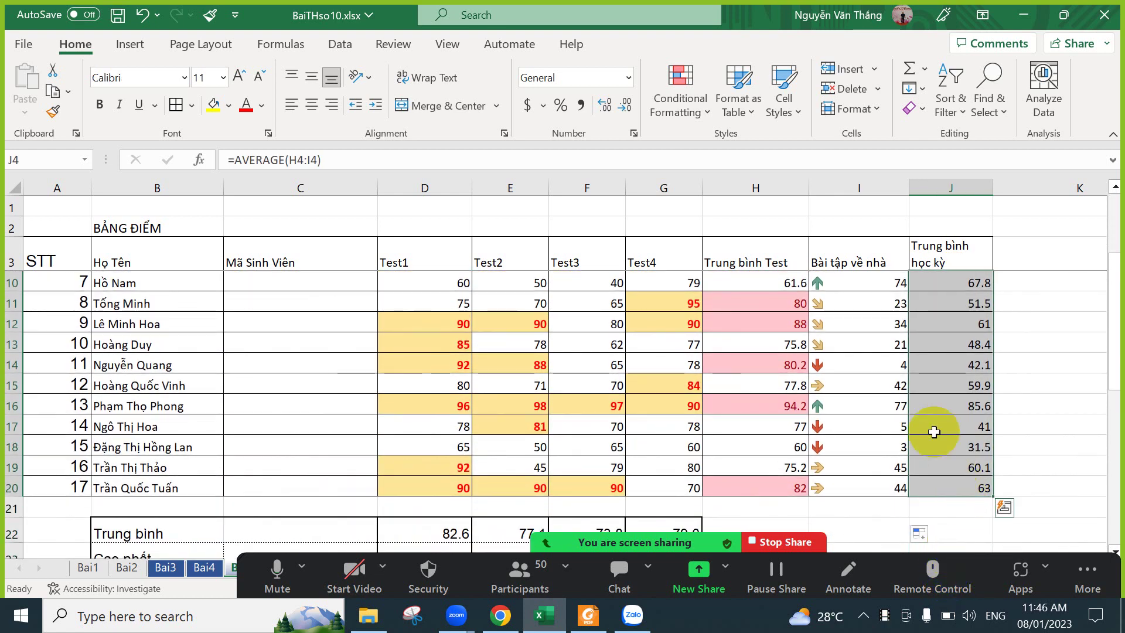
{"action": "left_click", "coordinate": [703, 121]}
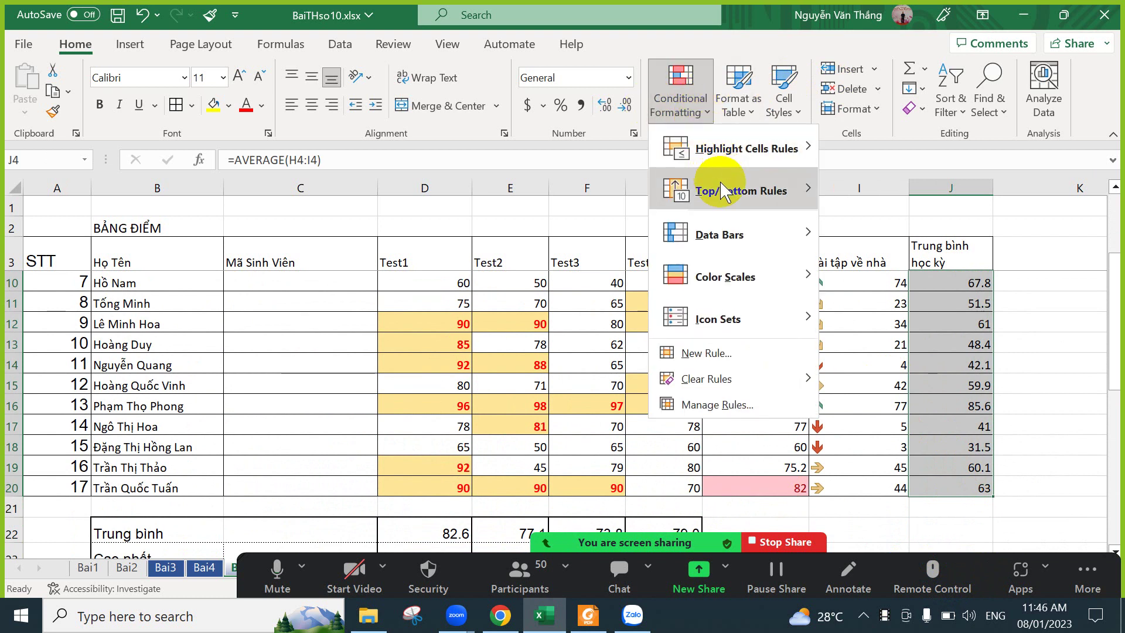
{"action": "mouse_move", "coordinate": [722, 192]}
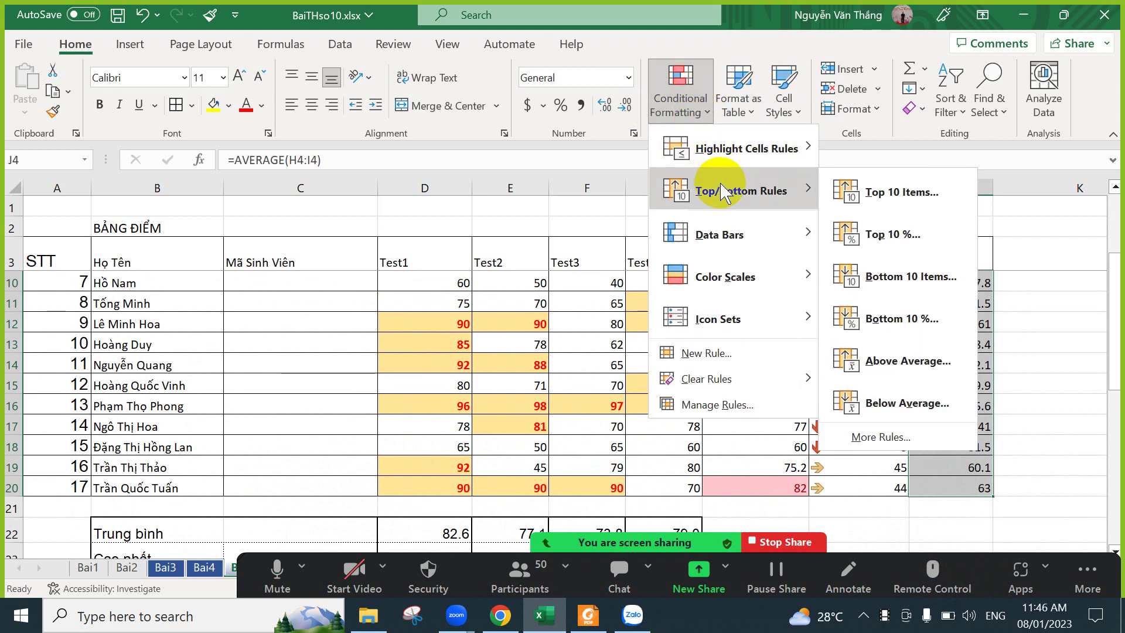
{"action": "left_click", "coordinate": [888, 246]}
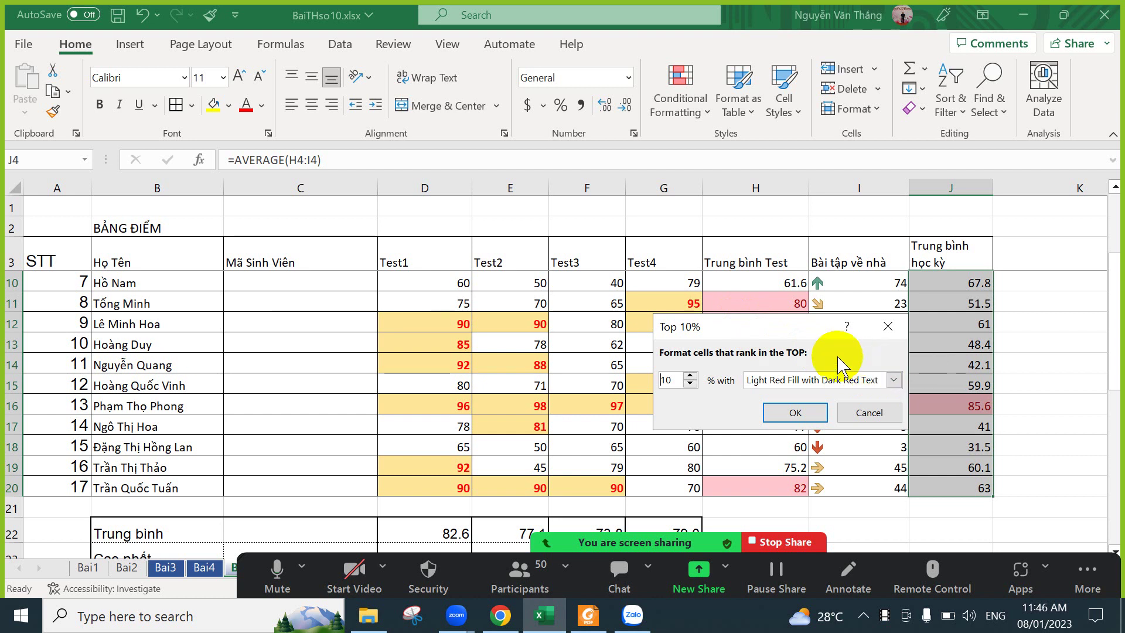
{"action": "left_click", "coordinate": [829, 378]}
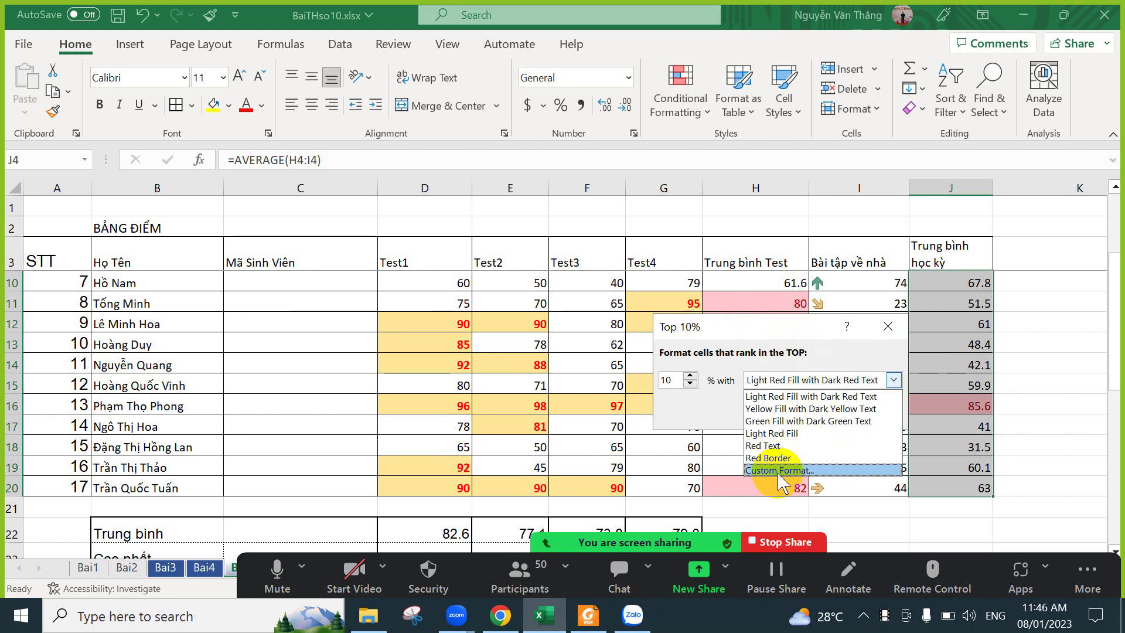
{"action": "left_click", "coordinate": [793, 322]}
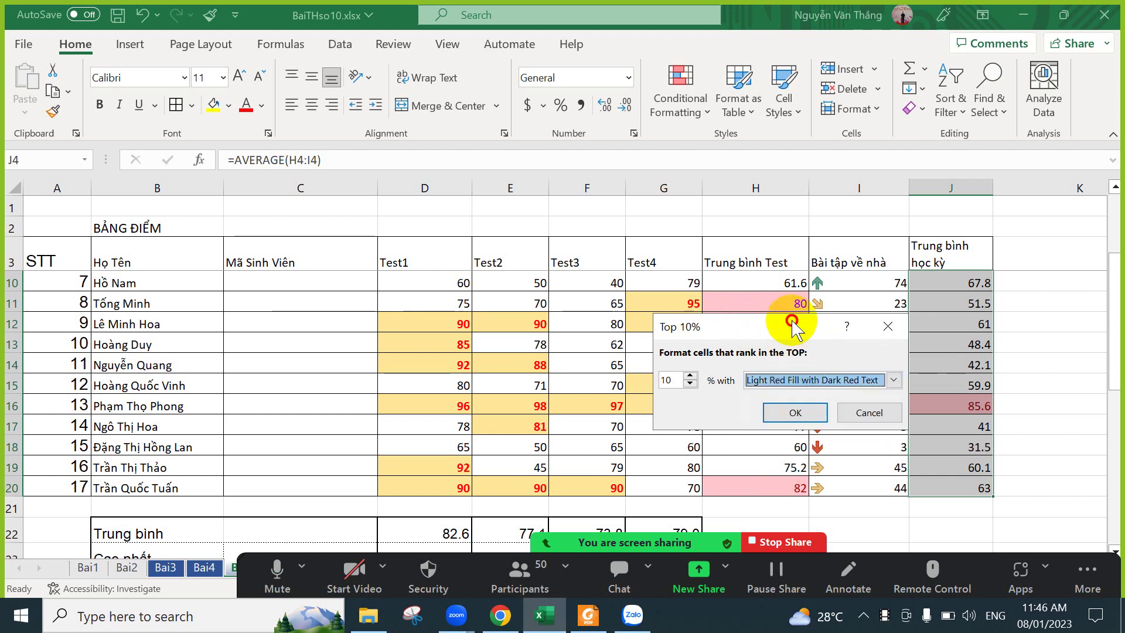
{"action": "left_click", "coordinate": [794, 412]}
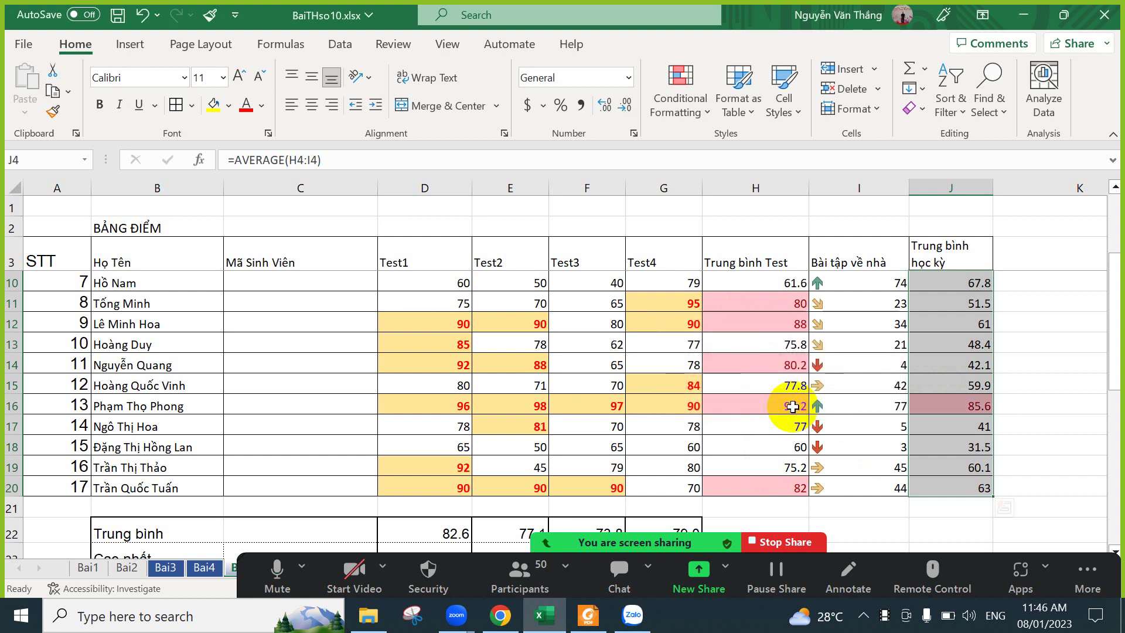
{"action": "scroll", "coordinate": [600, 422], "scroll_direction": "down", "scroll_amount": 6}
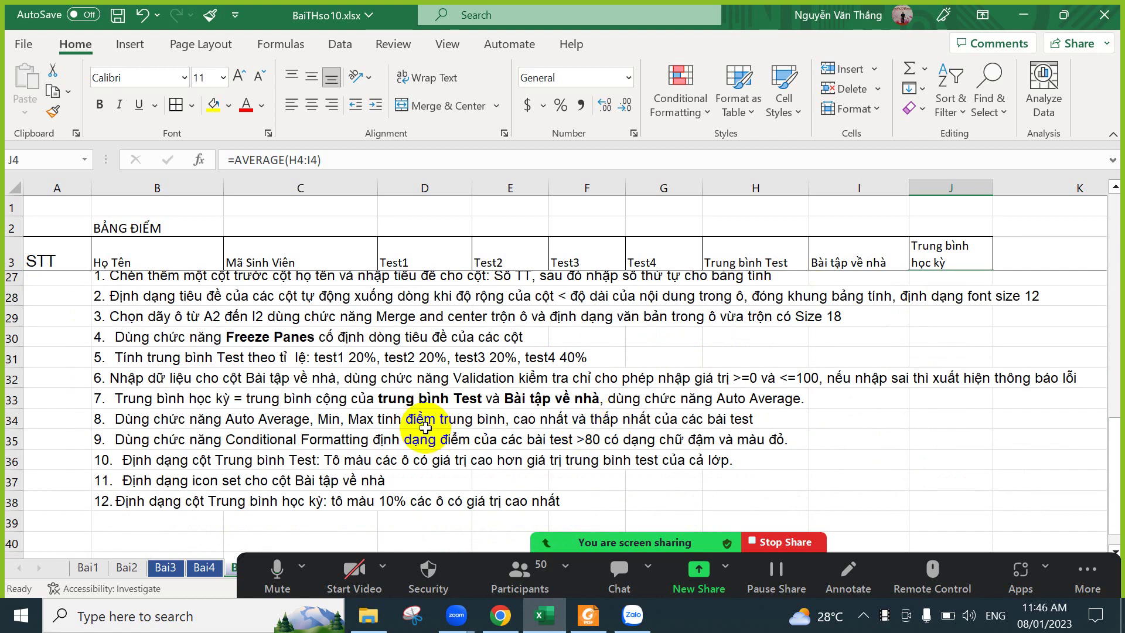
{"action": "left_click", "coordinate": [851, 422]}
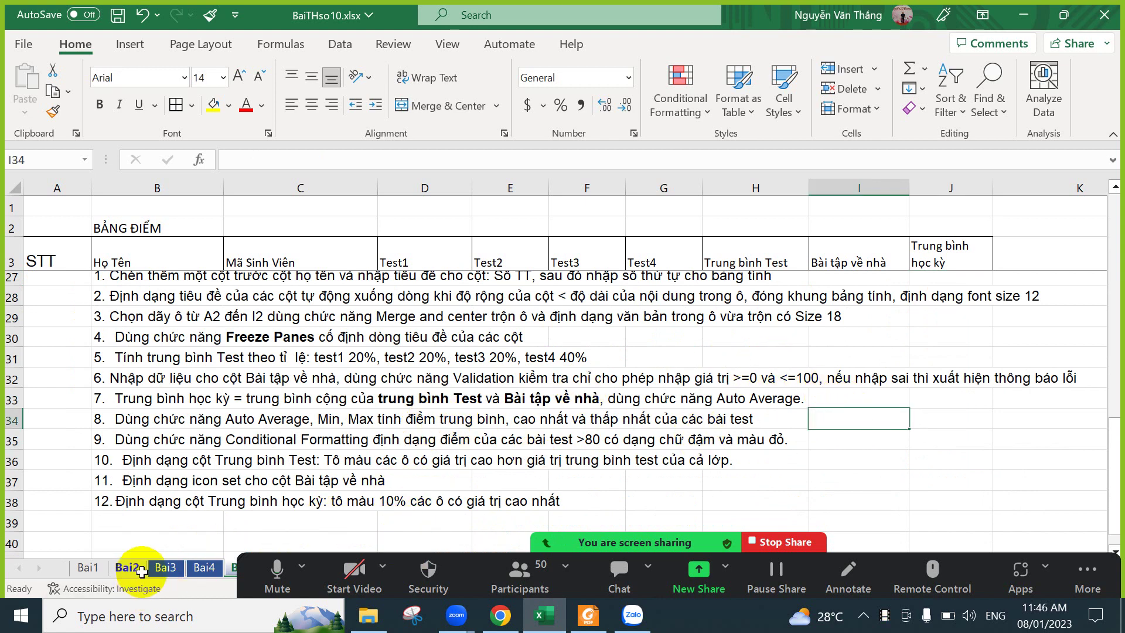
{"action": "left_click_drag", "start_coordinate": [574, 557], "coordinate": [577, 478]}
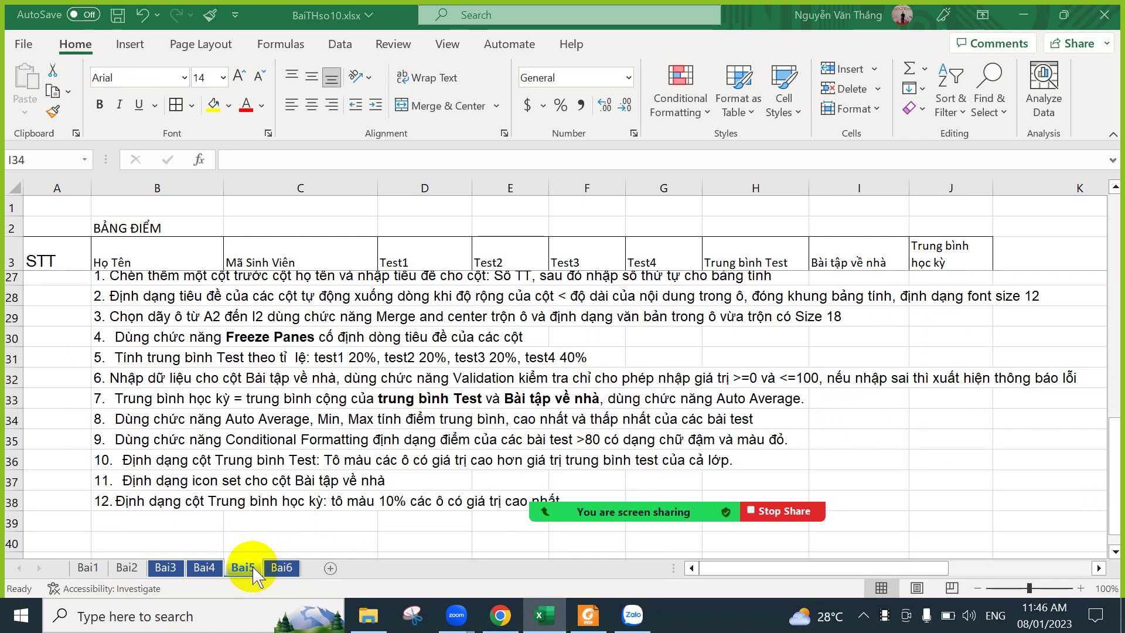
{"action": "left_click", "coordinate": [272, 569]}
{"action": "left_click", "coordinate": [276, 568]}
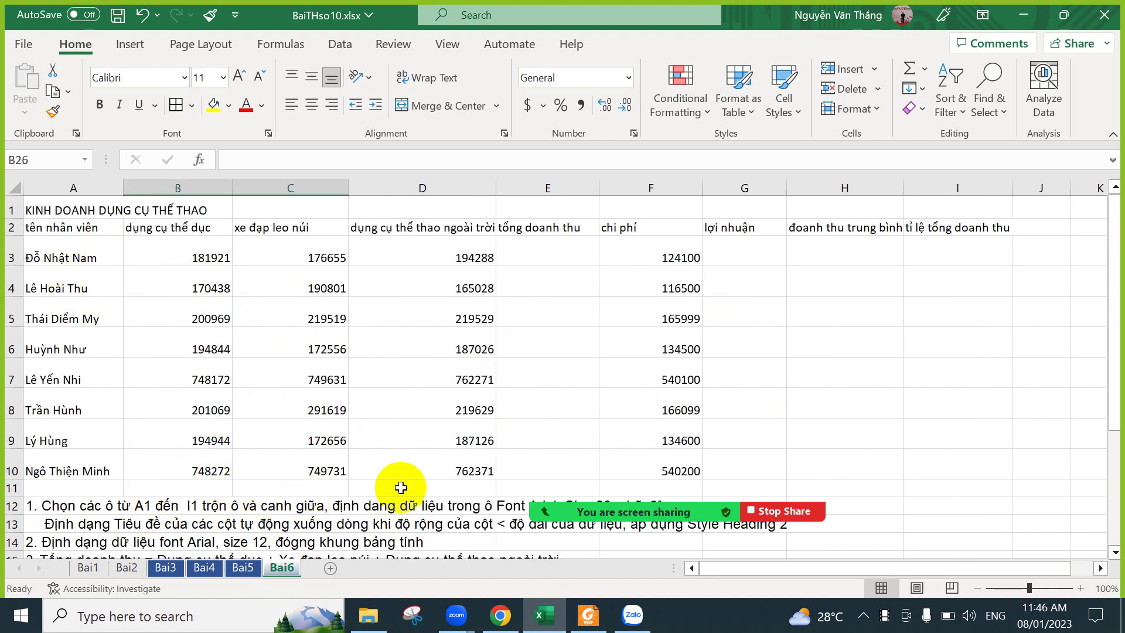
{"action": "scroll", "coordinate": [398, 483], "scroll_direction": "down", "scroll_amount": 2}
{"action": "left_click_drag", "start_coordinate": [92, 427], "coordinate": [445, 422]}
{"action": "left_click", "coordinate": [173, 455]}
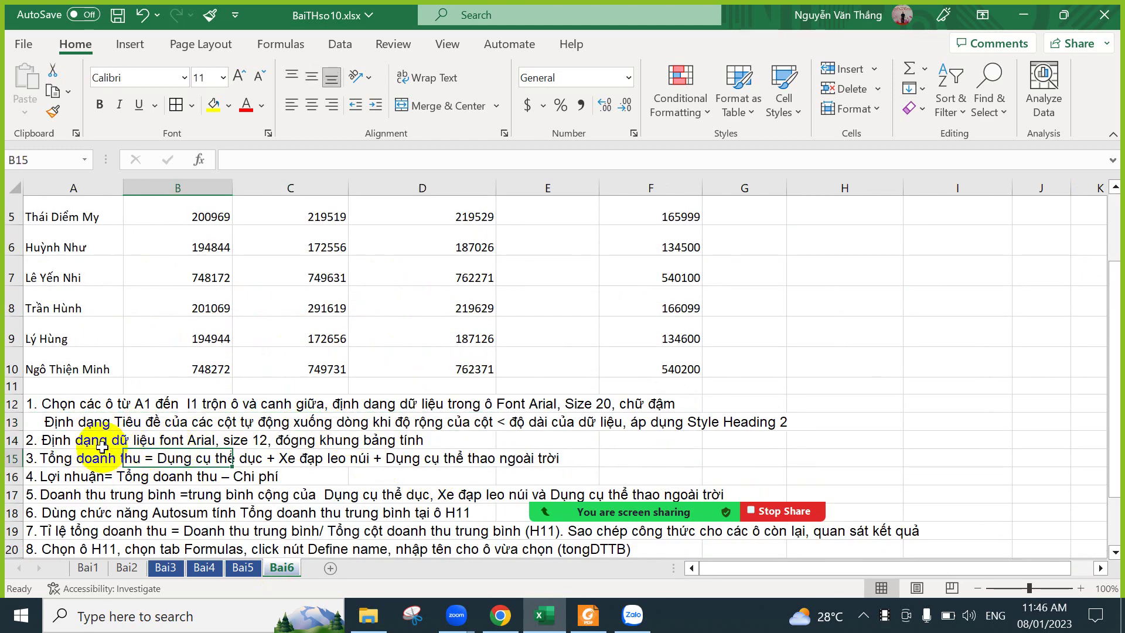
{"action": "left_click_drag", "start_coordinate": [97, 441], "coordinate": [238, 444]}
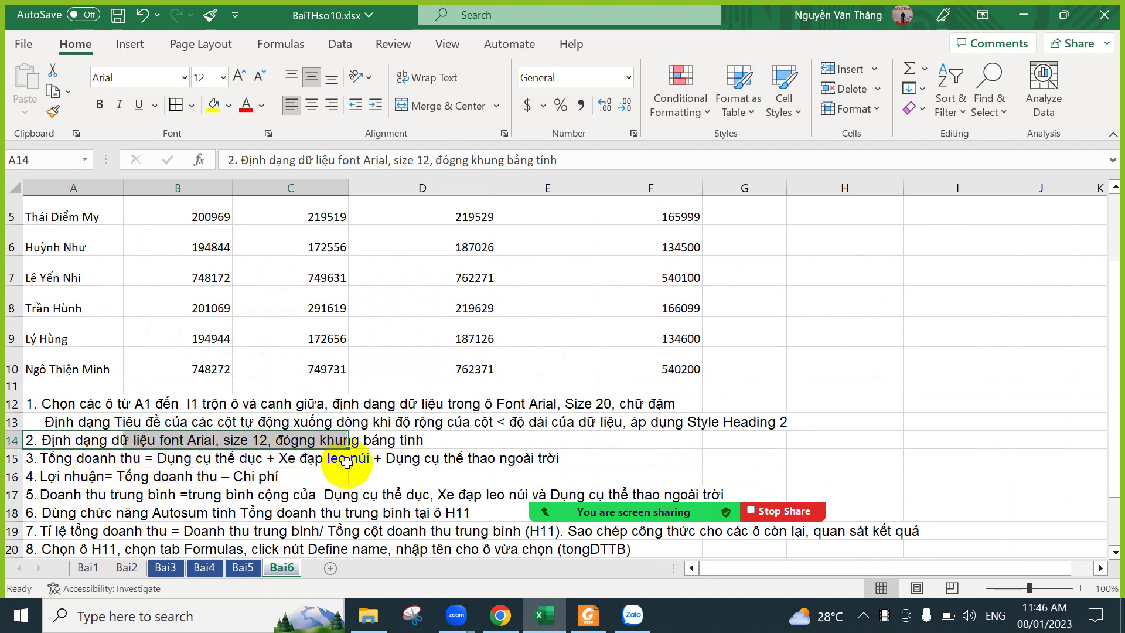
{"action": "left_click", "coordinate": [97, 462]}
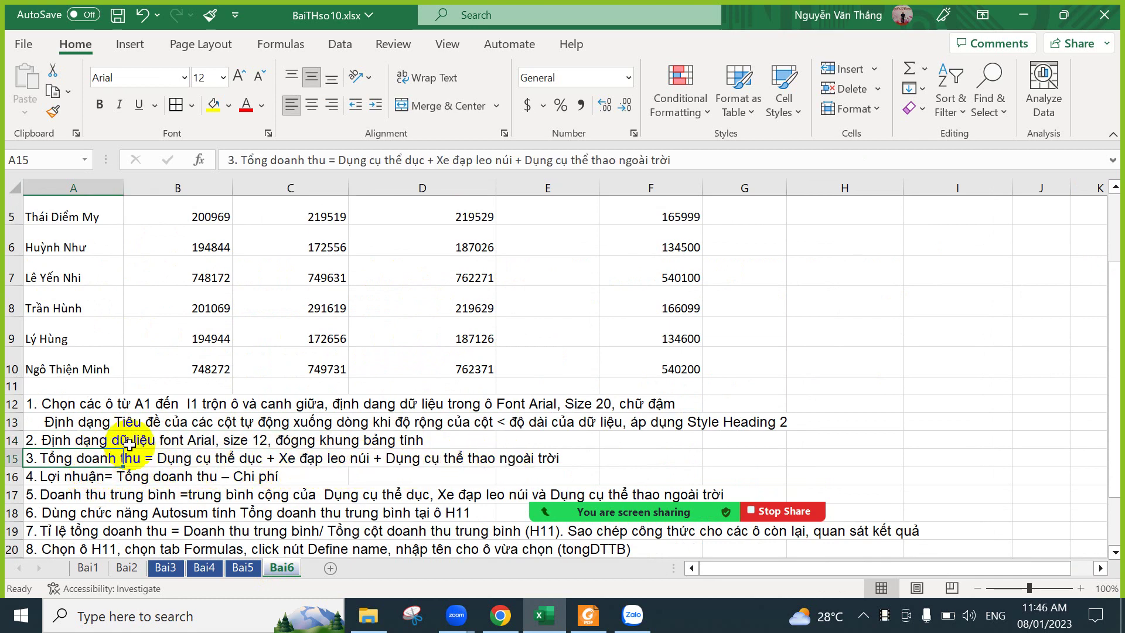
{"action": "scroll", "coordinate": [632, 313], "scroll_direction": "up", "scroll_amount": 2}
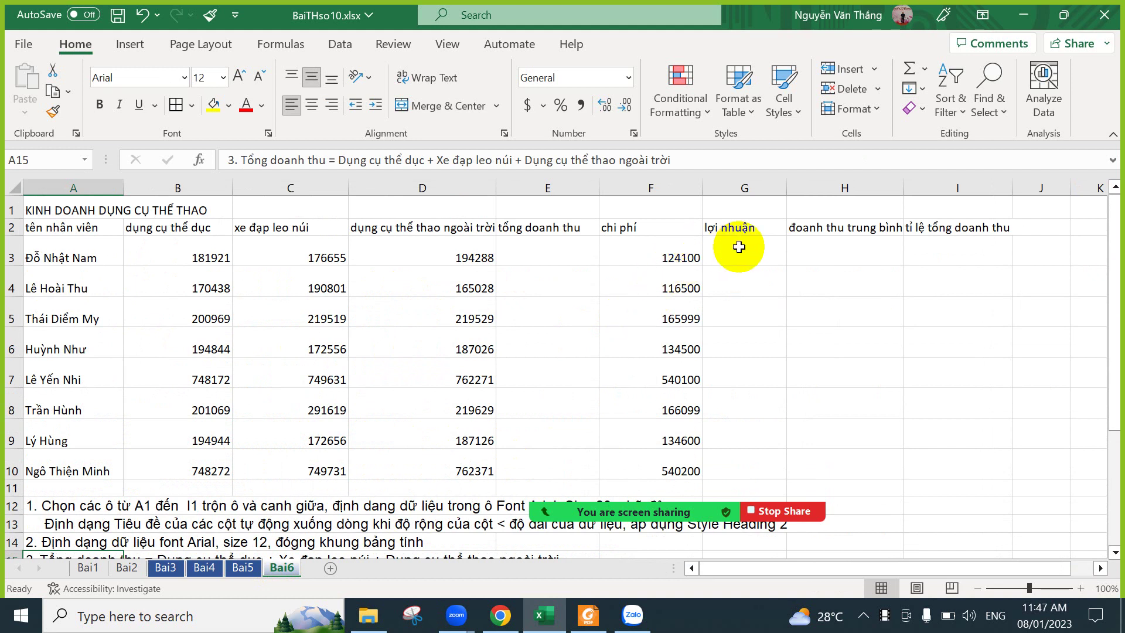
Enter =SUM(B3:D3) in H3 to total the first employee's revenue.
{"action": "left_click", "coordinate": [840, 252]}
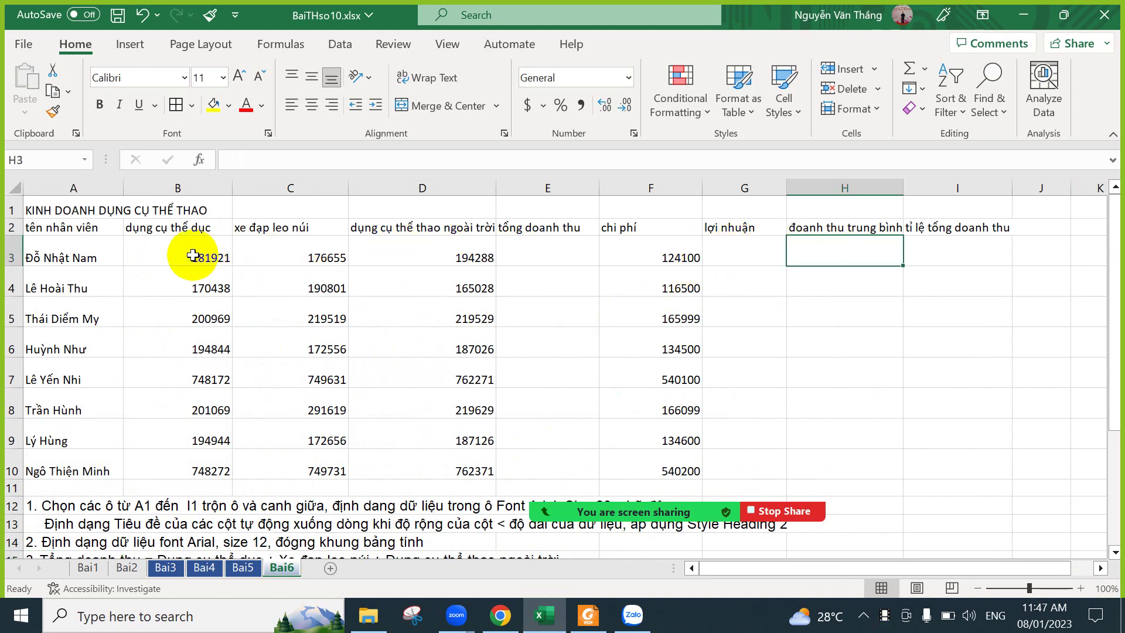
{"action": "left_click_drag", "start_coordinate": [195, 251], "coordinate": [438, 263]}
{"action": "left_click", "coordinate": [814, 256]}
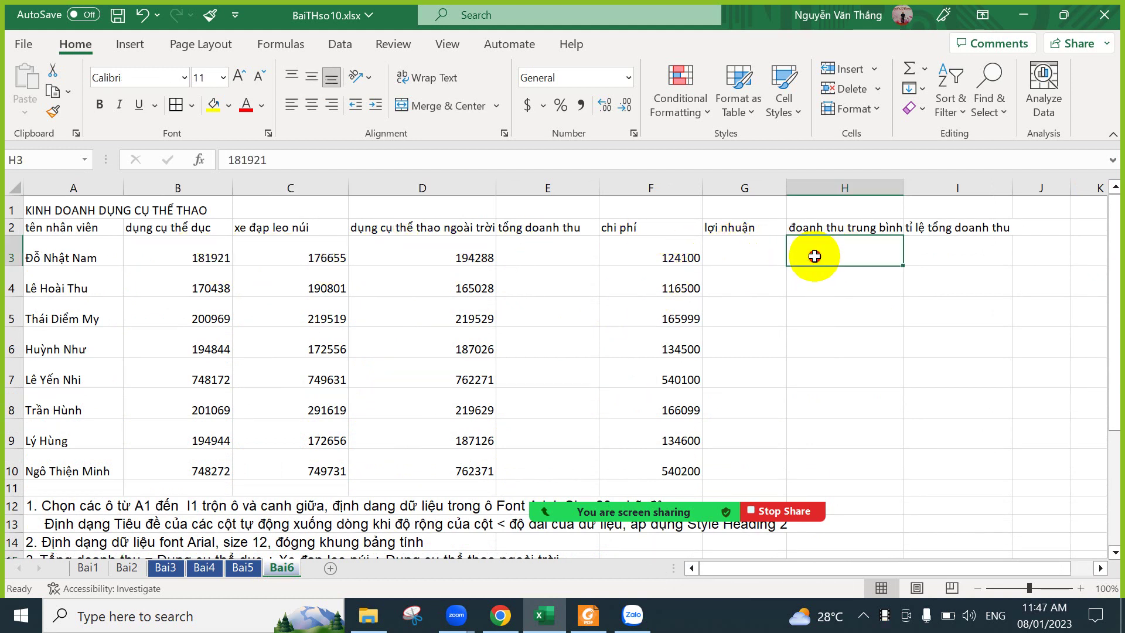
{"action": "type", "text": "=s"}
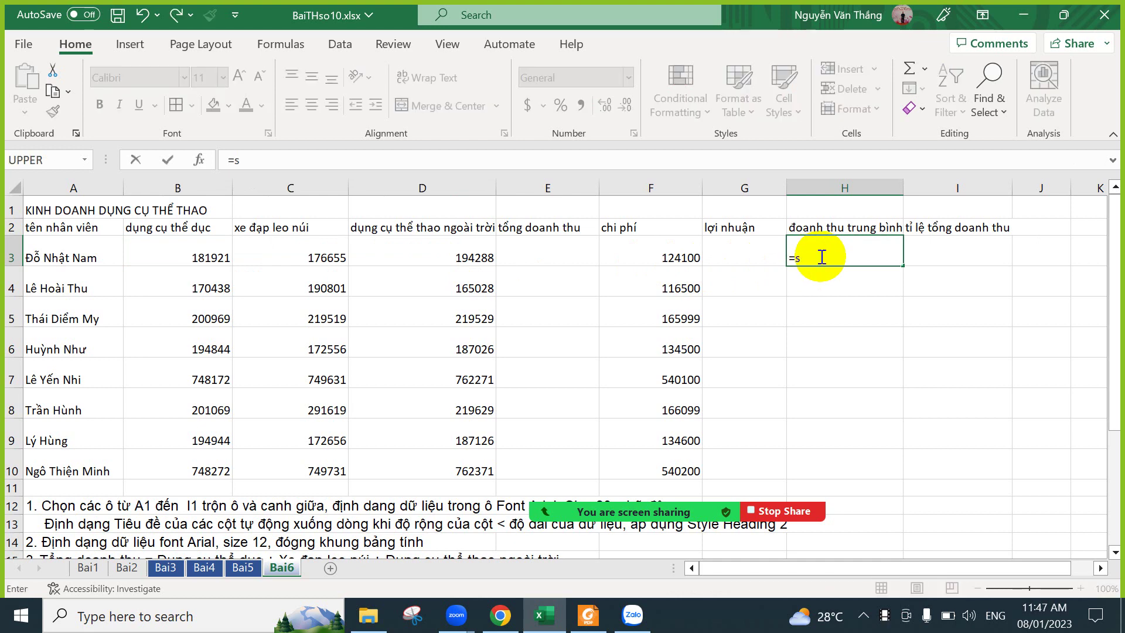
{"action": "type", "text": "um("}
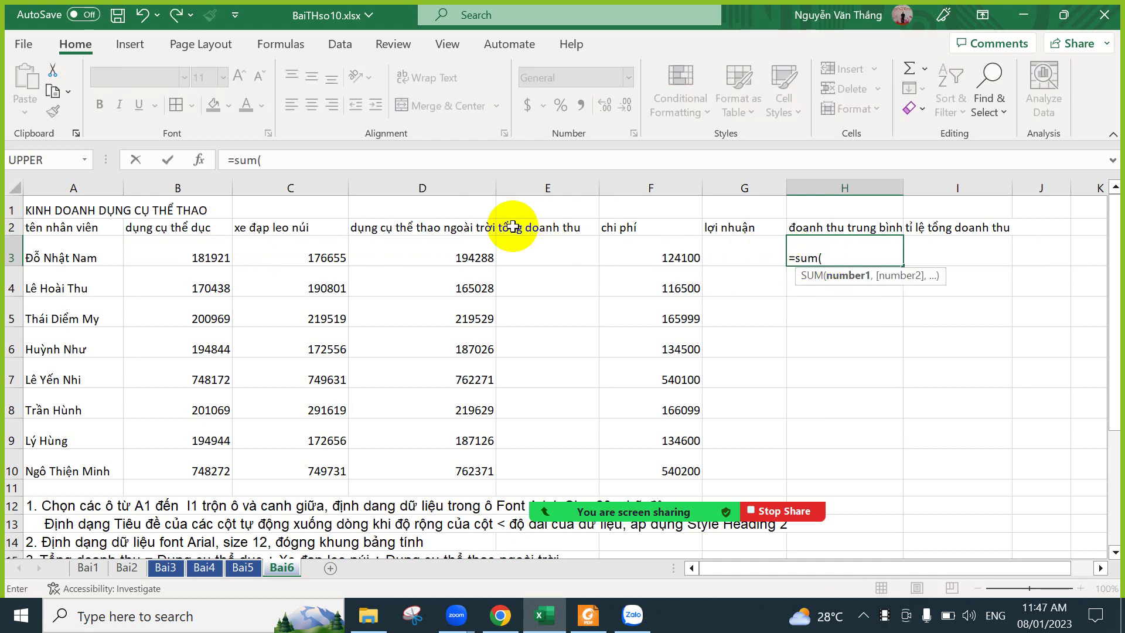
{"action": "left_click_drag", "start_coordinate": [226, 258], "coordinate": [438, 242]}
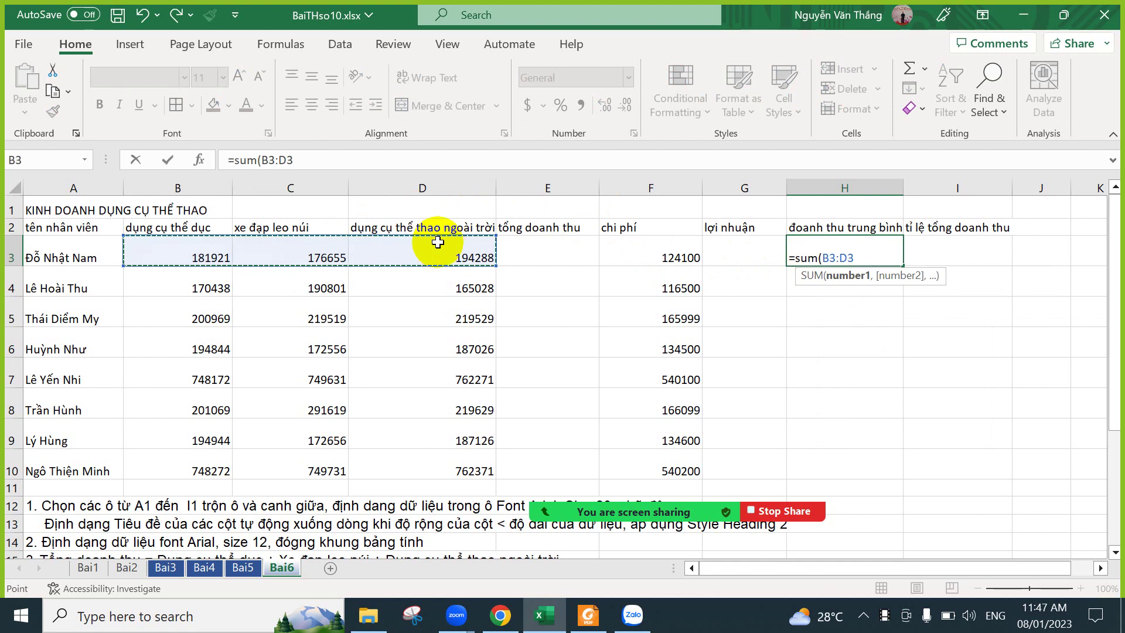
{"action": "key", "text": "Return"}
Select H3 down through the employee rows to H10 for the sum formula.
{"action": "key", "text": "Up"}
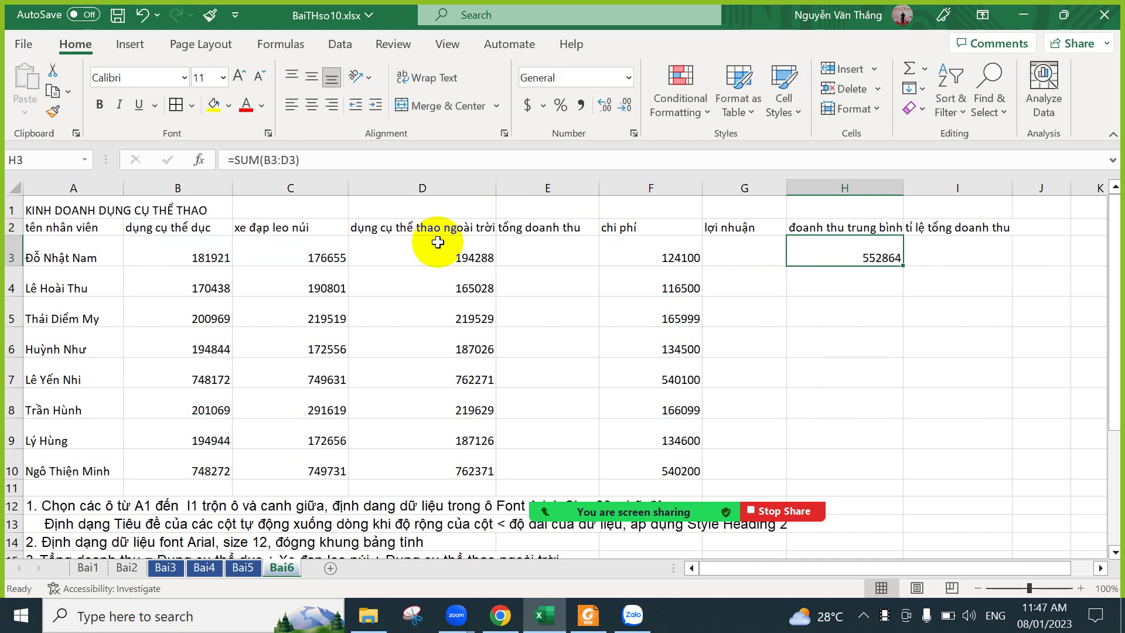
{"action": "key", "text": "ctrl+shift+Down"}
{"action": "key", "text": "ctrl+Up"}
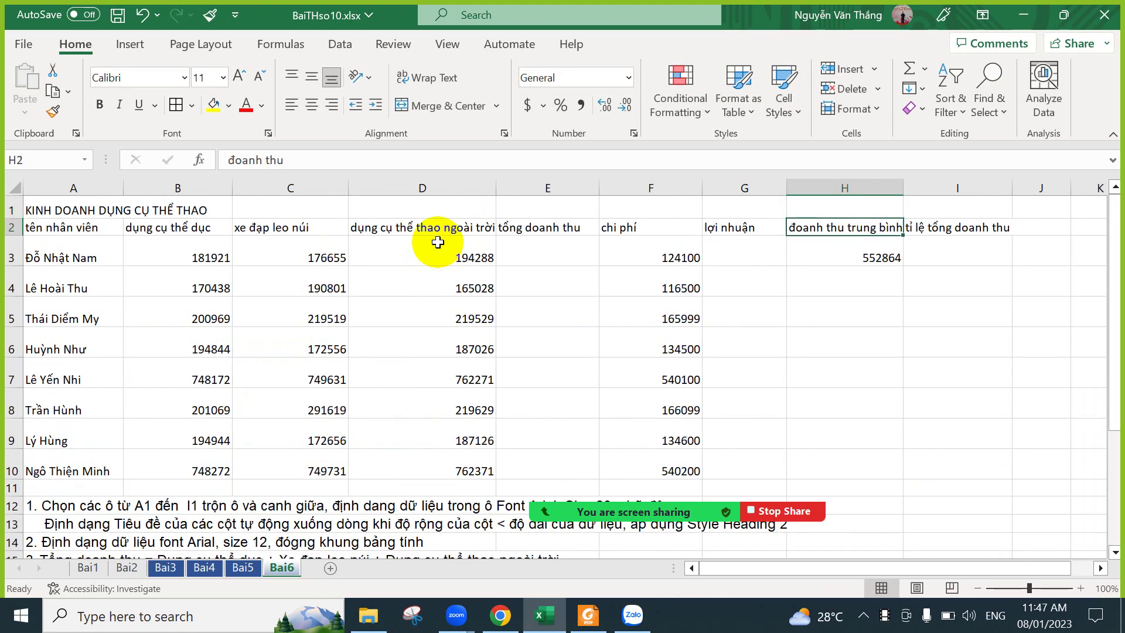
{"action": "key", "text": "Down"}
{"action": "key", "text": "shift+Down"}
{"action": "key", "text": "shift+Down"}
{"action": "key", "text": "shift+Down"}
{"action": "key", "text": "shift+Down"}
{"action": "key", "text": "shift+Down"}
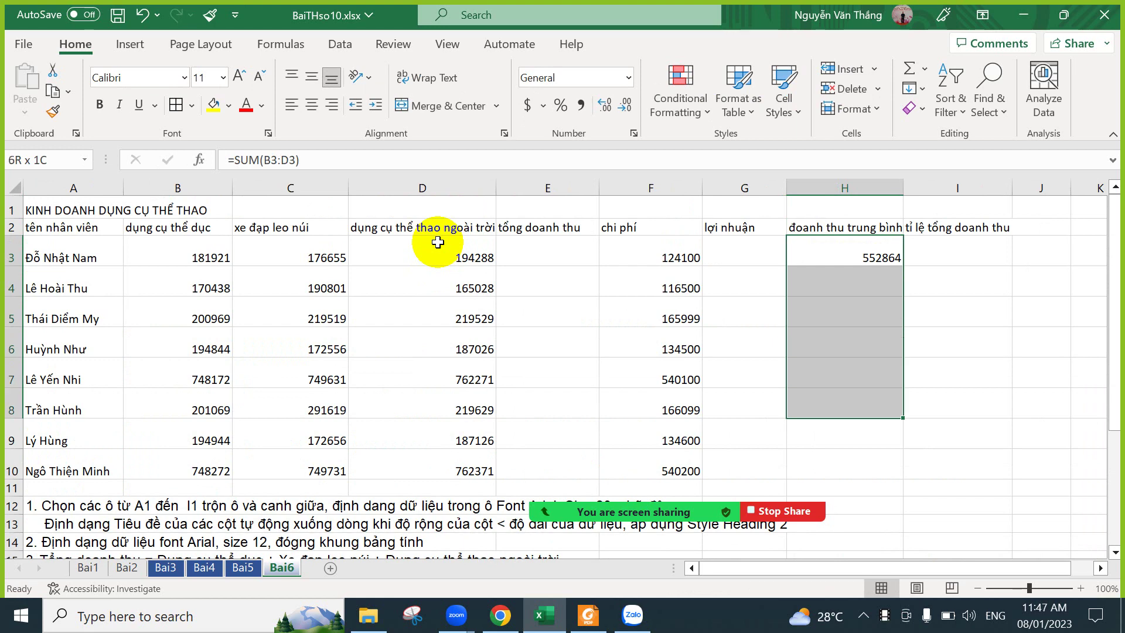
{"action": "key", "text": "shift+Down"}
{"action": "key", "text": "shift+Down"}
{"action": "key", "text": "shift+Down"}
{"action": "key", "text": "shift+Down"}
{"action": "key", "text": "shift+Down"}
{"action": "key", "text": "shift+Down"}
{"action": "key", "text": "shift+Down"}
{"action": "key", "text": "shift+Down"}
{"action": "key", "text": "shift+Down"}
{"action": "key", "text": "shift+Down"}
{"action": "key", "text": "shift+Down"}
{"action": "key", "text": "shift+Down"}
{"action": "key", "text": "shift+Up"}
{"action": "key", "text": "shift+Up"}
{"action": "key", "text": "shift+Up"}
{"action": "key", "text": "shift+Up"}
{"action": "key", "text": "shift+Up"}
{"action": "key", "text": "shift+Up"}
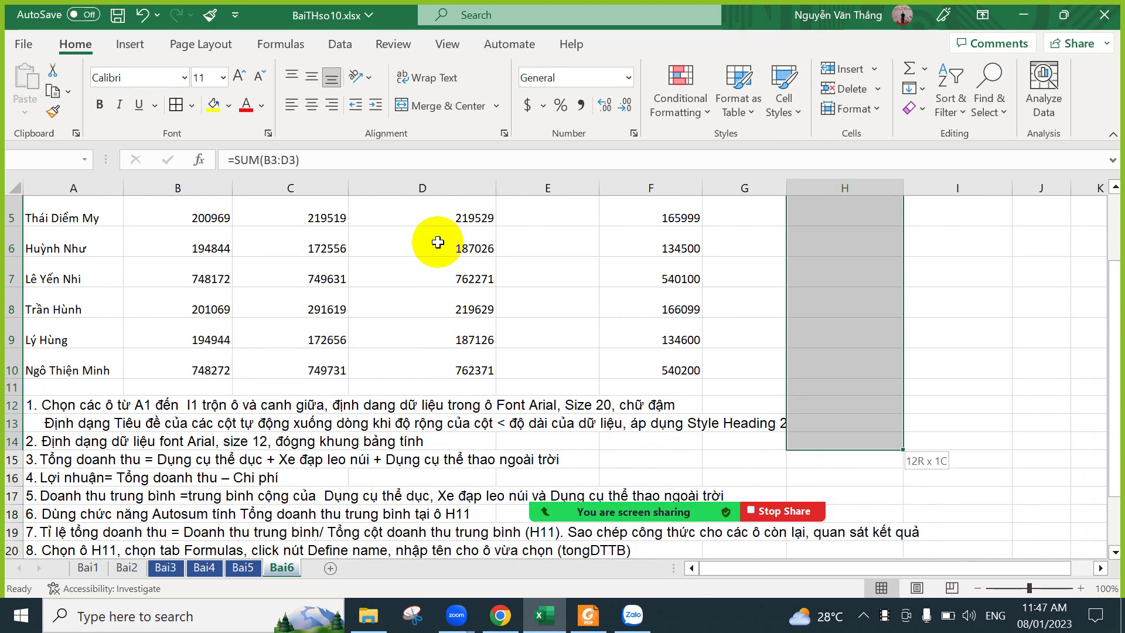
{"action": "key", "text": "shift+Up"}
{"action": "key", "text": "shift+Up"}
{"action": "key", "text": "shift+Up"}
{"action": "key", "text": "shift+Up"}
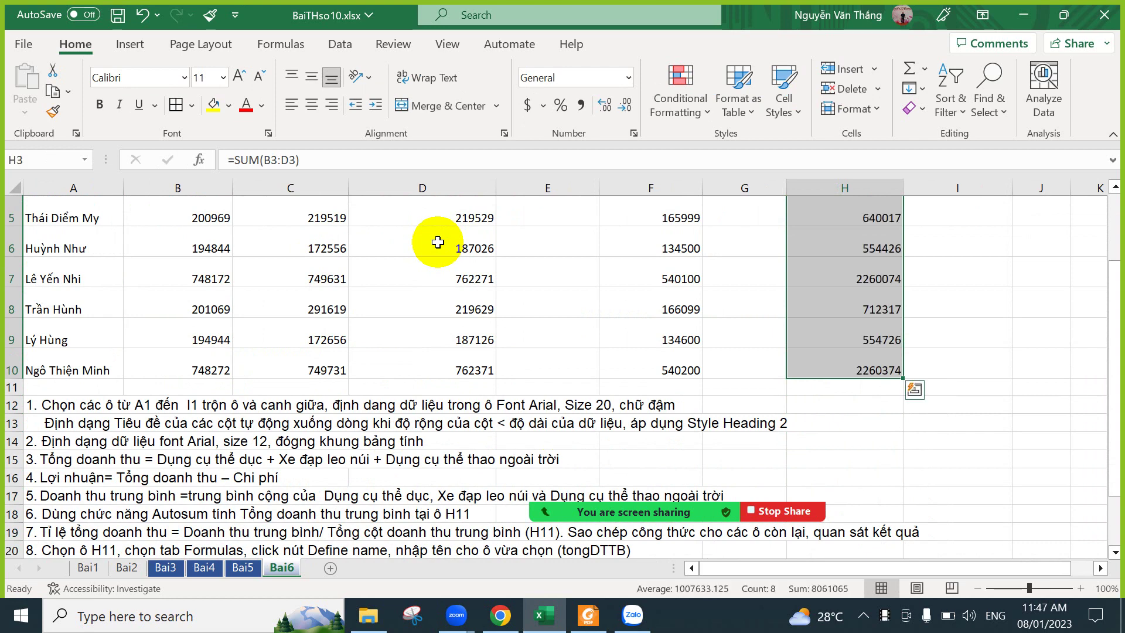
{"action": "key", "text": "Up"}
{"action": "key", "text": "Up"}
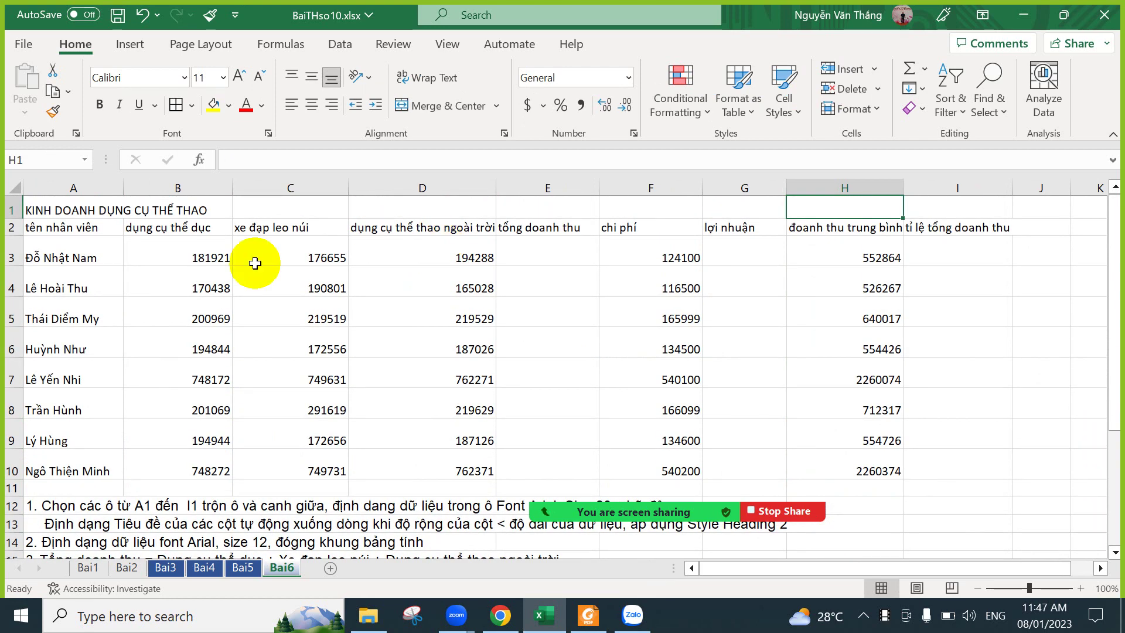
Enter =SUM(B3:D3) in E3, the first tổng doanh thu cell.
{"action": "scroll", "coordinate": [59, 469], "scroll_direction": "down", "scroll_amount": 2}
{"action": "scroll", "coordinate": [62, 486], "scroll_direction": "down", "scroll_amount": 1}
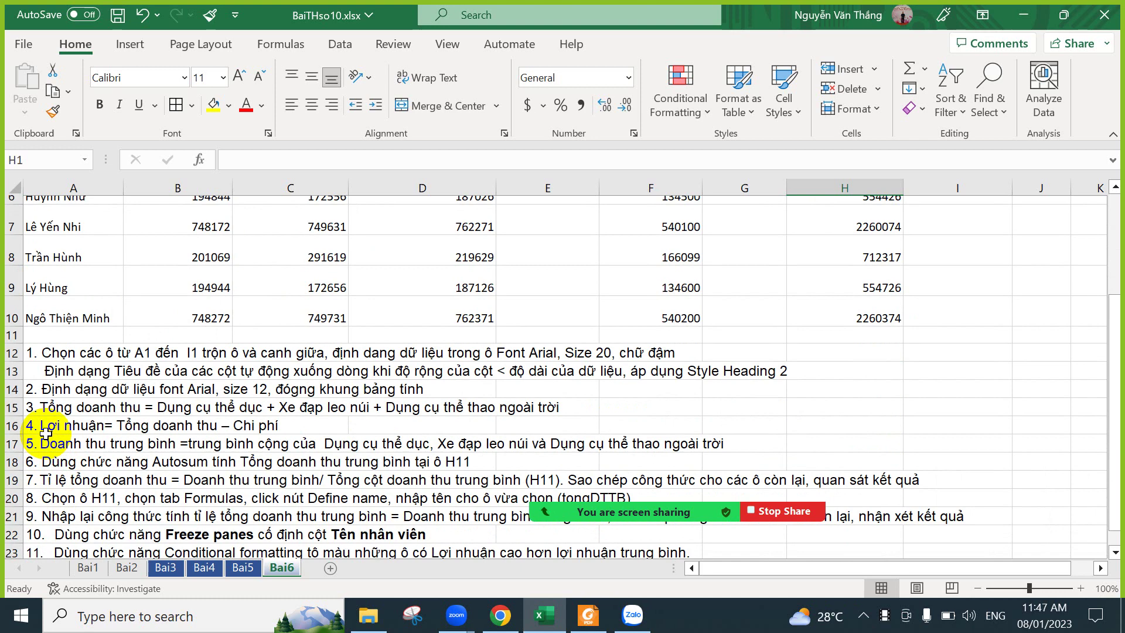
{"action": "scroll", "coordinate": [713, 251], "scroll_direction": "up", "scroll_amount": 3}
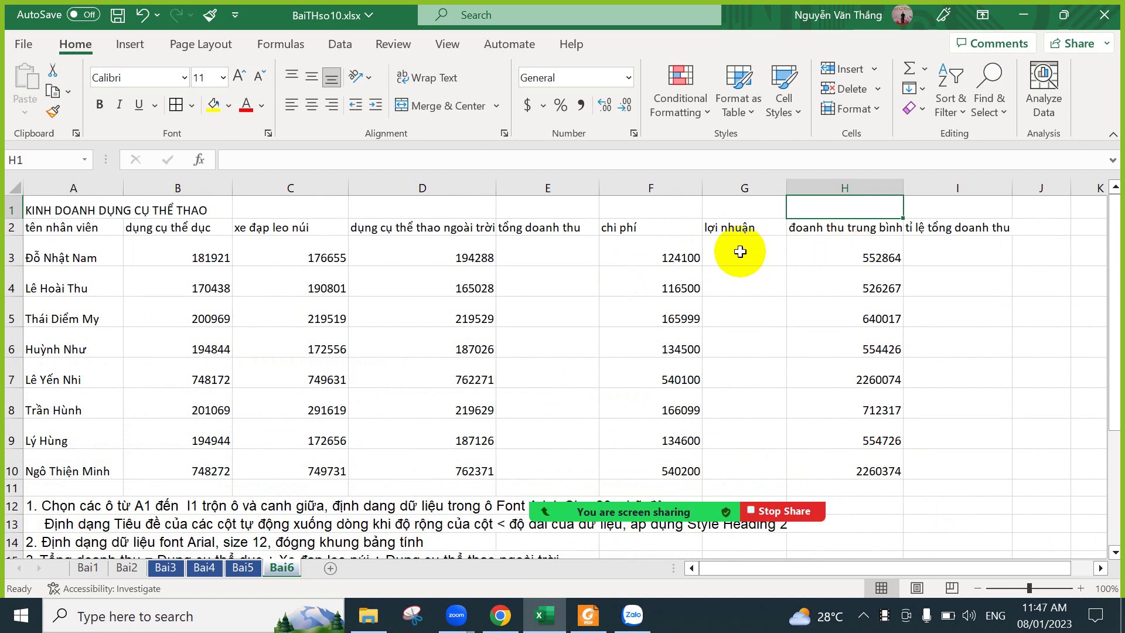
{"action": "left_click", "coordinate": [841, 249]}
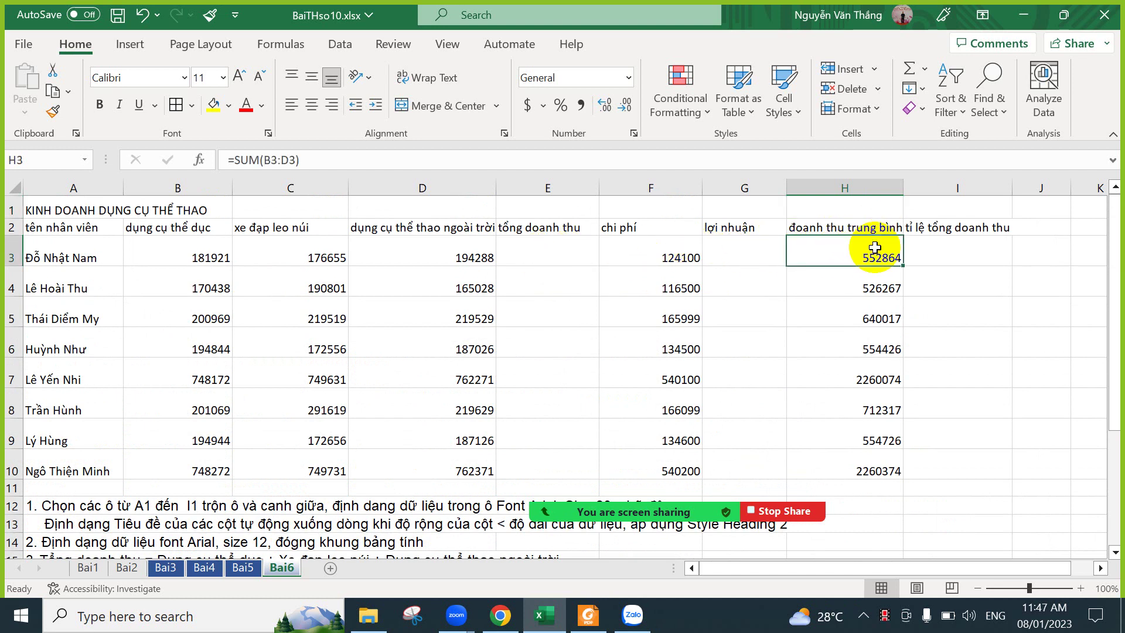
{"action": "left_click", "coordinate": [543, 249]}
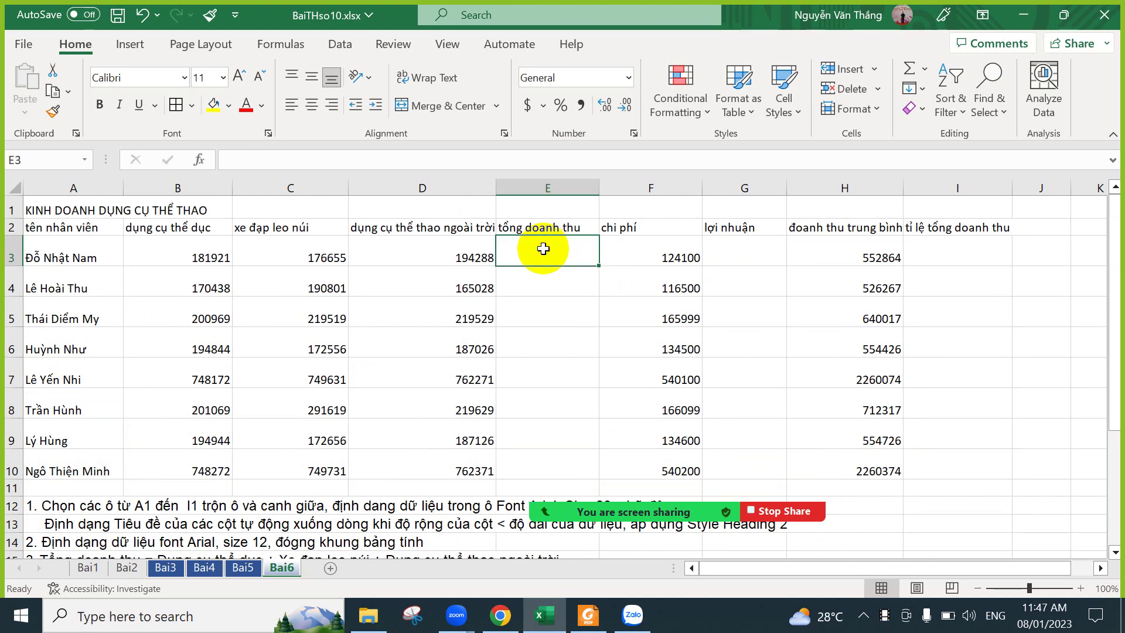
{"action": "type", "text": "=sum"}
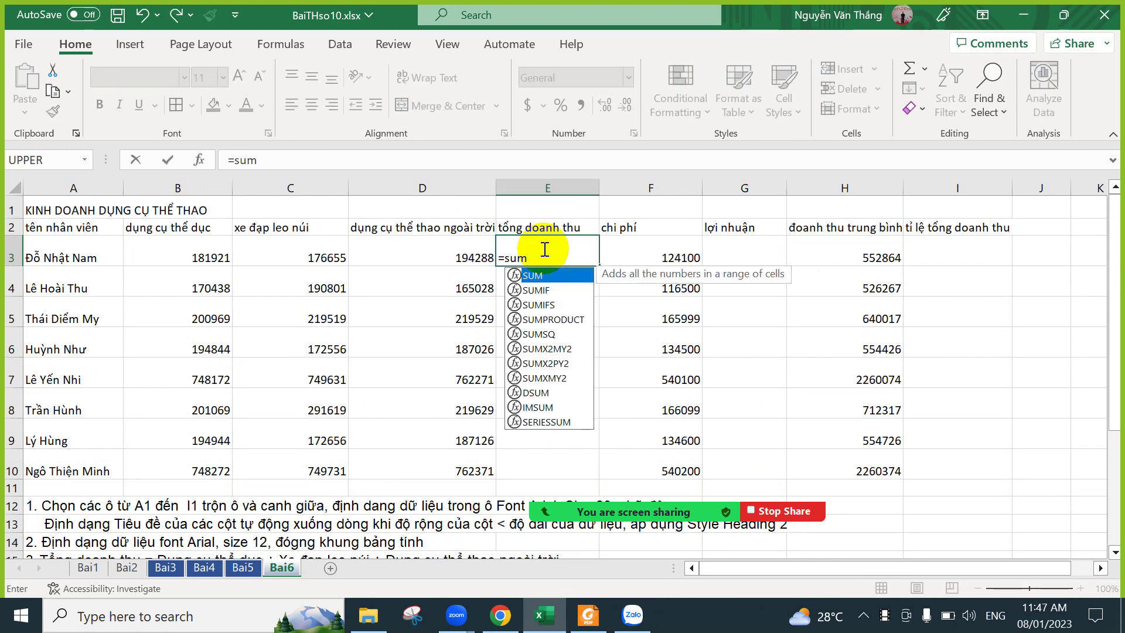
{"action": "type", "text": "("}
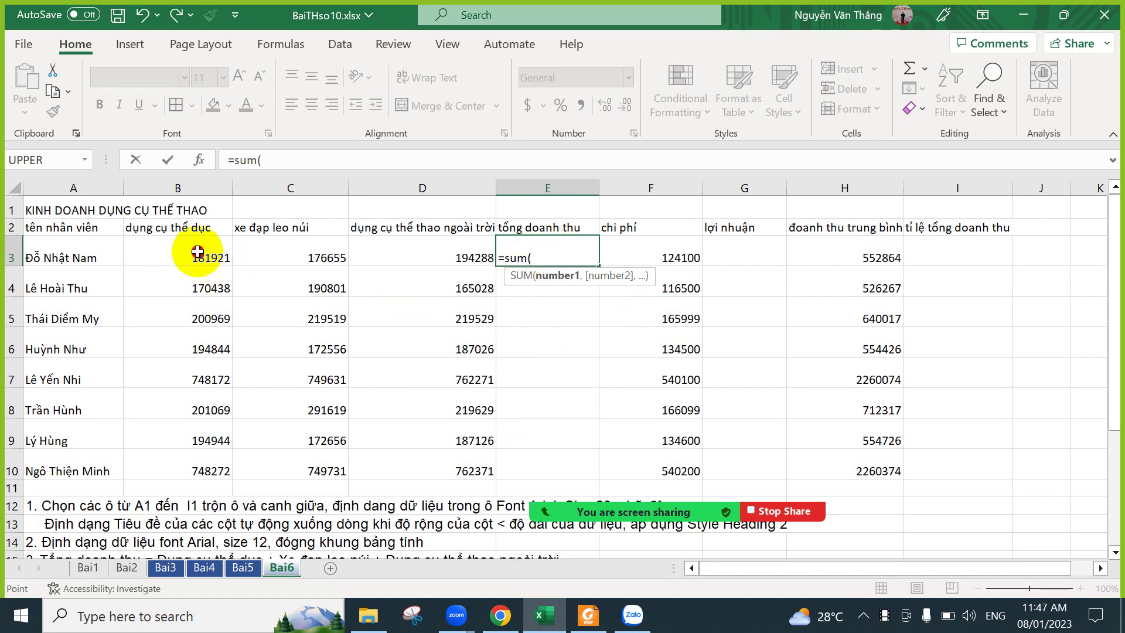
{"action": "left_click_drag", "start_coordinate": [195, 251], "coordinate": [399, 255]}
{"action": "type", "text": ")"}
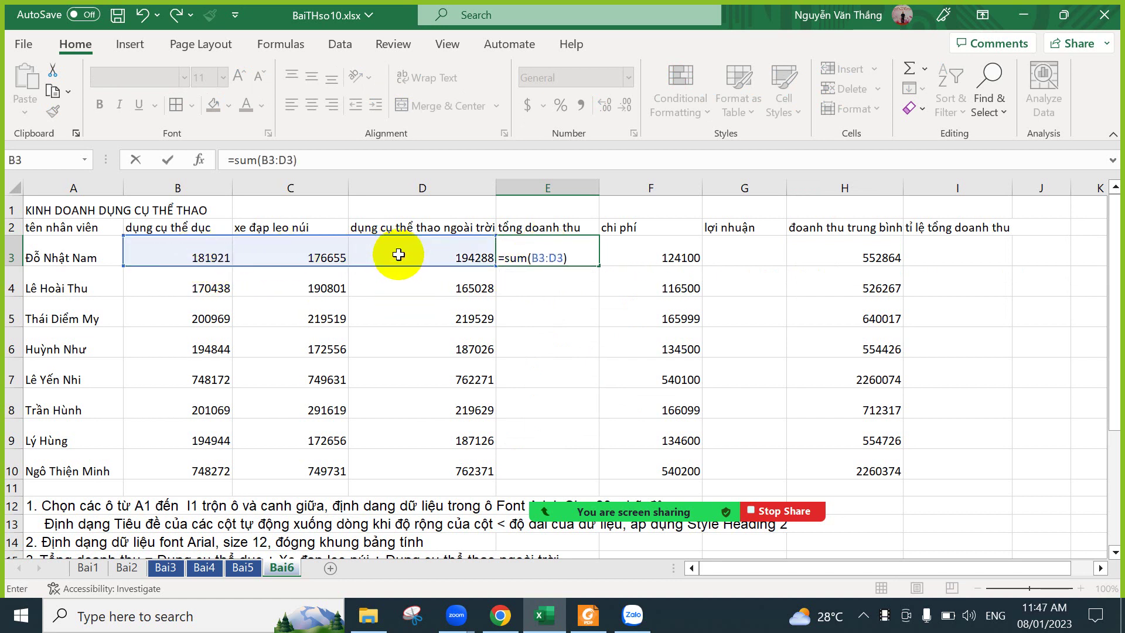
{"action": "key", "text": "Return"}
Delete the misplaced sums in H3:H10 and copy E3's formula down to E10.
{"action": "left_click_drag", "start_coordinate": [852, 252], "coordinate": [859, 468]}
{"action": "key", "text": "Delete"}
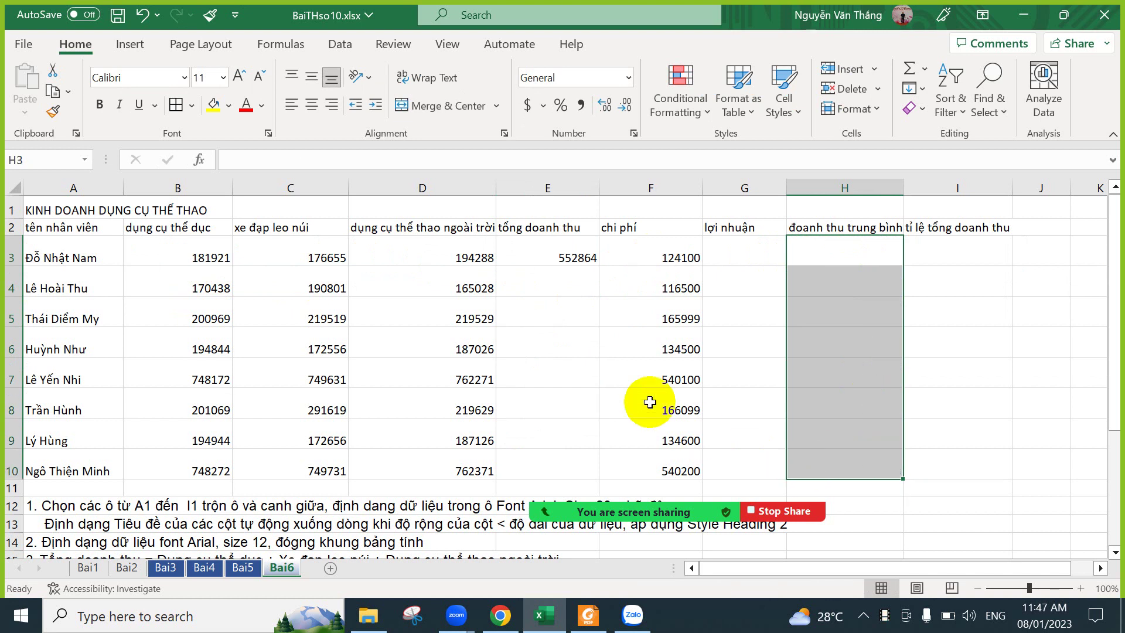
{"action": "left_click", "coordinate": [579, 254]}
{"action": "left_click_drag", "start_coordinate": [597, 265], "coordinate": [592, 478]}
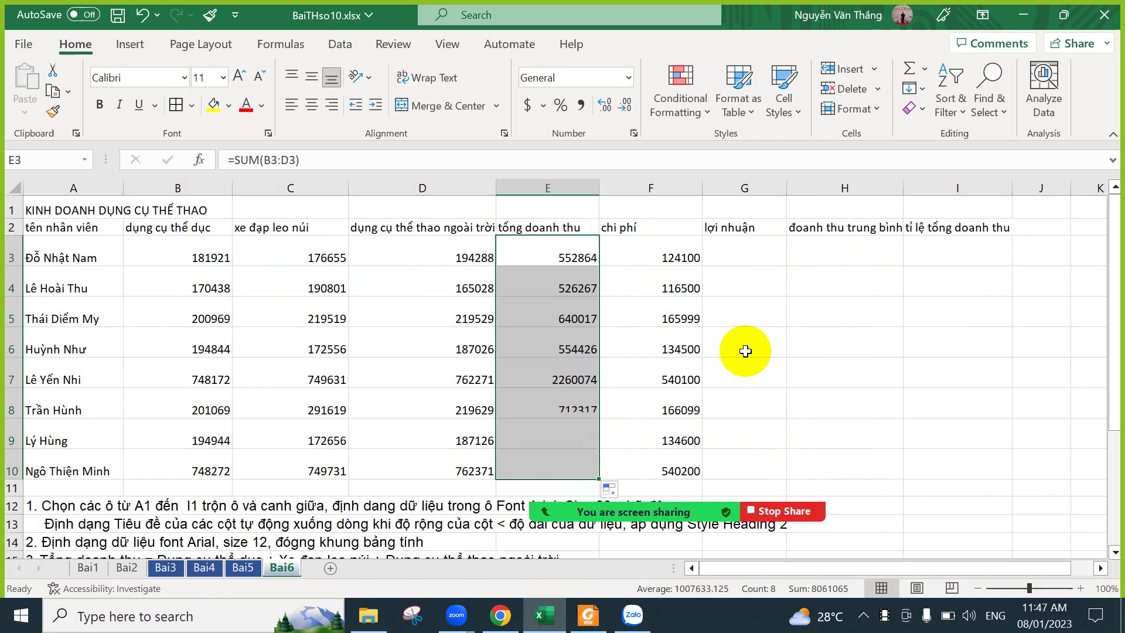
{"action": "left_click", "coordinate": [757, 255]}
{"action": "type", "text": "="}
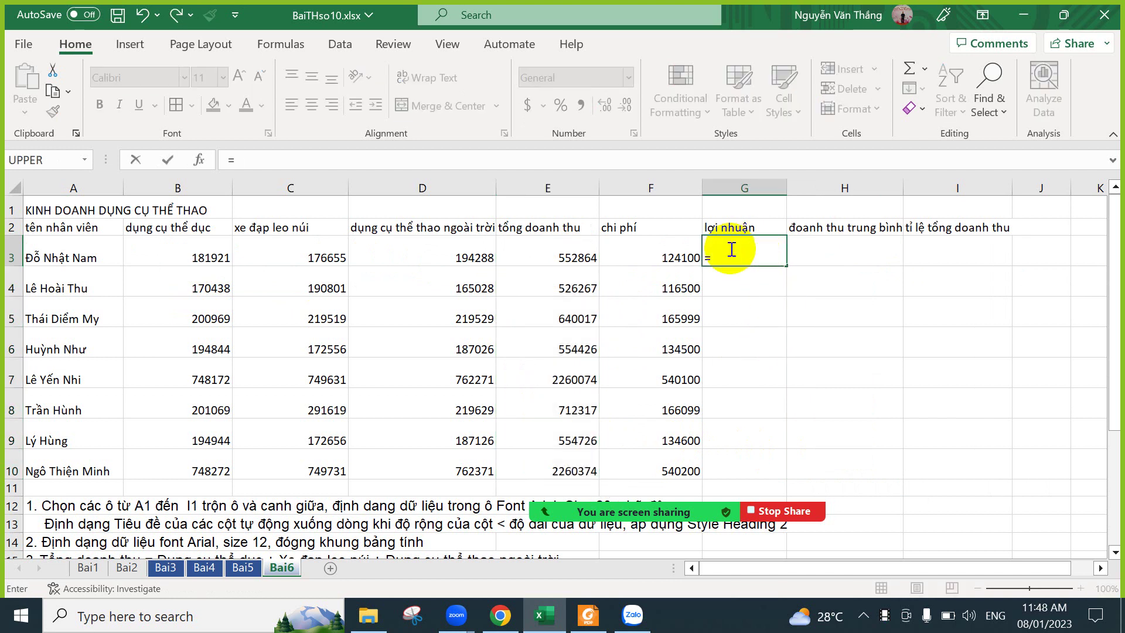
{"action": "left_click", "coordinate": [571, 260]}
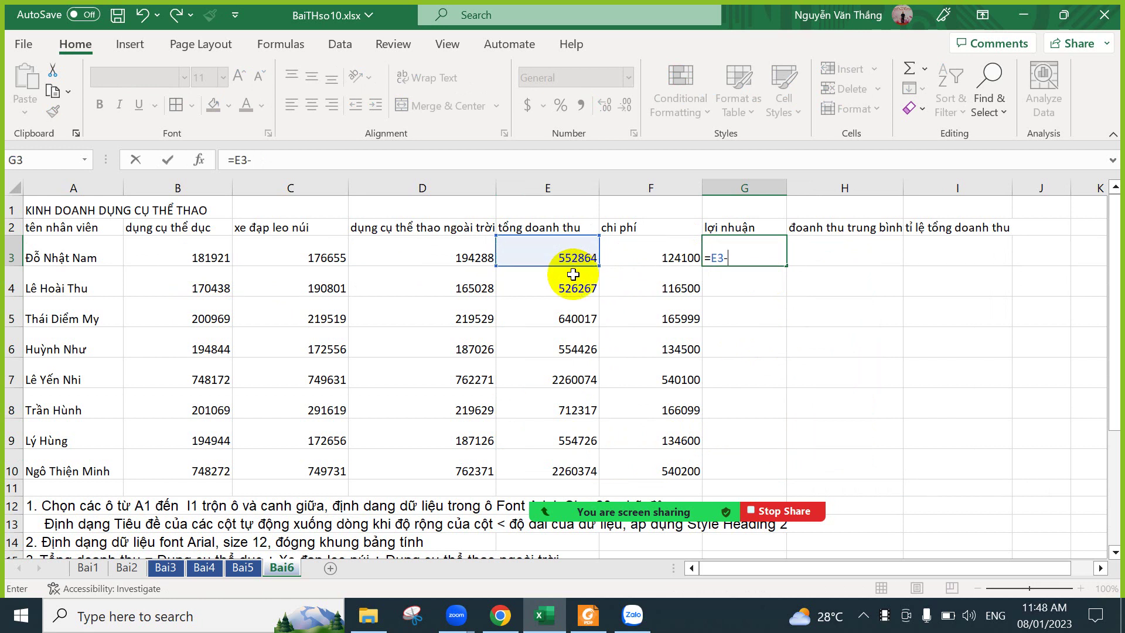
{"action": "left_click", "coordinate": [674, 256]}
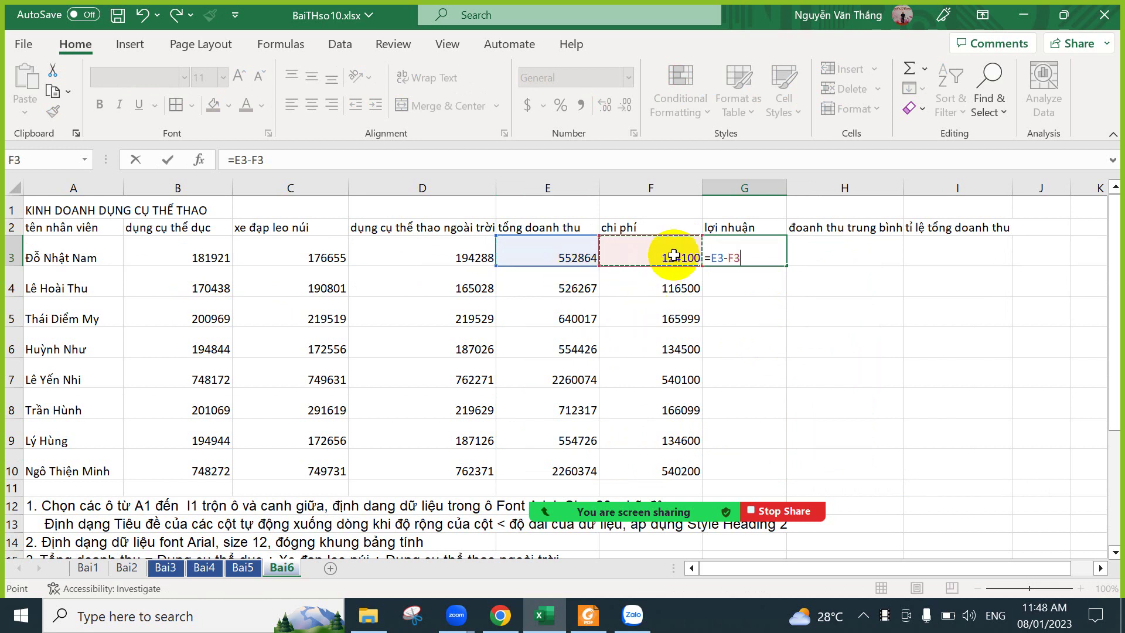
{"action": "key", "text": "Return"}
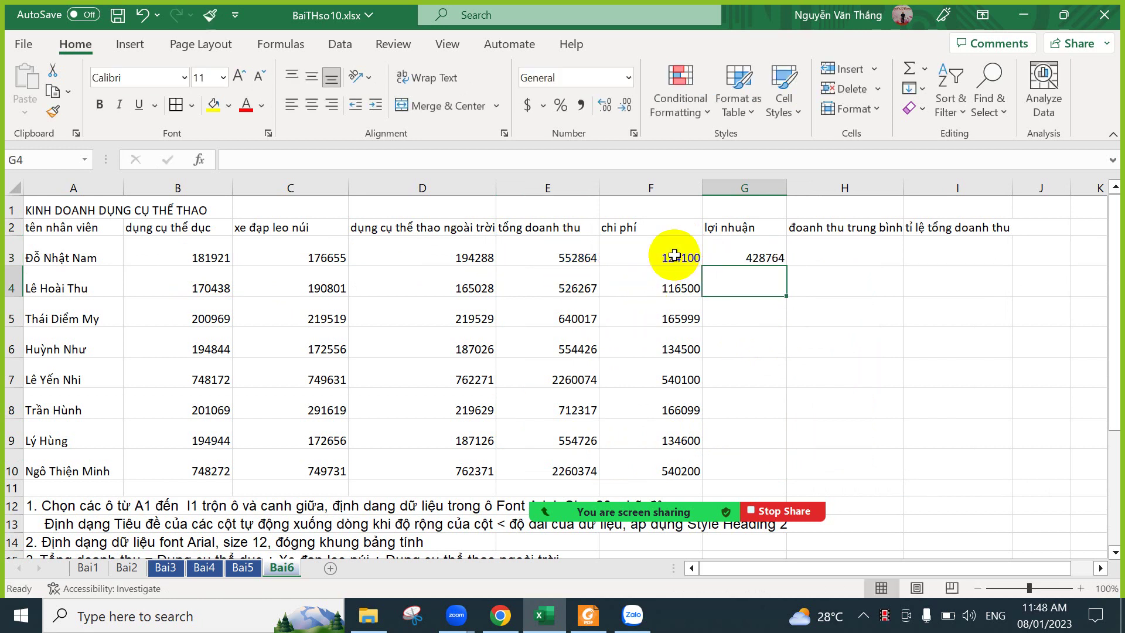
{"action": "left_click", "coordinate": [772, 249]}
{"action": "left_click_drag", "start_coordinate": [785, 265], "coordinate": [779, 477]}
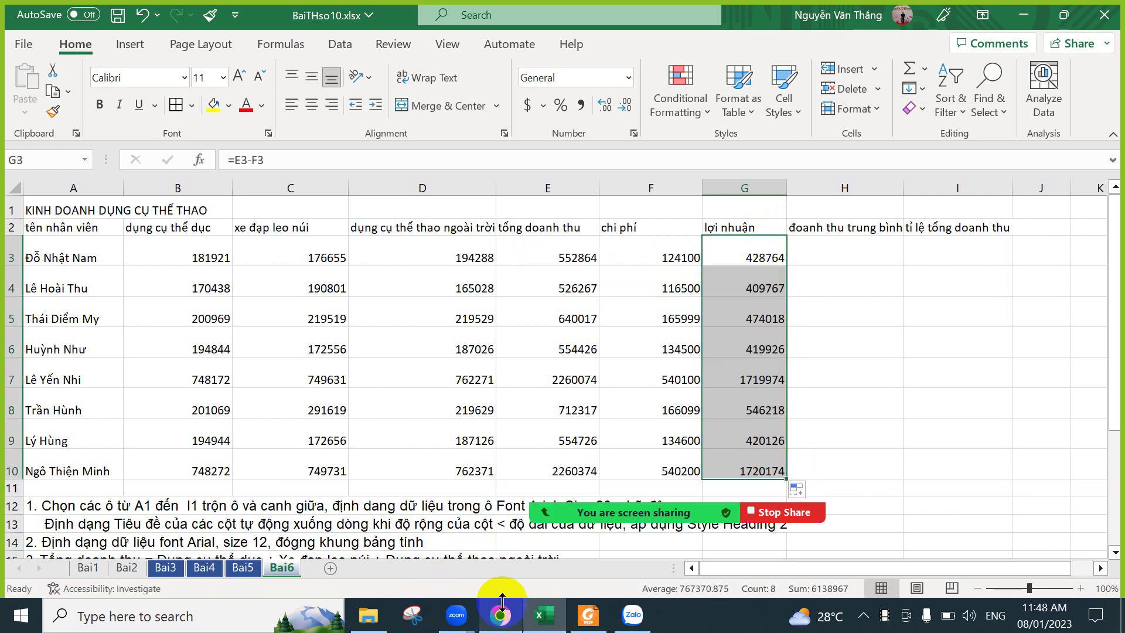
{"action": "scroll", "coordinate": [512, 402], "scroll_direction": "down", "scroll_amount": 3}
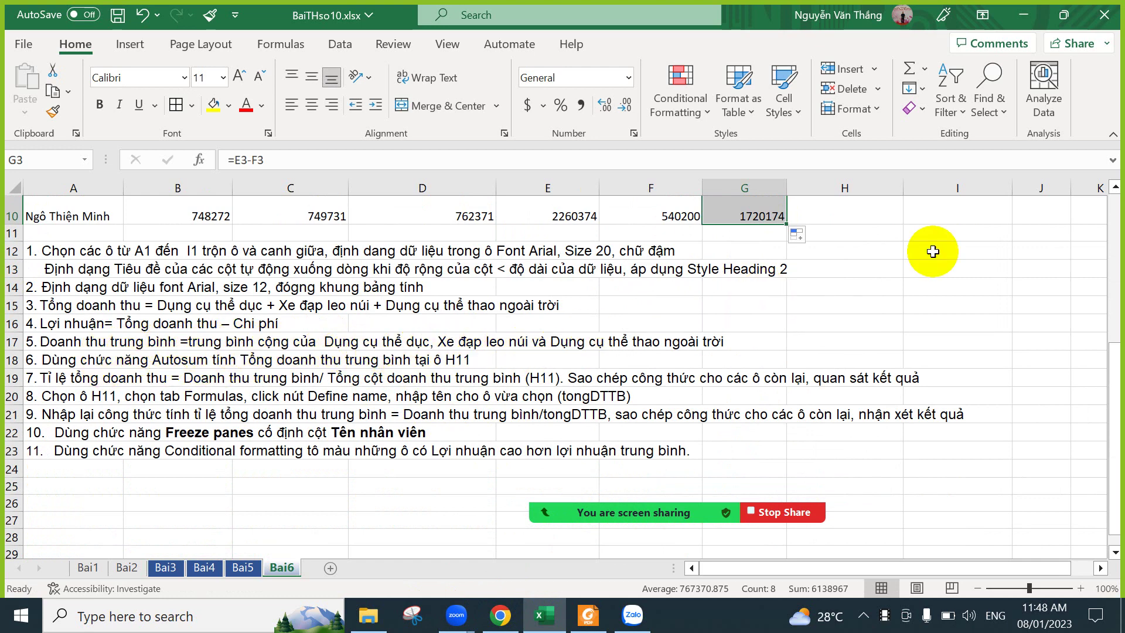
{"action": "scroll", "coordinate": [932, 249], "scroll_direction": "up", "scroll_amount": 3}
Enter =AVERAGE(B3:D3) in H3 for the first employee's average revenue.
{"action": "left_click", "coordinate": [849, 260]}
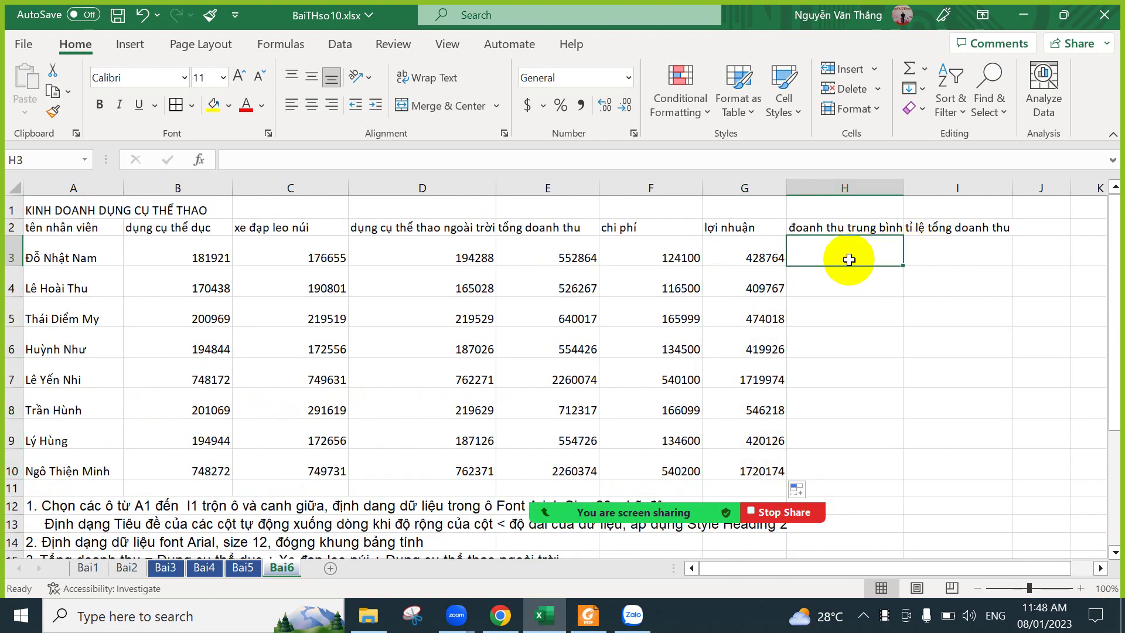
{"action": "type", "text": "=av"}
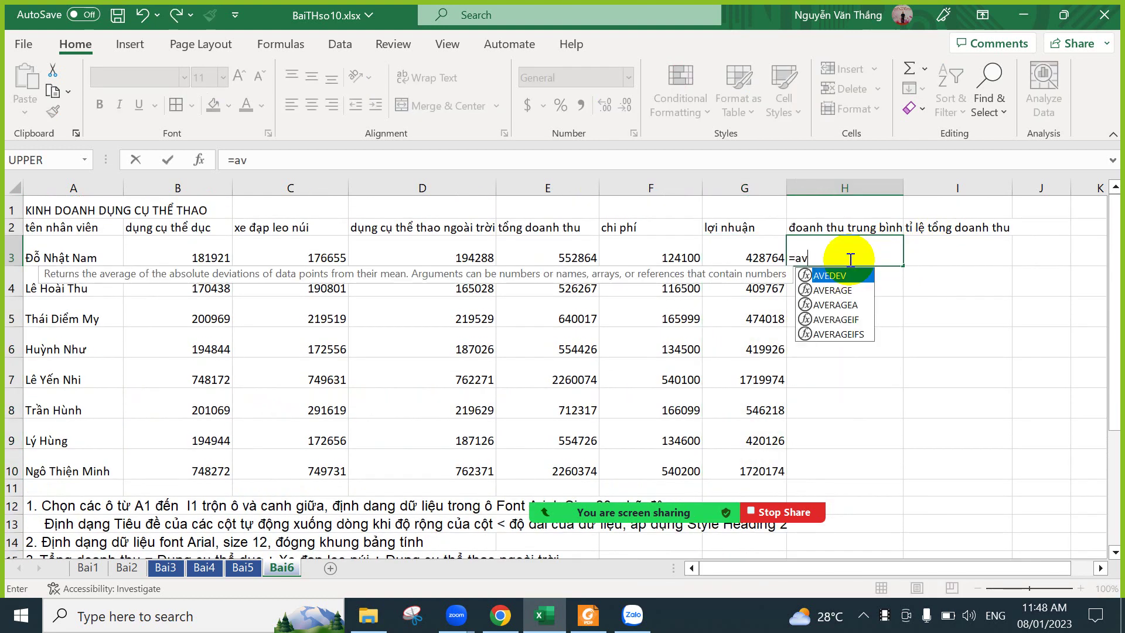
{"action": "double_click", "coordinate": [833, 290]}
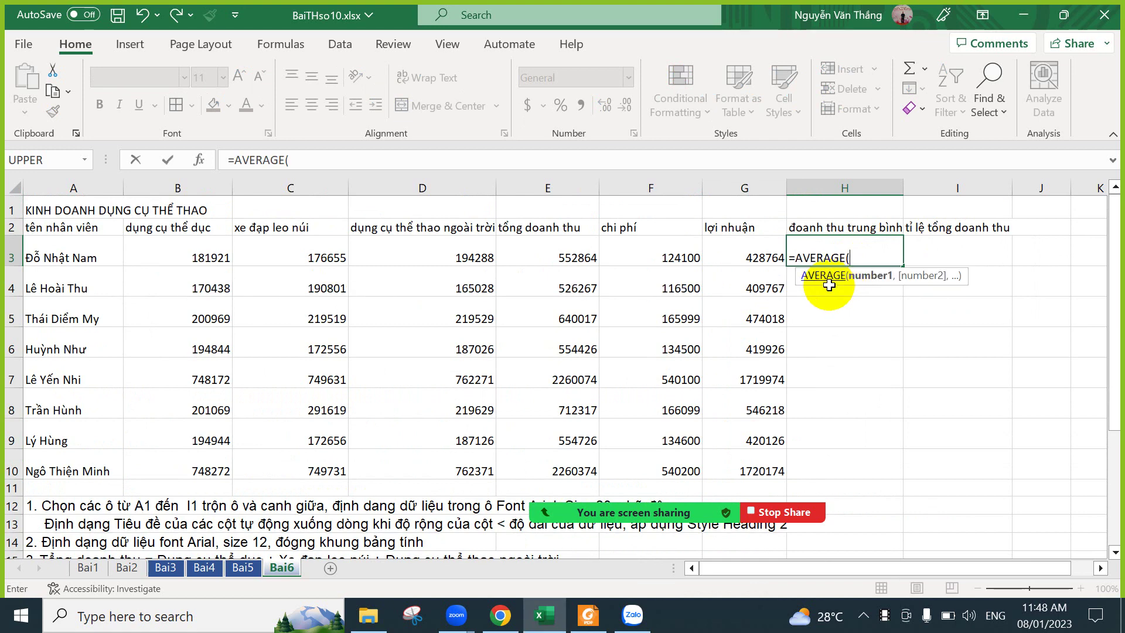
{"action": "left_click_drag", "start_coordinate": [201, 256], "coordinate": [472, 253]}
{"action": "key", "text": "Return"}
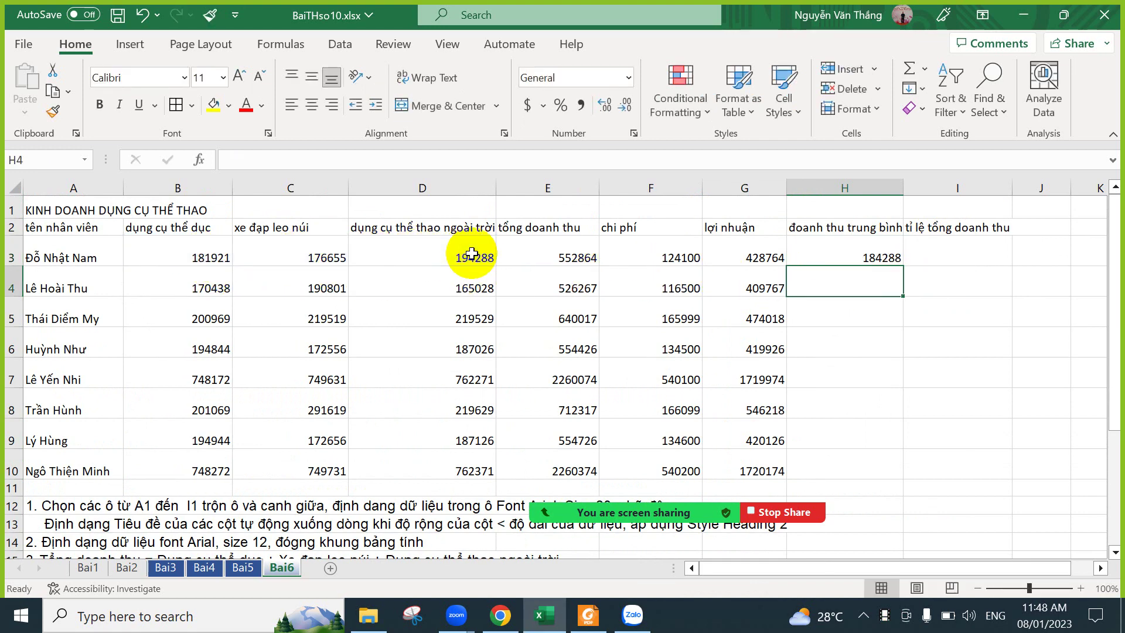
Fill the H3 average formula down H3:H10 with Ctrl+D.
{"action": "key", "text": "Up"}
{"action": "key", "text": "shift+Down"}
{"action": "key", "text": "shift+Down"}
{"action": "key", "text": "shift+Down"}
{"action": "key", "text": "shift+Down"}
{"action": "key", "text": "shift+Down"}
{"action": "key", "text": "shift+Down"}
{"action": "key", "text": "shift+Down"}
{"action": "key", "text": "shift+Down"}
{"action": "key", "text": "shift+Down"}
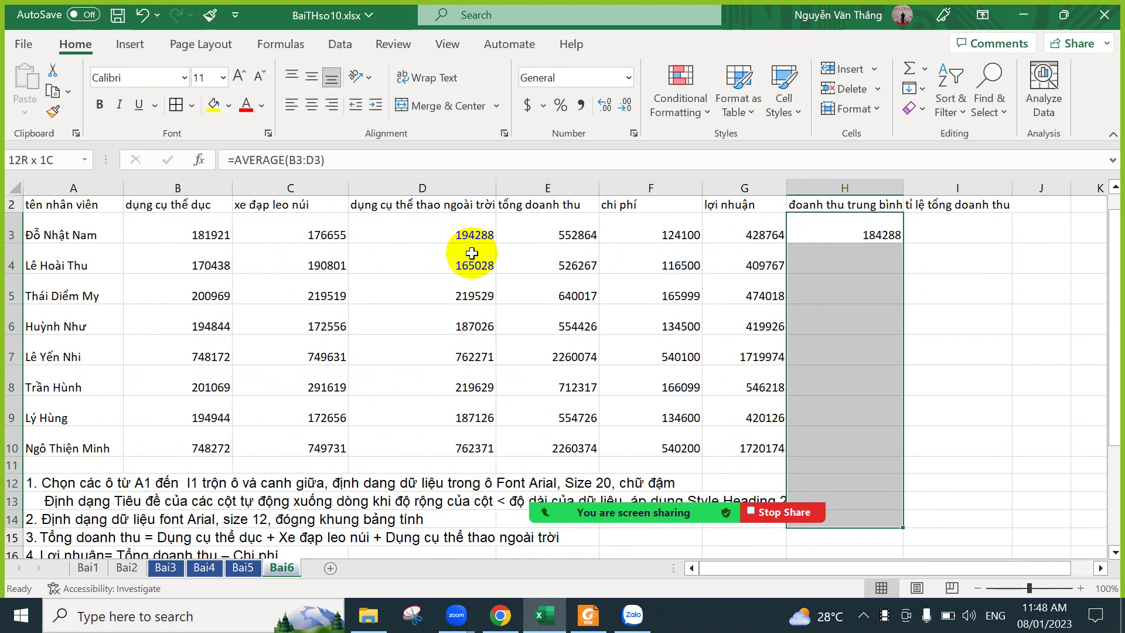
{"action": "key", "text": "shift+Up"}
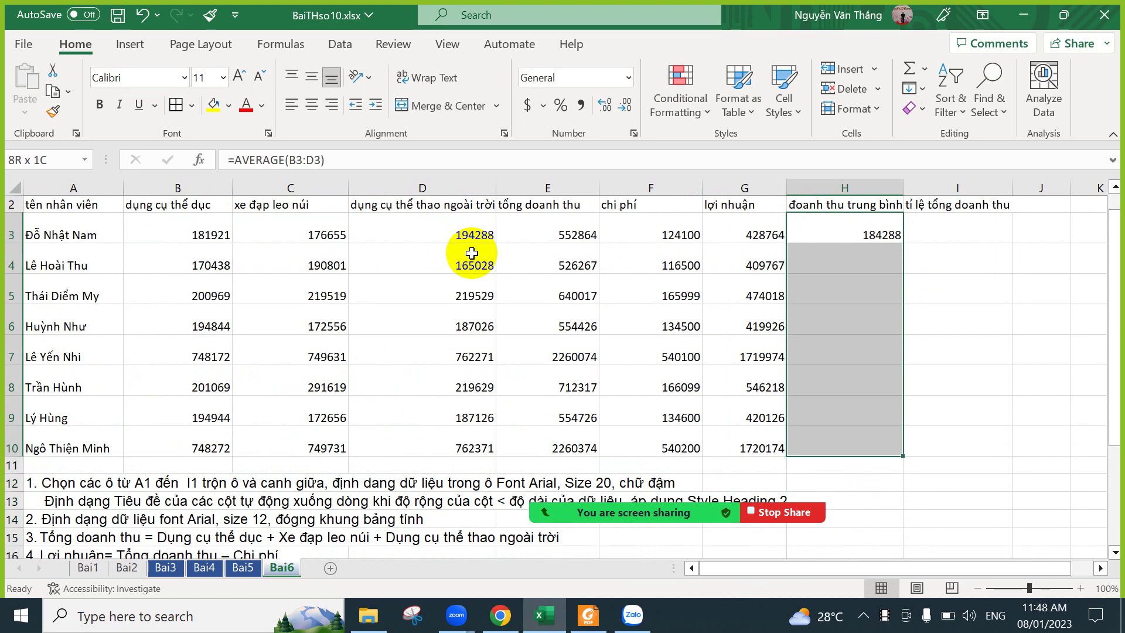
{"action": "key", "text": "ctrl+d"}
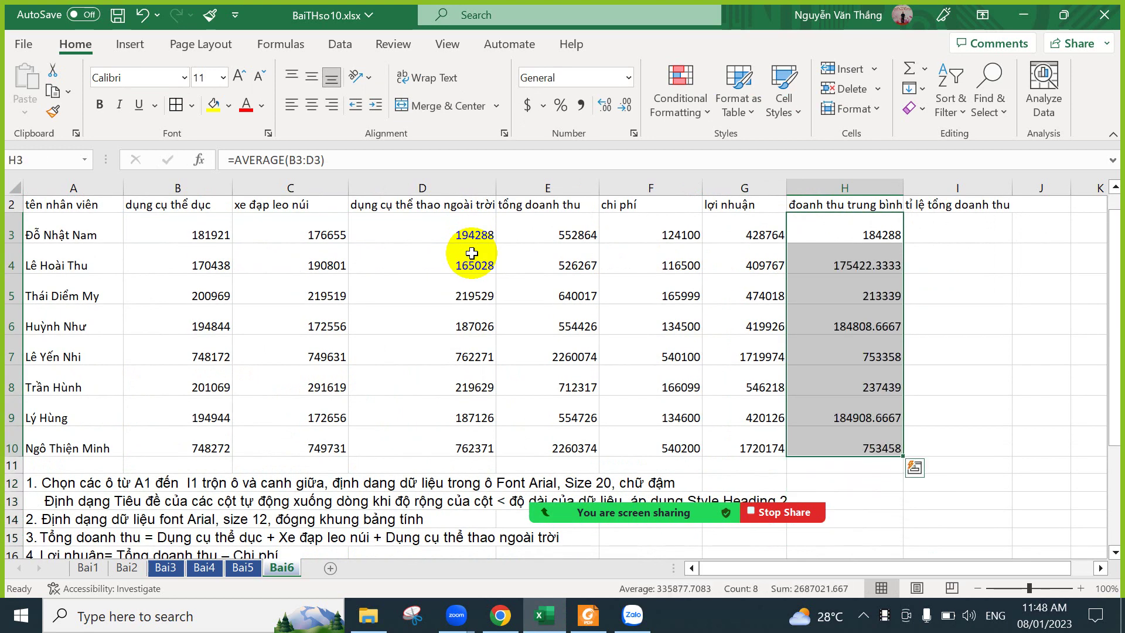
{"action": "left_click", "coordinate": [335, 502]}
{"action": "scroll", "coordinate": [336, 503], "scroll_direction": "down", "scroll_amount": 2}
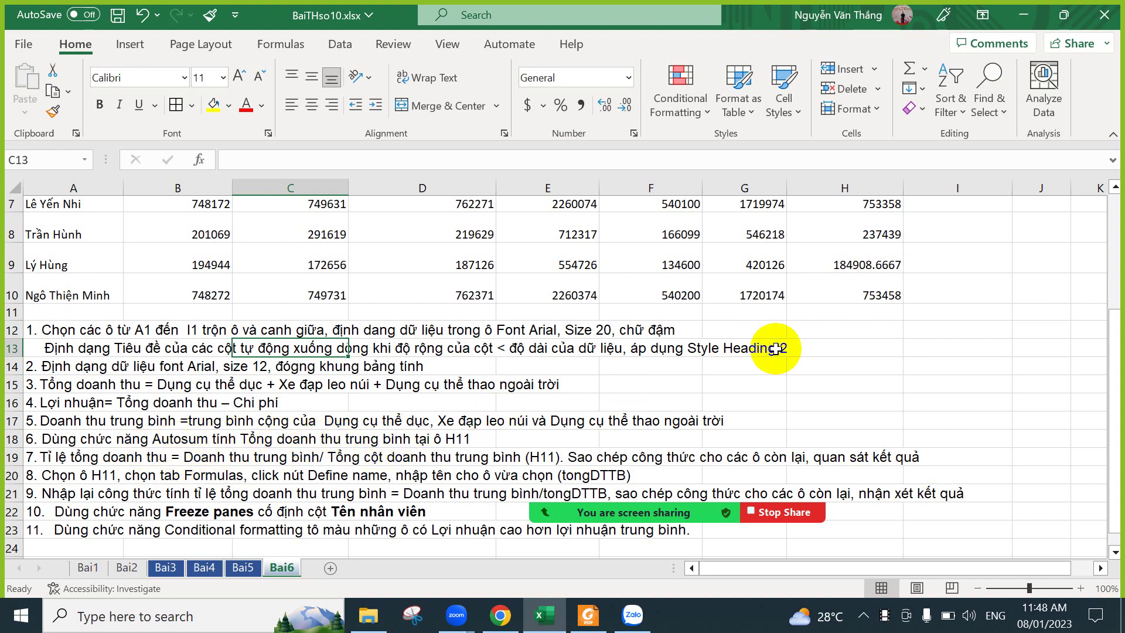
{"action": "left_click", "coordinate": [854, 326]}
{"action": "scroll", "coordinate": [854, 326], "scroll_direction": "up", "scroll_amount": 2}
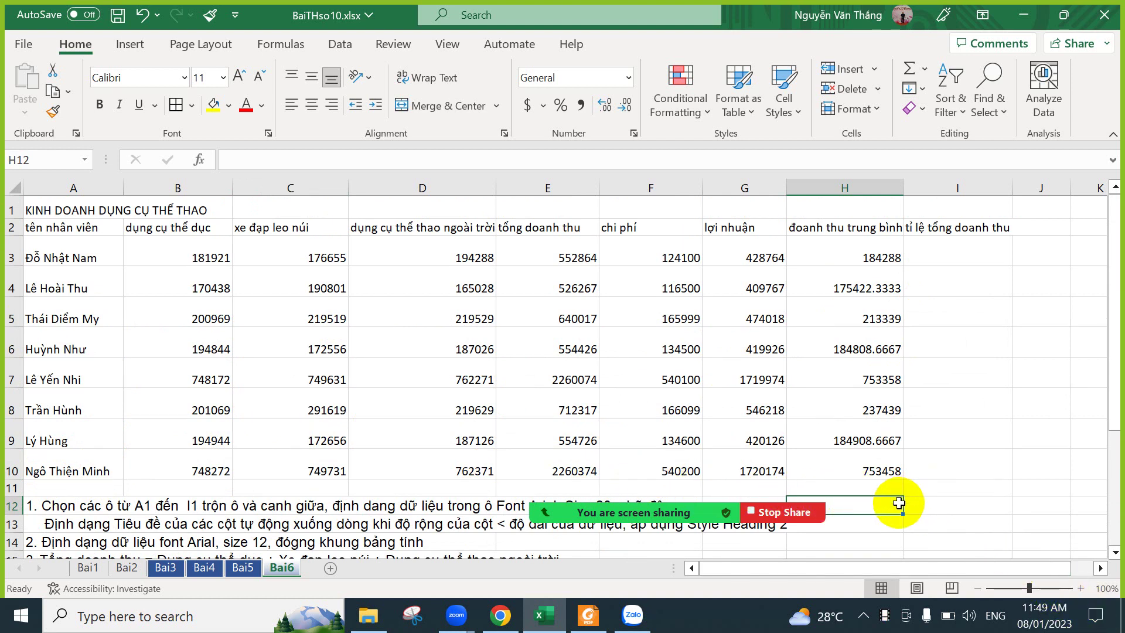
Fill H11 yellow and insert =SUM(H3:H10) with AutoSum, giving 2687021.667.
{"action": "left_click", "coordinate": [868, 491]}
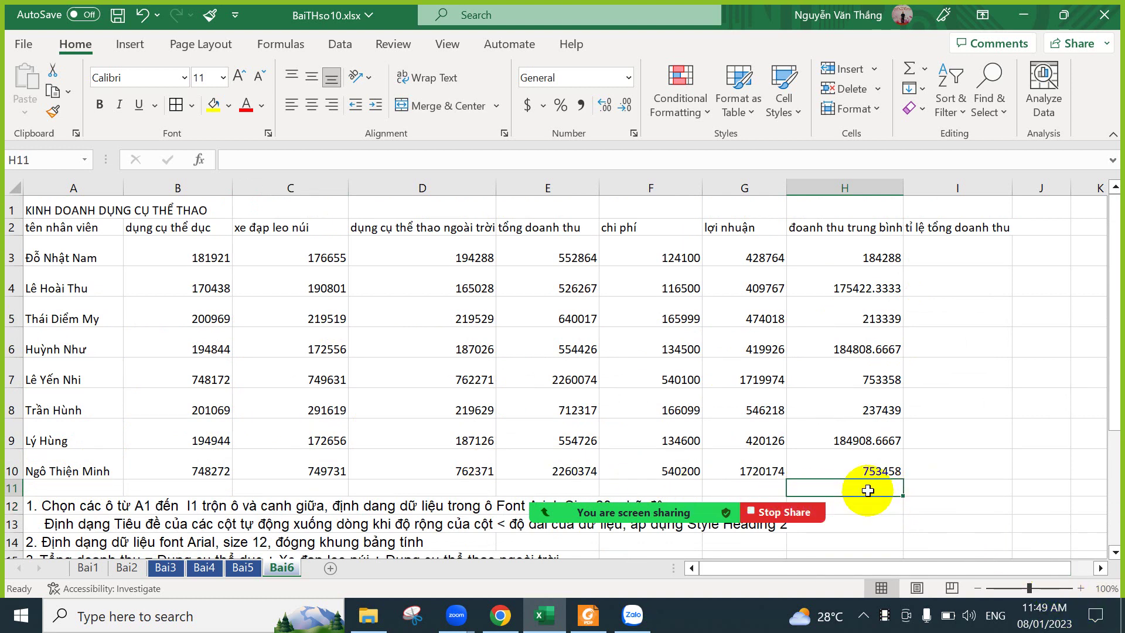
{"action": "left_click", "coordinate": [214, 105]}
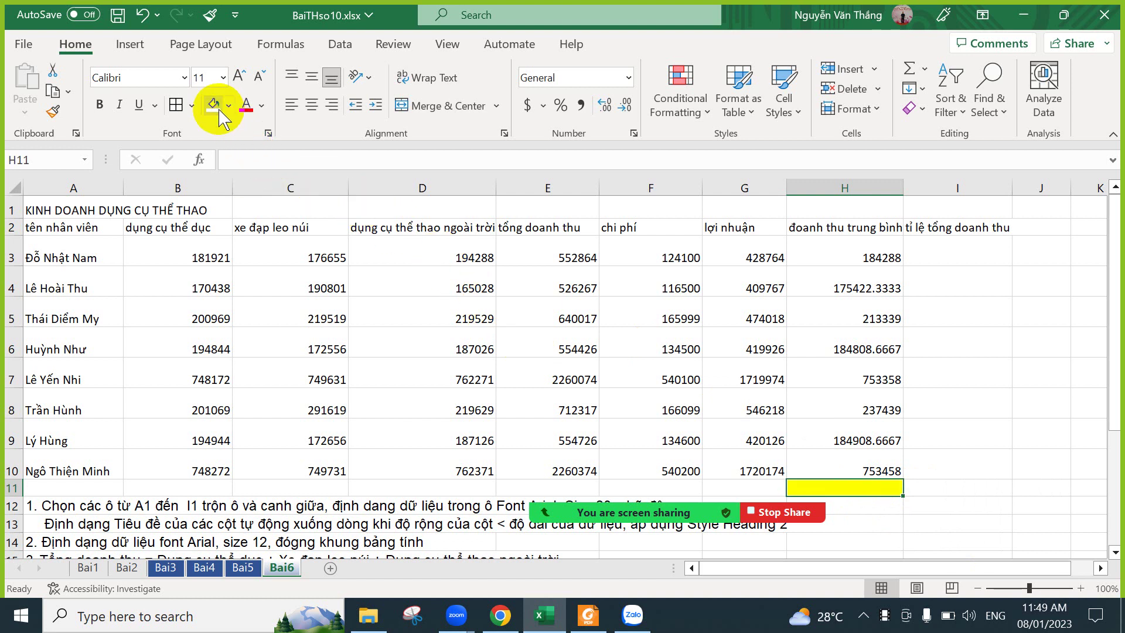
{"action": "type", "text": "="}
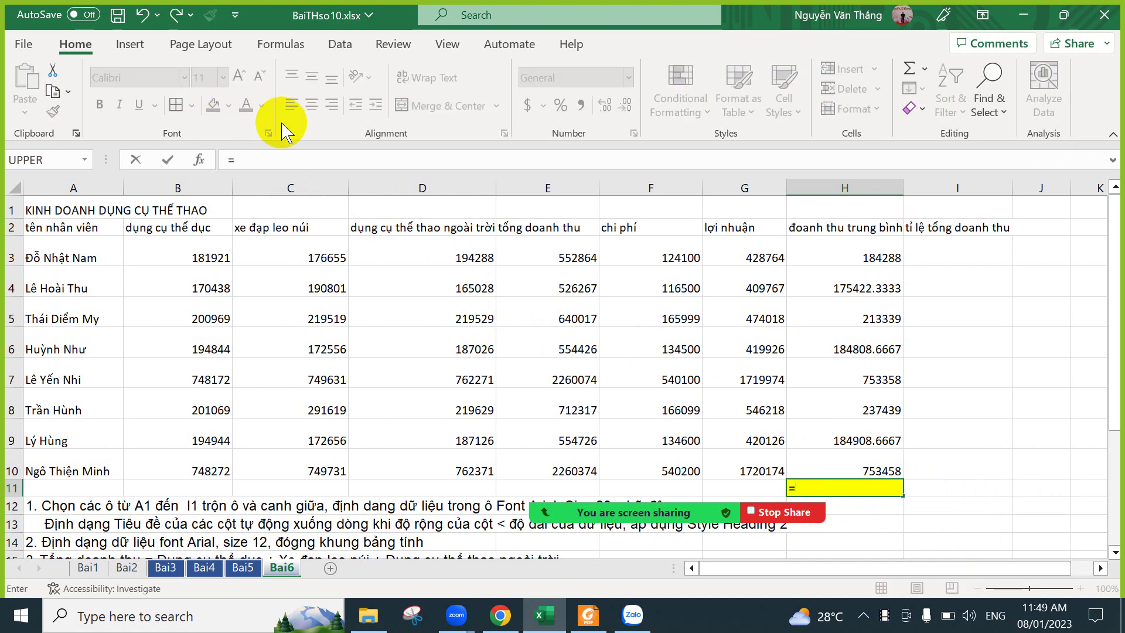
{"action": "left_click", "coordinate": [925, 70]}
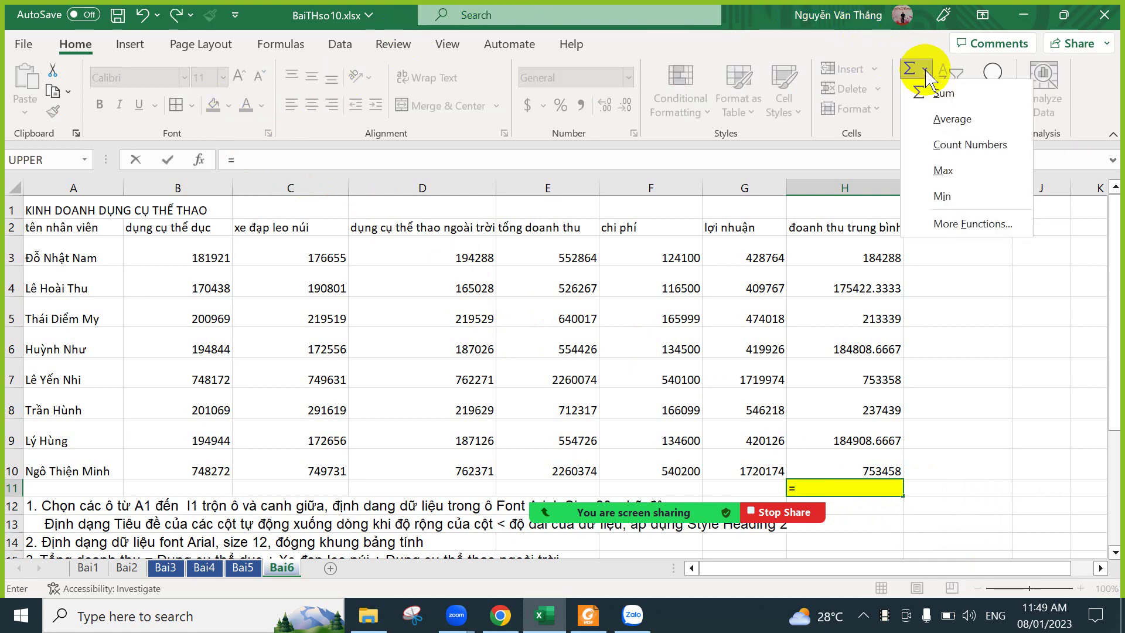
{"action": "left_click", "coordinate": [950, 118]}
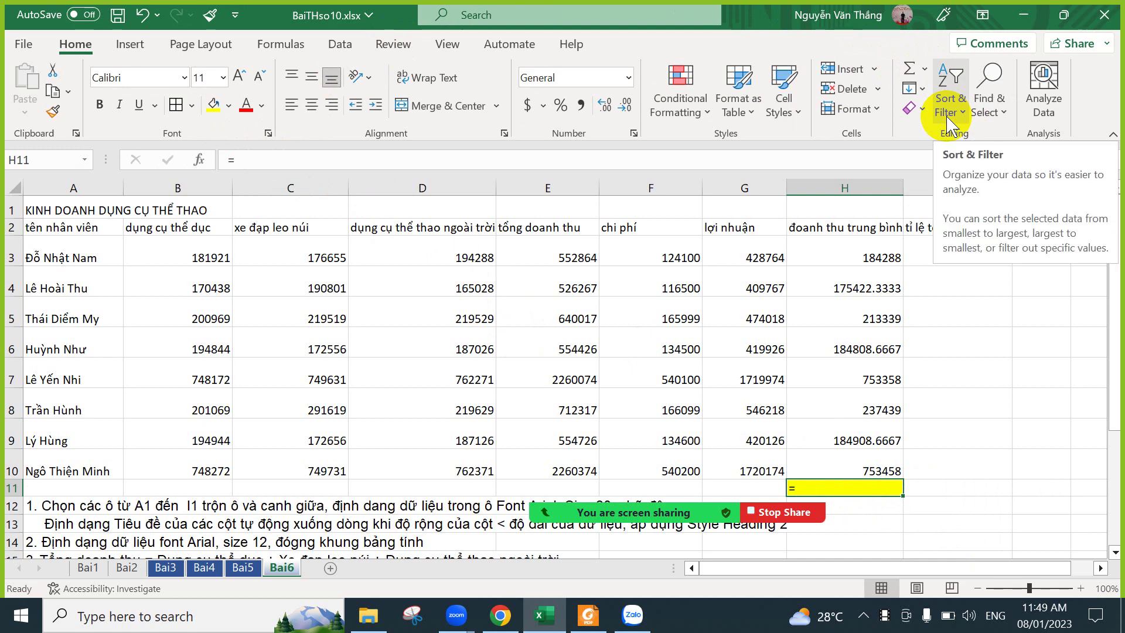
{"action": "left_click", "coordinate": [927, 73]}
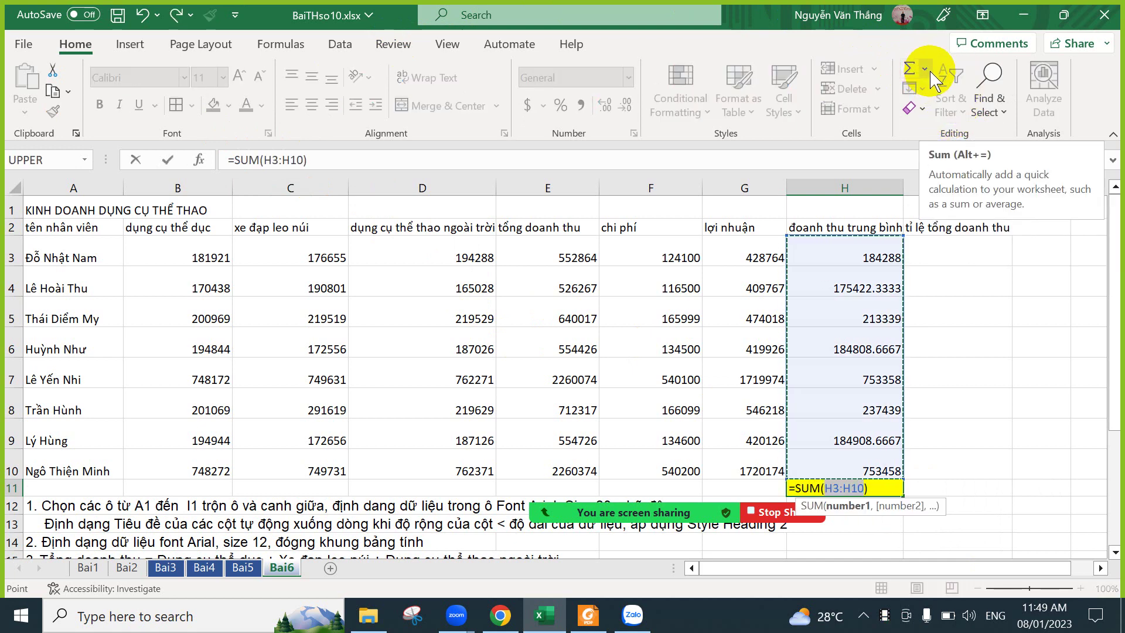
{"action": "left_click", "coordinate": [927, 71]}
{"action": "left_click", "coordinate": [941, 114]}
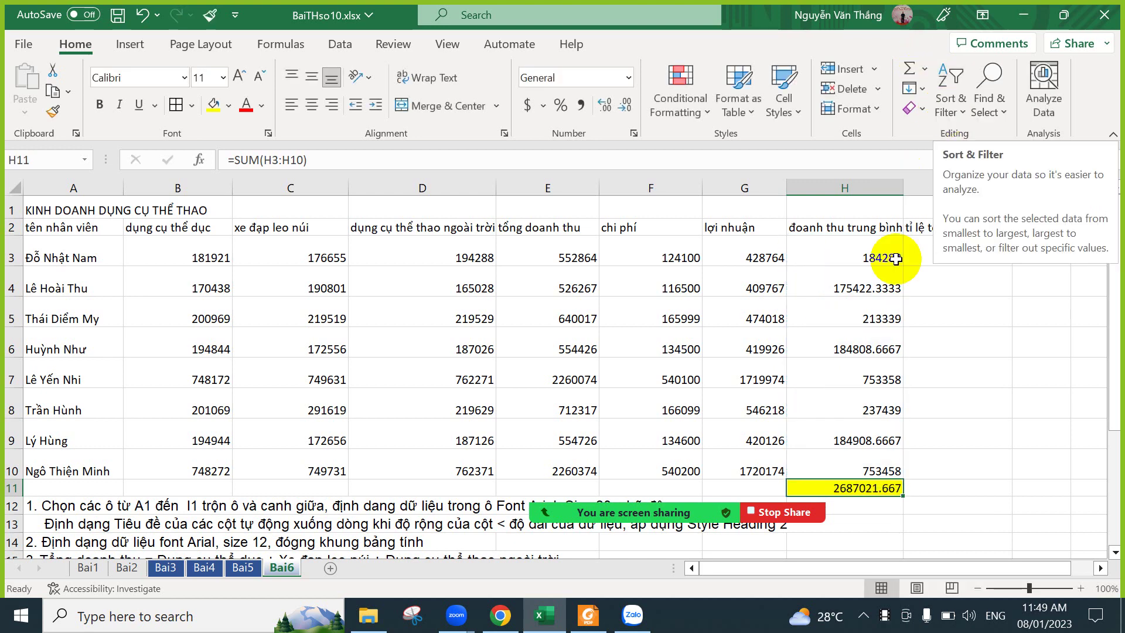
Replace the SUM formula in H11 with =AVERAGE(H3:H10).
{"action": "double_click", "coordinate": [853, 488]}
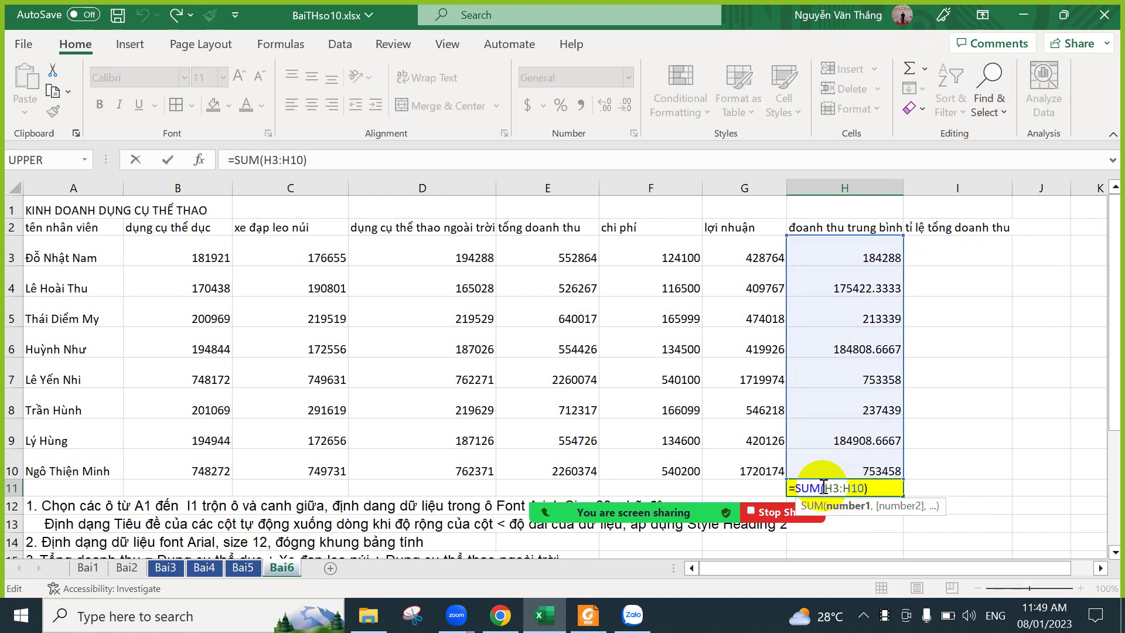
{"action": "left_click_drag", "start_coordinate": [788, 488], "coordinate": [900, 488]}
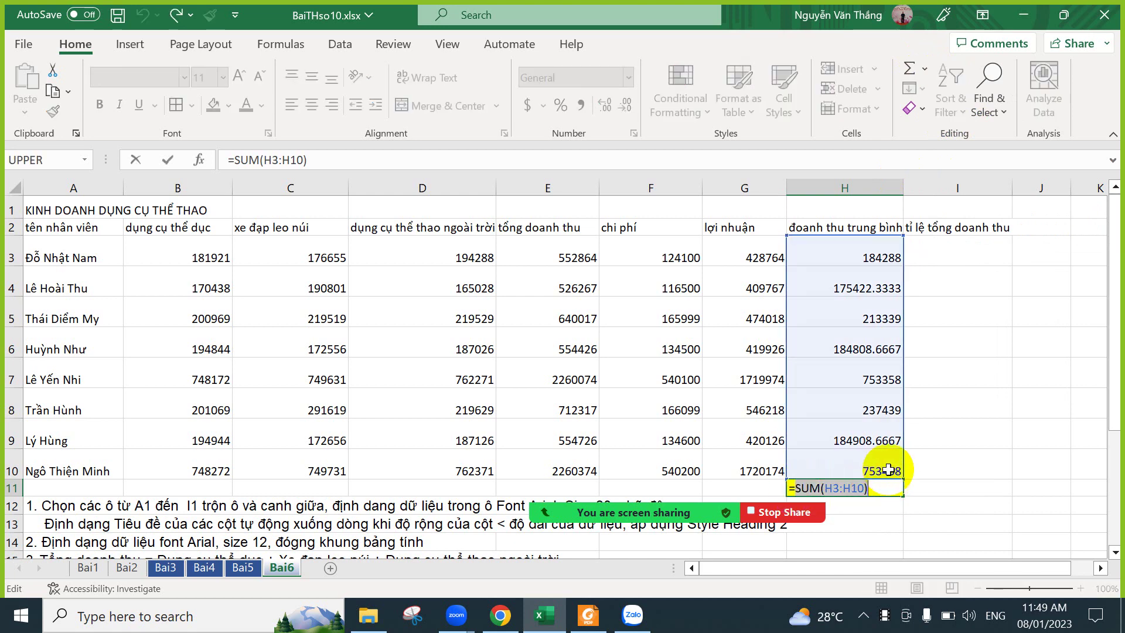
{"action": "type", "text": "=av"}
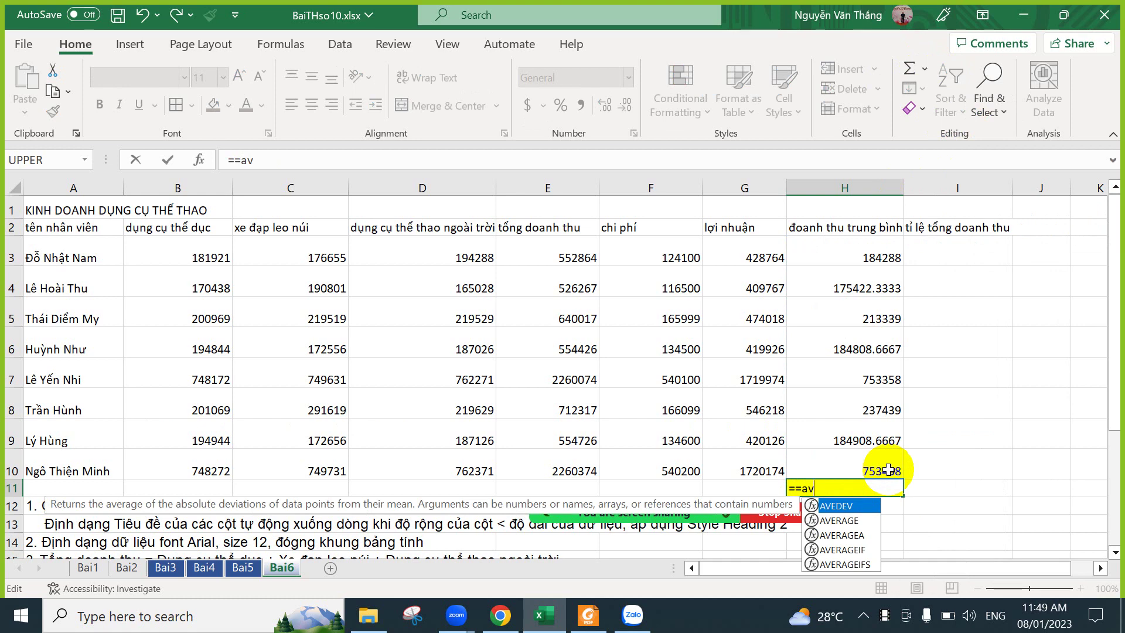
{"action": "double_click", "coordinate": [839, 520]}
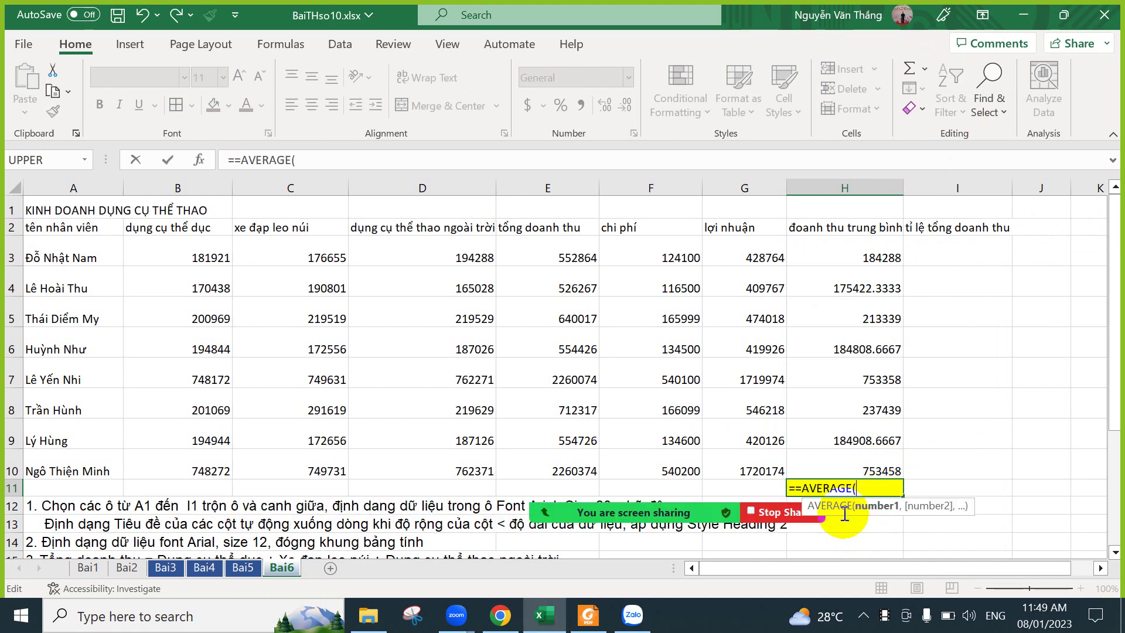
{"action": "left_click_drag", "start_coordinate": [861, 253], "coordinate": [858, 464]}
{"action": "type", "text": ")"}
{"action": "key", "text": "Return"}
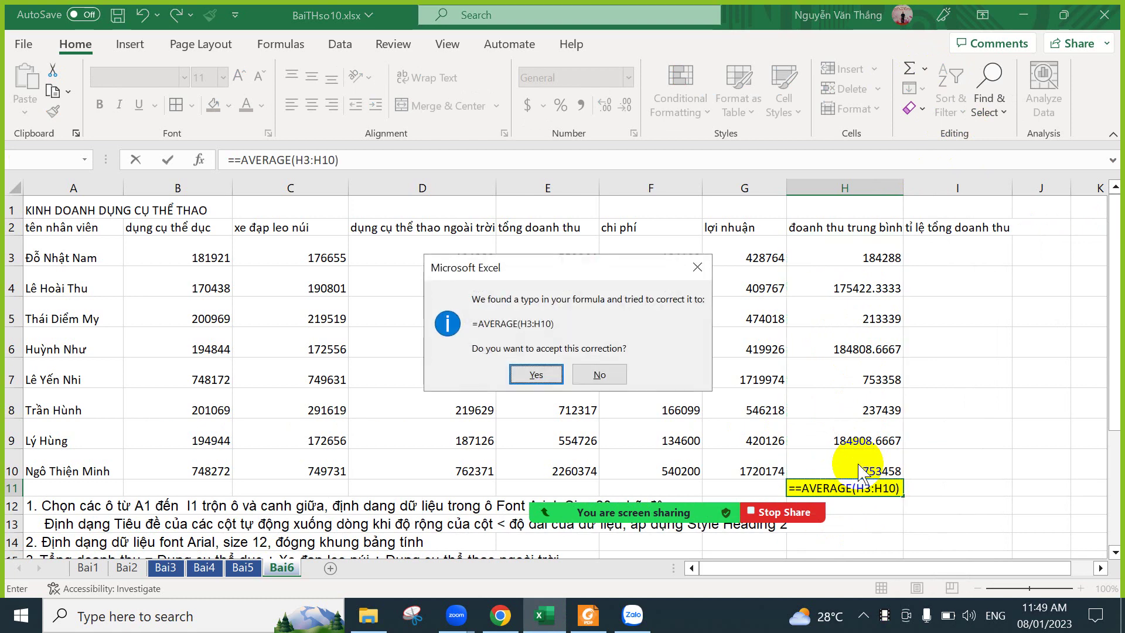
Fix the formula error in H11 by deleting the doubled equals sign.
{"action": "key", "text": "Escape"}
{"action": "key", "text": "Return"}
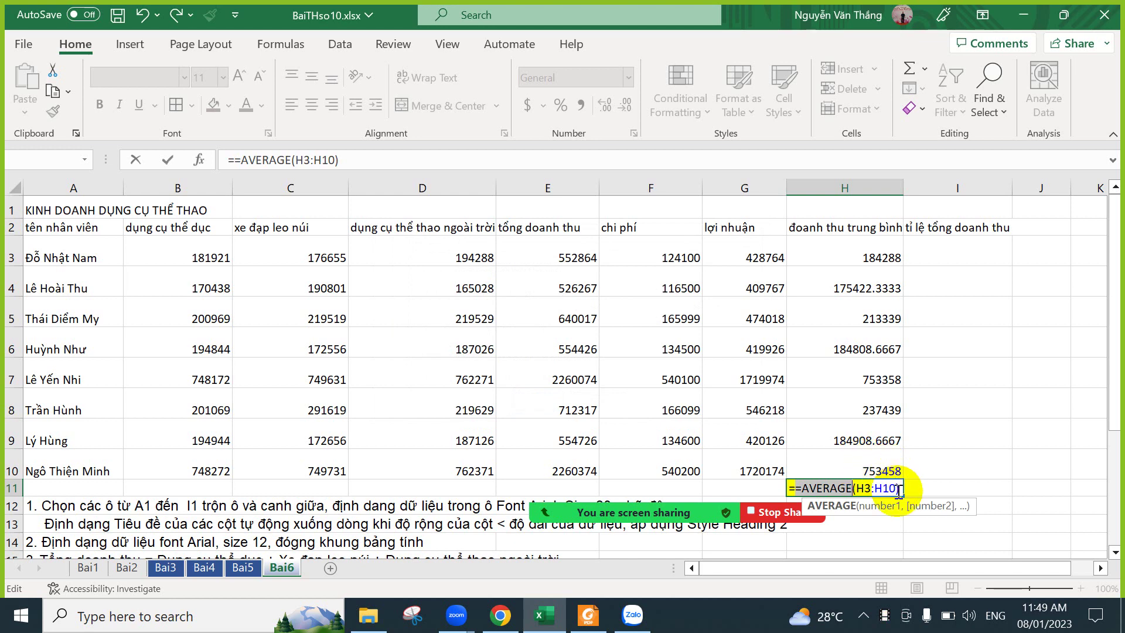
{"action": "left_click", "coordinate": [802, 488]}
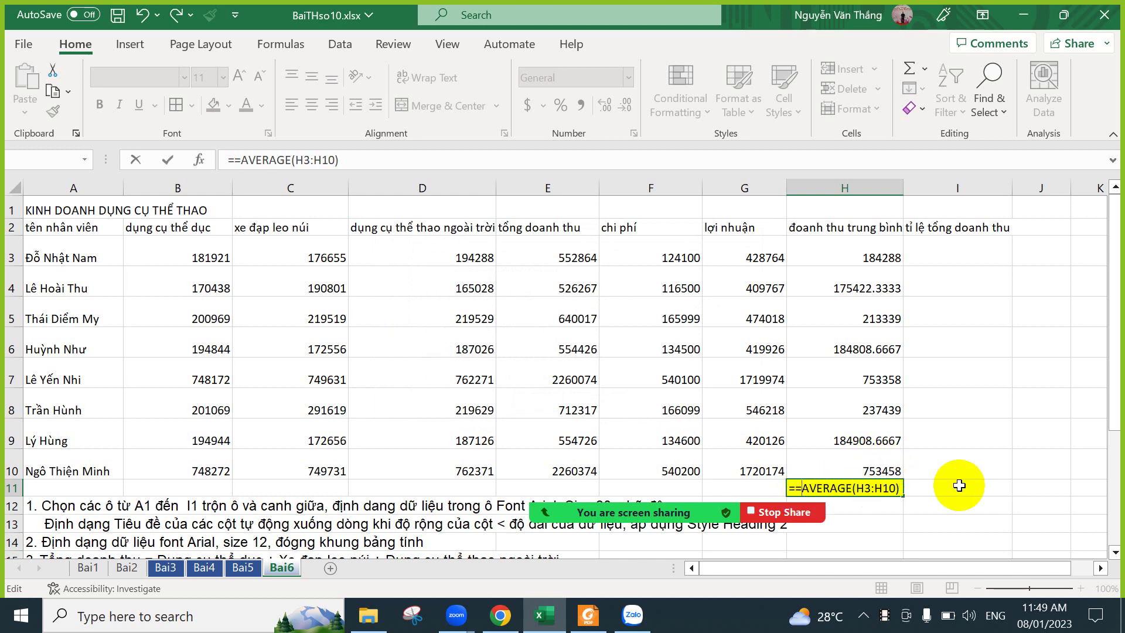
{"action": "key", "text": "BackSpace"}
{"action": "key", "text": "Return"}
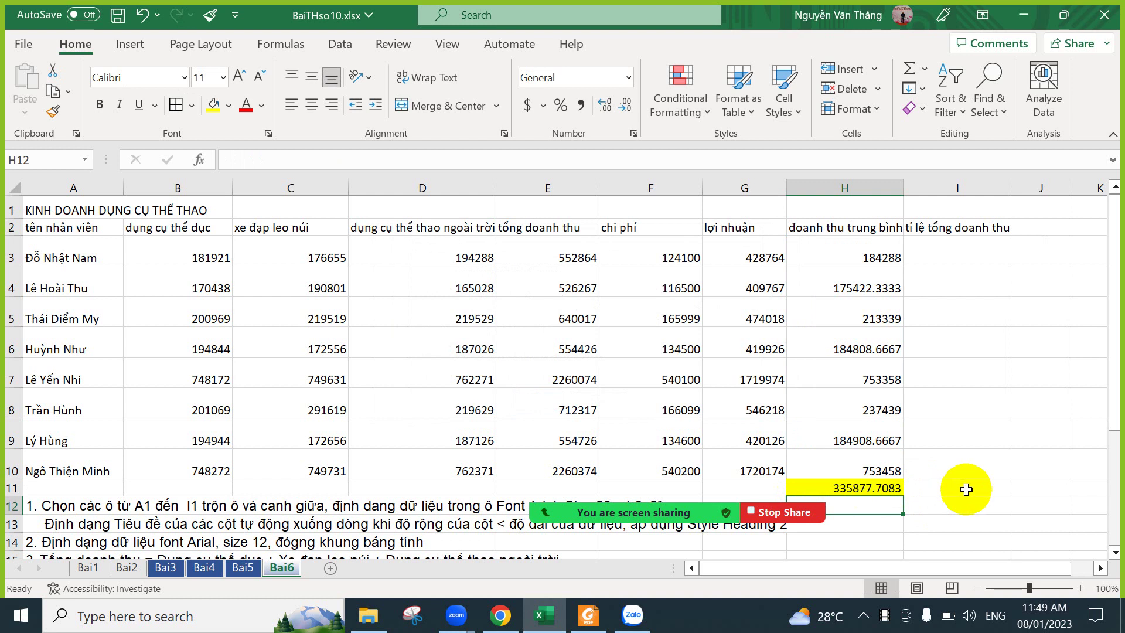
Verify the H3 and H11 formulas and select the average column through H11.
{"action": "left_click", "coordinate": [882, 492]}
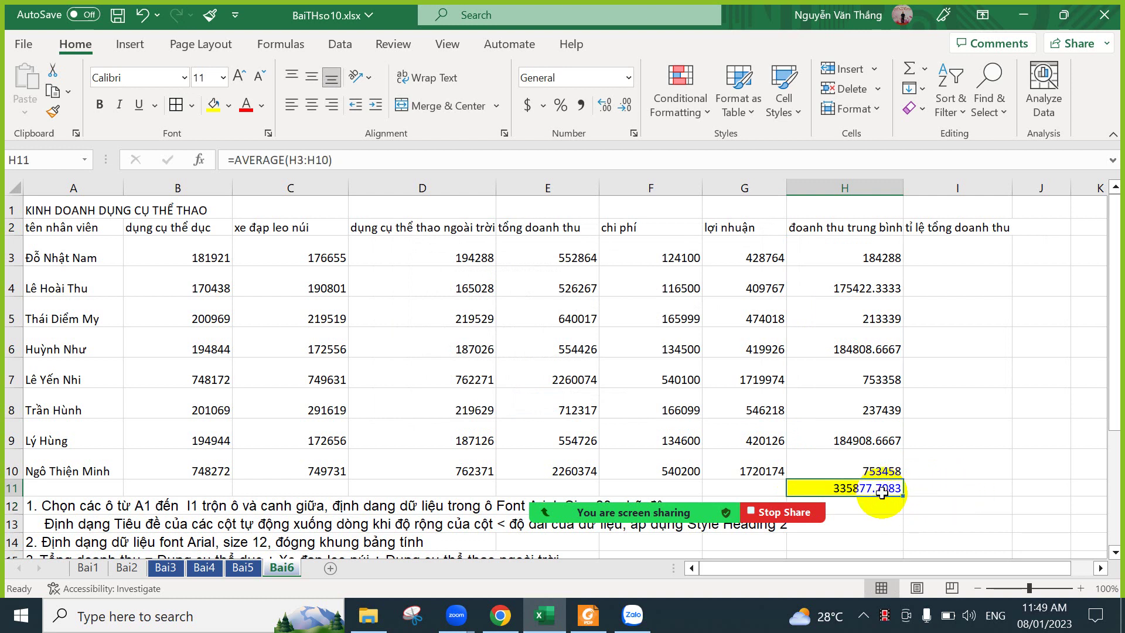
{"action": "left_click", "coordinate": [865, 260]}
{"action": "left_click_drag", "start_coordinate": [865, 260], "coordinate": [851, 480]}
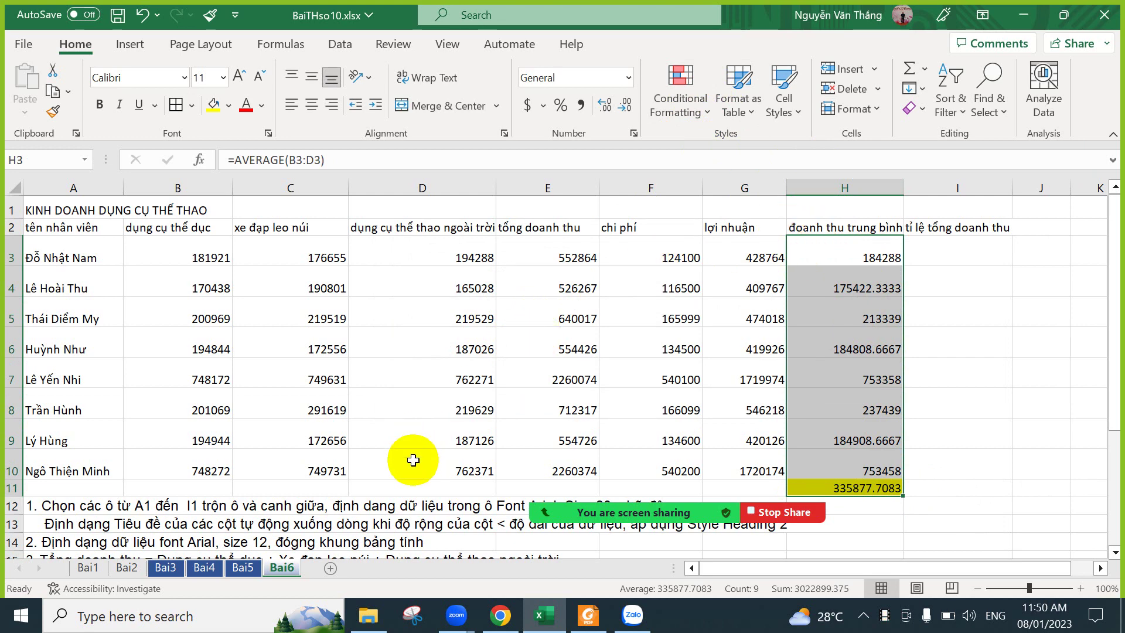
{"action": "scroll", "coordinate": [413, 460], "scroll_direction": "down", "scroll_amount": 3}
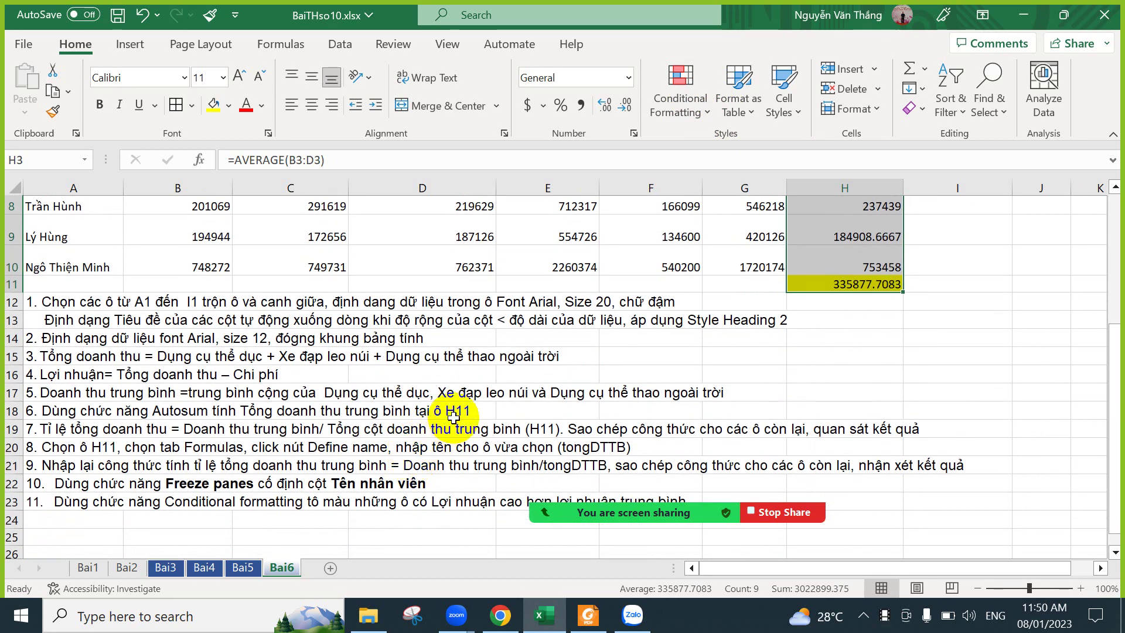
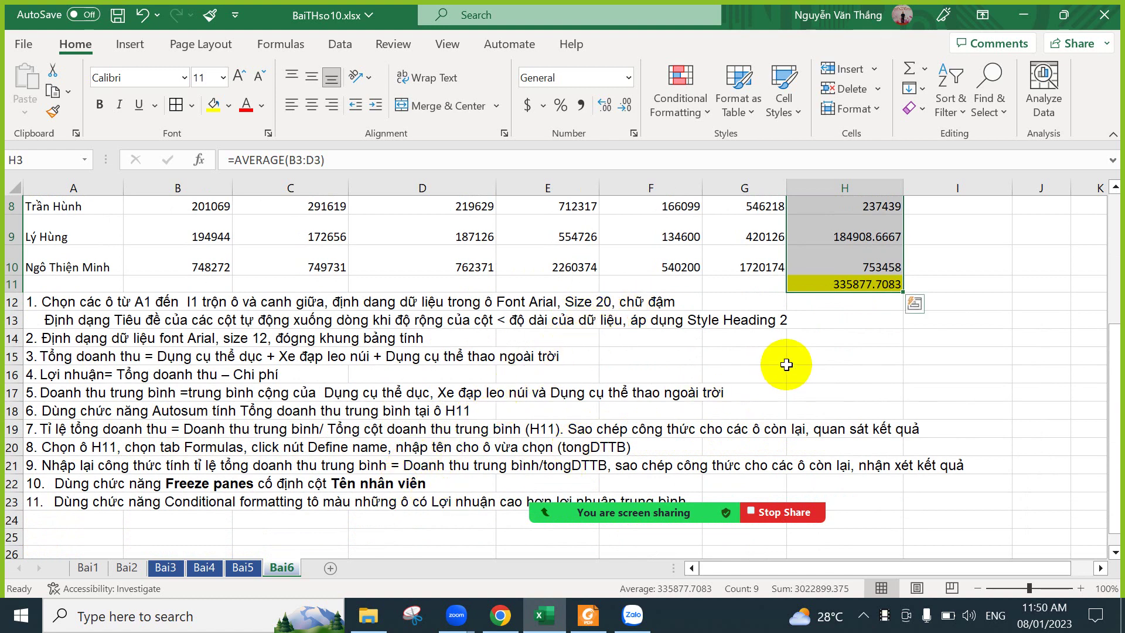
Enter =H3/H11 in I3, giving 0.548675888.
{"action": "left_click", "coordinate": [834, 281]}
{"action": "scroll", "coordinate": [1063, 219], "scroll_direction": "up", "scroll_amount": 3}
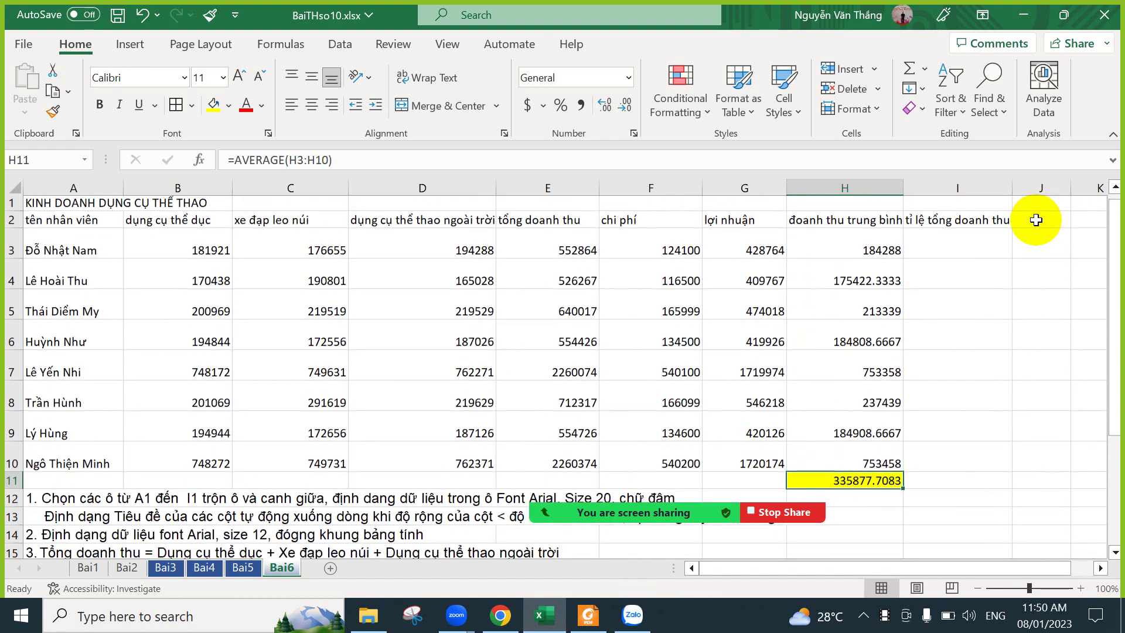
{"action": "left_click", "coordinate": [963, 245]}
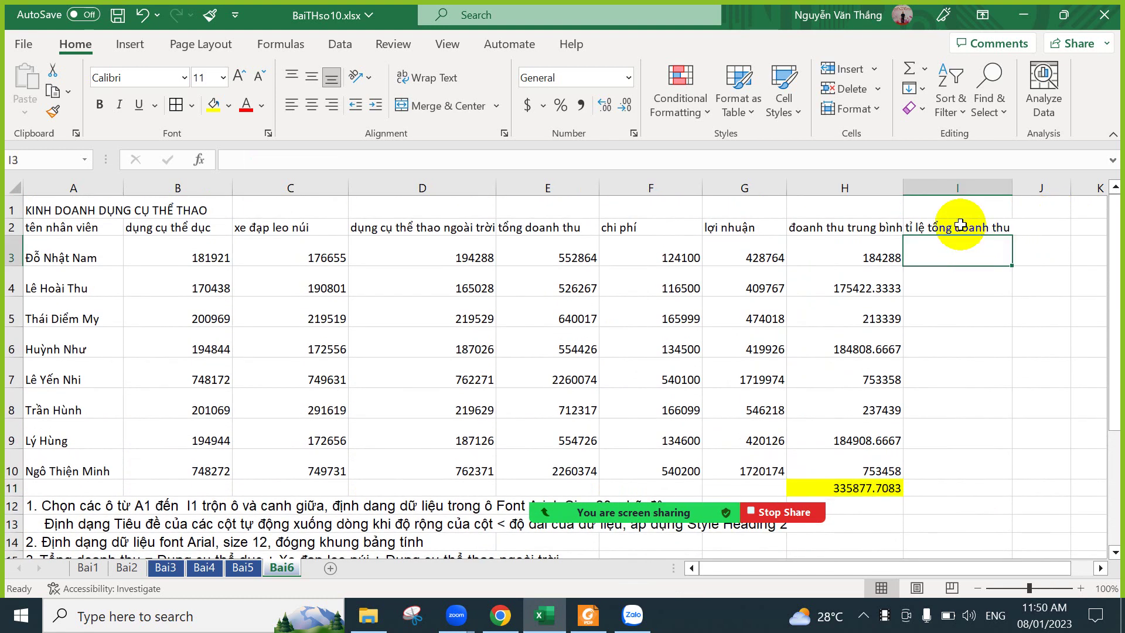
{"action": "type", "text": "="}
{"action": "left_click", "coordinate": [867, 255]}
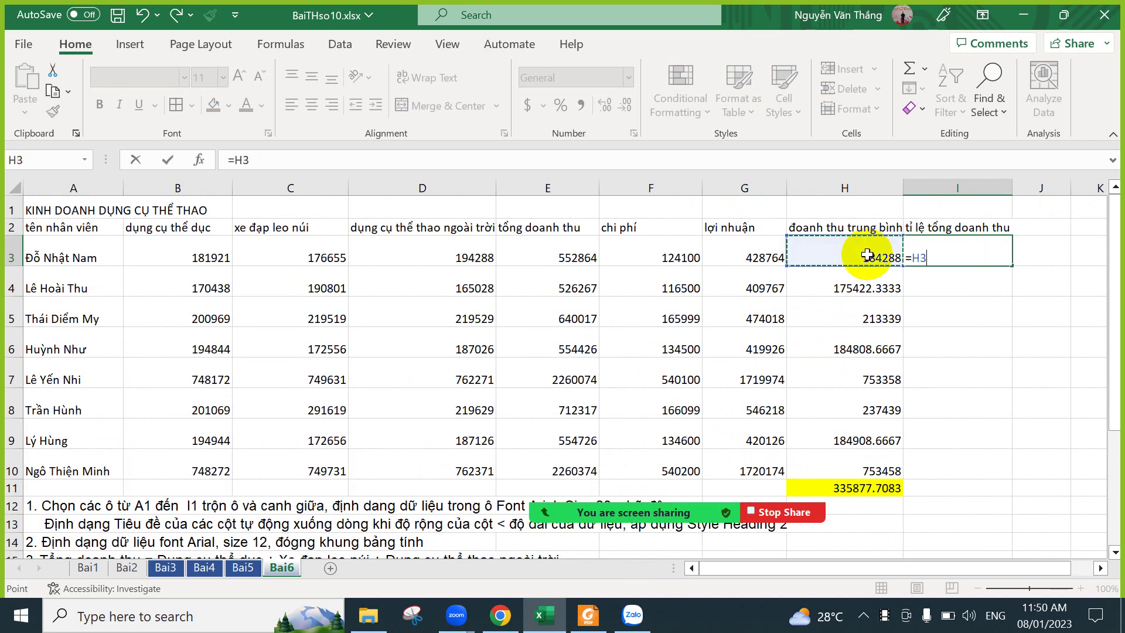
{"action": "type", "text": "/"}
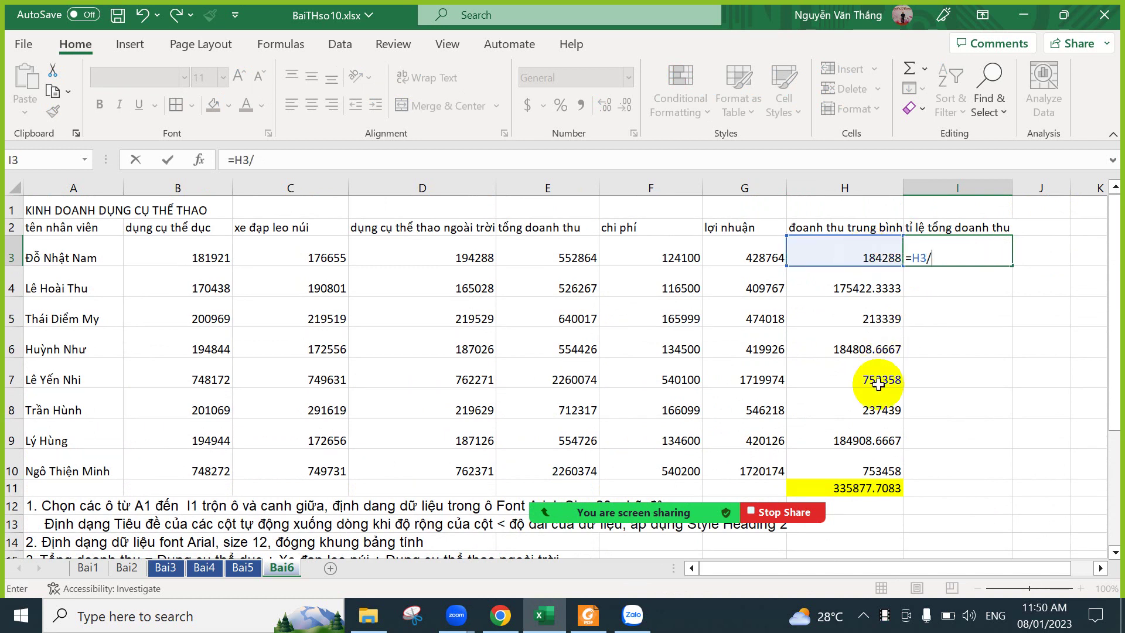
{"action": "left_click", "coordinate": [851, 486]}
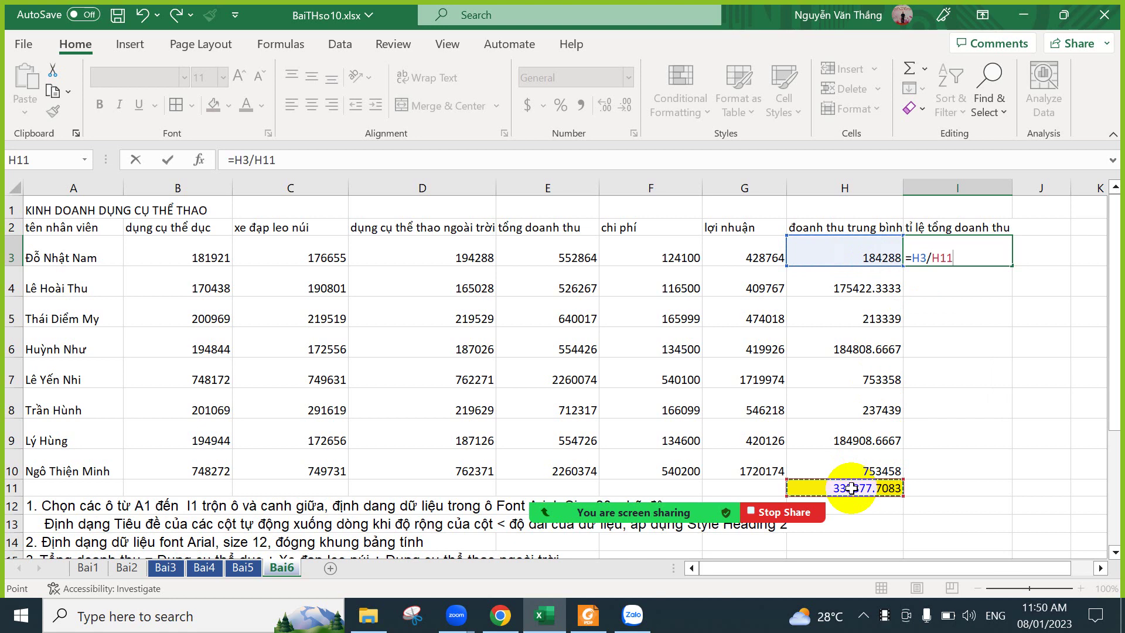
{"action": "key", "text": "Return"}
Copy I3's formula down to I6, where the copies return #DIV/0!
{"action": "left_click", "coordinate": [996, 257]}
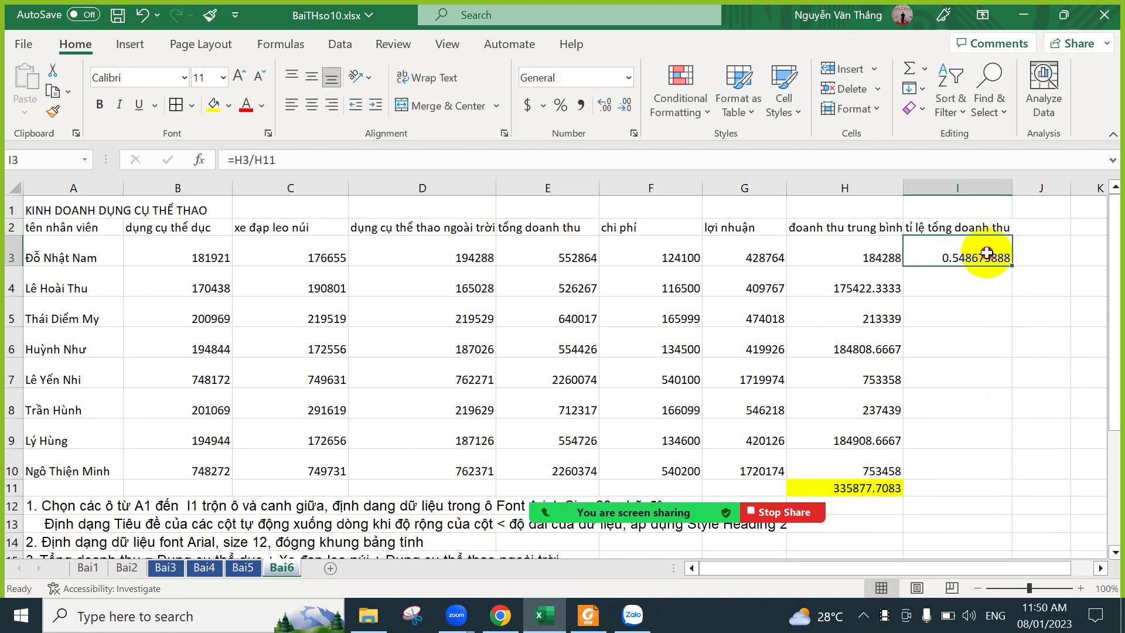
{"action": "left_click_drag", "start_coordinate": [1011, 265], "coordinate": [1005, 349]}
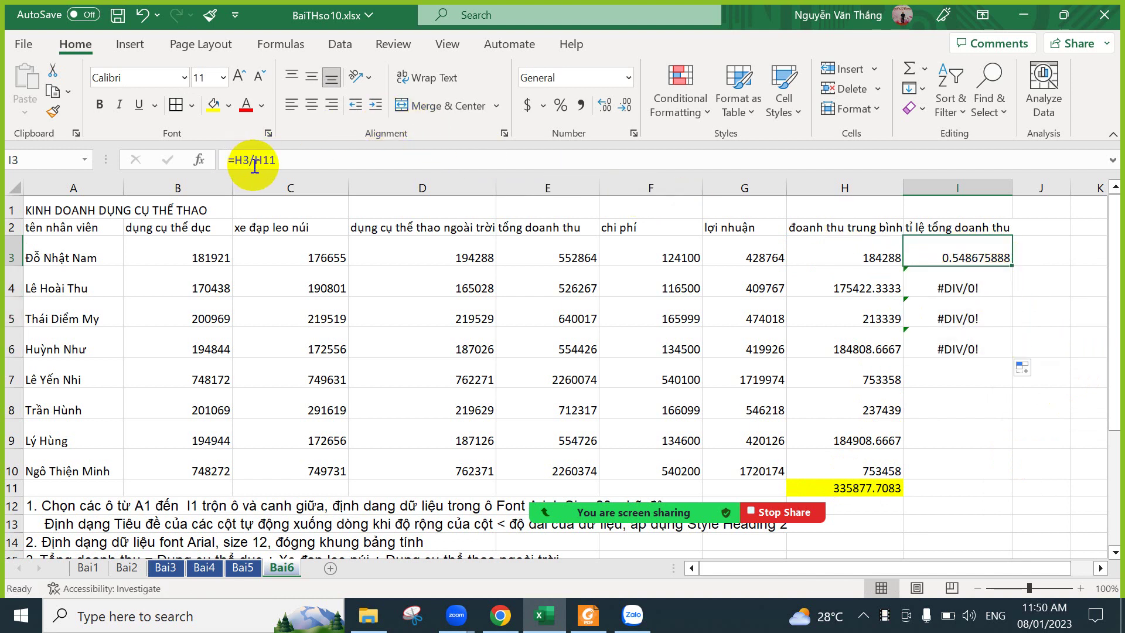
{"action": "left_click", "coordinate": [970, 317]}
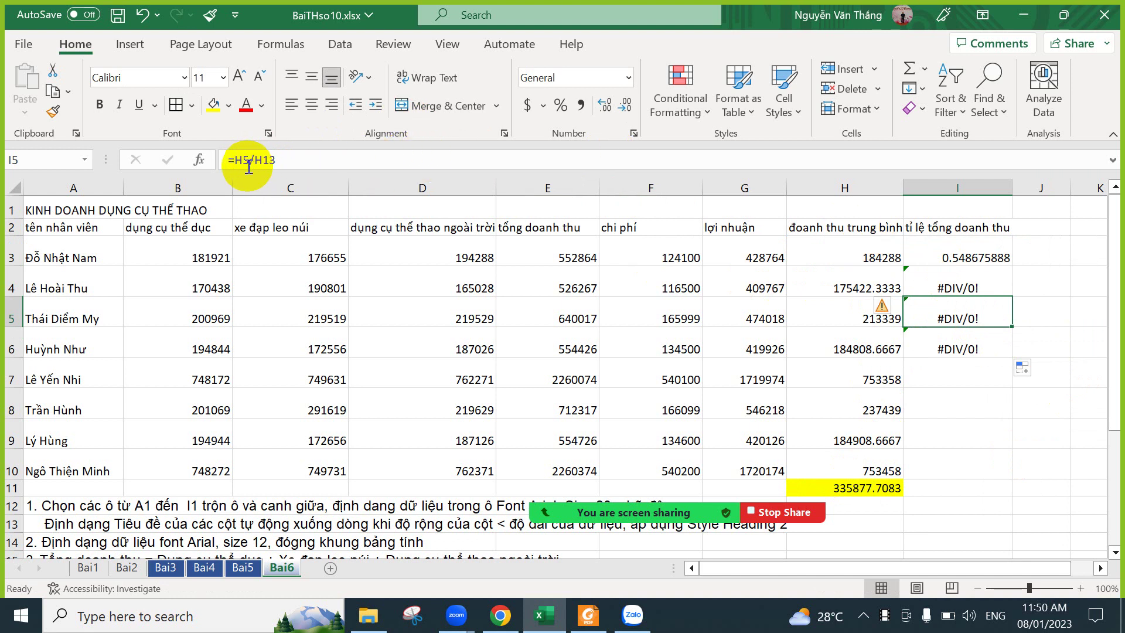
{"action": "left_click", "coordinate": [932, 276]}
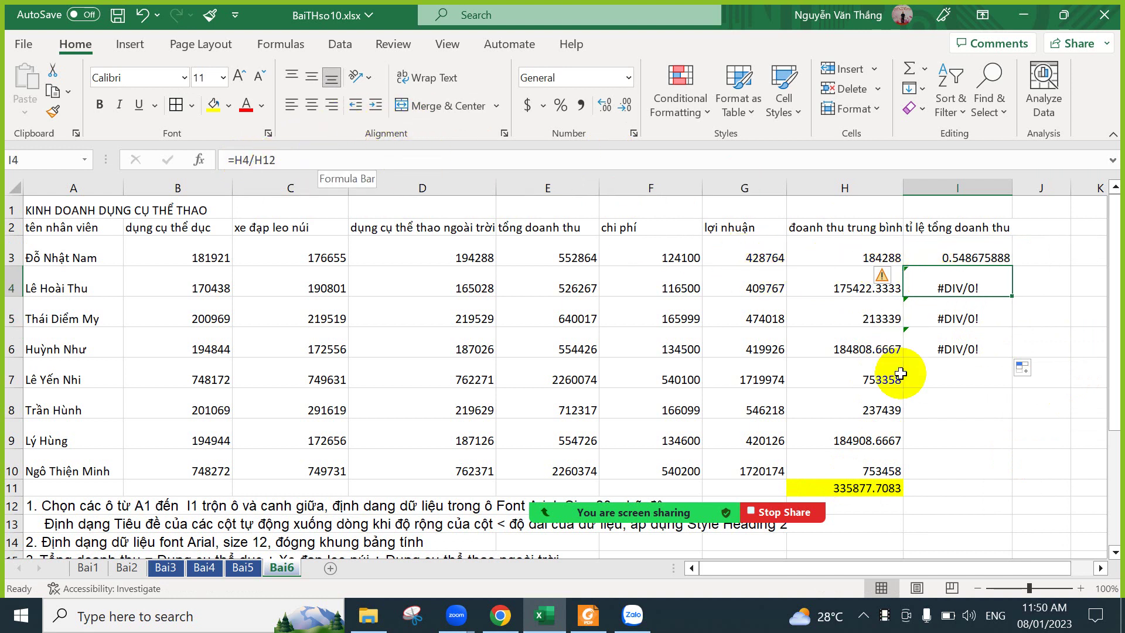
{"action": "left_click", "coordinate": [844, 495]}
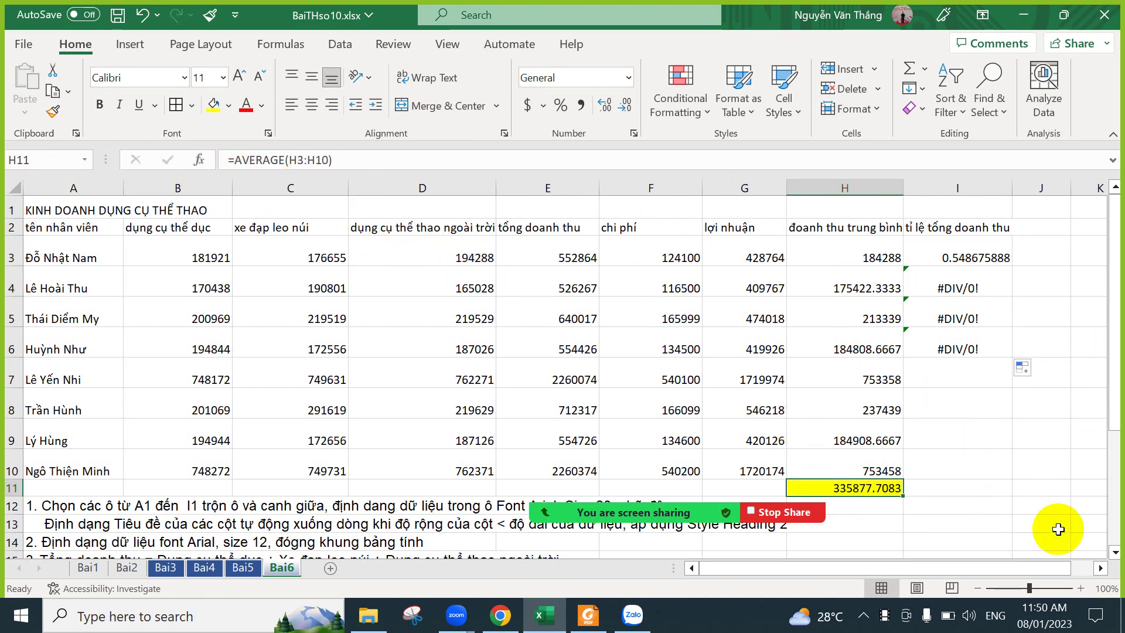
{"action": "left_click", "coordinate": [1101, 568]}
{"action": "left_click", "coordinate": [1101, 568]}
{"action": "left_click", "coordinate": [1100, 568]}
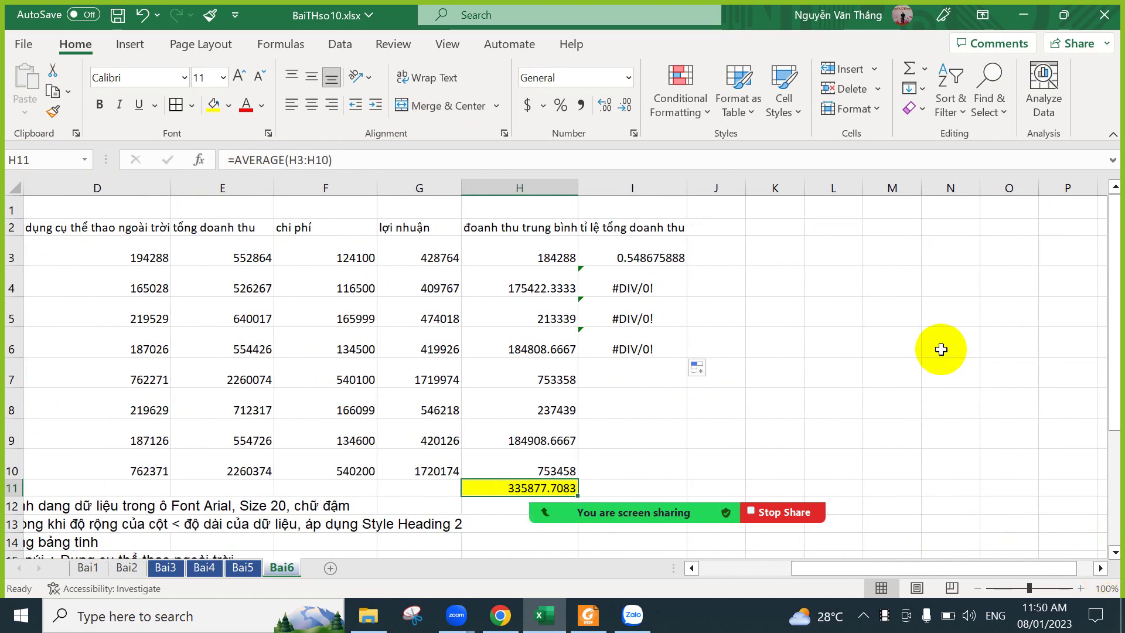
Enter the note 'H11' in K3.
{"action": "left_click", "coordinate": [764, 252]}
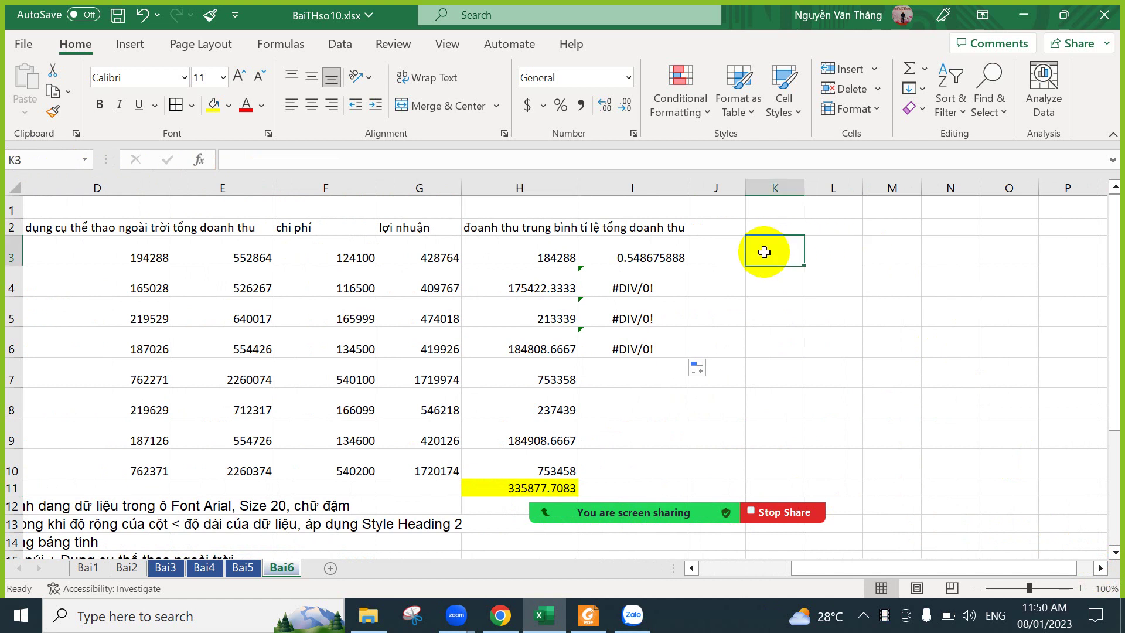
{"action": "type", "text": "H11"}
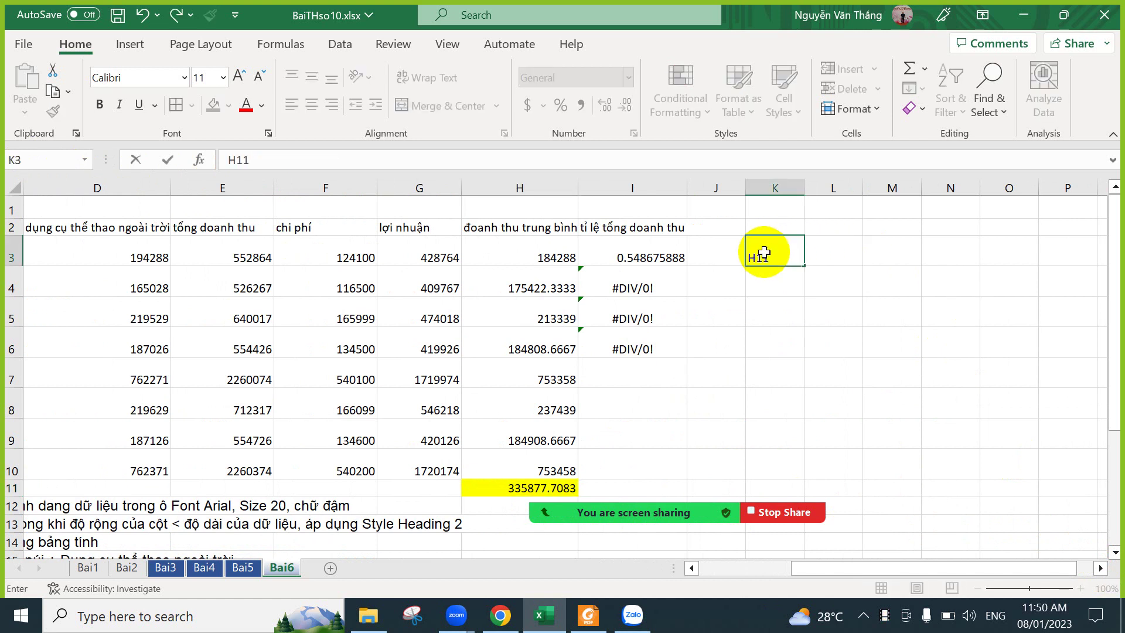
{"action": "key", "text": "Return"}
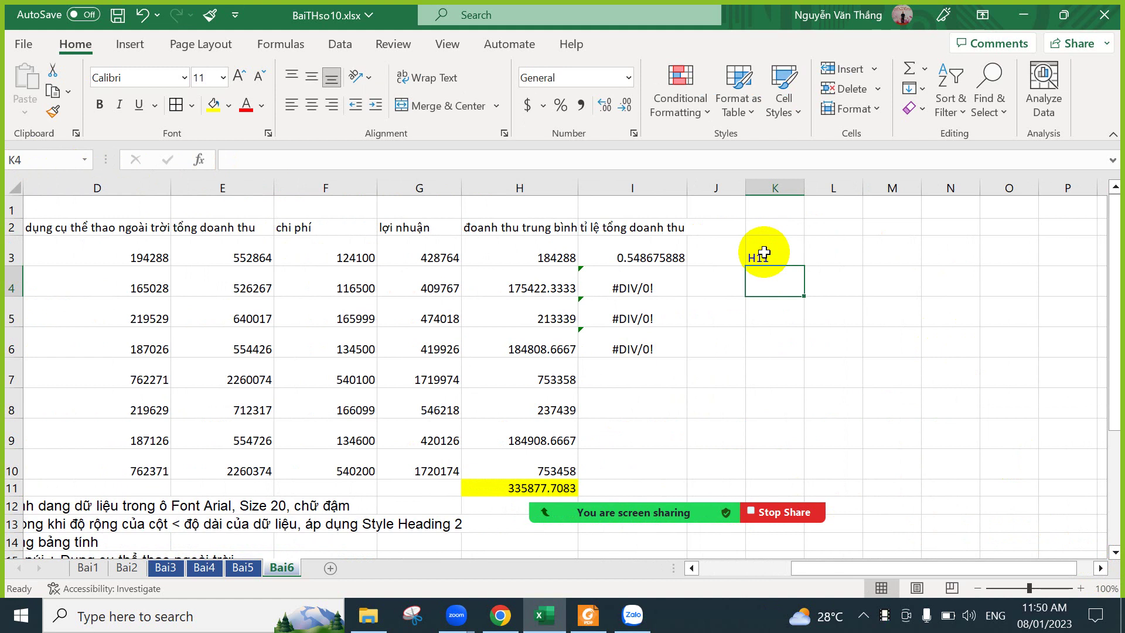
Start the note '$H11==> cố định' in K4, correcting typing mistakes.
{"action": "type", "text": "$H11="}
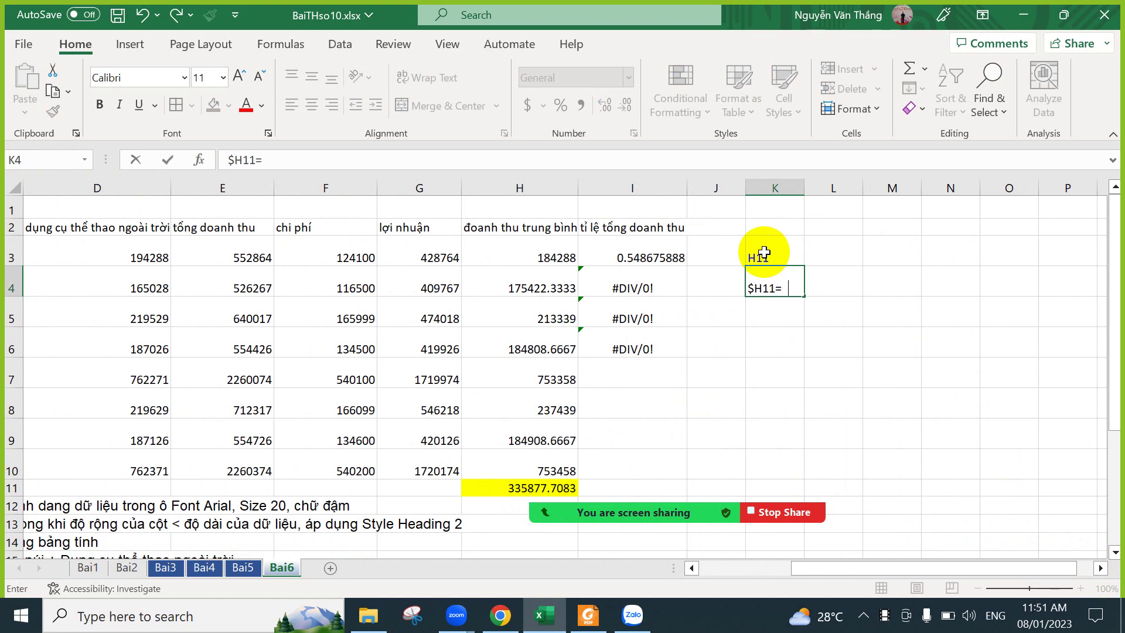
{"action": "type", "text": "=> co6"}
{"action": "key", "text": "BackSpace"}
{"action": "type", "text": "1"}
{"action": "key", "text": "BackSpace"}
{"action": "key", "text": "BackSpace"}
{"action": "type", "text": "d9im"}
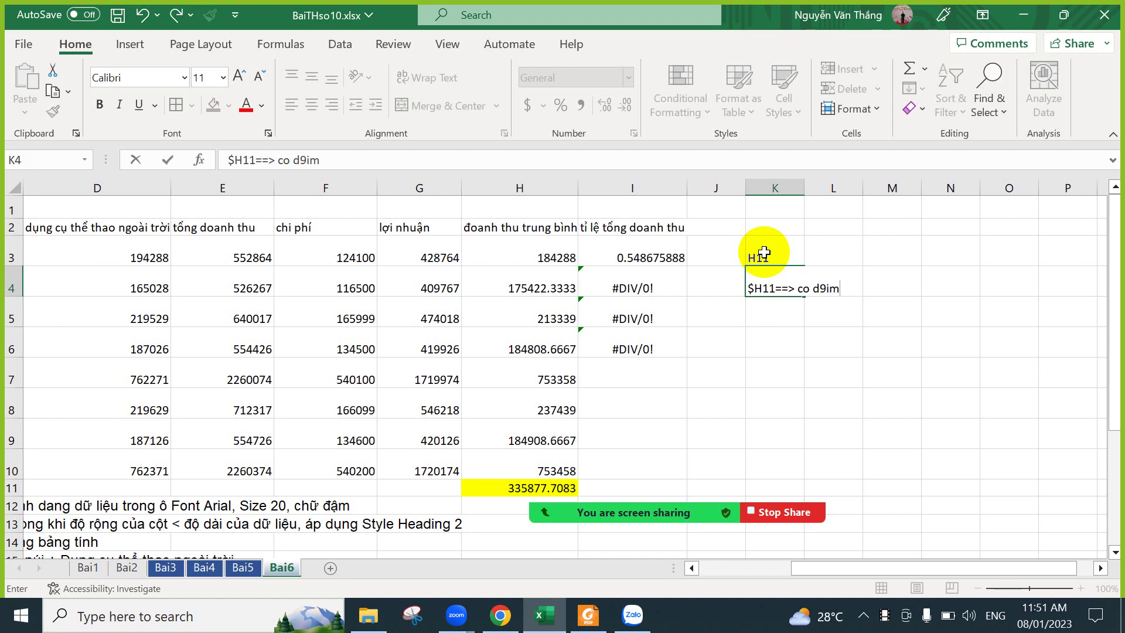
{"action": "key", "text": "BackSpace"}
{"action": "key", "text": "BackSpace"}
{"action": "key", "text": "BackSpace"}
{"action": "type", "text": "9inh5"}
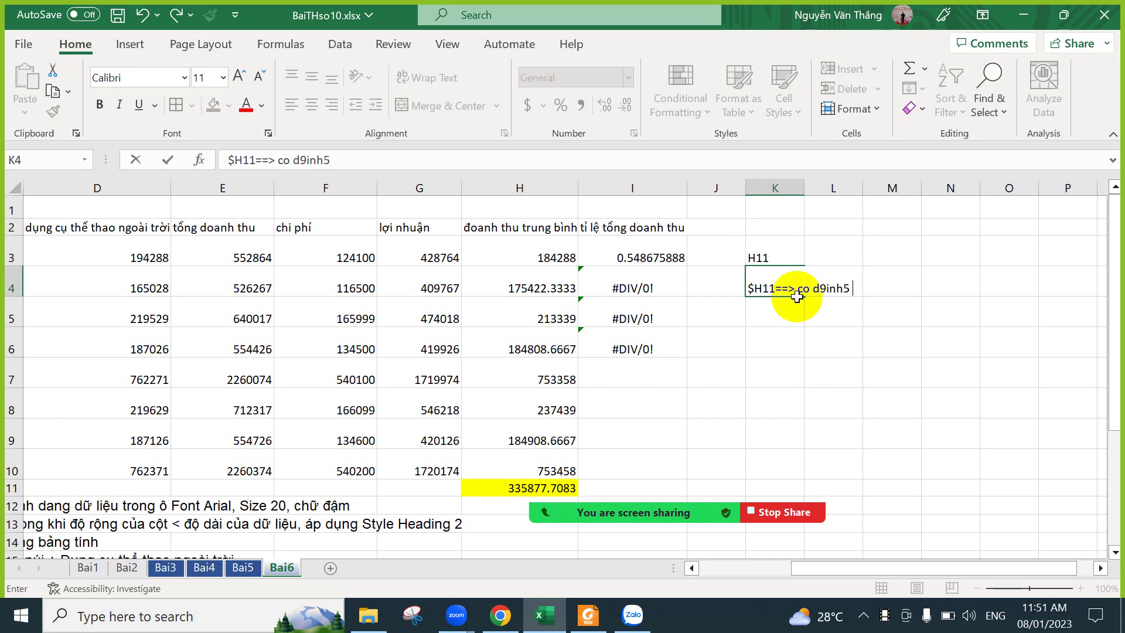
Switch input to Vietnamese, finish the K4 note '$H11==> cố định cột', and select K4:K6.
{"action": "left_click", "coordinate": [864, 616]}
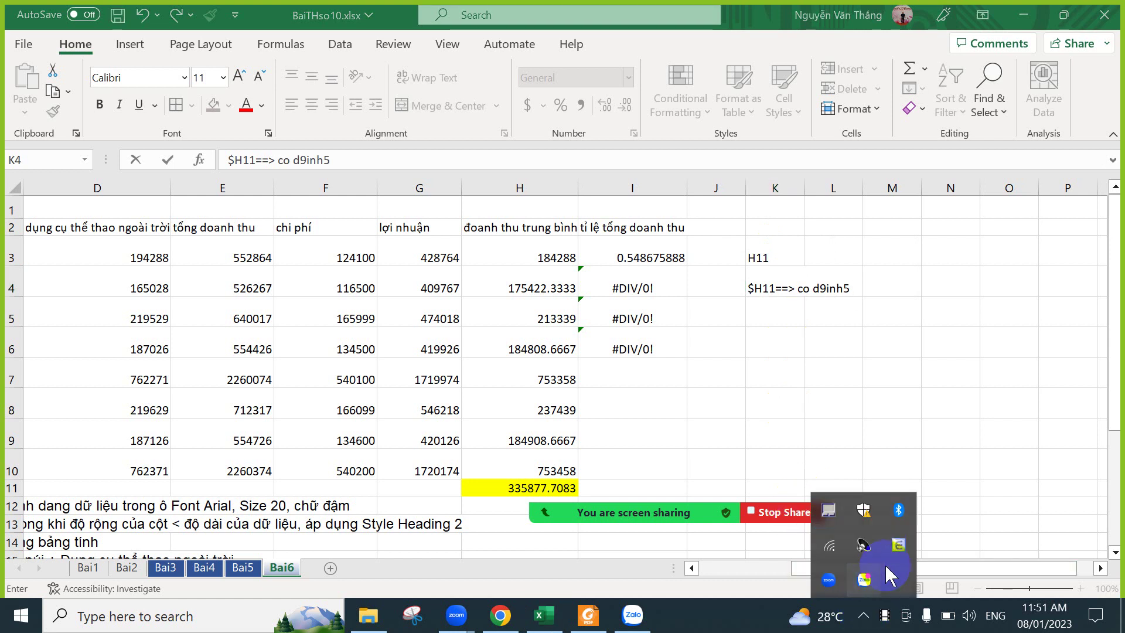
{"action": "left_click", "coordinate": [898, 545]}
{"action": "left_click", "coordinate": [809, 287]}
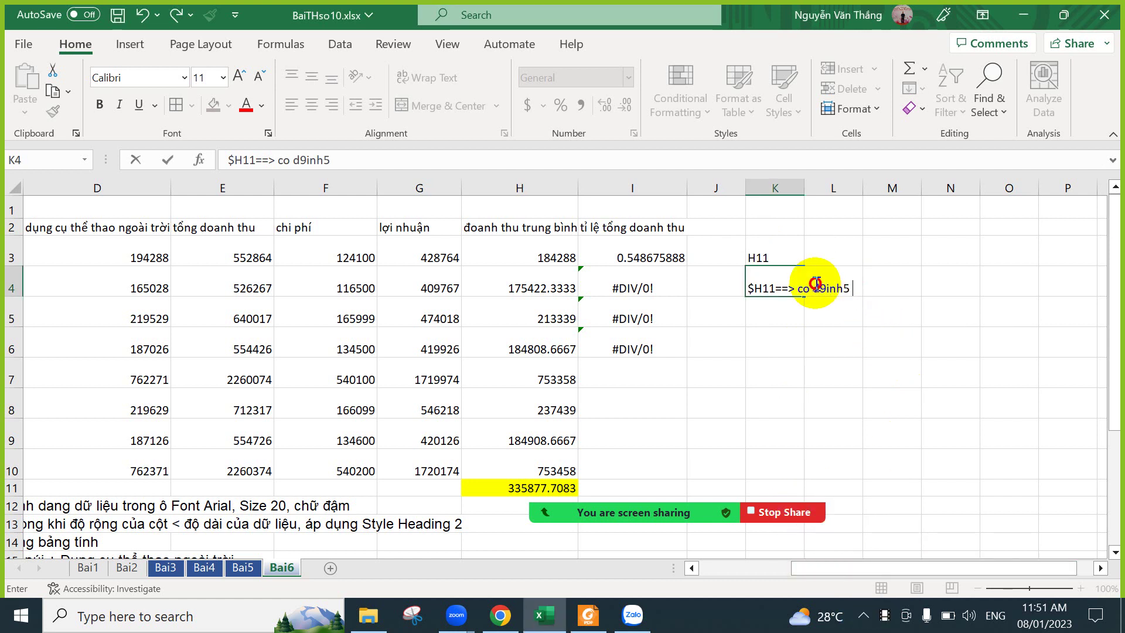
{"action": "left_click_drag", "start_coordinate": [802, 288], "coordinate": [861, 286]}
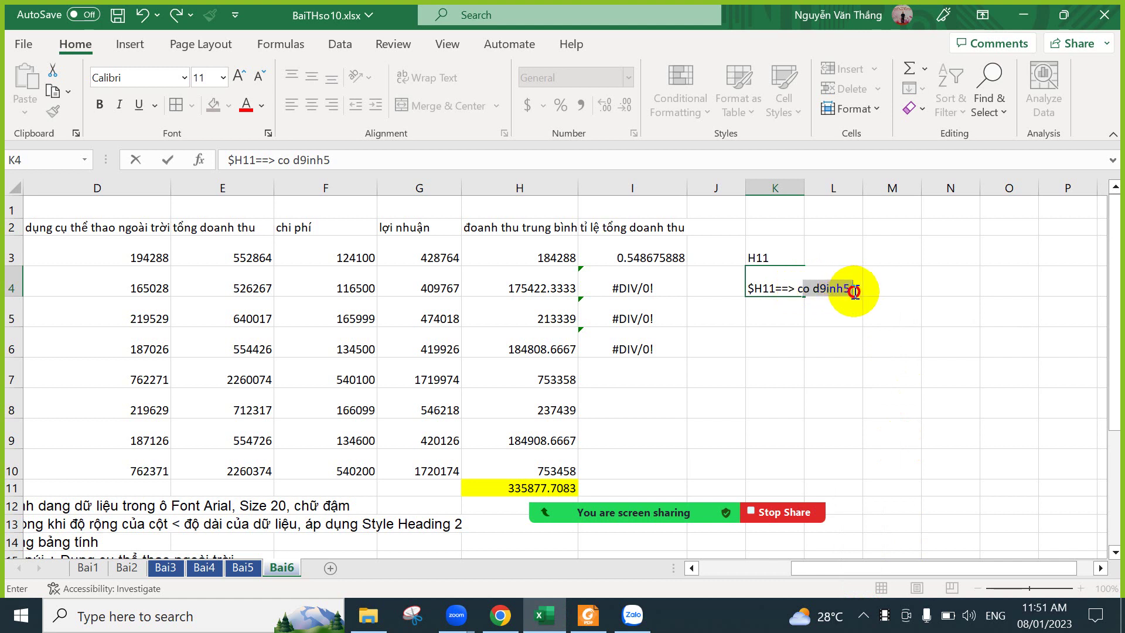
{"action": "key", "text": "BackSpace"}
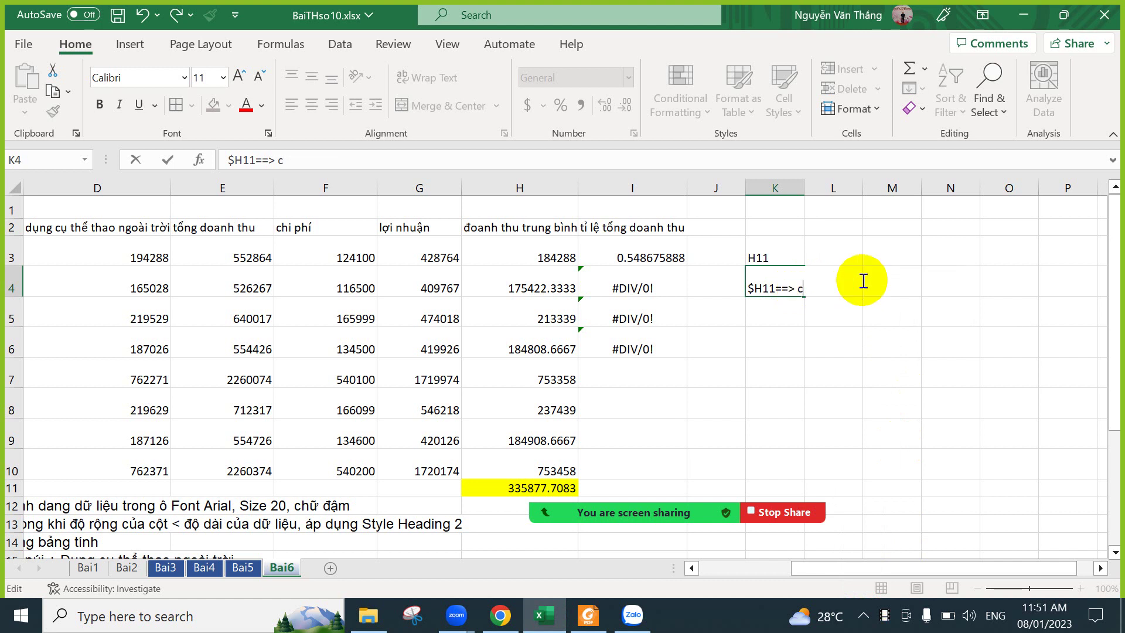
{"action": "type", "text": "ố dinh"}
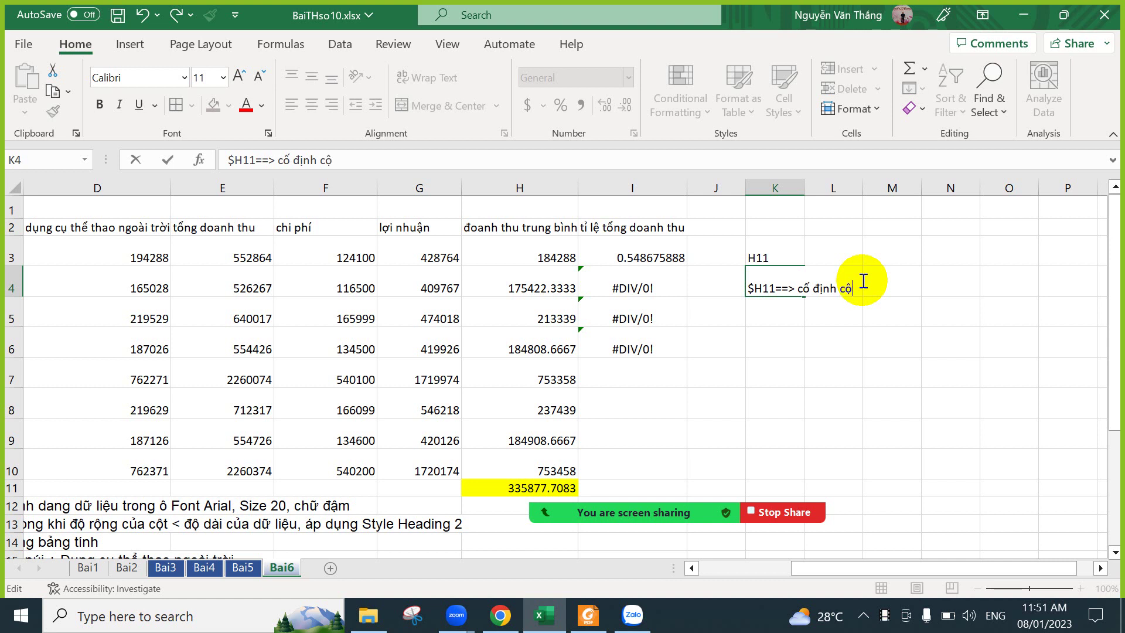
{"action": "key", "text": "Return"}
{"action": "key", "text": "Up"}
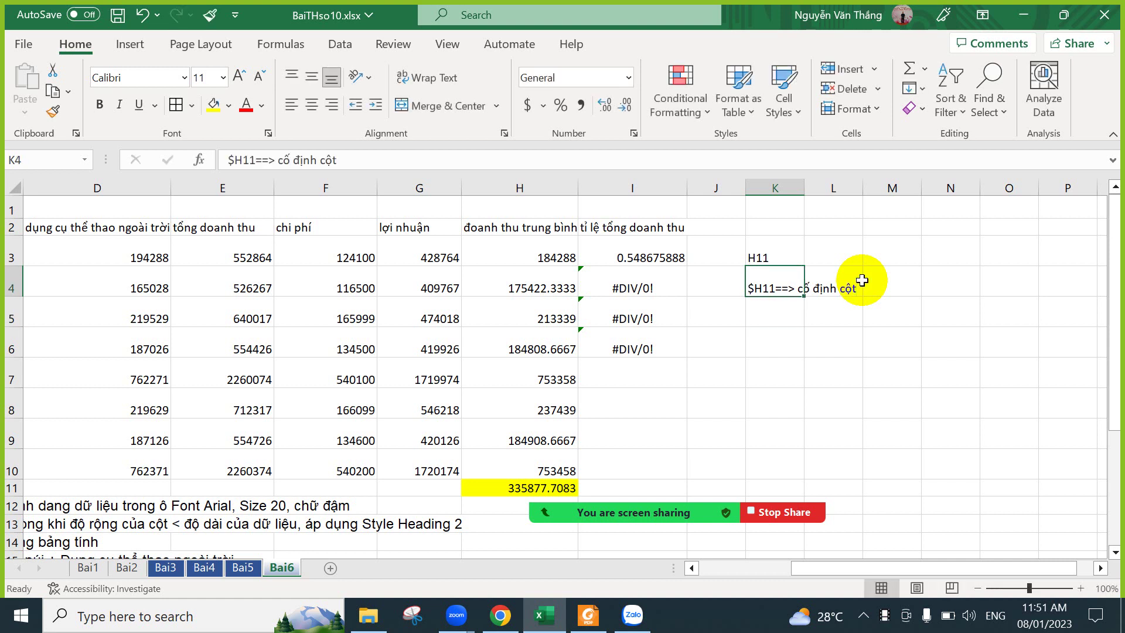
{"action": "key", "text": "shift+Down"}
{"action": "key", "text": "shift+Down"}
Fill the K4 note down to K6 and change K5 to 'H$11==> cố định dòng'.
{"action": "key", "text": "ctrl+d"}
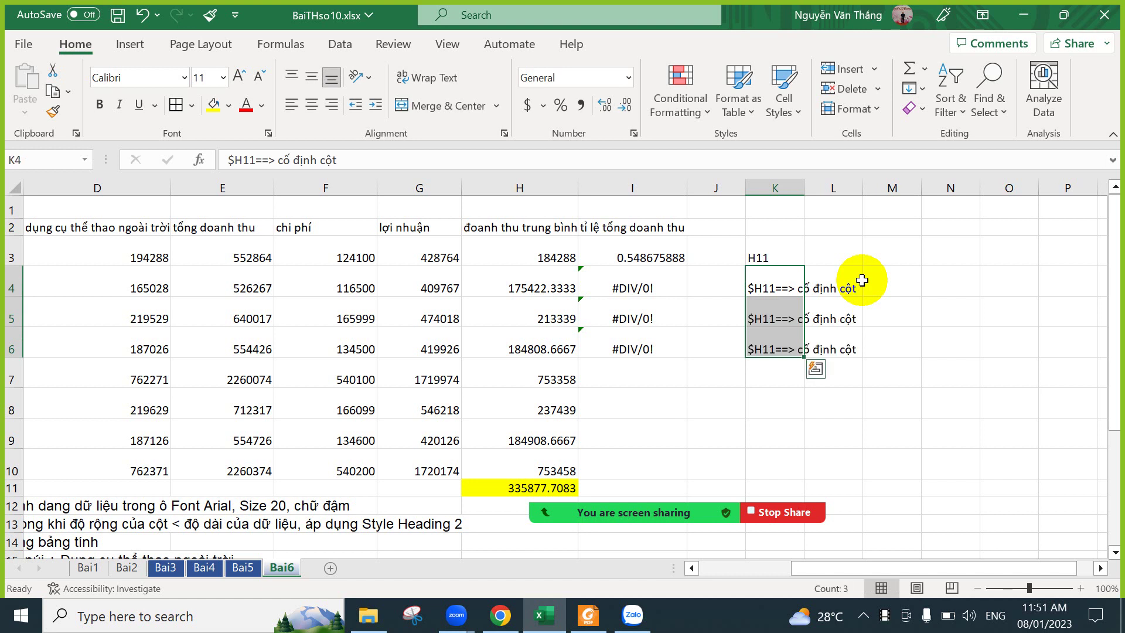
{"action": "key", "text": "Down"}
{"action": "key", "text": "F2"}
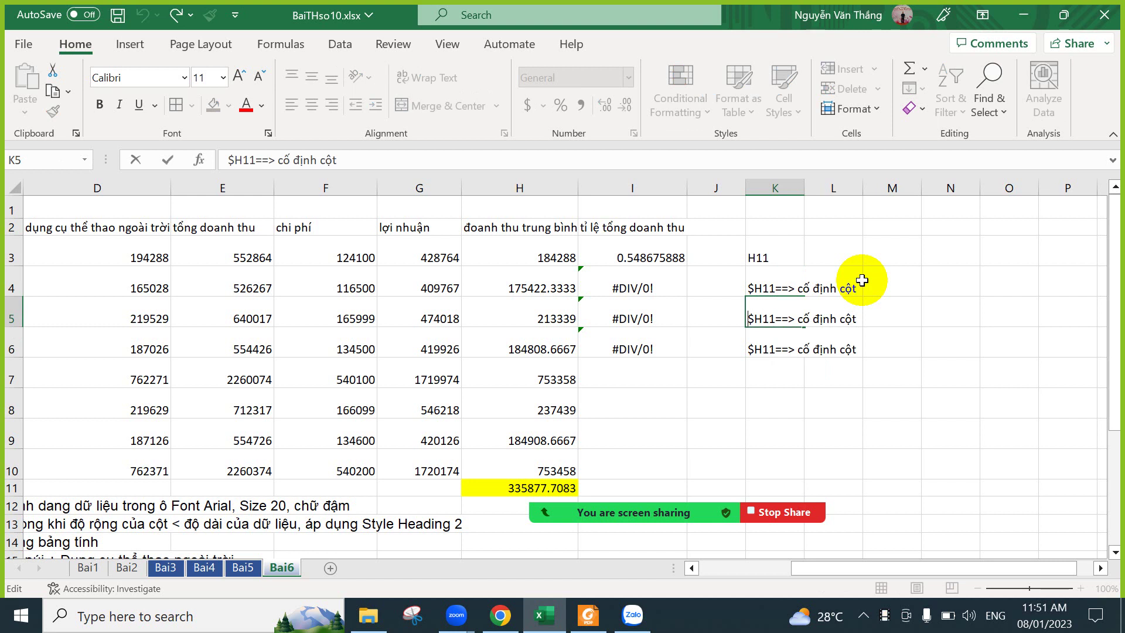
{"action": "key", "text": "Home"}
{"action": "key", "text": "Delete"}
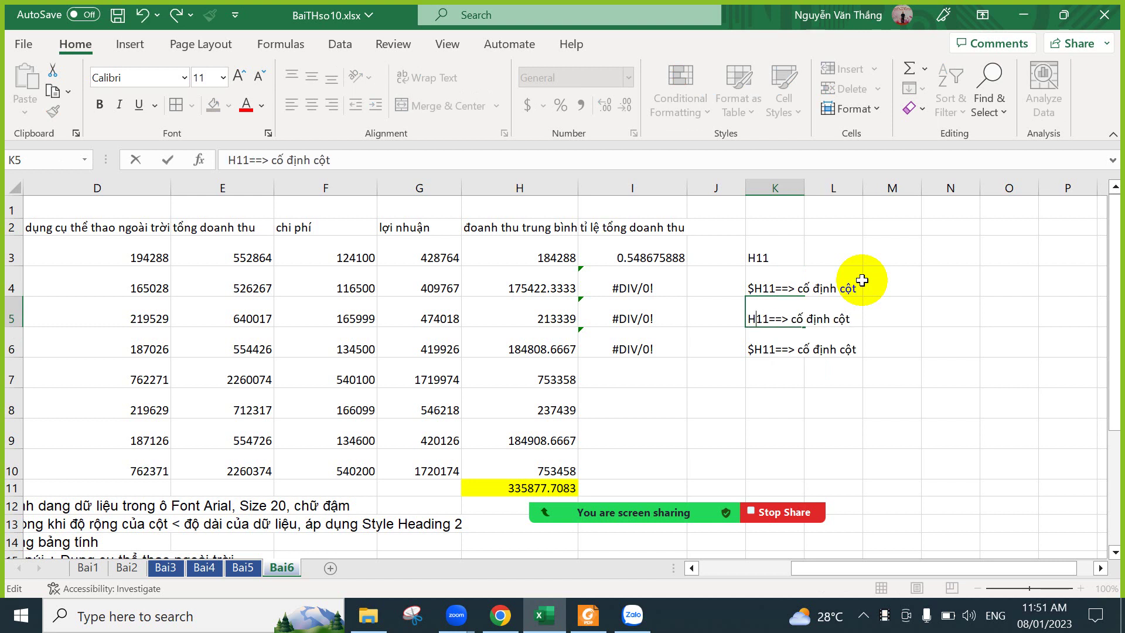
{"action": "type", "text": "$"}
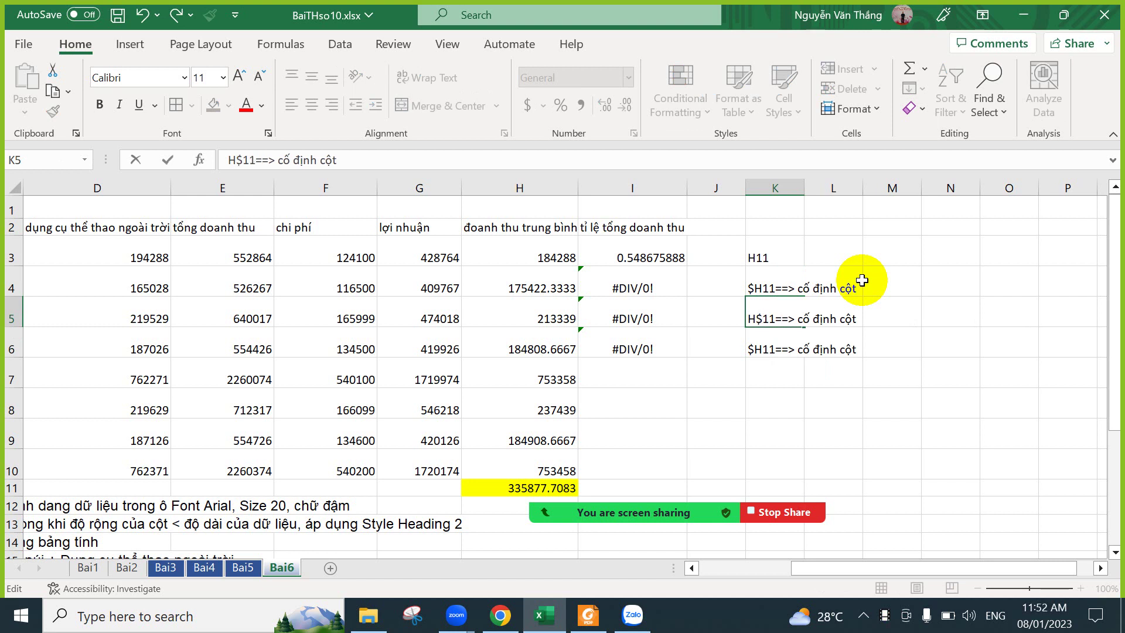
{"action": "key", "text": "BackSpace"}
{"action": "key", "text": "BackSpace"}
{"action": "key", "text": "BackSpace"}
{"action": "type", "text": "dong"}
{"action": "key", "text": "Return"}
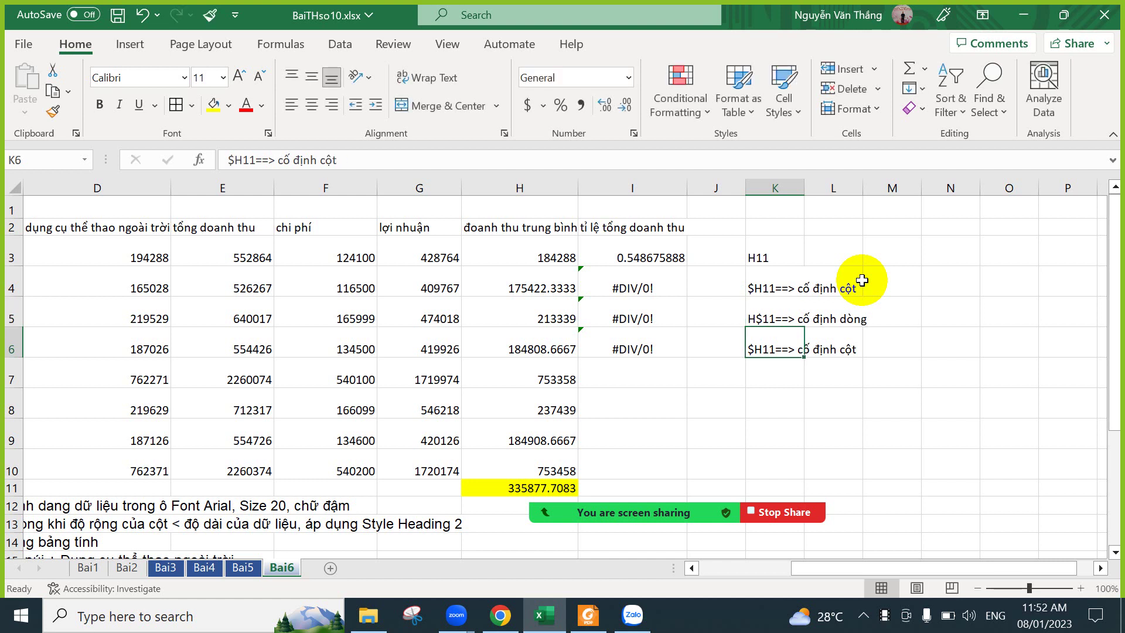
Change the K6 note to '$H$11==> cố định cột cả dòng và cả cột'.
{"action": "key", "text": "F2"}
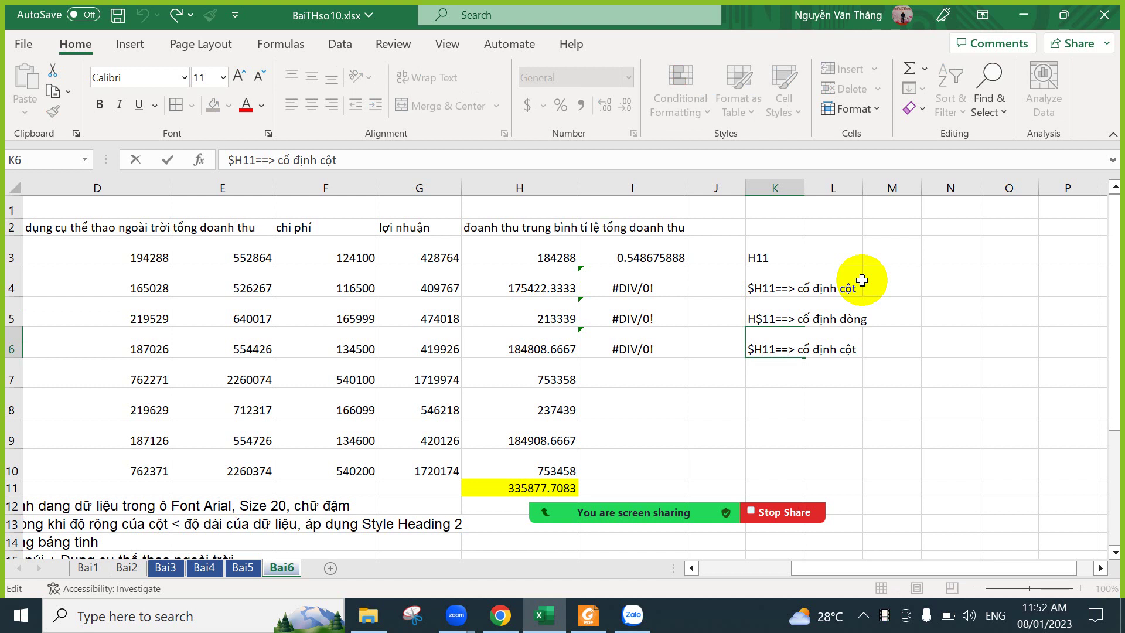
{"action": "type", "text": "%"}
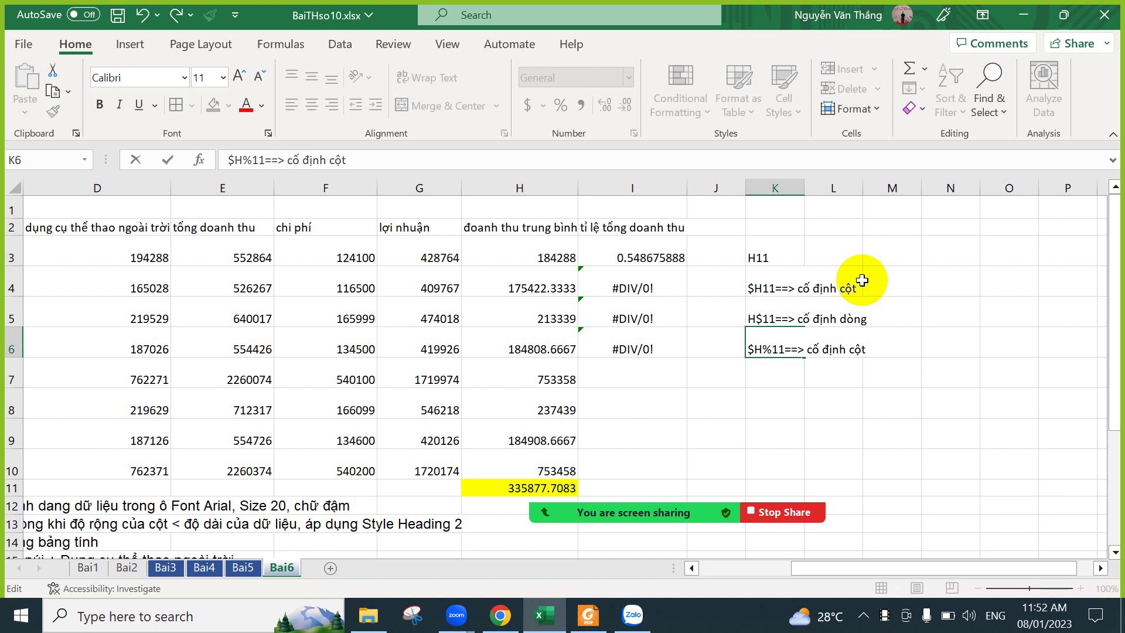
{"action": "key", "text": "BackSpace"}
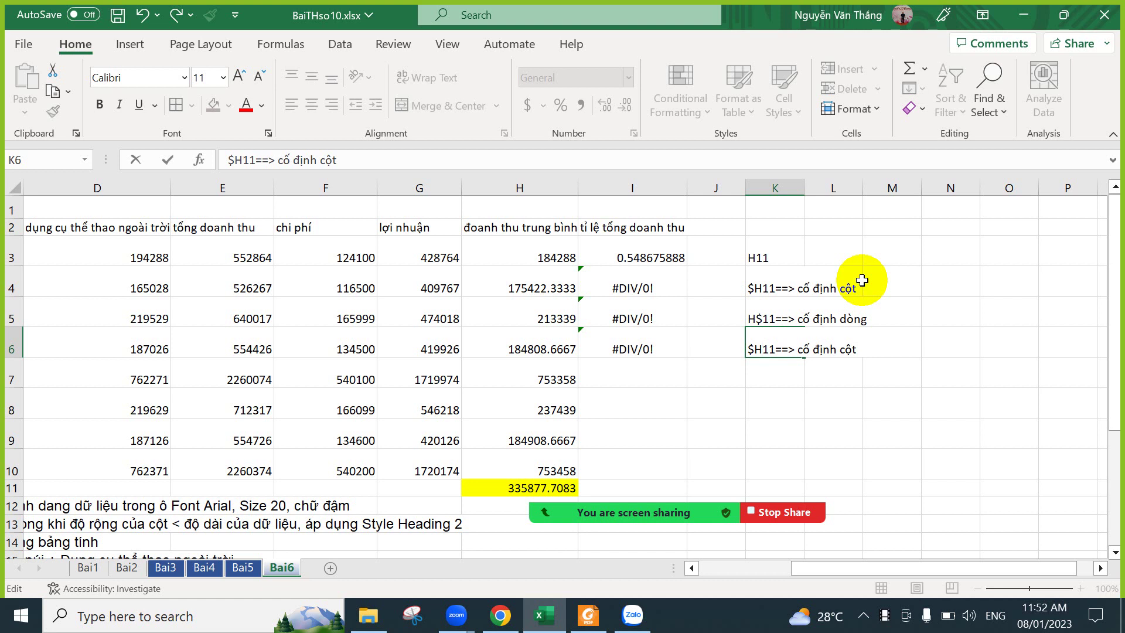
{"action": "type", "text": "$"}
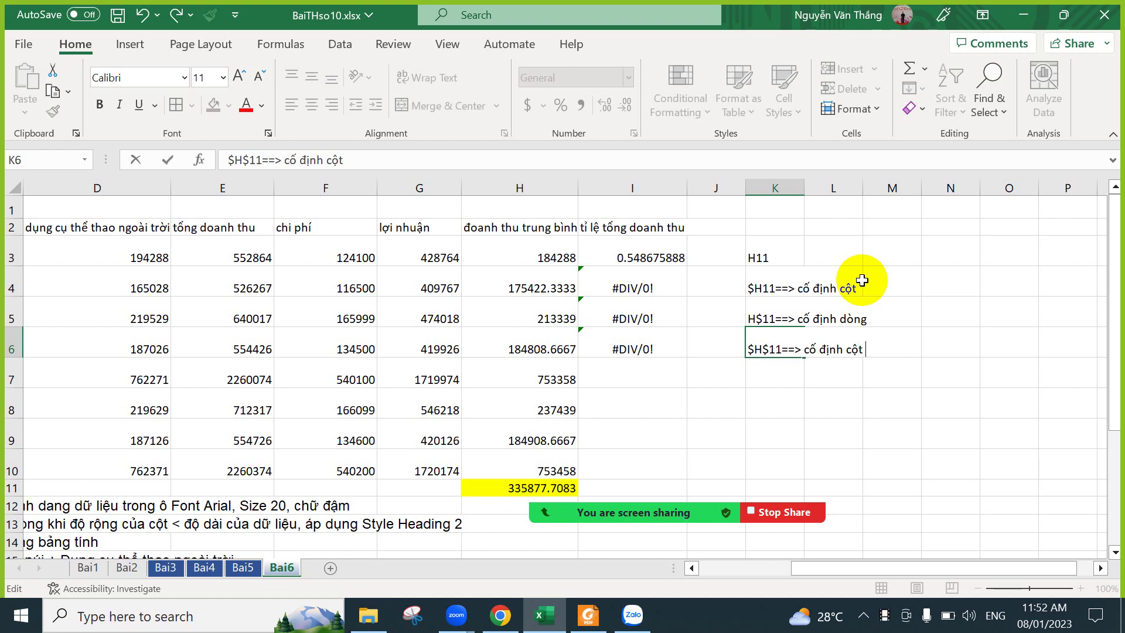
{"action": "type", "text": "ca dong va "}
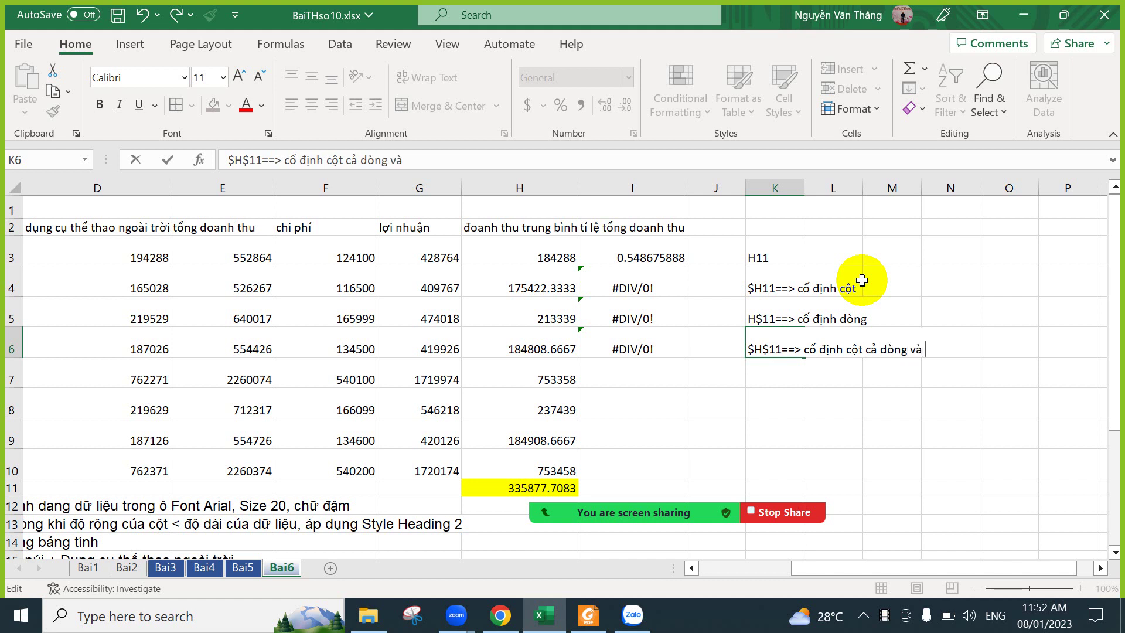
{"action": "type", "text": "ca"}
{"action": "type", "text": " co"}
{"action": "type", "text": "t"}
{"action": "key", "text": "Return"}
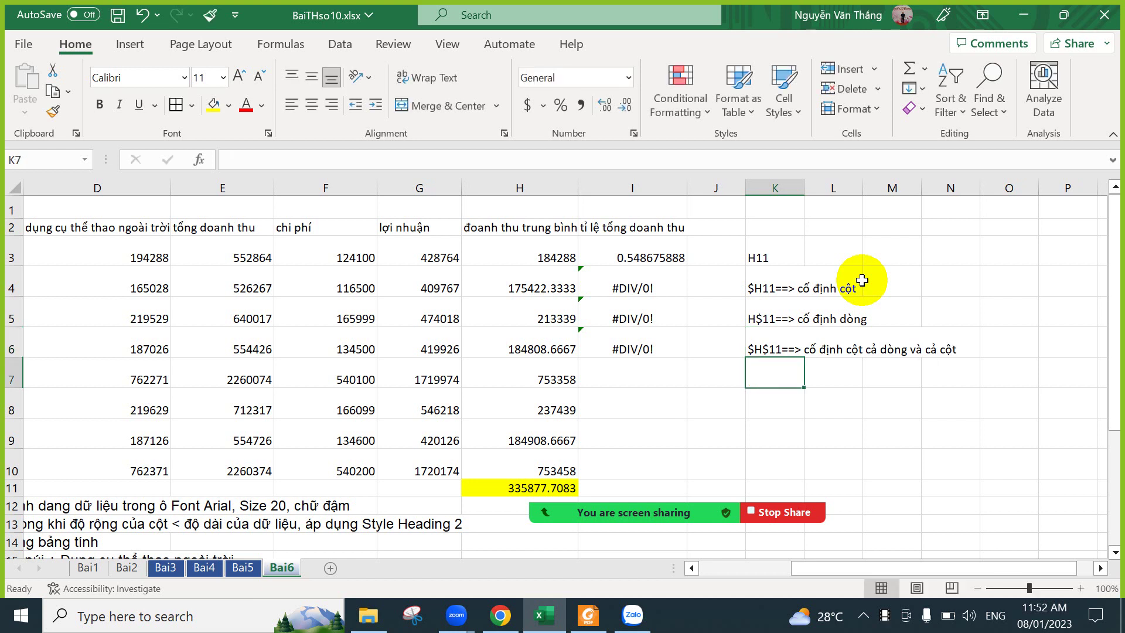
{"action": "left_click", "coordinate": [669, 255]}
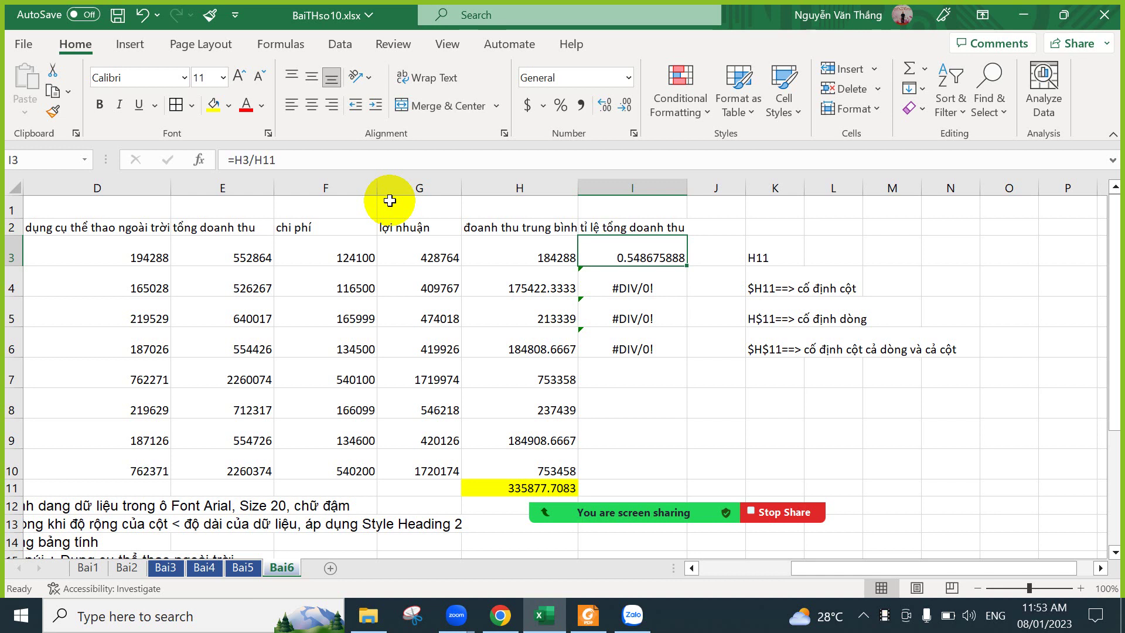
Rebuild I3 as =H3/H$11, cycling through the F4 reference locks.
{"action": "key", "text": "F2"}
{"action": "key", "text": "BackSpace"}
{"action": "key", "text": "BackSpace"}
{"action": "key", "text": "BackSpace"}
{"action": "key", "text": "BackSpace"}
{"action": "key", "text": "BackSpace"}
{"action": "key", "text": "BackSpace"}
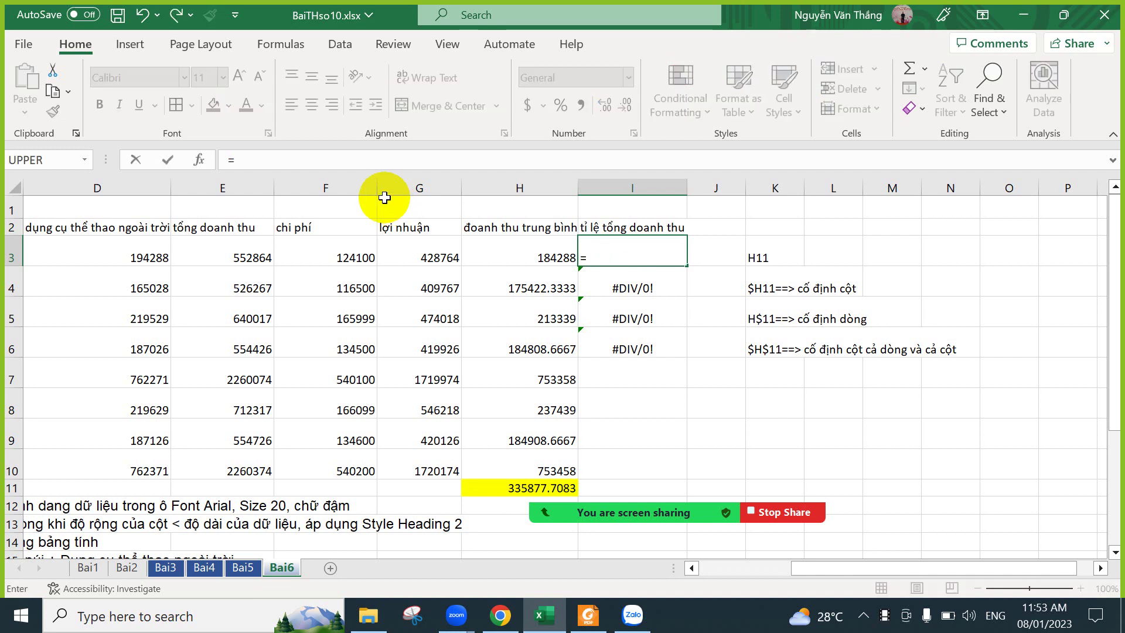
{"action": "left_click", "coordinate": [554, 258]}
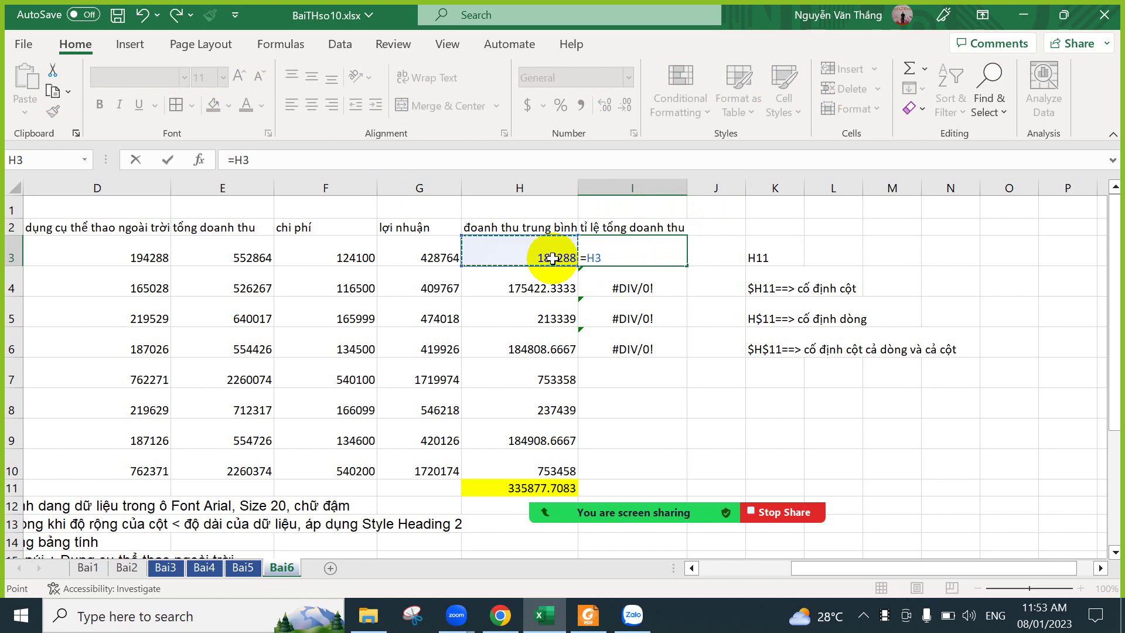
{"action": "type", "text": "/"}
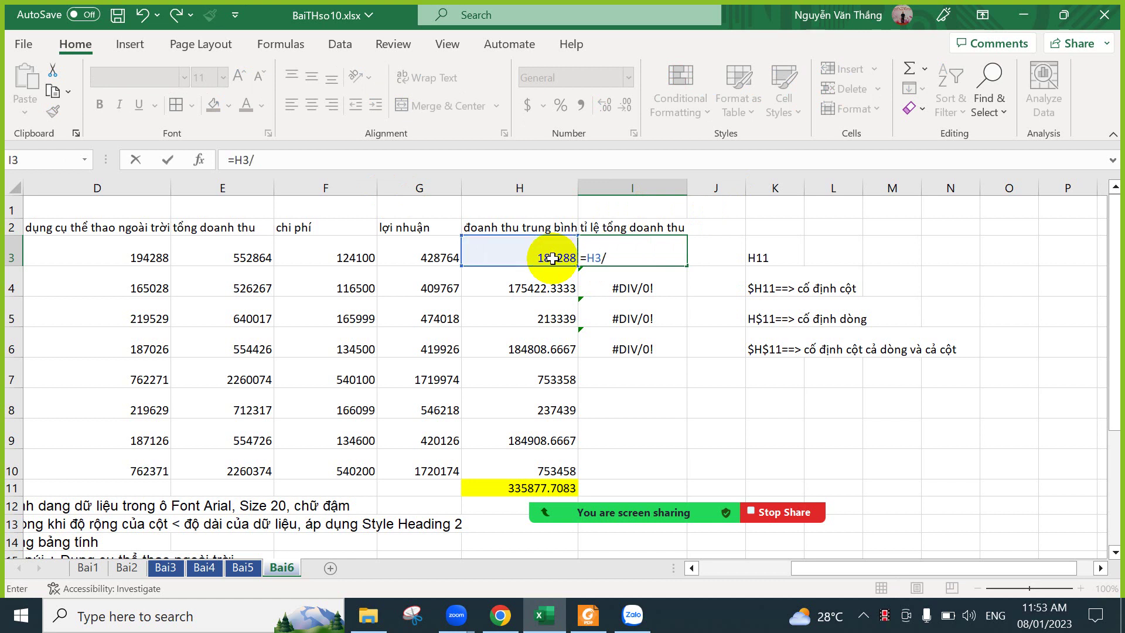
{"action": "left_click", "coordinate": [524, 487]}
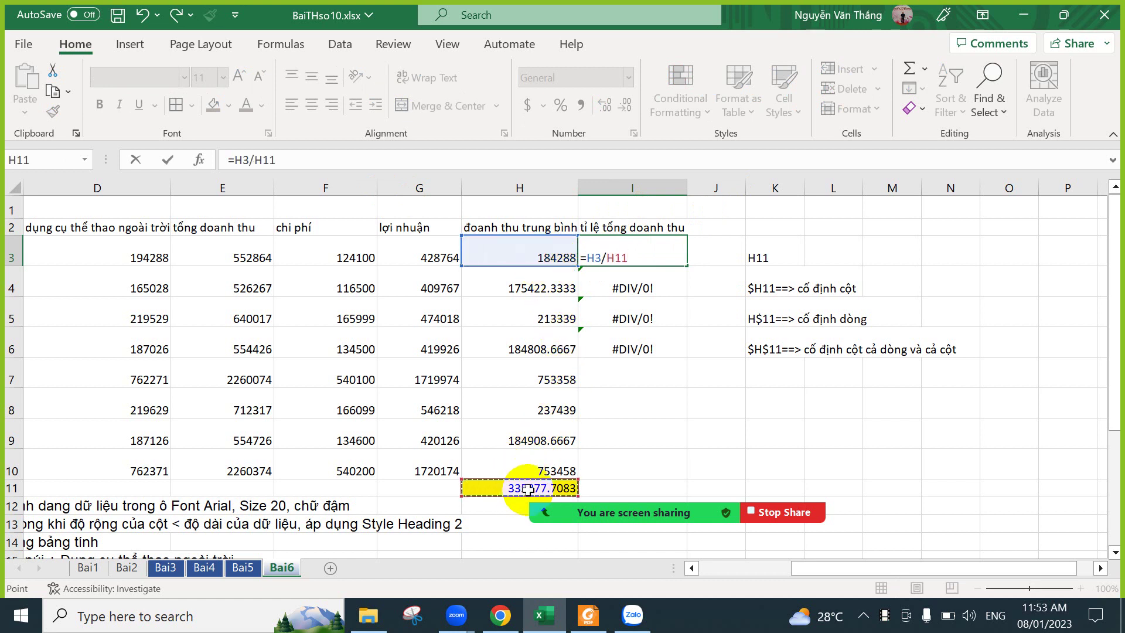
{"action": "key", "text": "F4"}
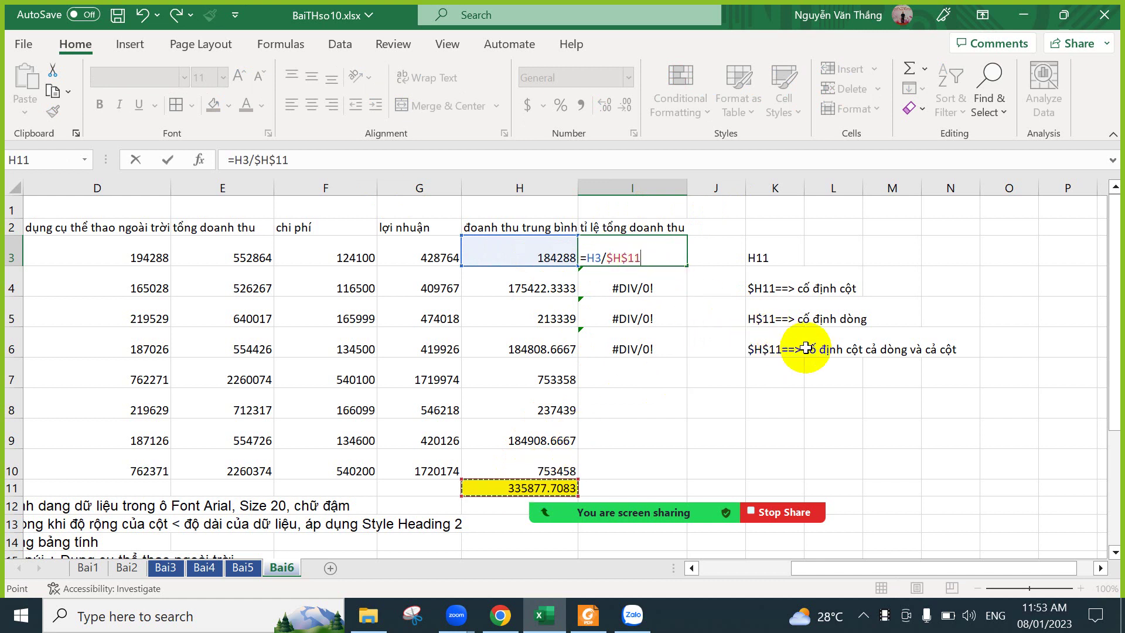
{"action": "key", "text": "F4"}
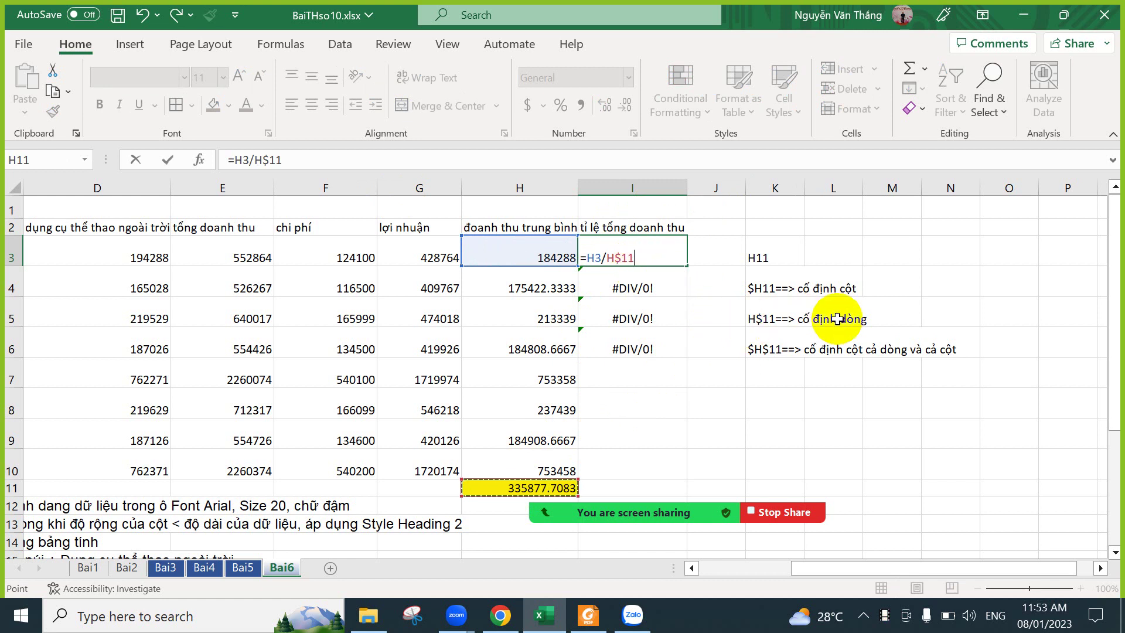
{"action": "key", "text": "F4"}
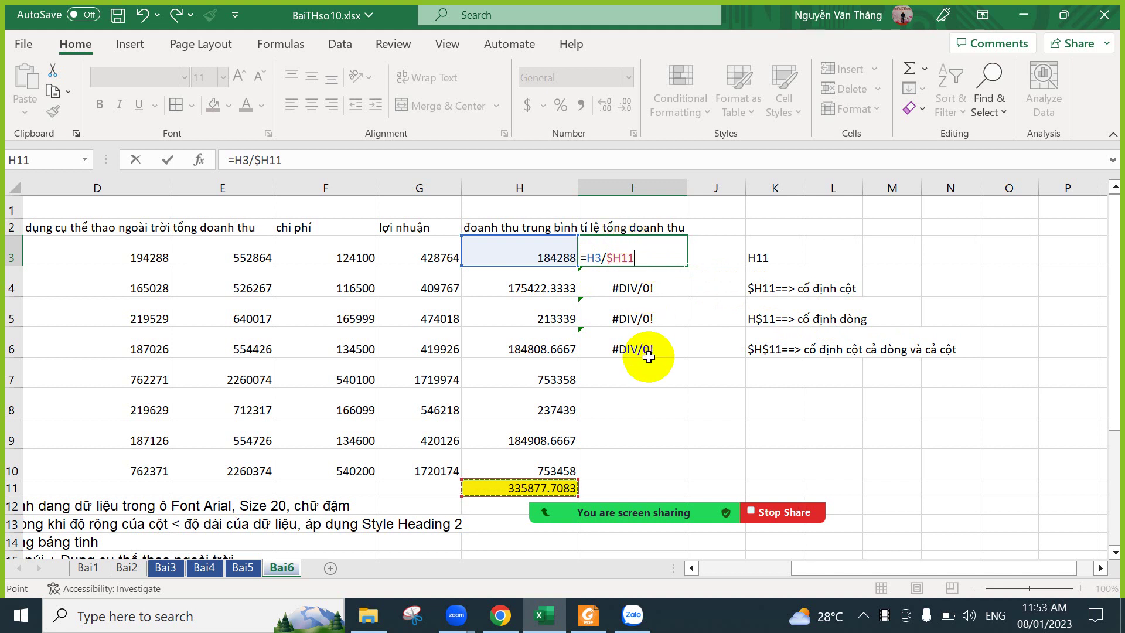
{"action": "key", "text": "F4"}
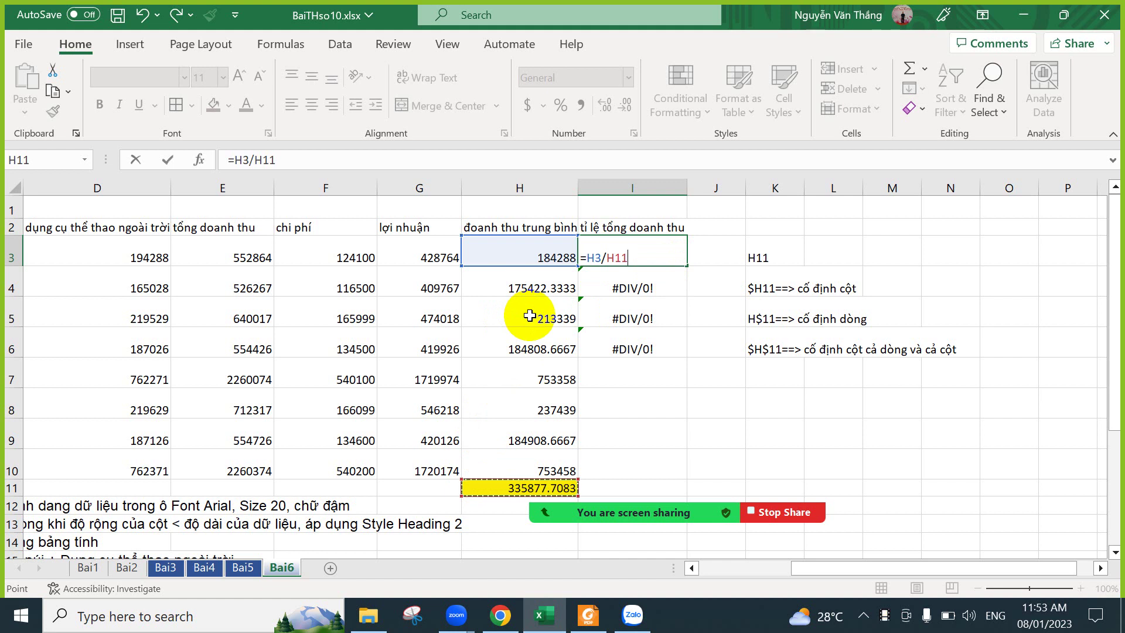
{"action": "key", "text": "F4"}
{"action": "key", "text": "F4"}
{"action": "key", "text": "Return"}
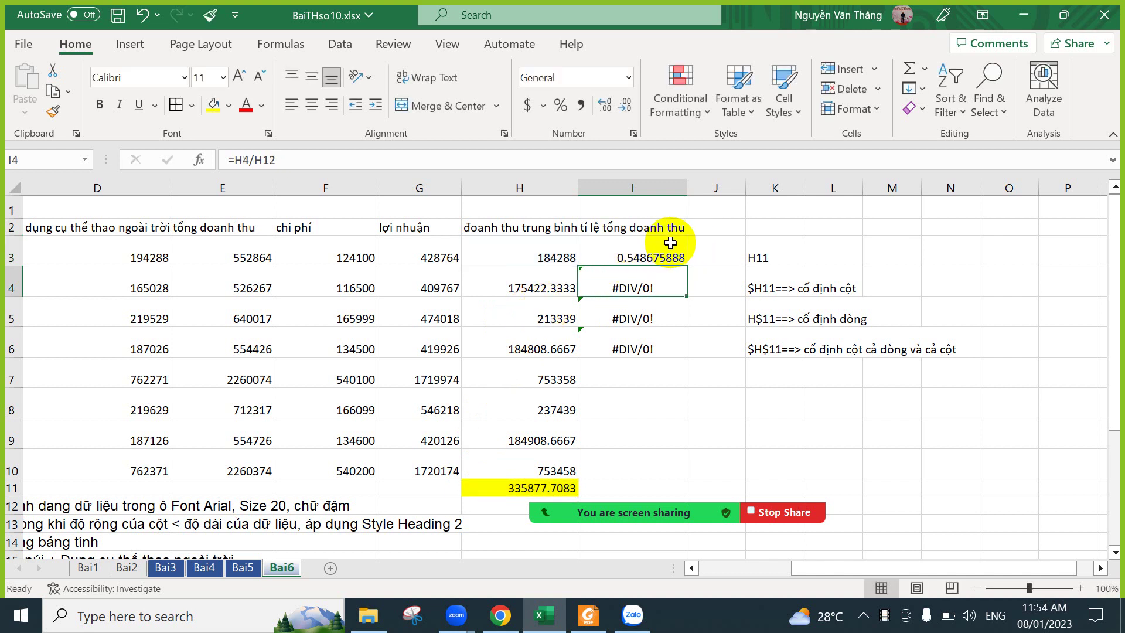
Fill I3's formula down to I11, giving valid ratios ending in 1.
{"action": "left_click", "coordinate": [649, 255]}
{"action": "left_click_drag", "start_coordinate": [680, 265], "coordinate": [679, 495]}
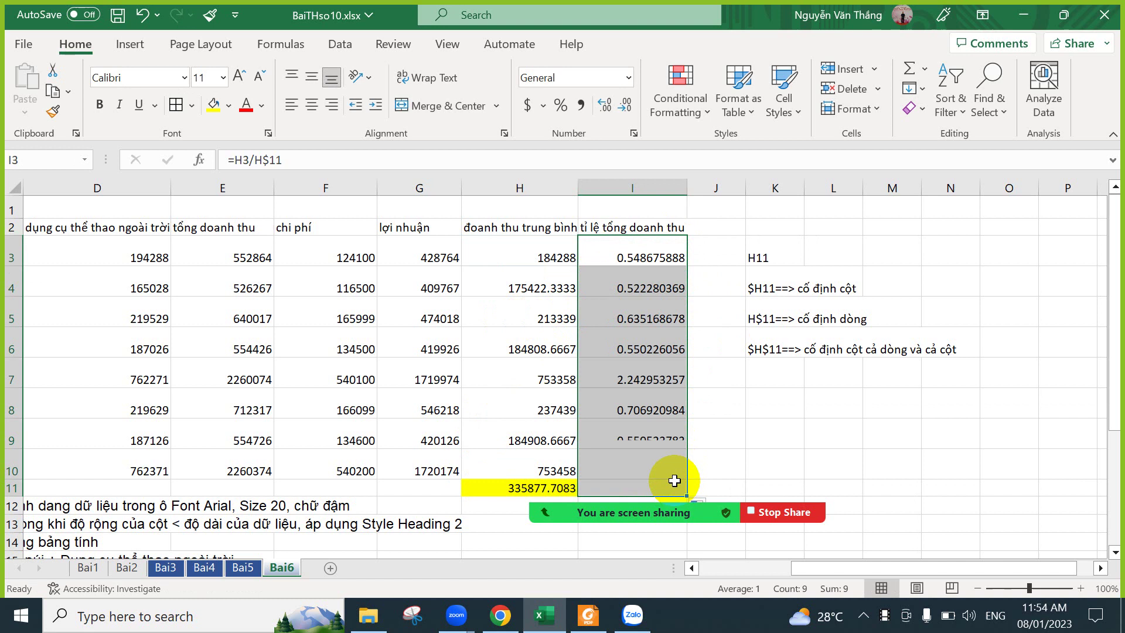
{"action": "left_click", "coordinate": [639, 284]}
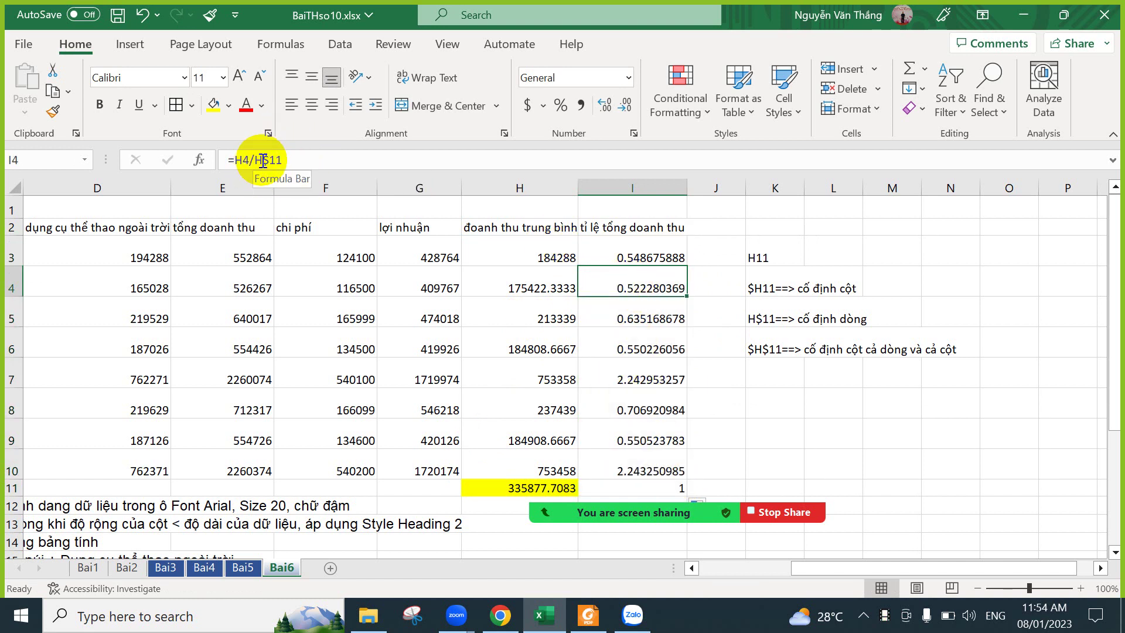
{"action": "left_click", "coordinate": [621, 378]}
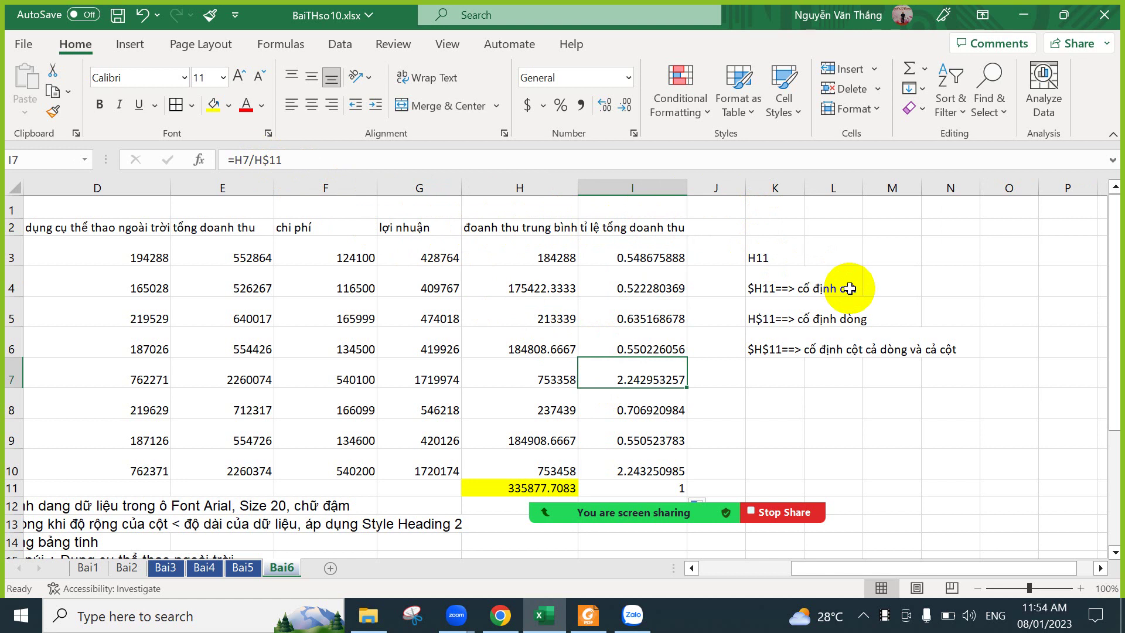
{"action": "left_click", "coordinate": [654, 227]}
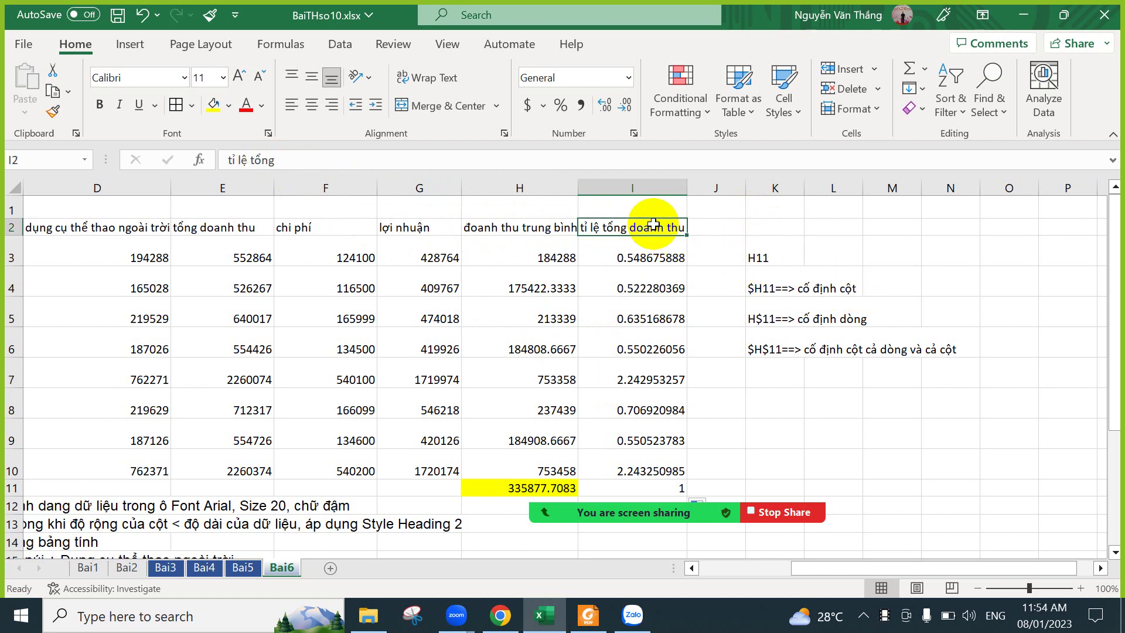
Copy the I2 header into J2.
{"action": "key", "text": "ctrl+c"}
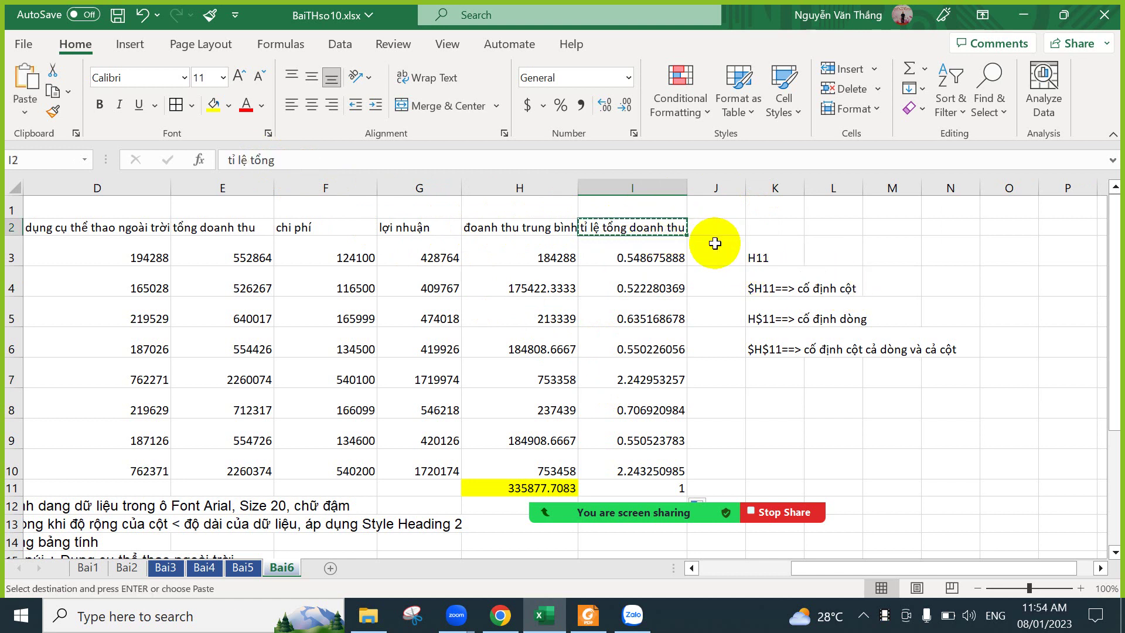
{"action": "left_click", "coordinate": [716, 229]}
{"action": "key", "text": "Return"}
Start J3's formula as =I3/SUM( with a row-locked I3:I10 range.
{"action": "left_click", "coordinate": [710, 246]}
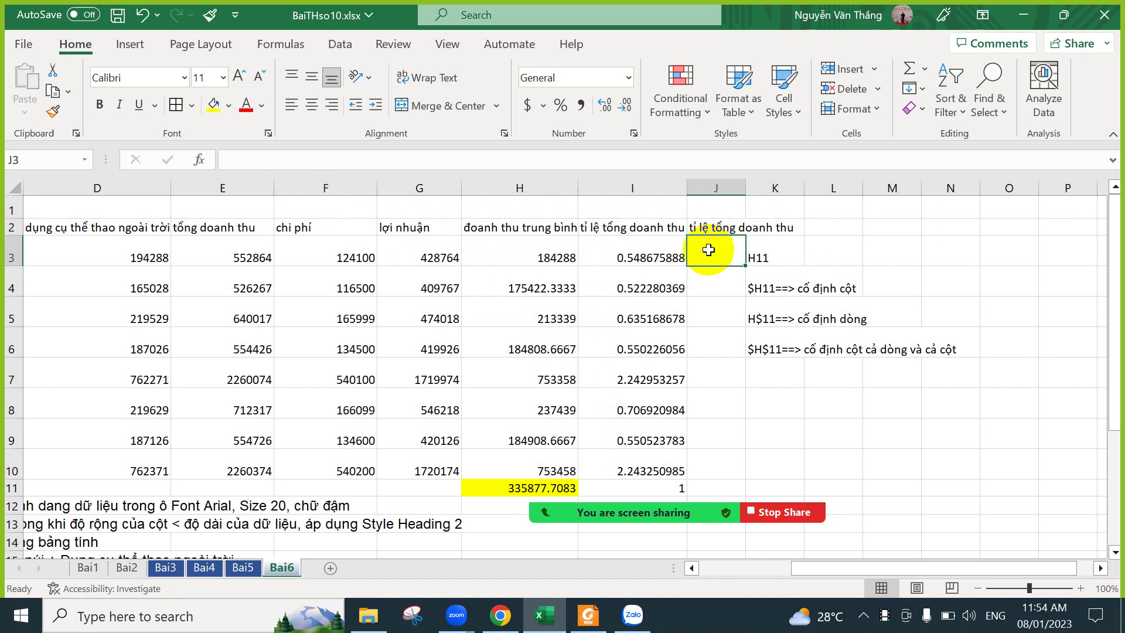
{"action": "type", "text": "="}
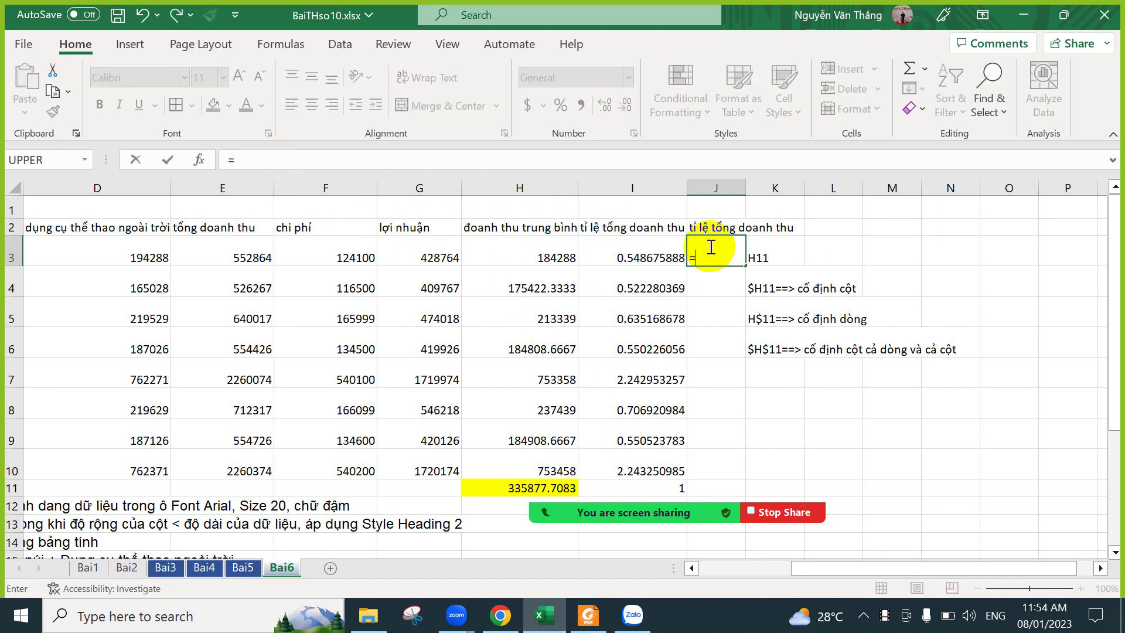
{"action": "left_click", "coordinate": [653, 257]}
{"action": "type", "text": "/"}
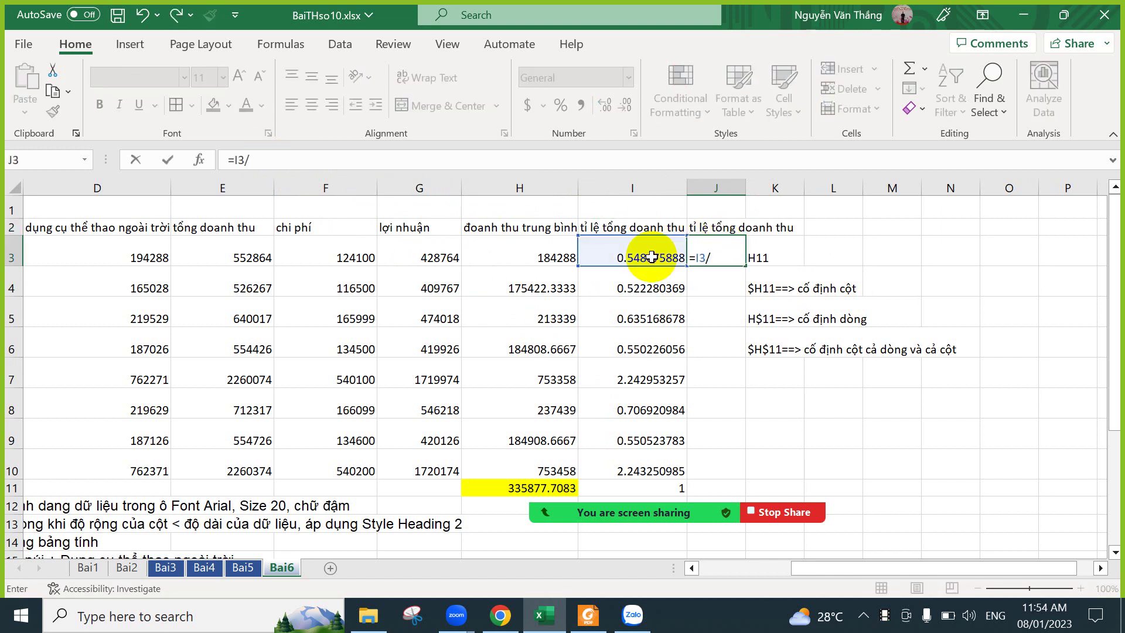
{"action": "type", "text": "sum("}
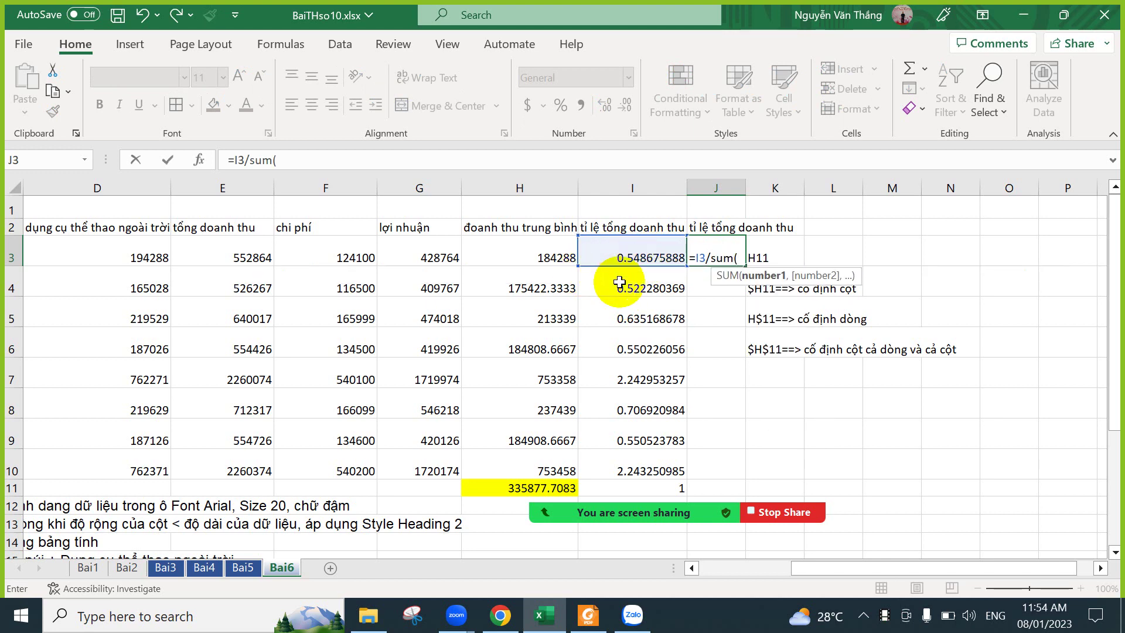
{"action": "left_click_drag", "start_coordinate": [651, 472], "coordinate": [615, 254]}
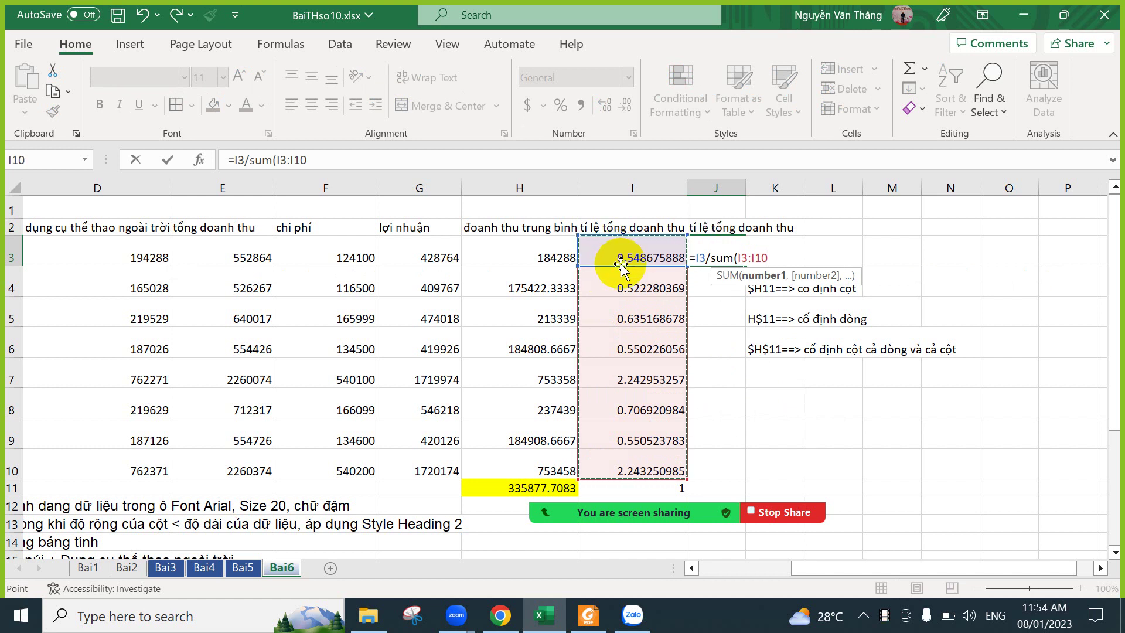
{"action": "left_click", "coordinate": [642, 288]}
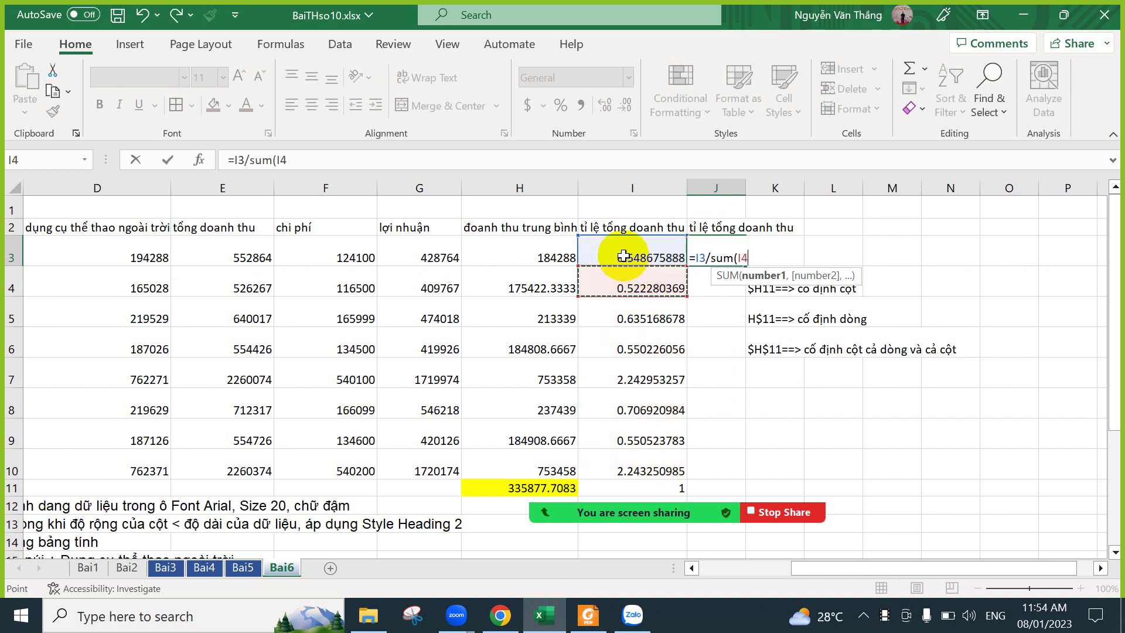
{"action": "left_click_drag", "start_coordinate": [625, 252], "coordinate": [623, 473]}
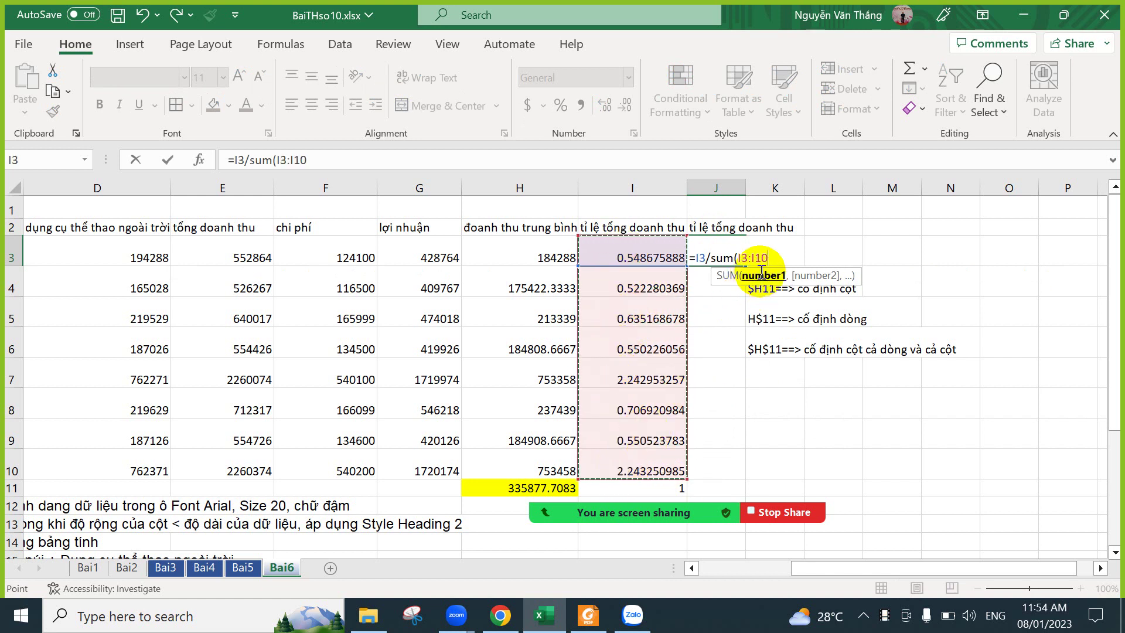
{"action": "left_click_drag", "start_coordinate": [772, 258], "coordinate": [739, 259]}
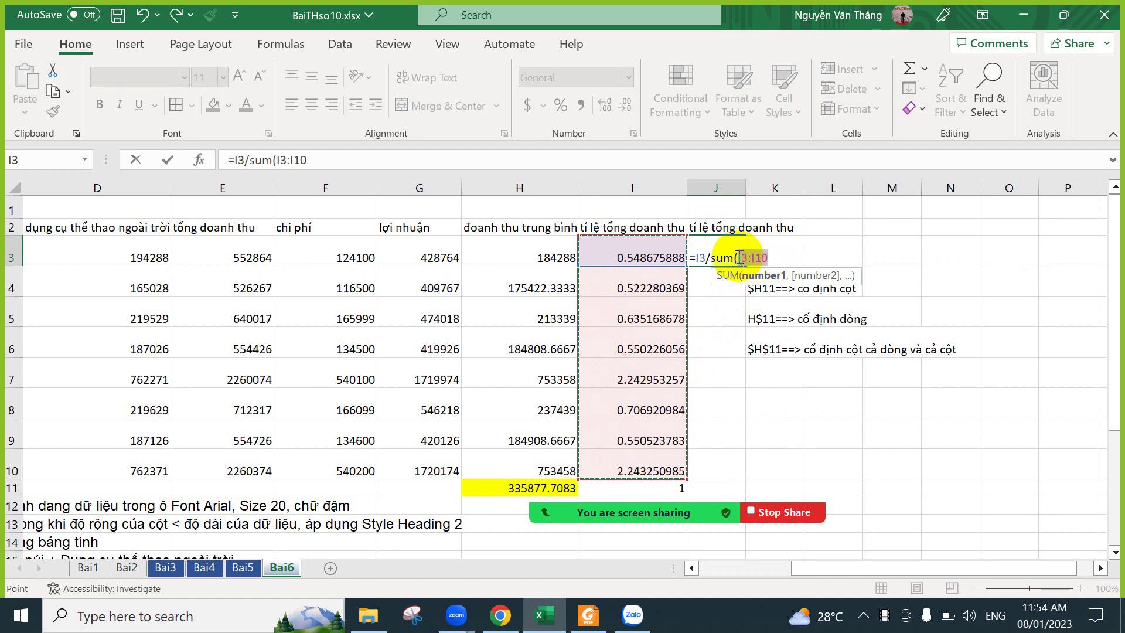
{"action": "key", "text": "F4"}
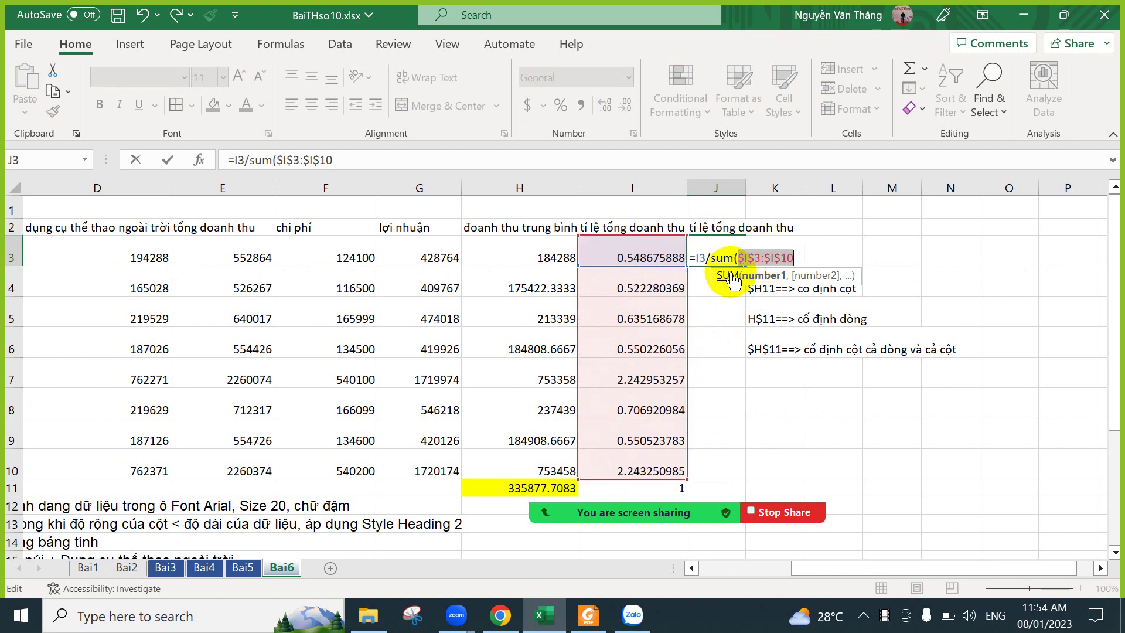
{"action": "key", "text": "F4"}
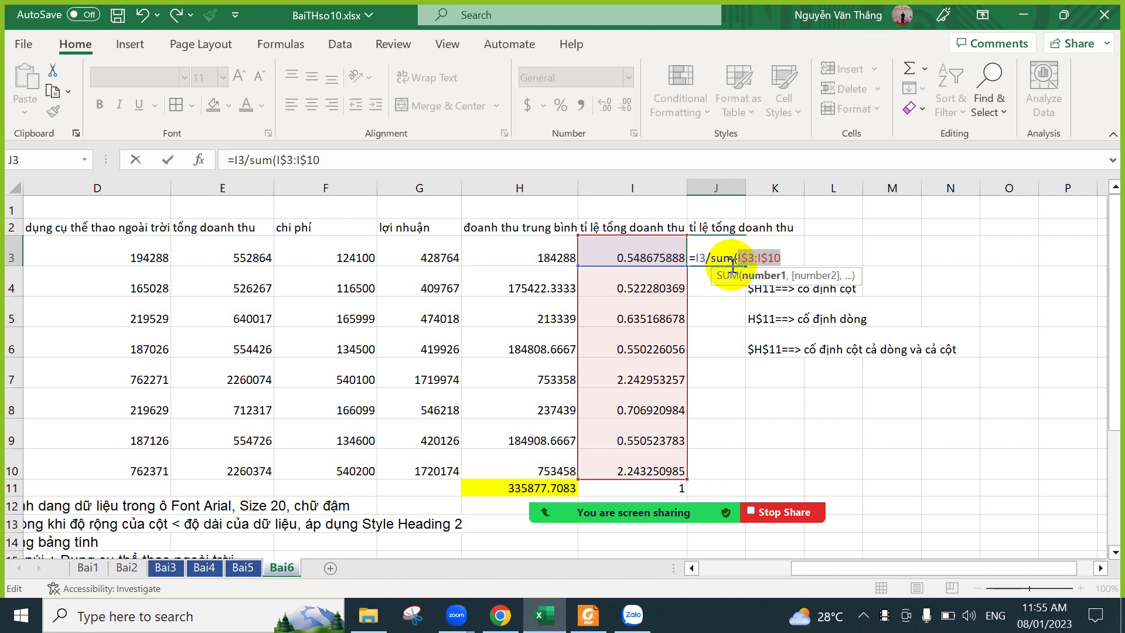
Complete J3 as =I3/SUM(I$3:I$10), showing 0.068584.
{"action": "type", "text": ")"}
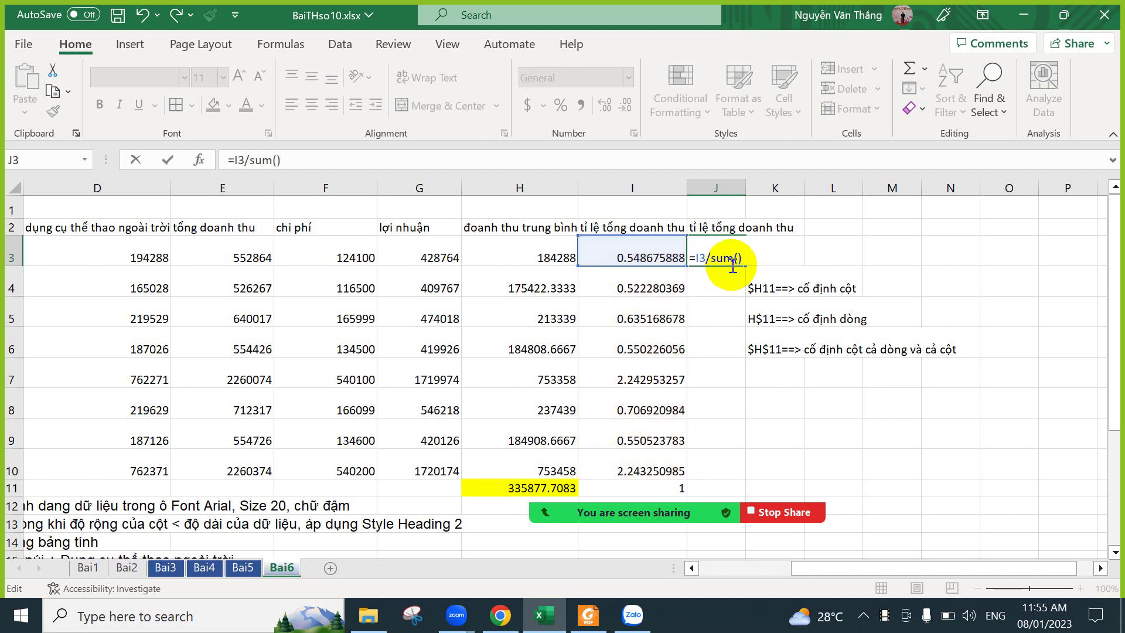
{"action": "key", "text": "BackSpace"}
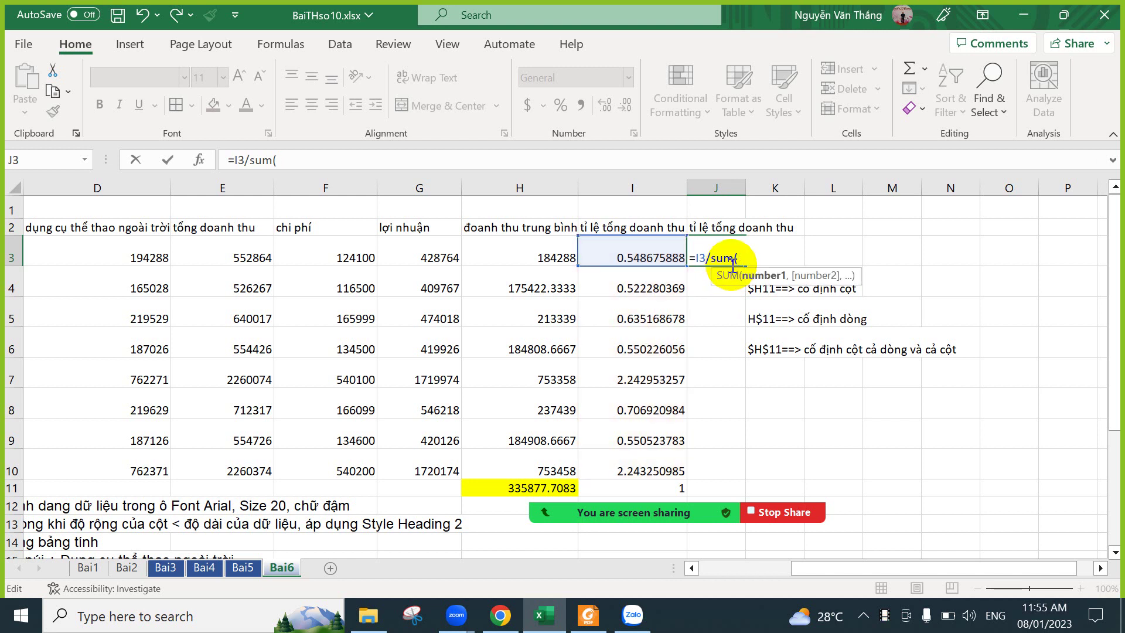
{"action": "left_click_drag", "start_coordinate": [644, 258], "coordinate": [637, 468]}
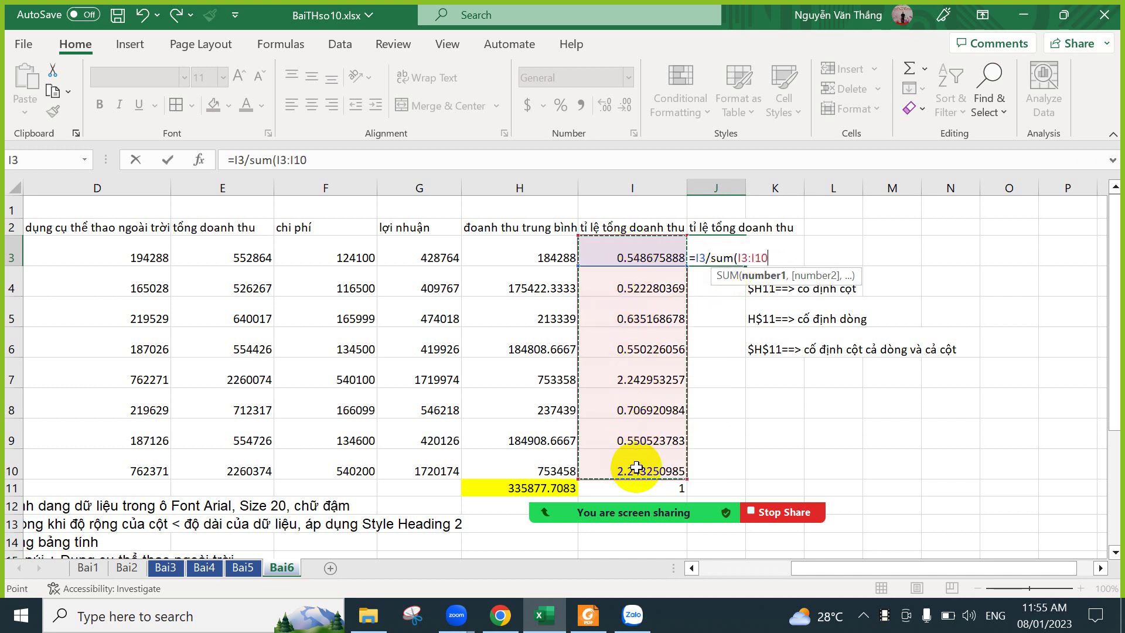
{"action": "key", "text": "F4"}
{"action": "key", "text": "F4"}
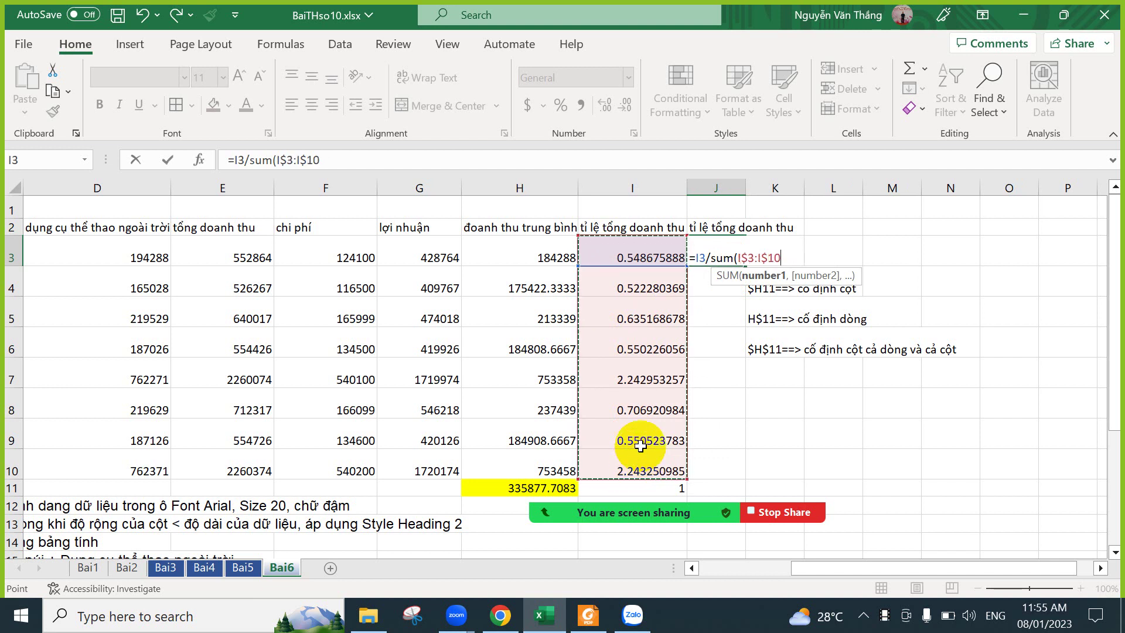
{"action": "type", "text": ")"}
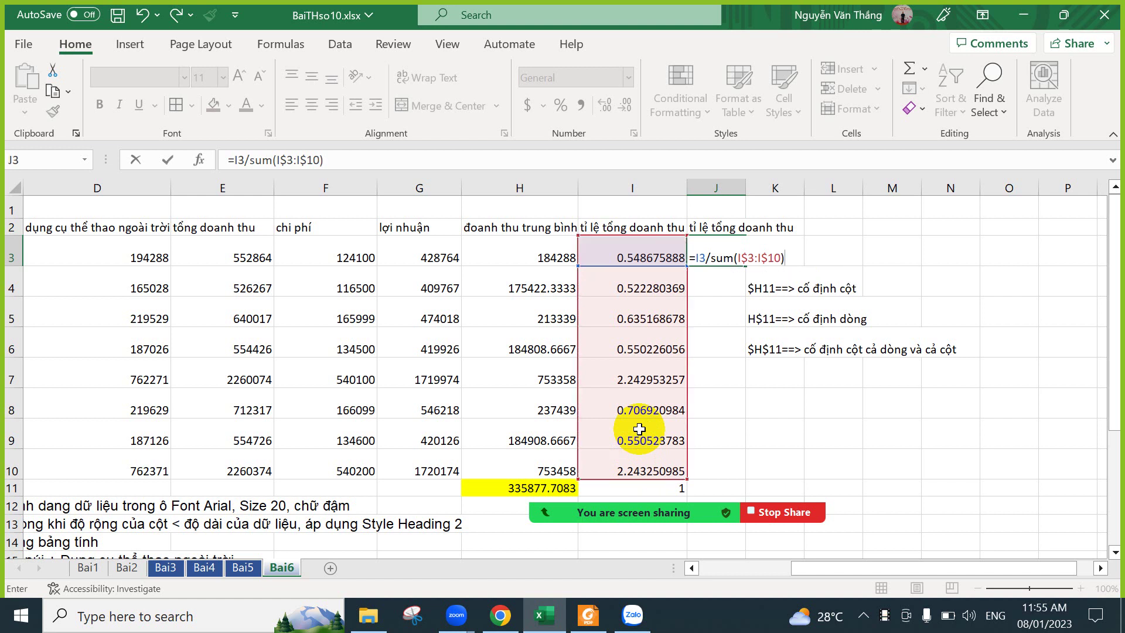
{"action": "key", "text": "Return"}
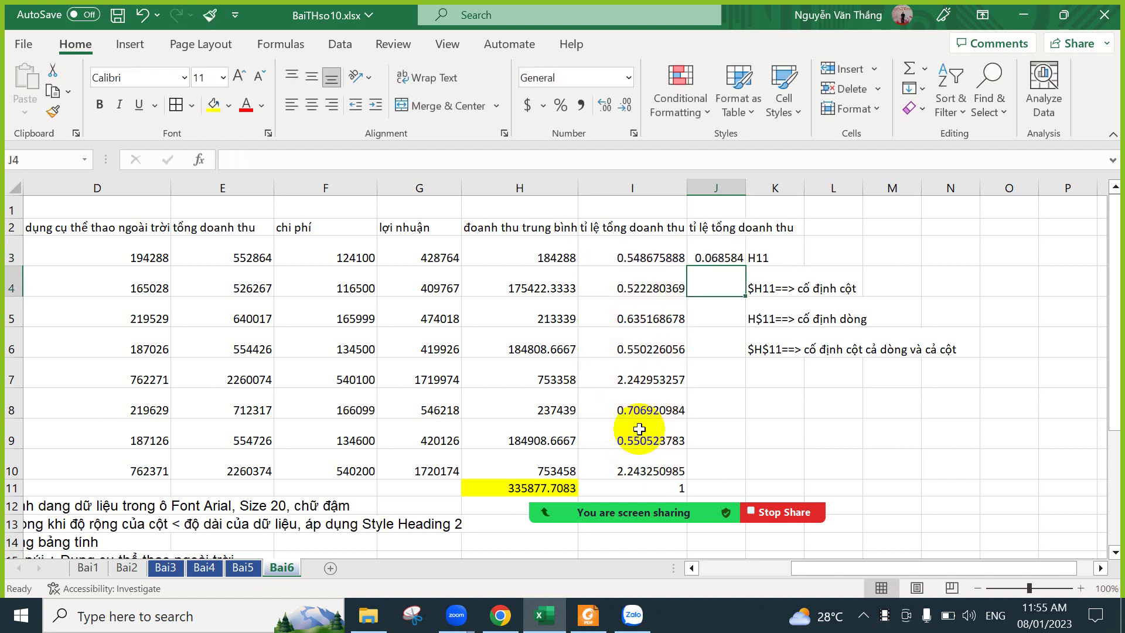
Review the formulas in J3 and I3.
{"action": "key", "text": "Up"}
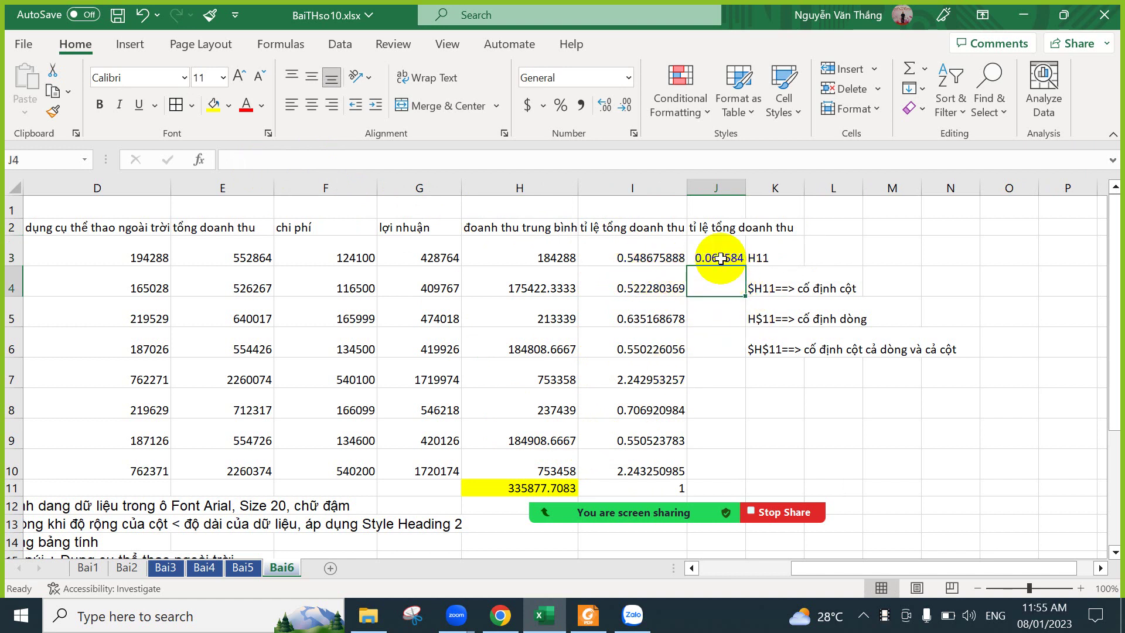
{"action": "left_click", "coordinate": [662, 256]}
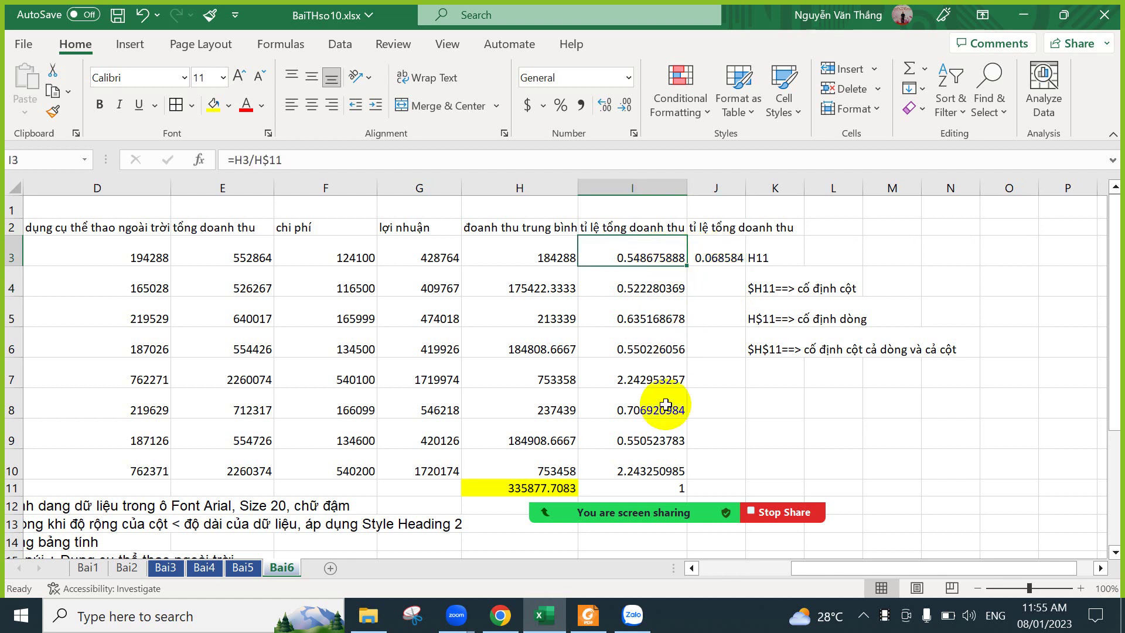
{"action": "left_click", "coordinate": [759, 402]}
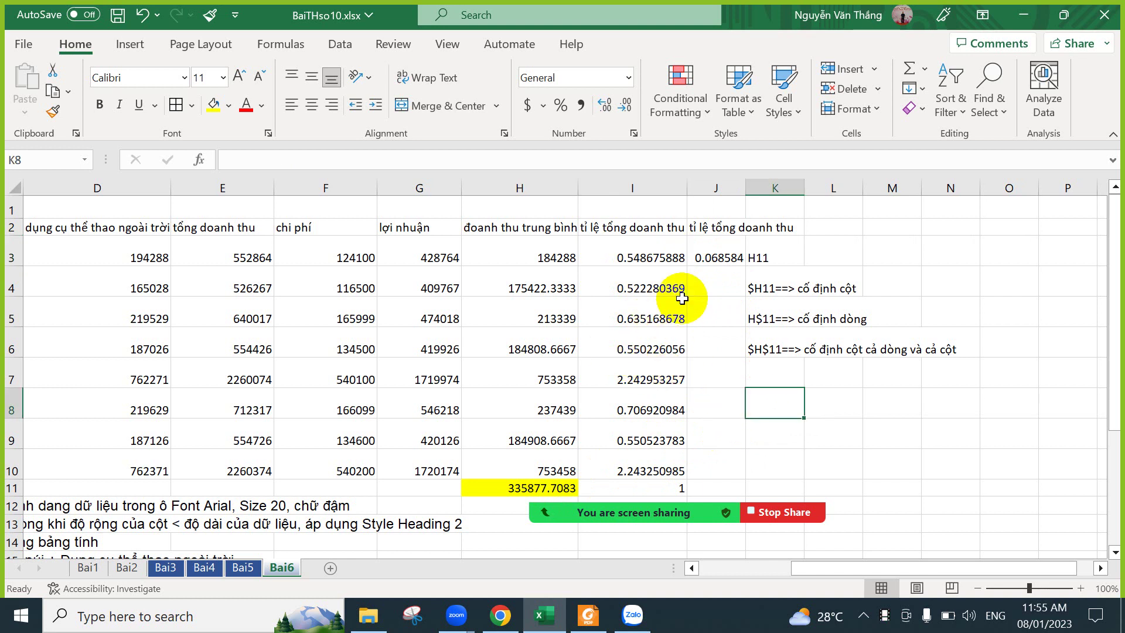
{"action": "left_click", "coordinate": [712, 263]}
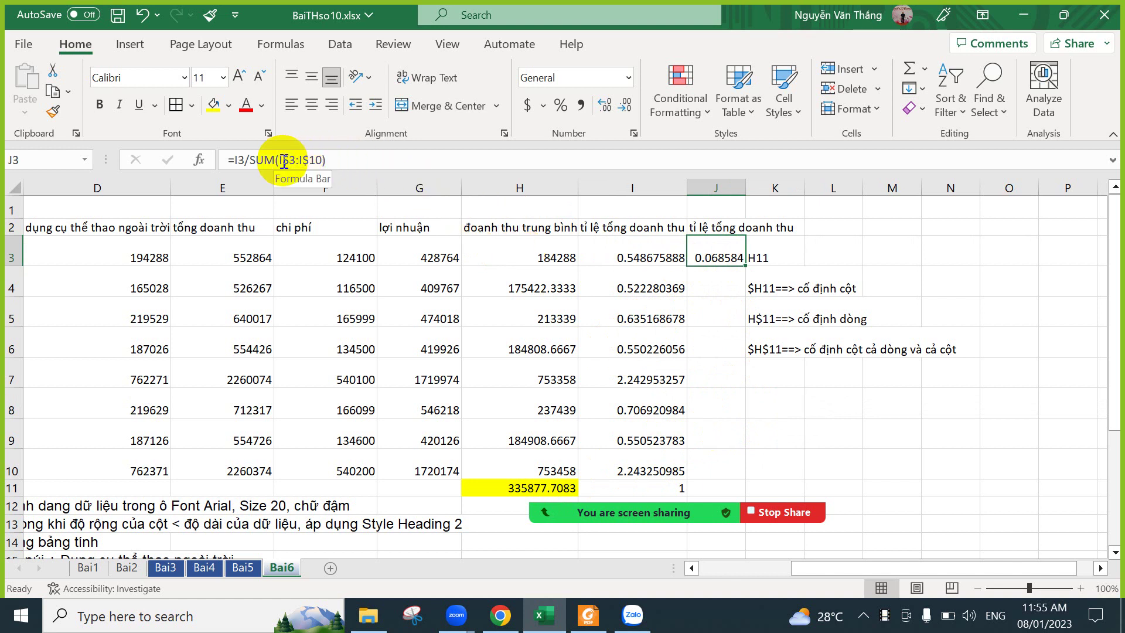
Change J3's sum range to H$3:H$10, making =I3/SUM(H$3:H$10).
{"action": "left_click_drag", "start_coordinate": [281, 160], "coordinate": [376, 139]}
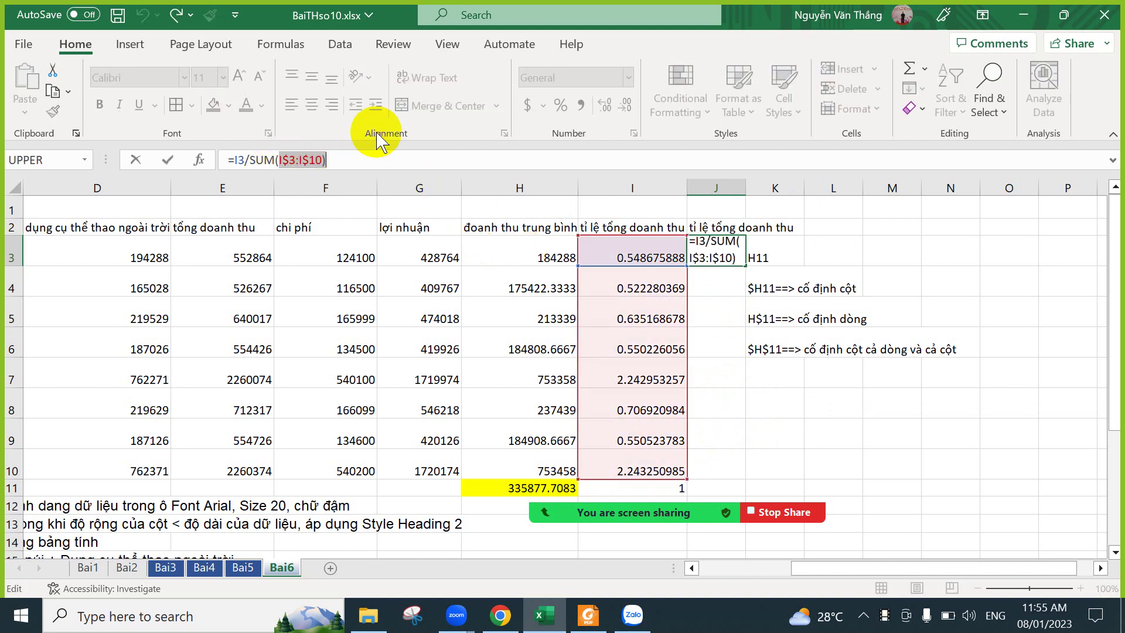
{"action": "key", "text": "BackSpace"}
{"action": "left_click_drag", "start_coordinate": [530, 255], "coordinate": [526, 463]}
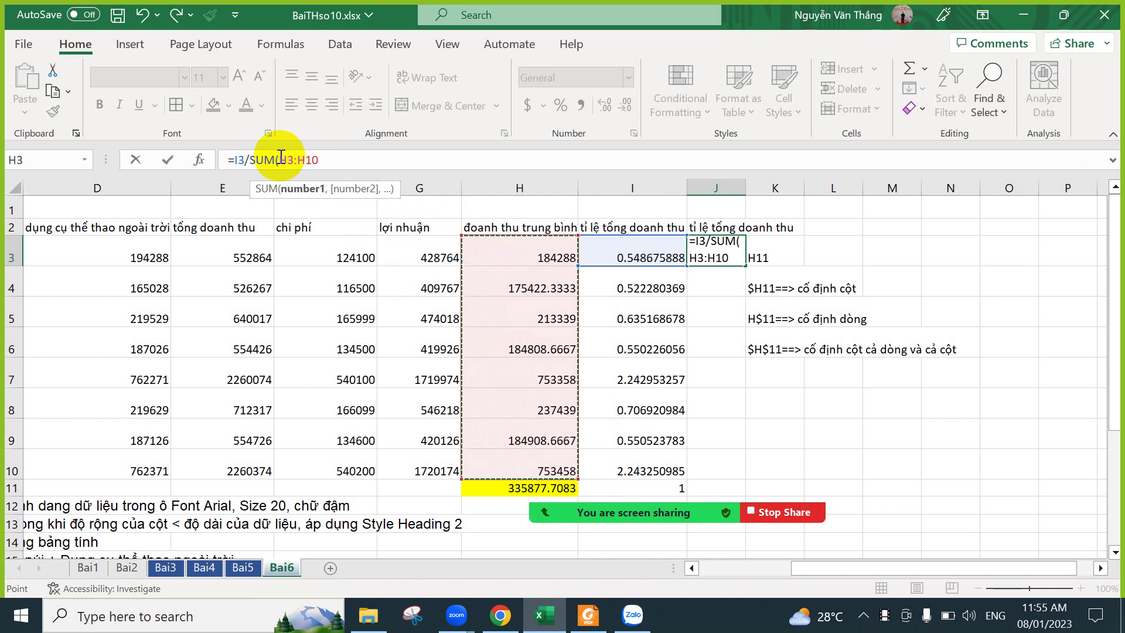
{"action": "left_click_drag", "start_coordinate": [280, 160], "coordinate": [316, 159]}
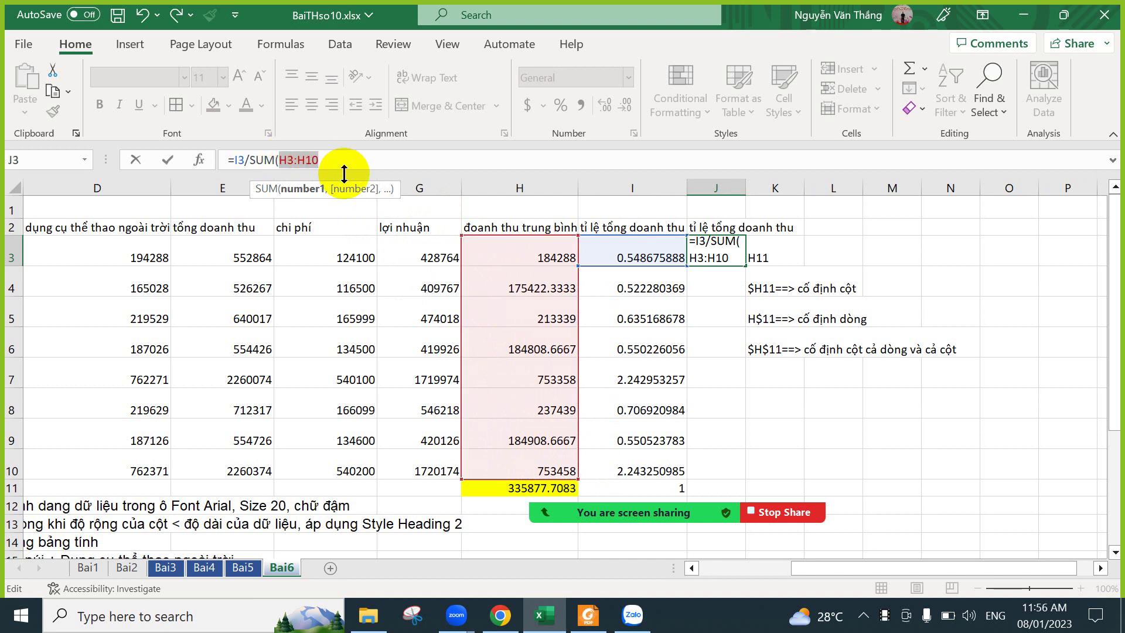
{"action": "key", "text": "F4"}
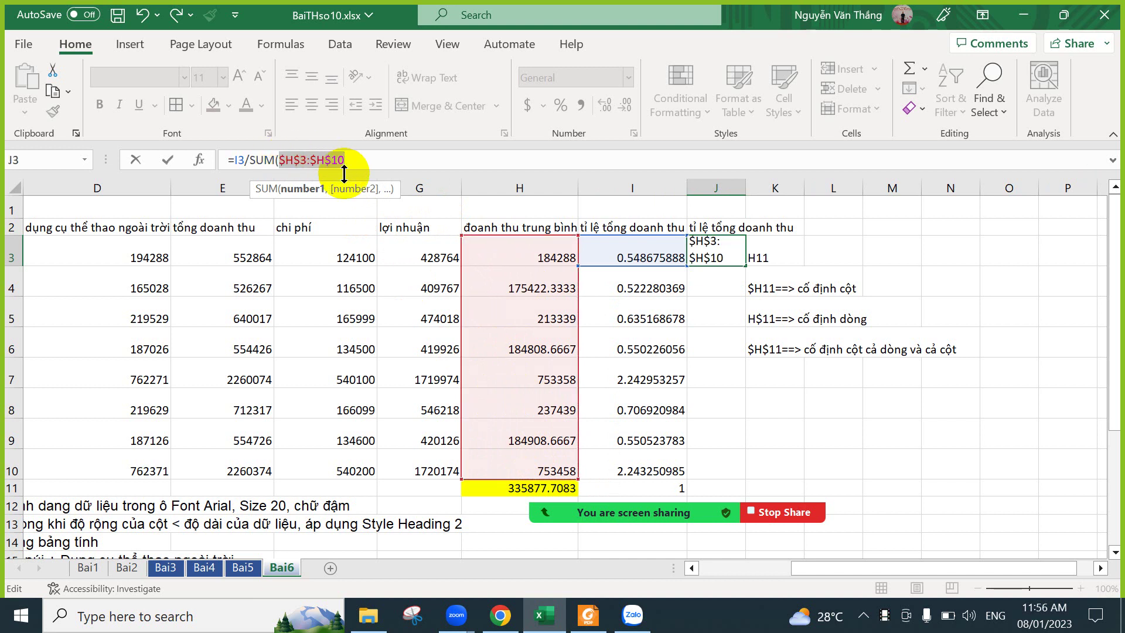
{"action": "key", "text": "F4"}
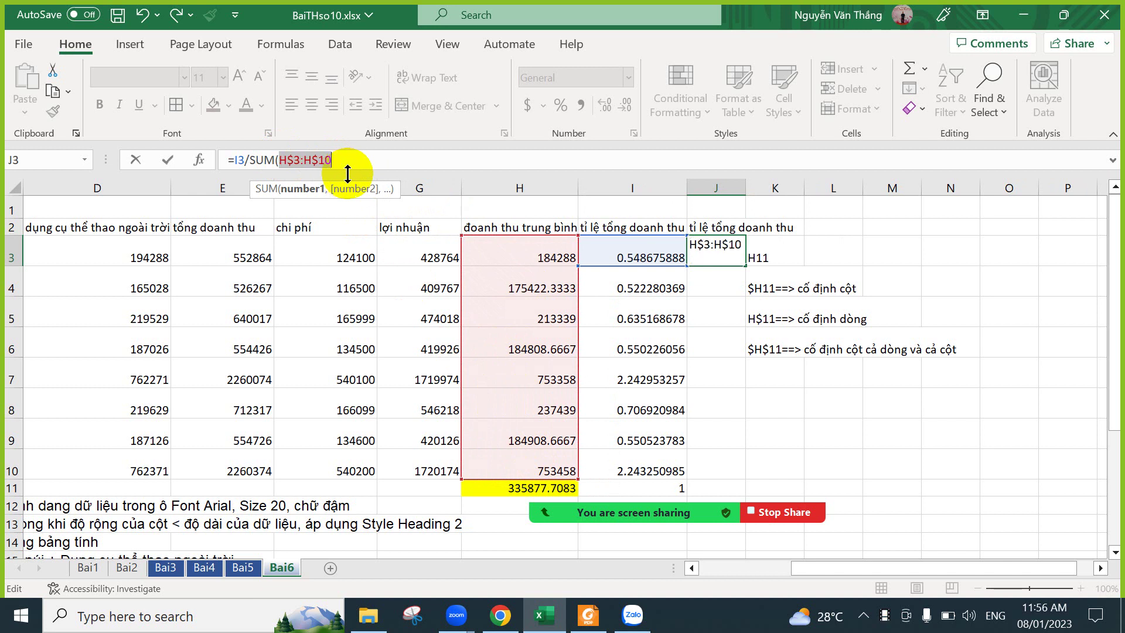
{"action": "key", "text": "Right"}
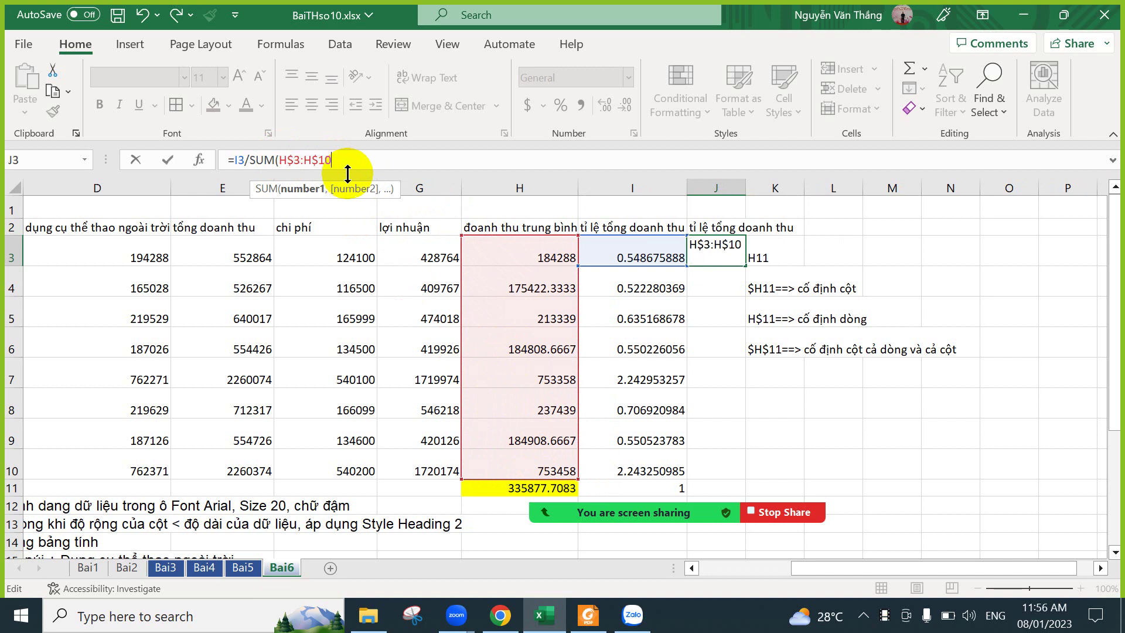
{"action": "type", "text": ")"}
{"action": "key", "text": "Return"}
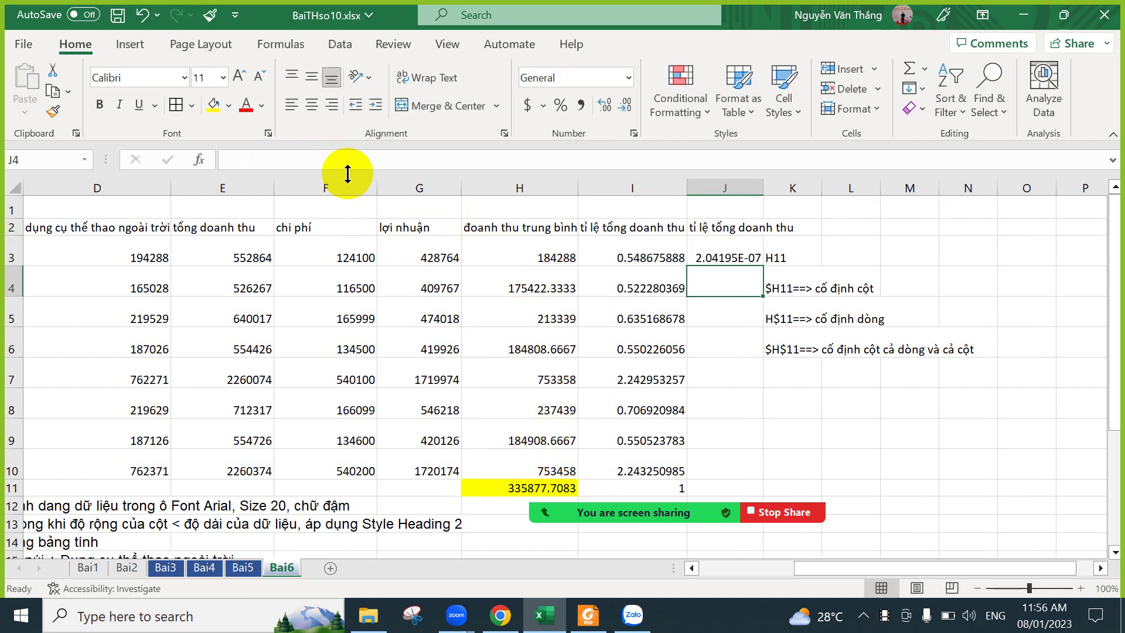
{"action": "key", "text": "Up"}
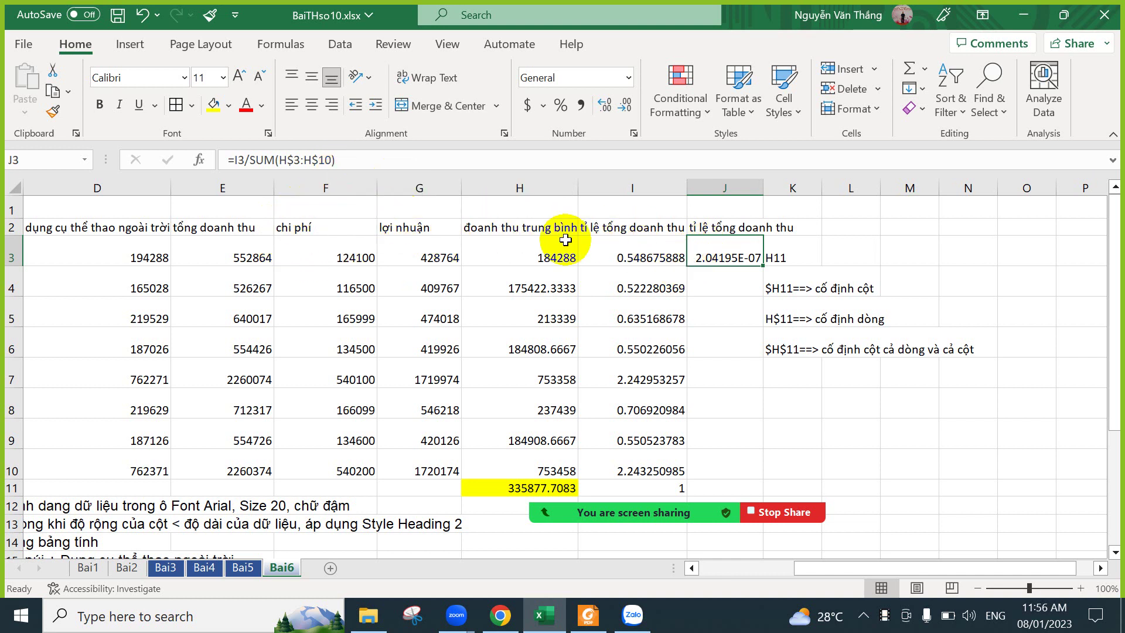
Replace J3's numerator with H3 so =H3/SUM(H$3:H$10) shows 0.068584486.
{"action": "left_click", "coordinate": [625, 259]}
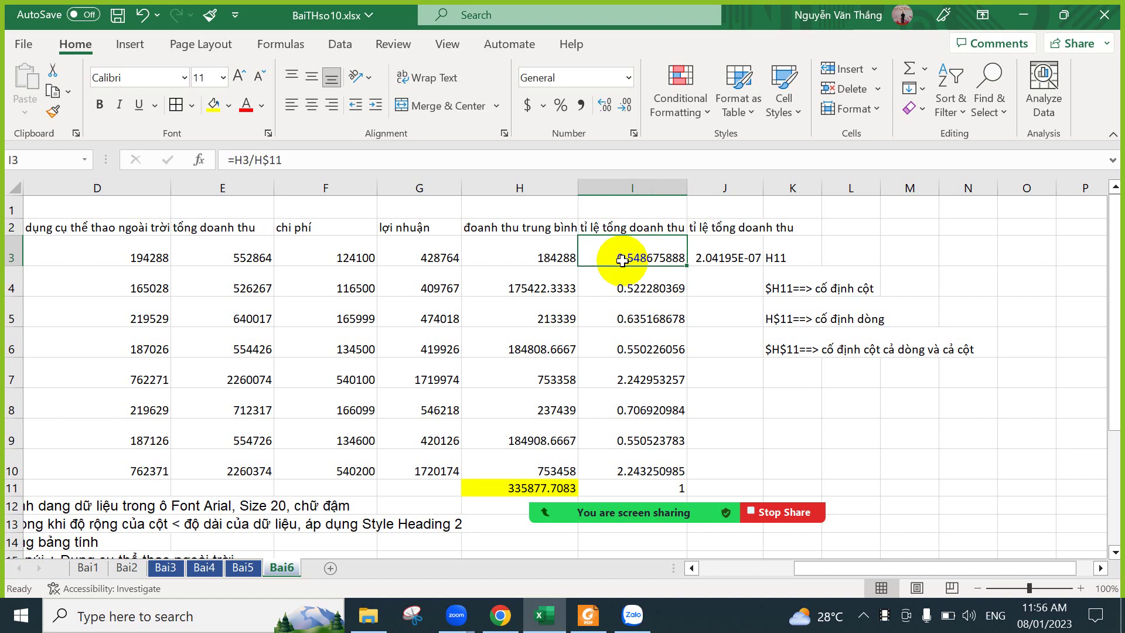
{"action": "left_click", "coordinate": [538, 255]}
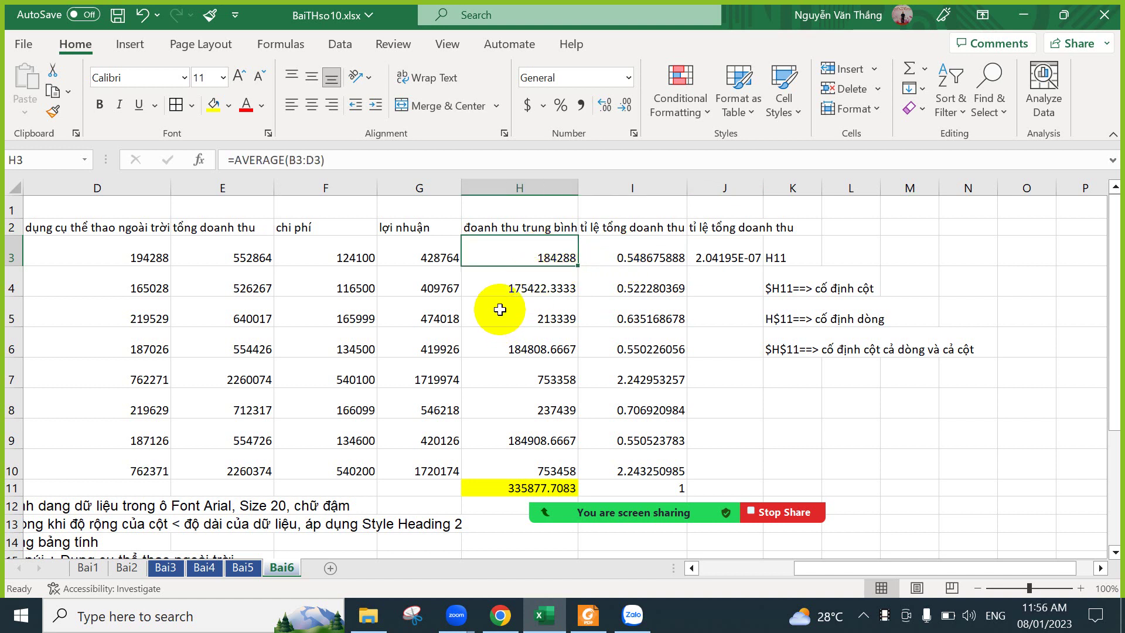
{"action": "left_click", "coordinate": [712, 259]}
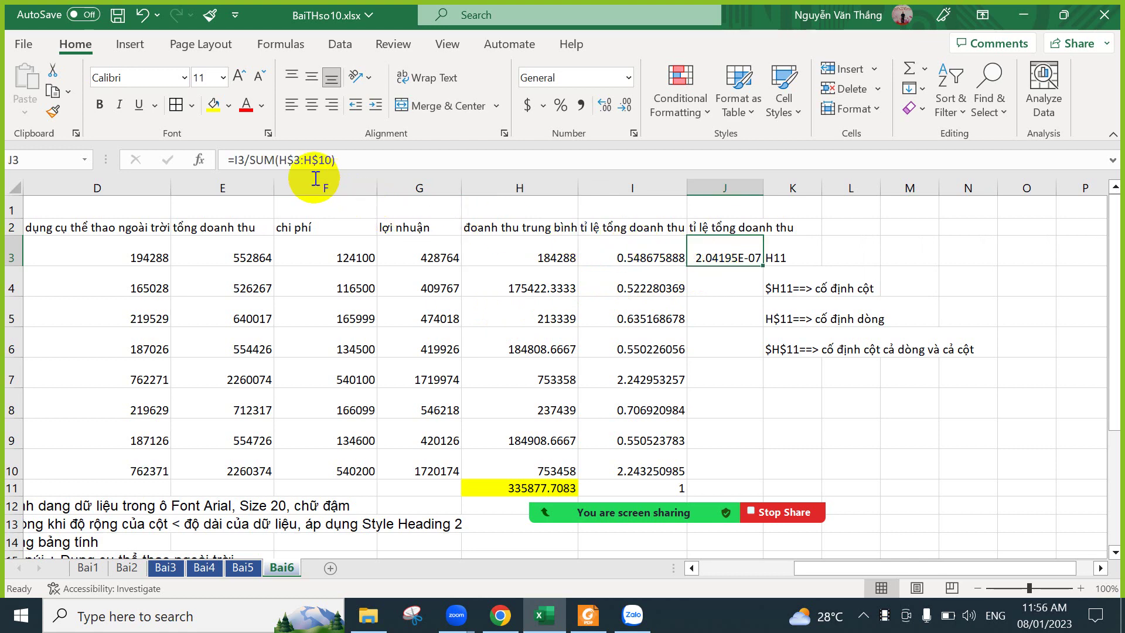
{"action": "left_click", "coordinate": [240, 159]}
{"action": "key", "text": "BackSpace"}
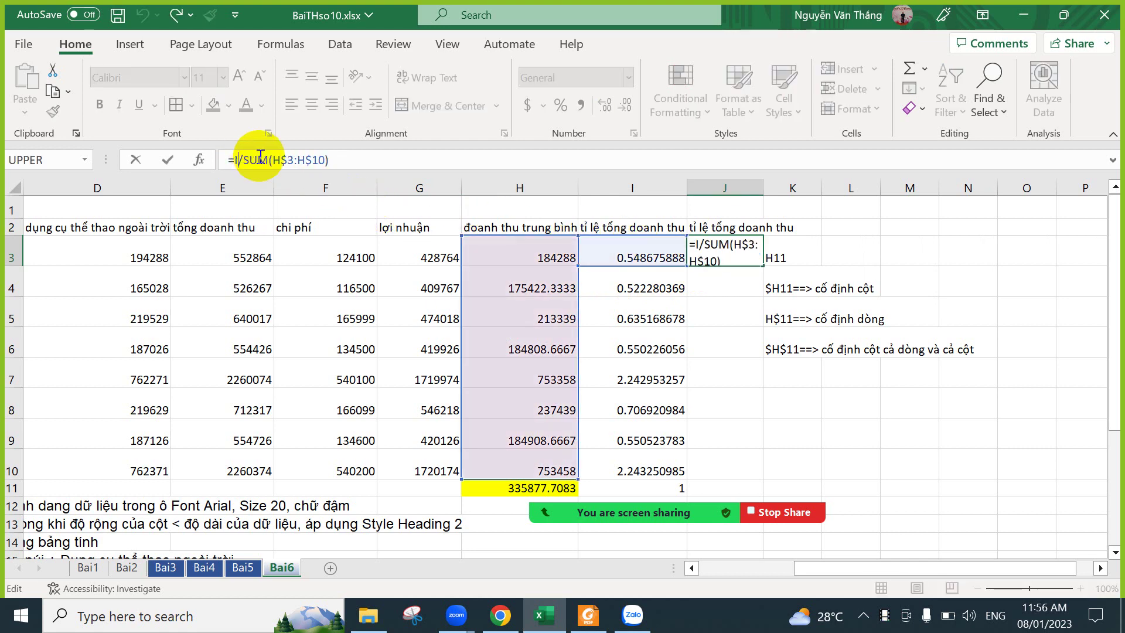
{"action": "key", "text": "BackSpace"}
{"action": "left_click", "coordinate": [533, 256]}
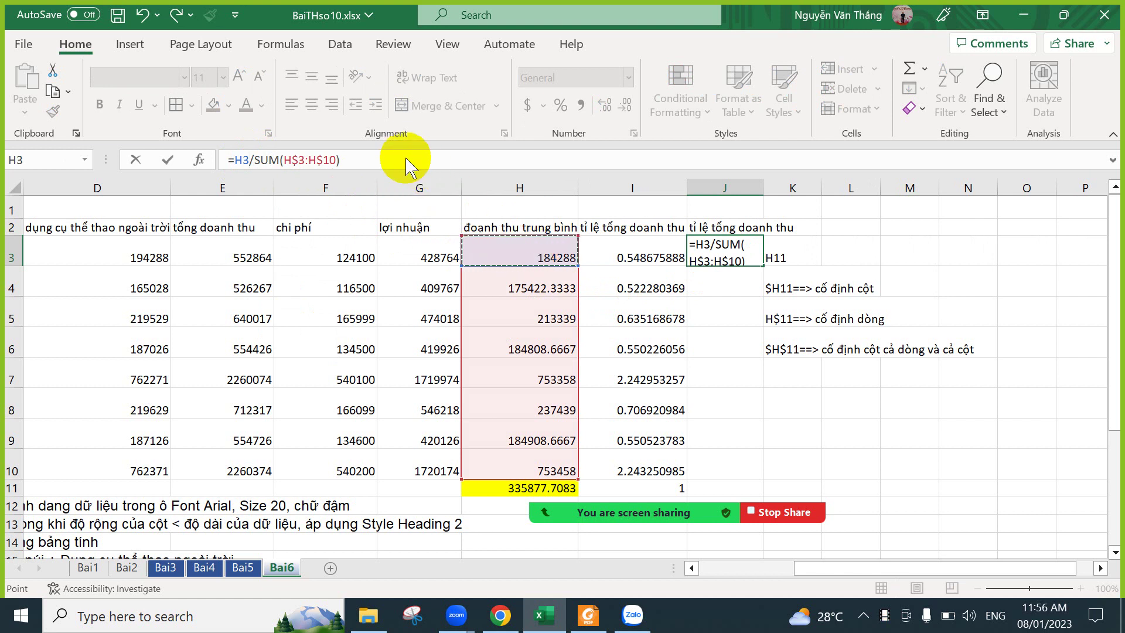
{"action": "key", "text": "Return"}
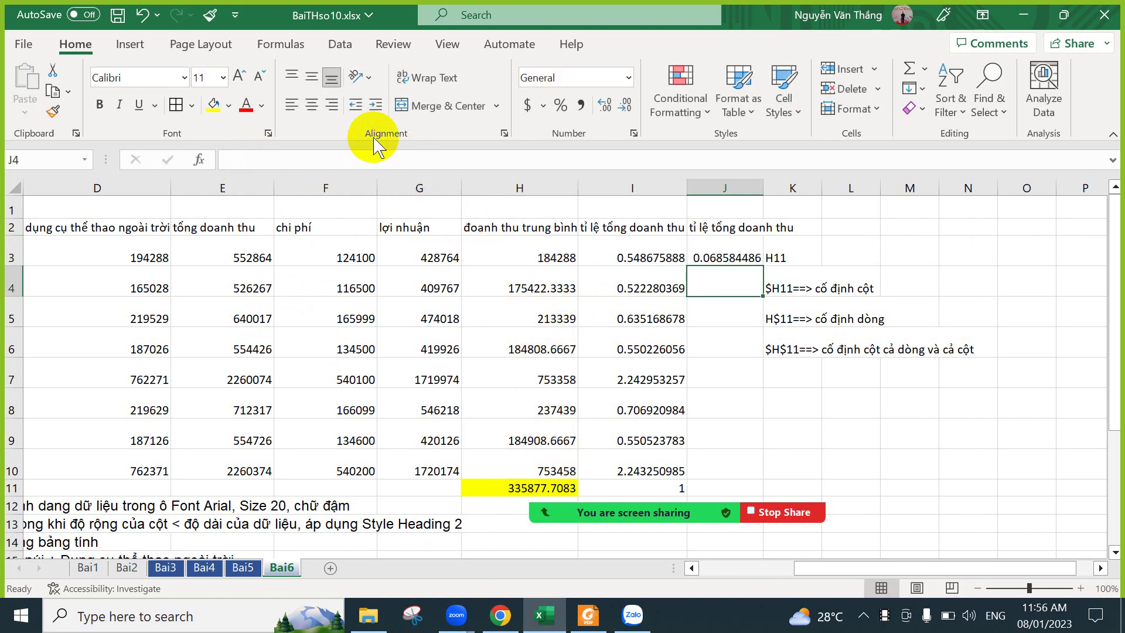
{"action": "left_click", "coordinate": [718, 258]}
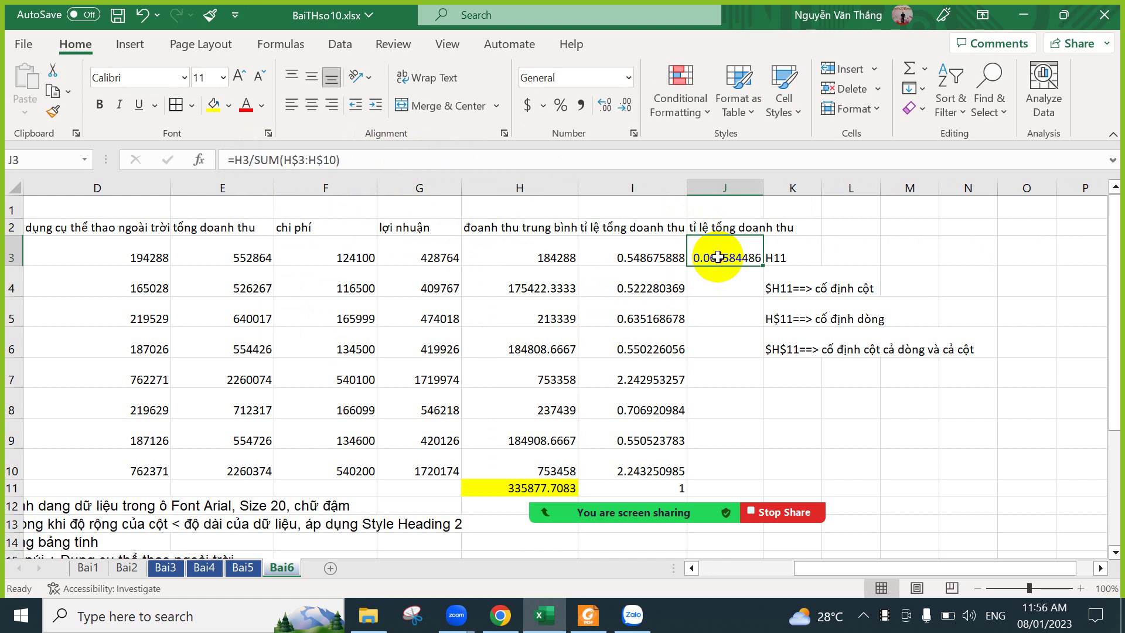
{"action": "left_click", "coordinate": [662, 259]}
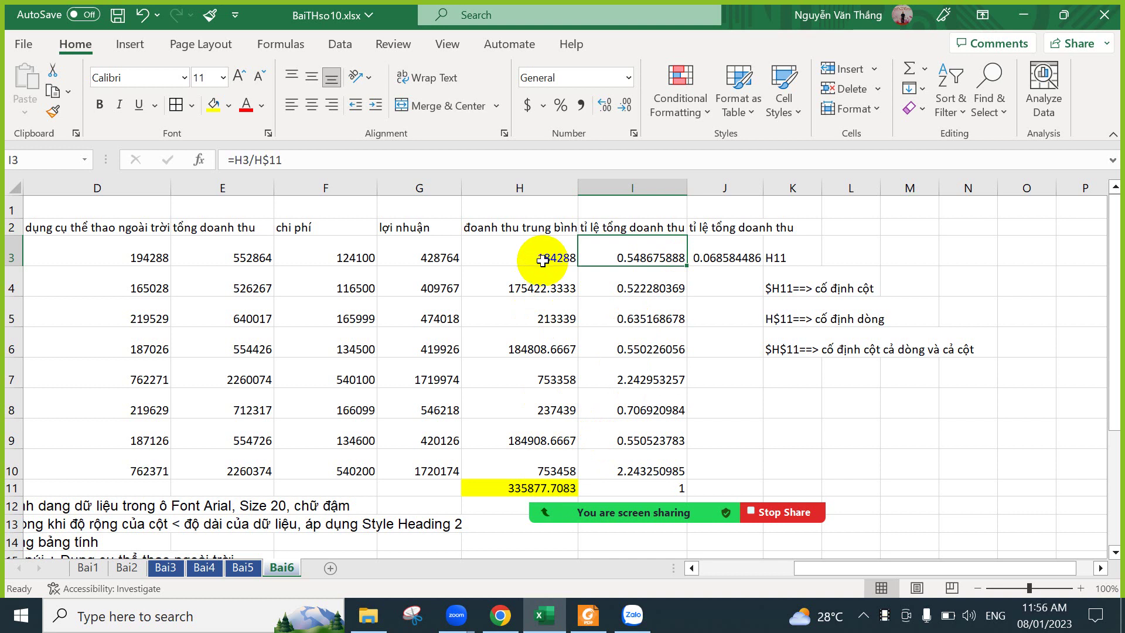
{"action": "left_click", "coordinate": [709, 259]}
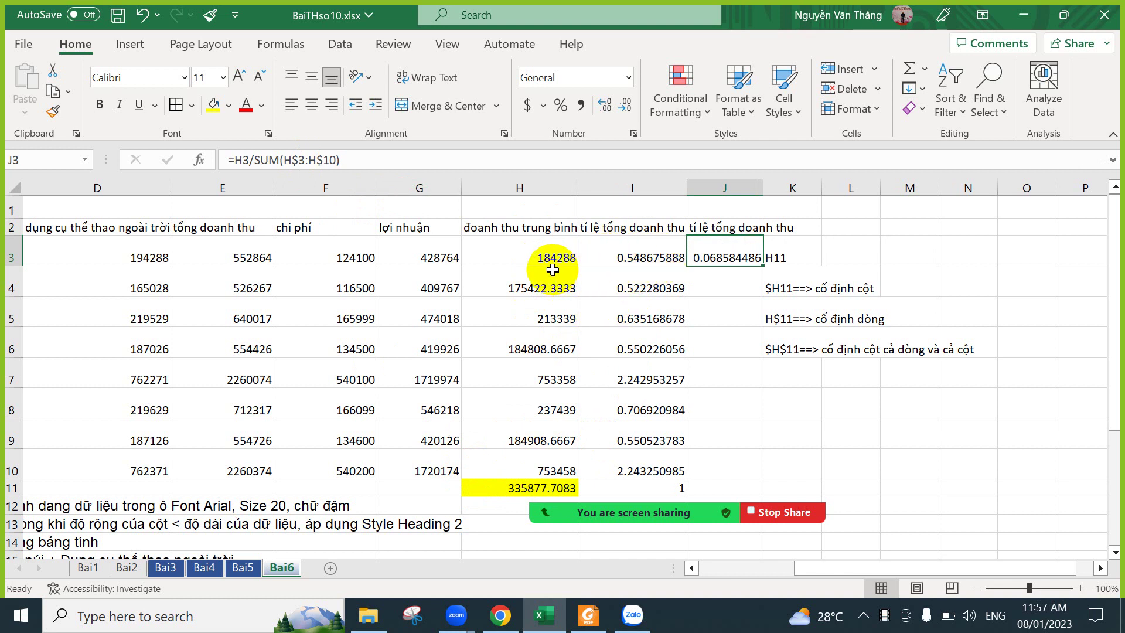
{"action": "left_click", "coordinate": [540, 255]}
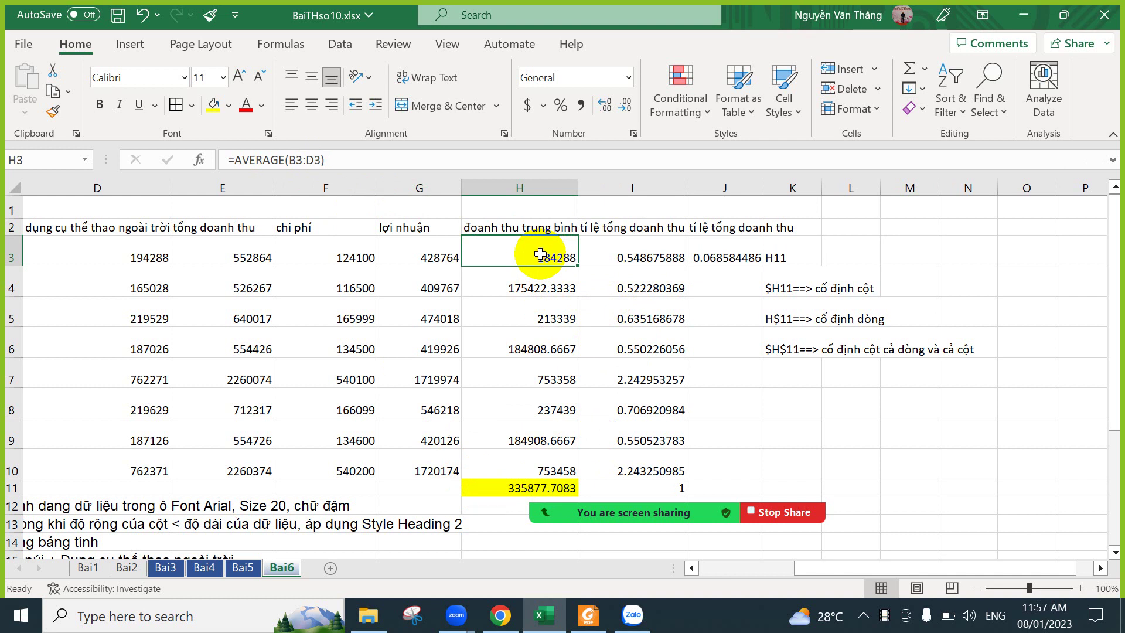
{"action": "left_click", "coordinate": [622, 253]}
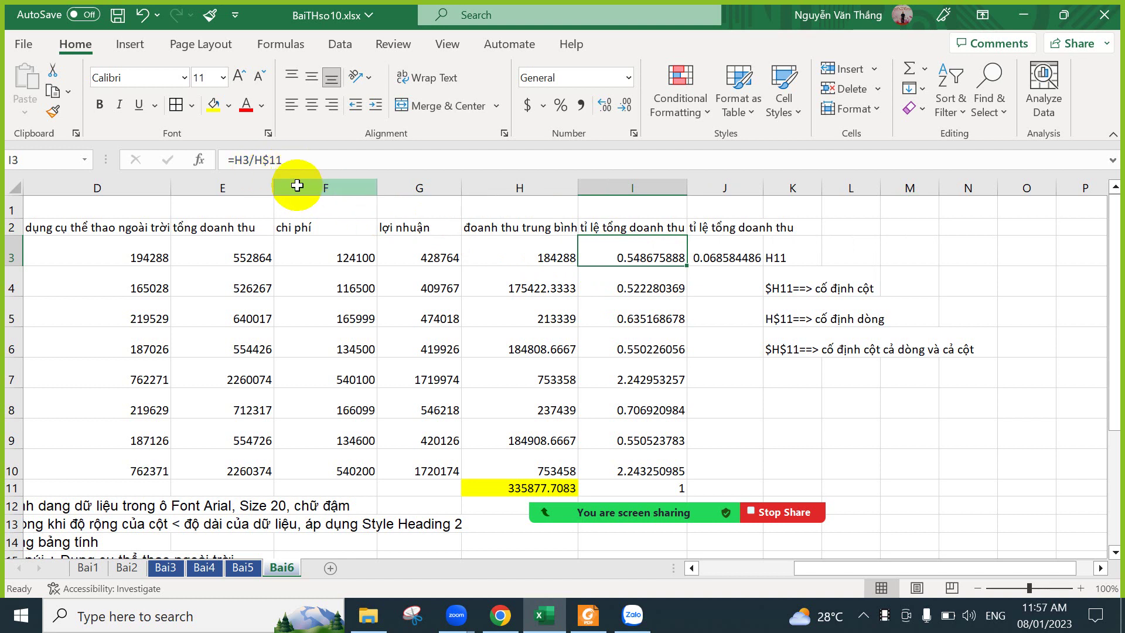
{"action": "left_click", "coordinate": [548, 484]}
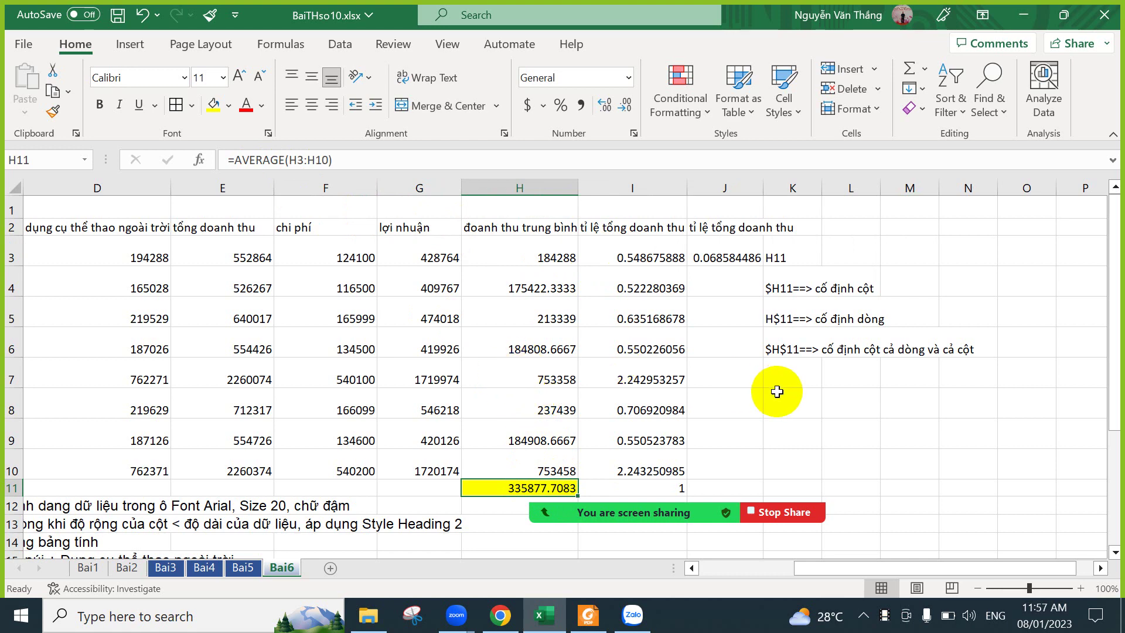
{"action": "scroll", "coordinate": [777, 391], "scroll_direction": "down", "scroll_amount": 2}
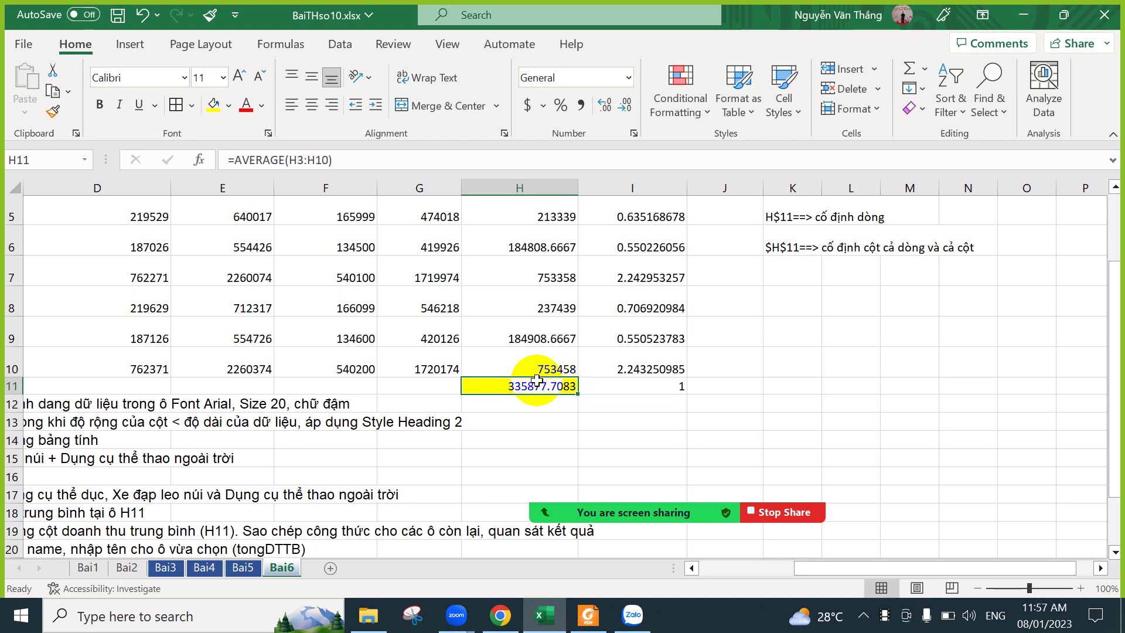
Change H11's AVERAGE to SUM, totalling H3:H10 to 2687021.667.
{"action": "scroll", "coordinate": [438, 450], "scroll_direction": "down", "scroll_amount": 1}
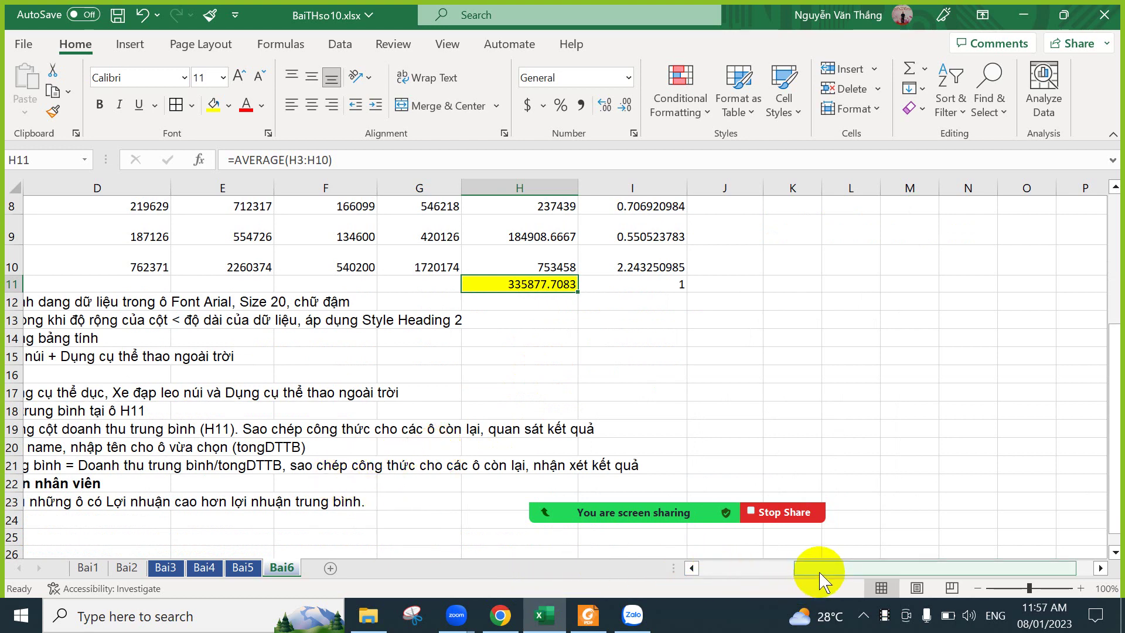
{"action": "left_click_drag", "start_coordinate": [820, 577], "coordinate": [682, 572]}
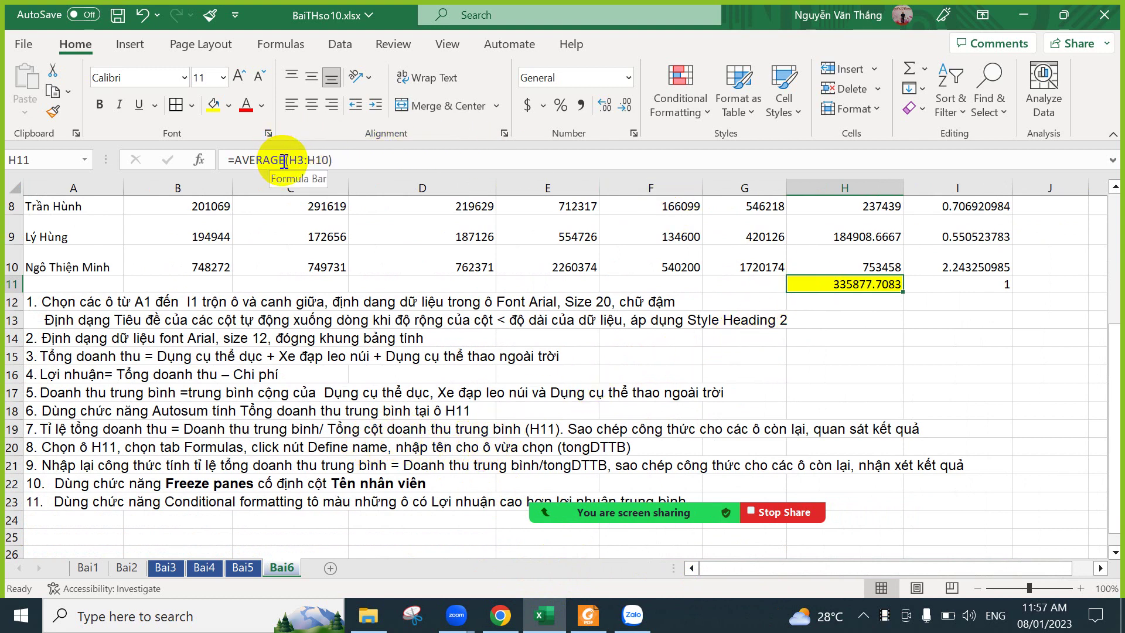
{"action": "left_click_drag", "start_coordinate": [284, 162], "coordinate": [236, 160]}
{"action": "scroll", "coordinate": [710, 244], "scroll_direction": "up", "scroll_amount": 2}
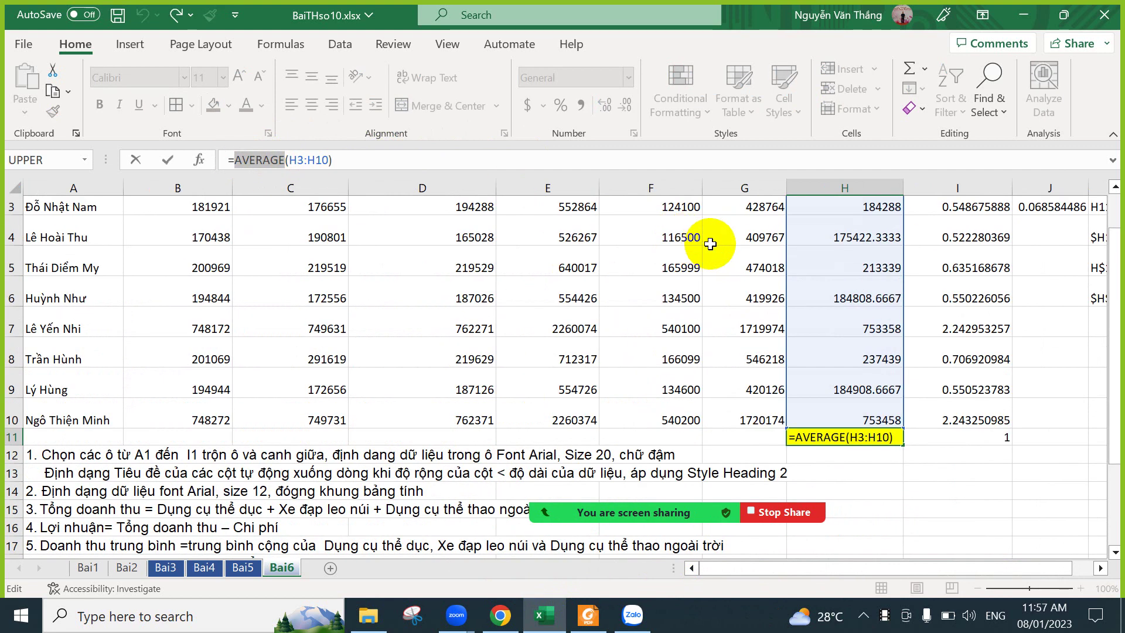
{"action": "scroll", "coordinate": [710, 244], "scroll_direction": "up", "scroll_amount": 2}
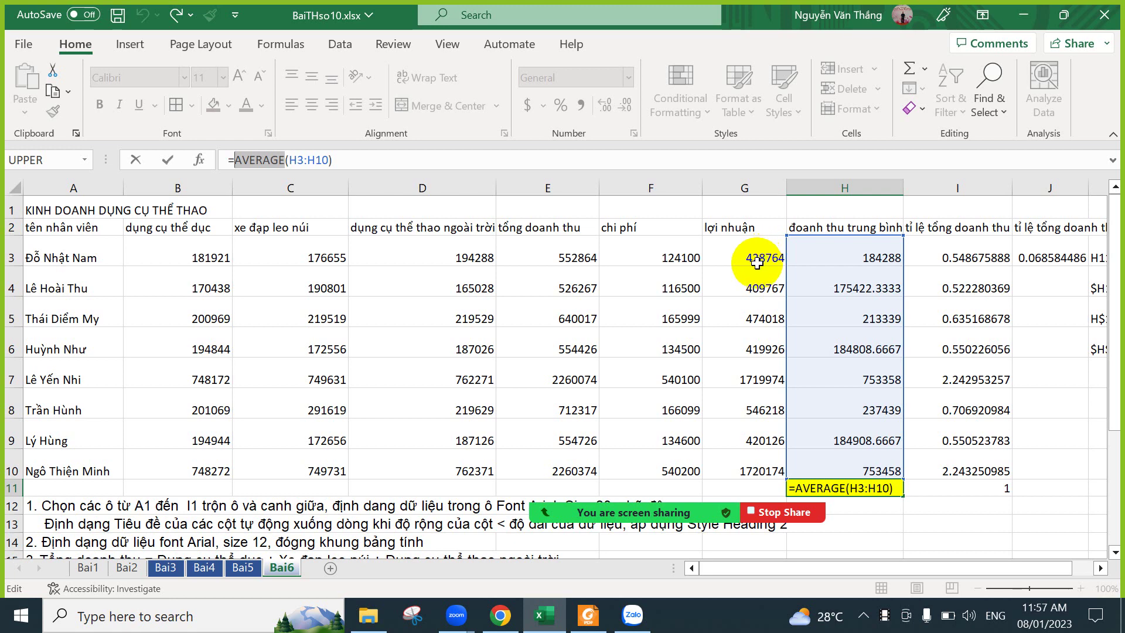
{"action": "type", "text": "d"}
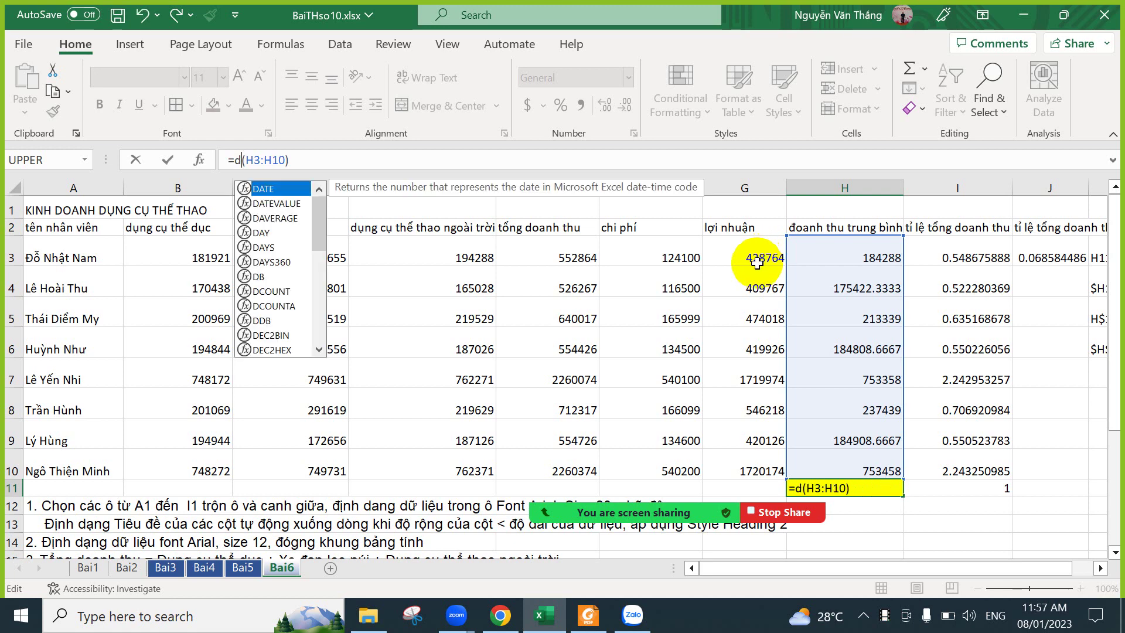
{"action": "key", "text": "BackSpace"}
{"action": "type", "text": "sum"}
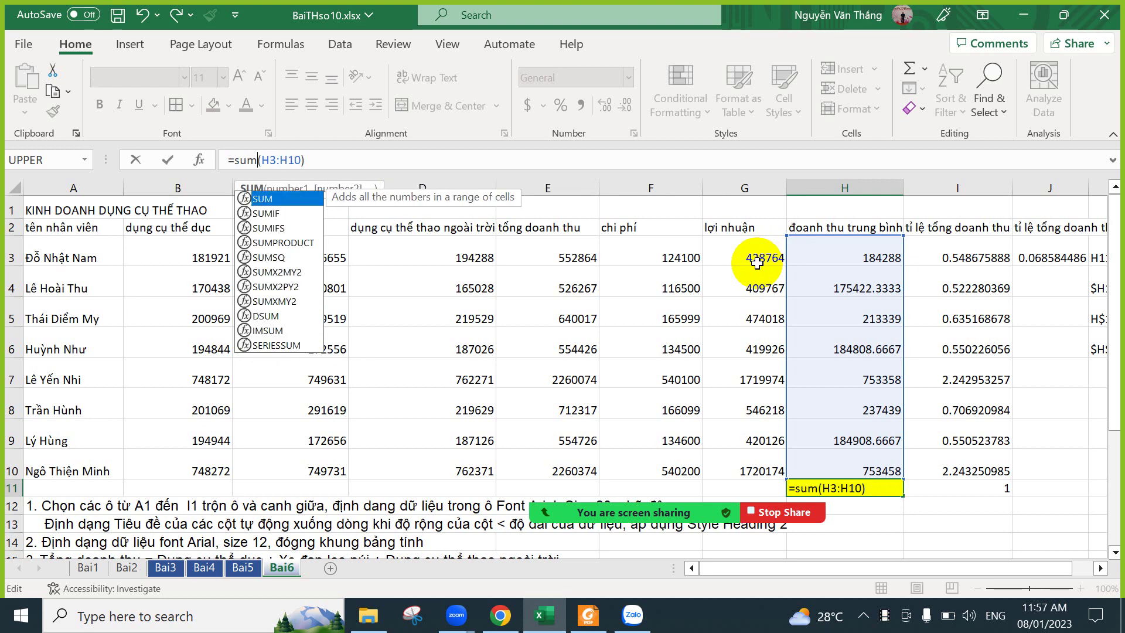
{"action": "key", "text": "Return"}
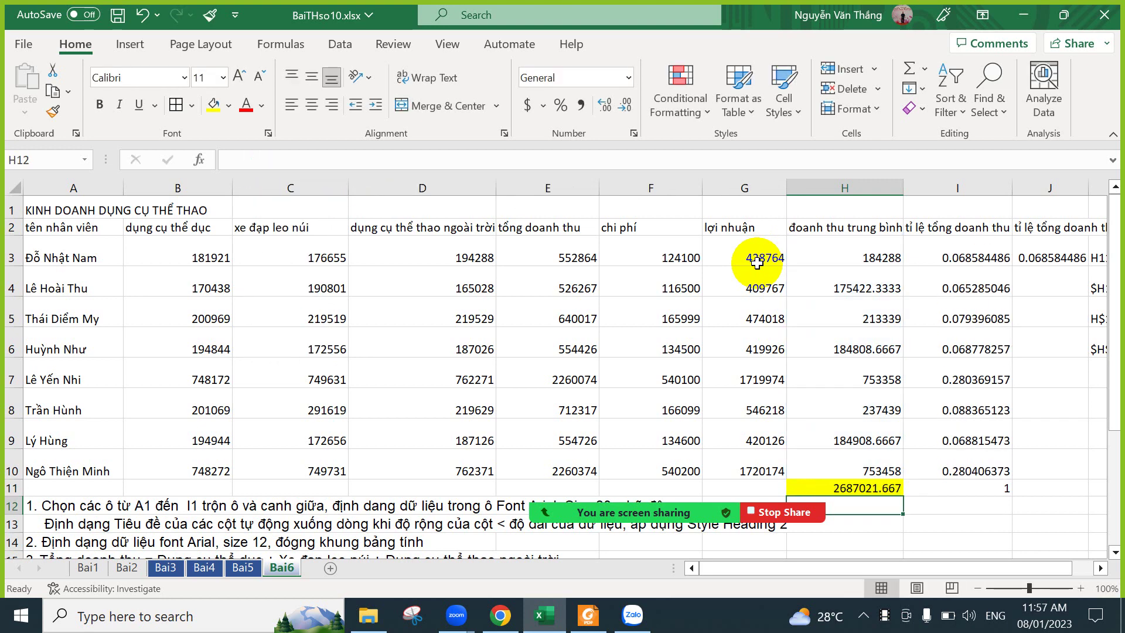
{"action": "left_click", "coordinate": [1027, 256]}
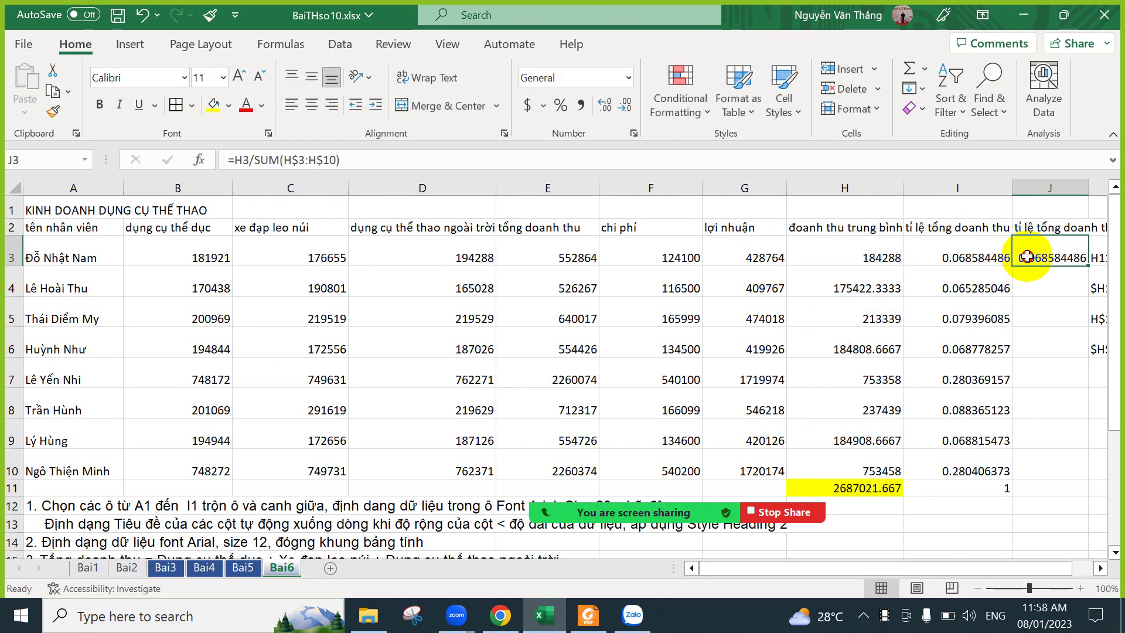
Copy J3's =H3/SUM(H$3:H$10) formula down to J10, matching column I's ratios.
{"action": "left_click", "coordinate": [332, 160]}
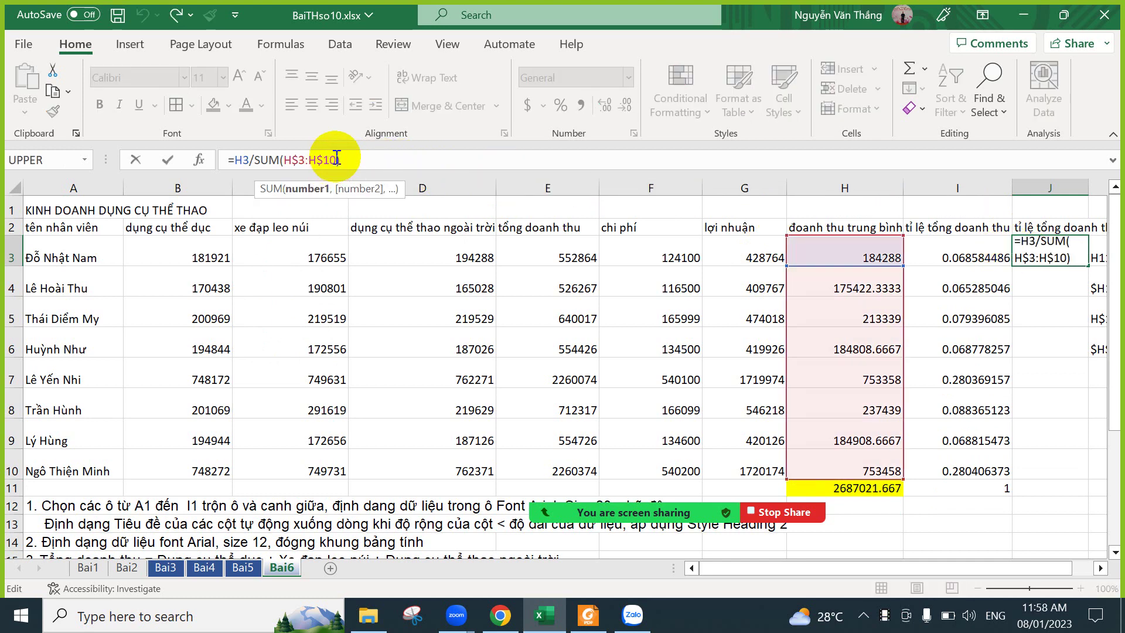
{"action": "key", "text": "ctrl+Return"}
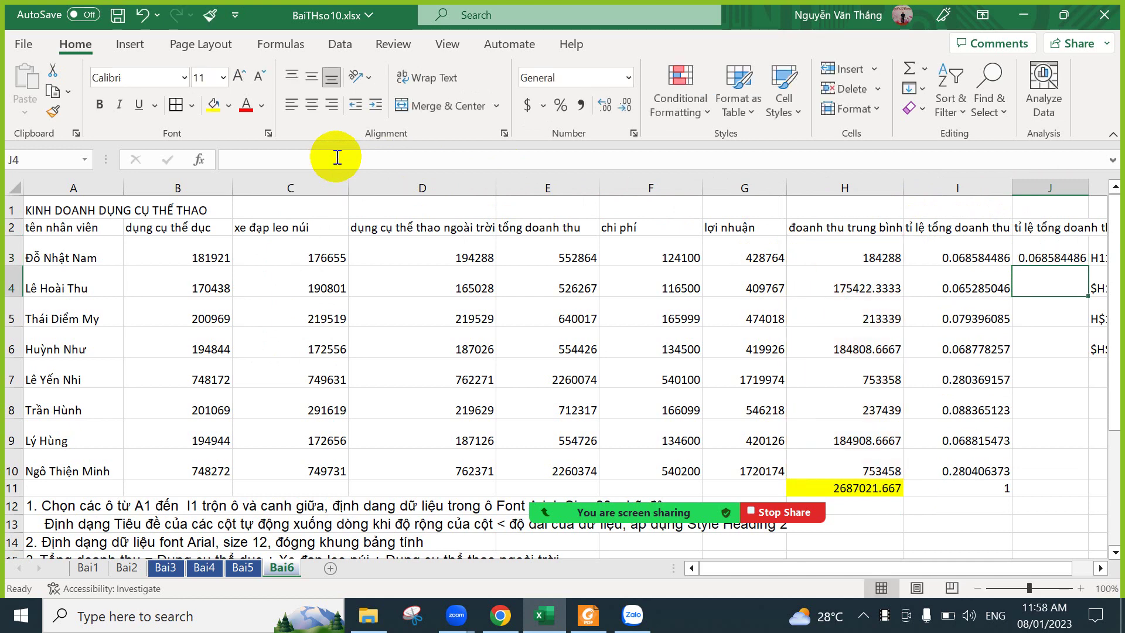
{"action": "left_click", "coordinate": [861, 488]}
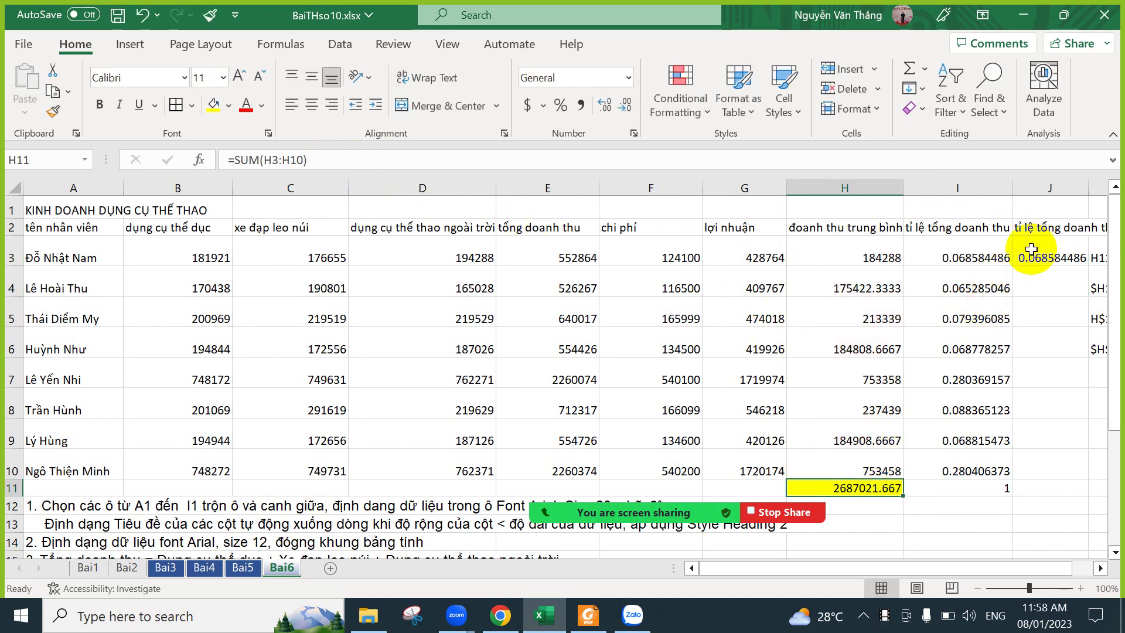
{"action": "left_click", "coordinate": [1047, 258]}
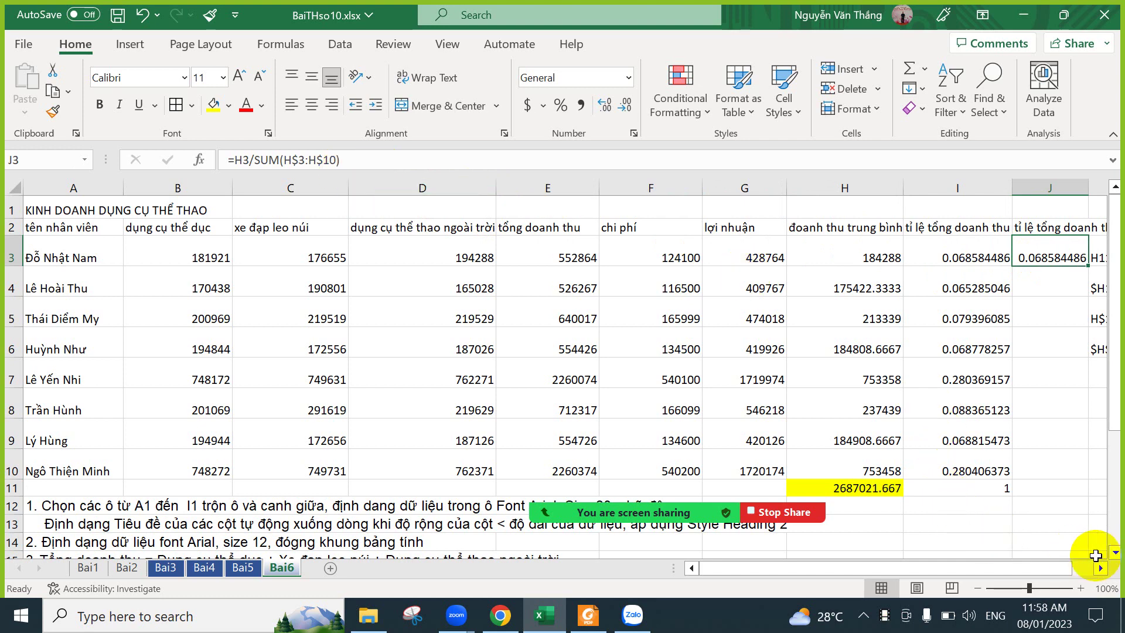
{"action": "scroll", "coordinate": [1095, 557], "scroll_direction": "right", "scroll_amount": 3}
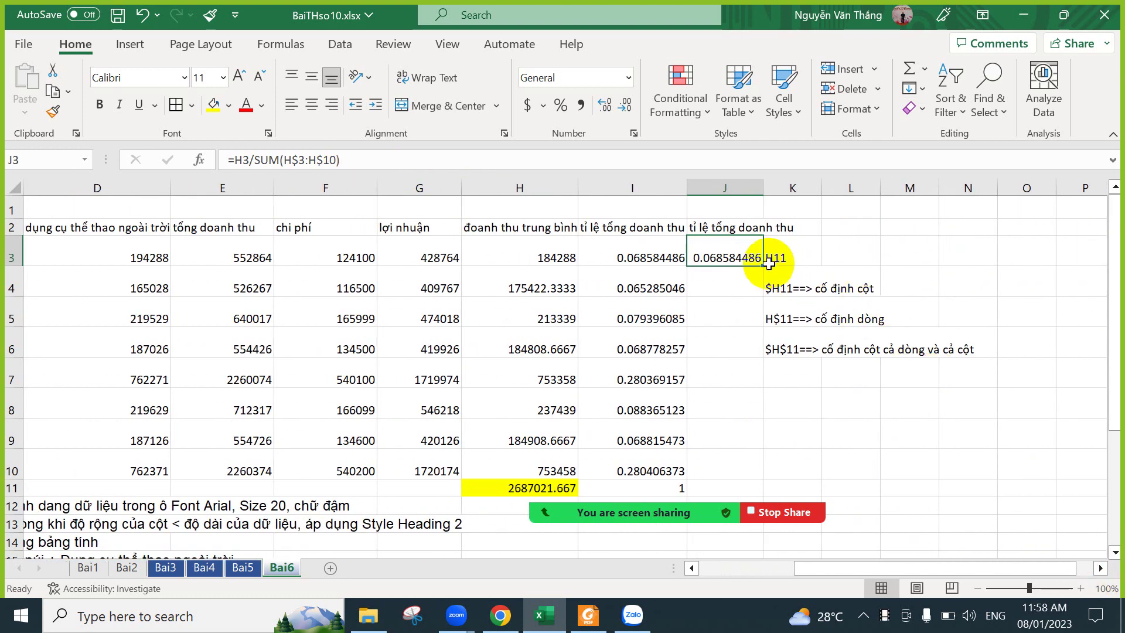
{"action": "left_click_drag", "start_coordinate": [763, 265], "coordinate": [764, 476]}
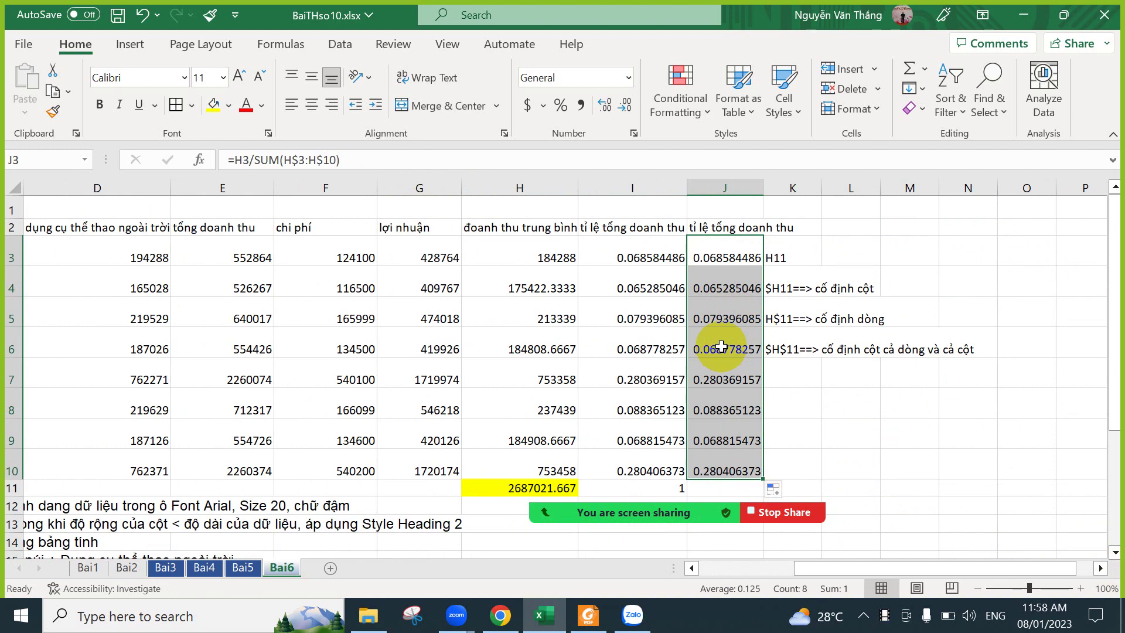
{"action": "left_click", "coordinate": [781, 281]}
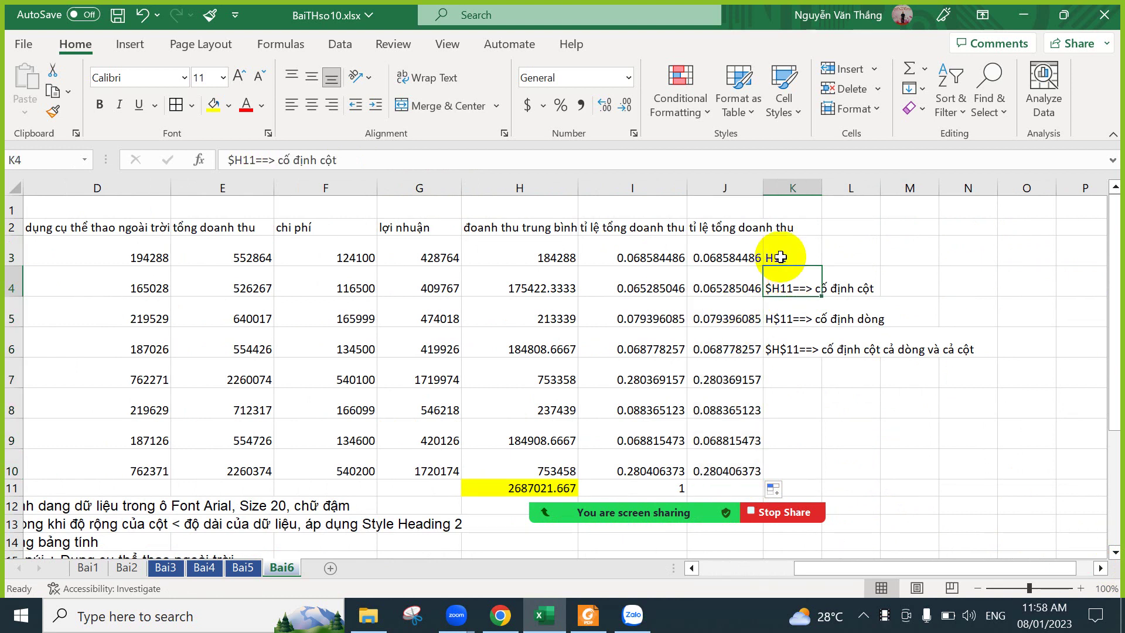
Move the H11 reference notes from K3:K7 to start at M3.
{"action": "left_click_drag", "start_coordinate": [773, 254], "coordinate": [773, 366]}
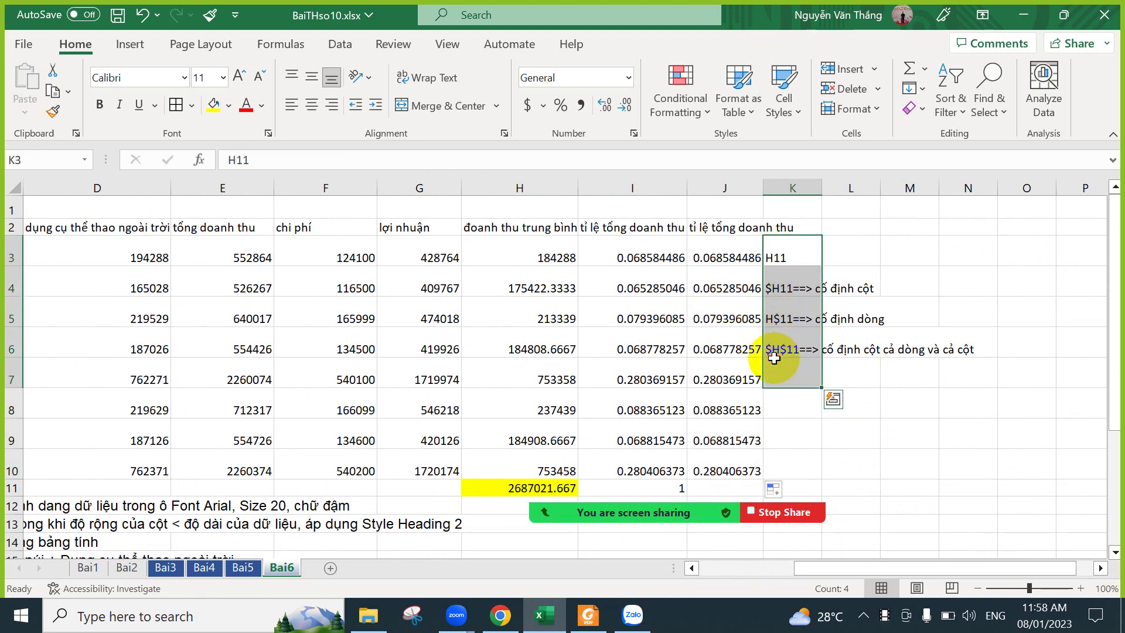
{"action": "key", "text": "ctrl+c"}
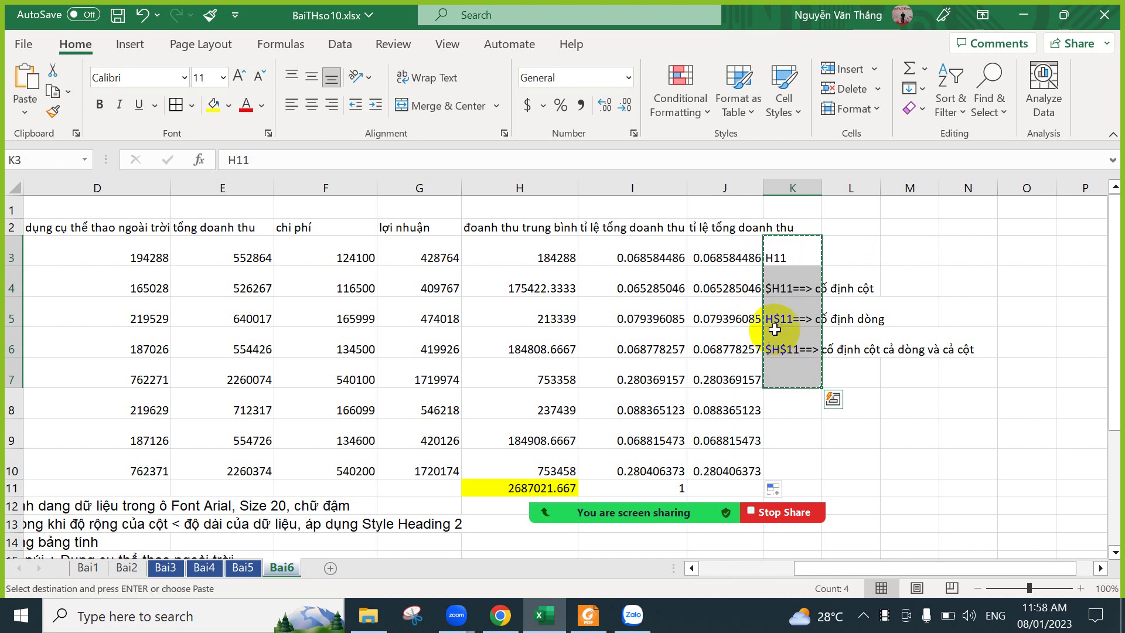
{"action": "key", "text": "Right"}
{"action": "key", "text": "Right"}
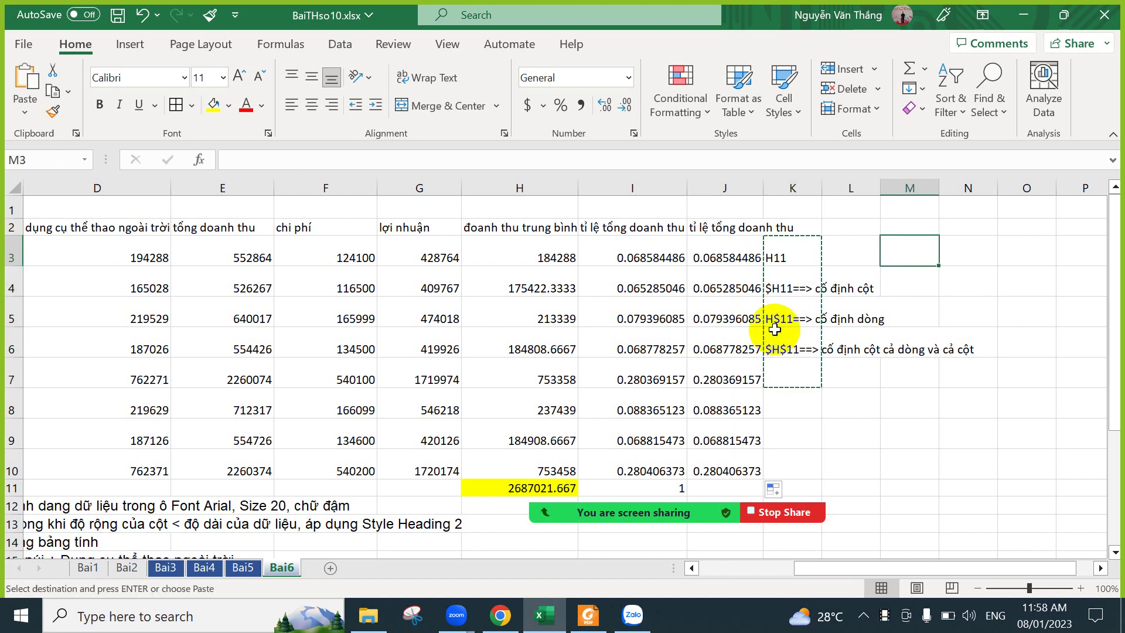
{"action": "key", "text": "ctrl+v"}
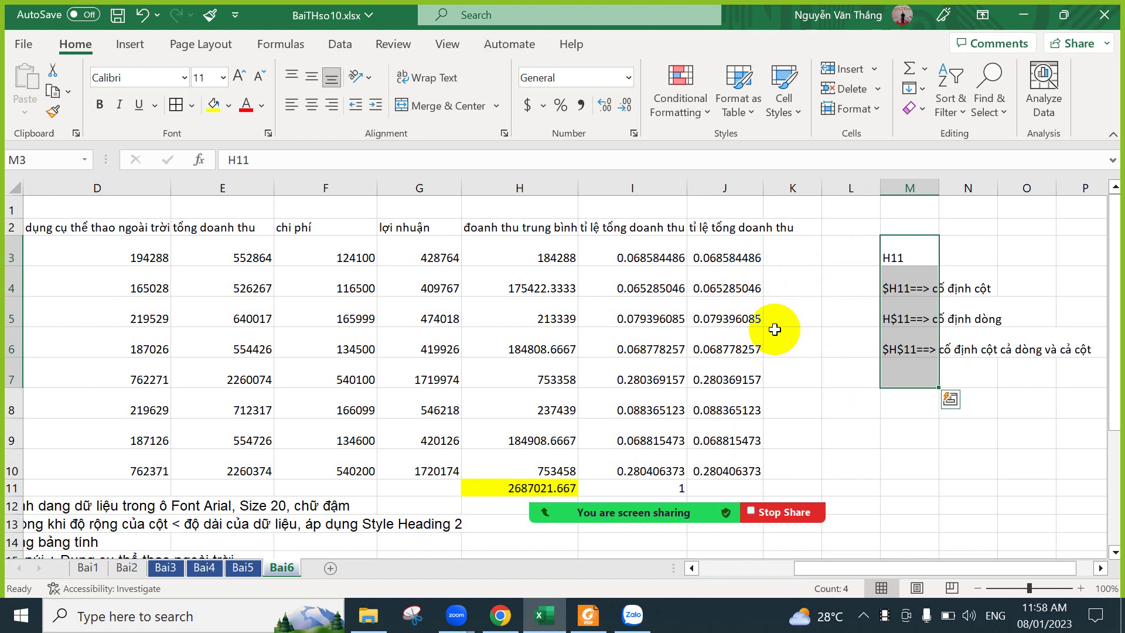
{"action": "left_click", "coordinate": [791, 403]}
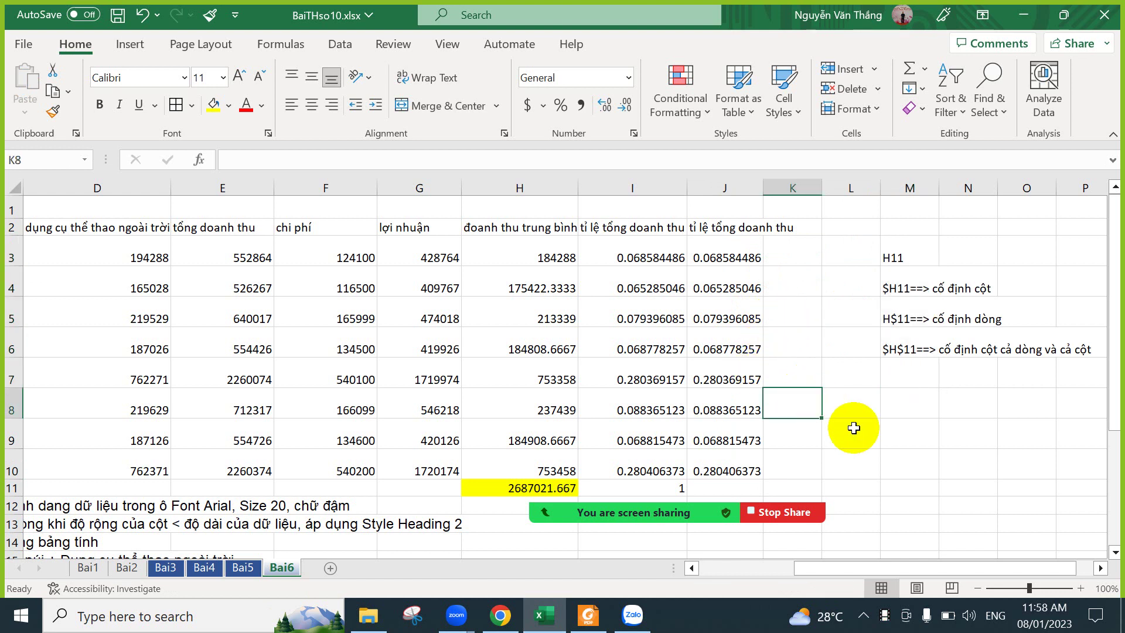
Widen column J so its ratios display fully.
{"action": "left_click_drag", "start_coordinate": [973, 575], "coordinate": [943, 574]}
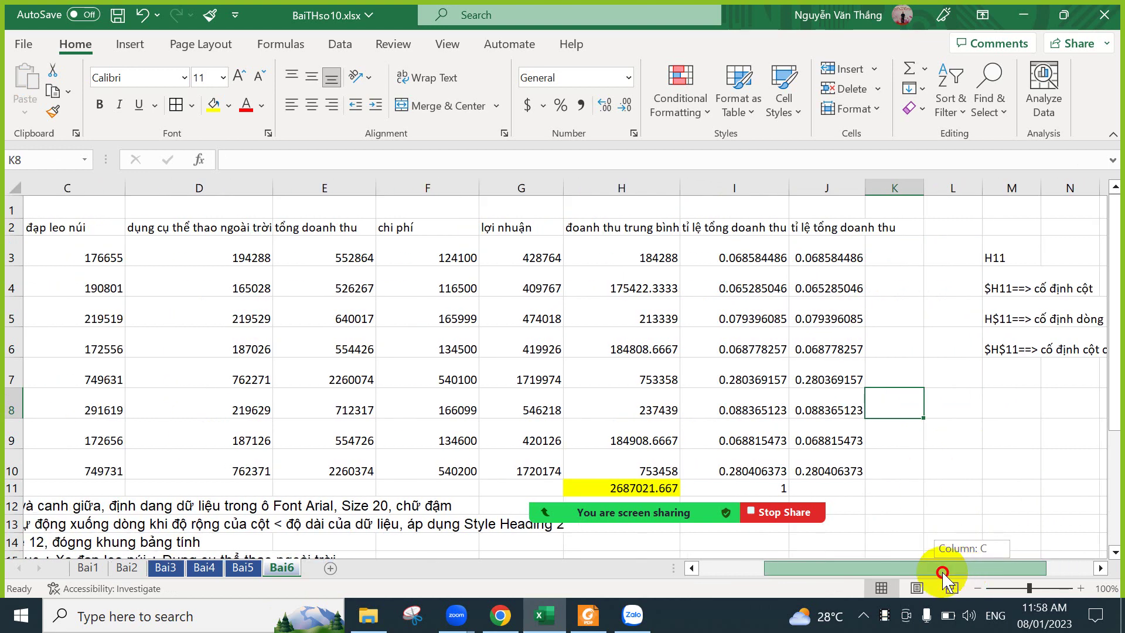
{"action": "left_click_drag", "start_coordinate": [865, 188], "coordinate": [889, 206]}
{"action": "scroll", "coordinate": [558, 389], "scroll_direction": "down", "scroll_amount": 3}
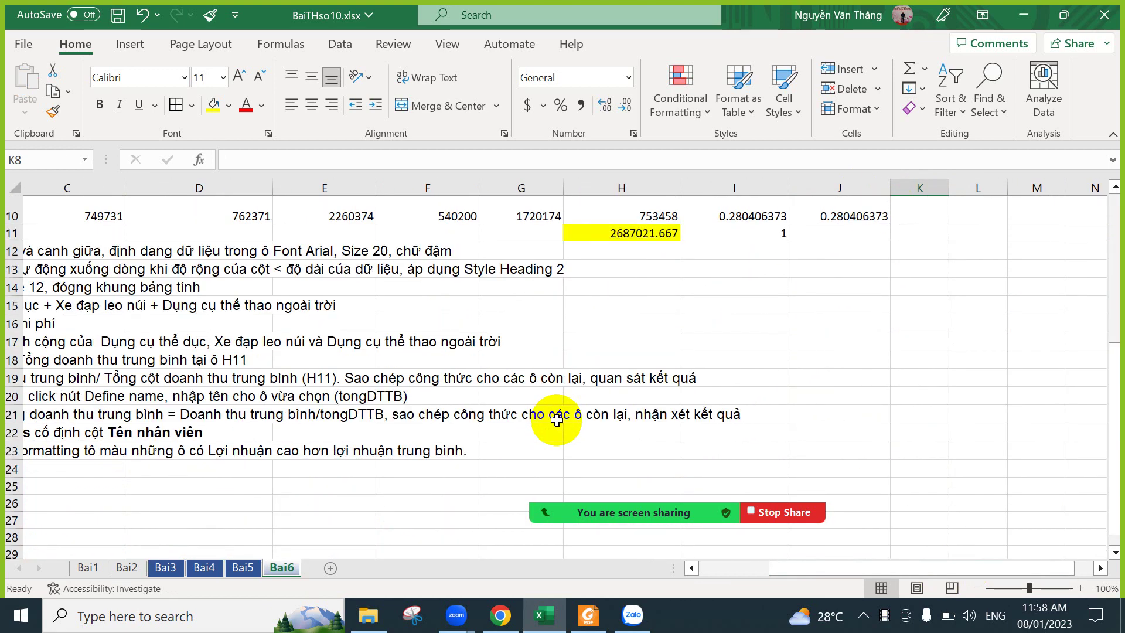
{"action": "left_click_drag", "start_coordinate": [785, 568], "coordinate": [698, 566]}
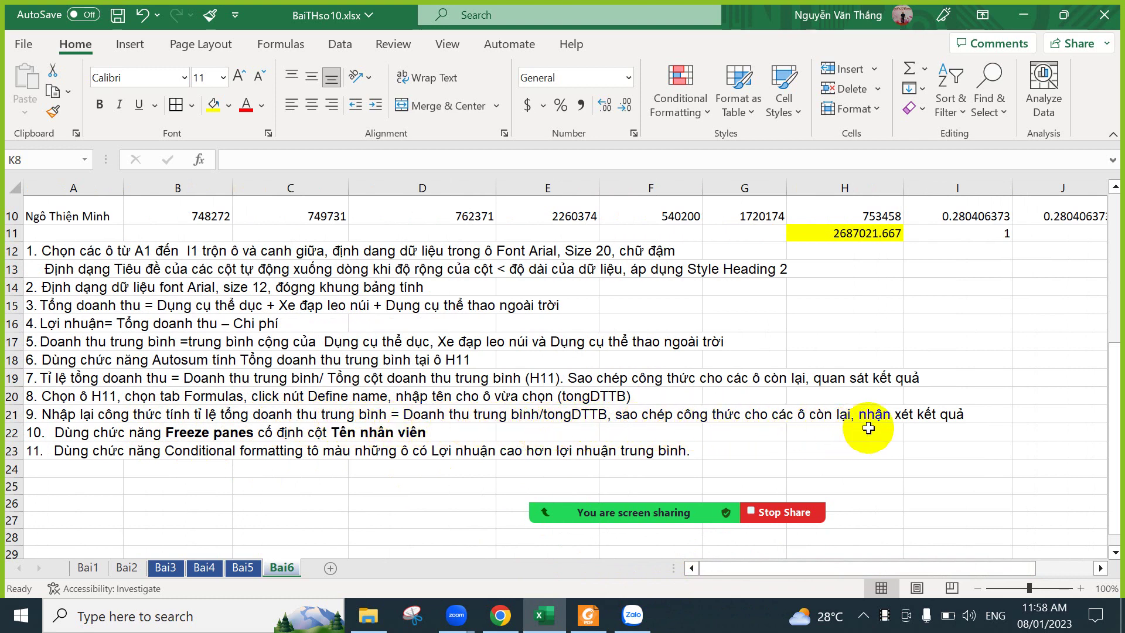
Review the Freeze panes and conditional formatting instructions in the task list.
{"action": "left_click", "coordinate": [320, 417]}
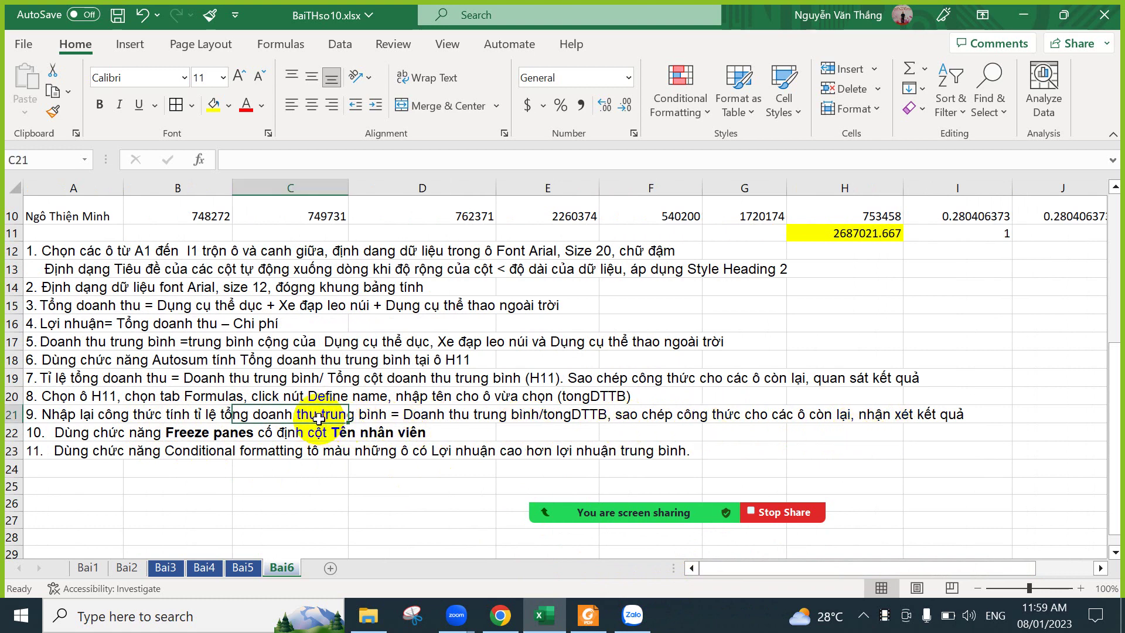
{"action": "left_click_drag", "start_coordinate": [173, 439], "coordinate": [394, 435]}
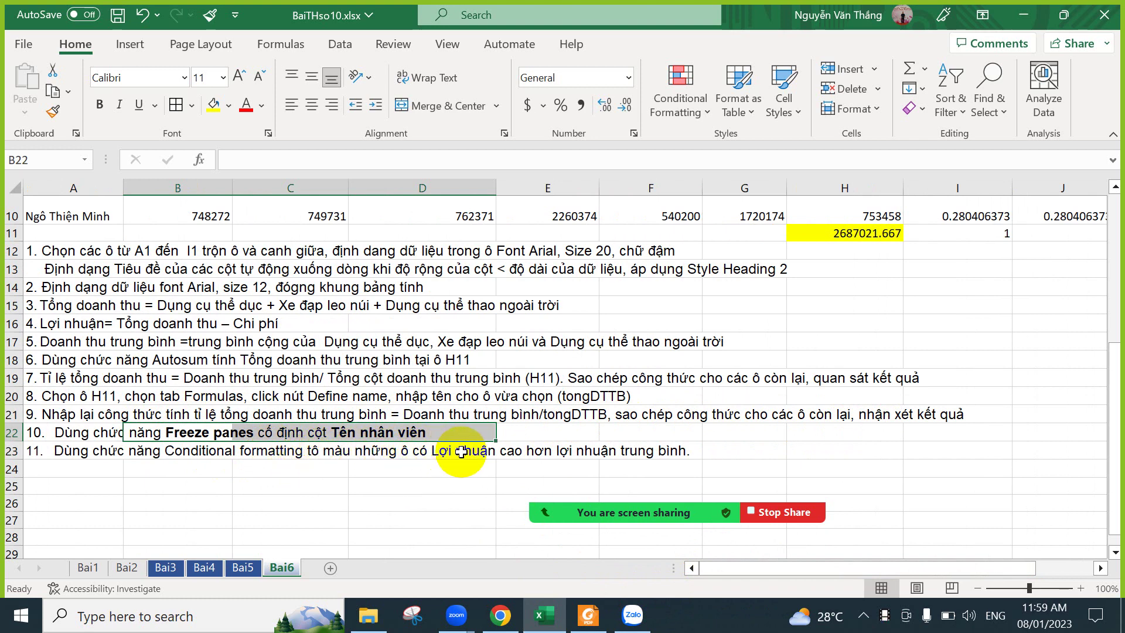
{"action": "left_click", "coordinate": [634, 452]}
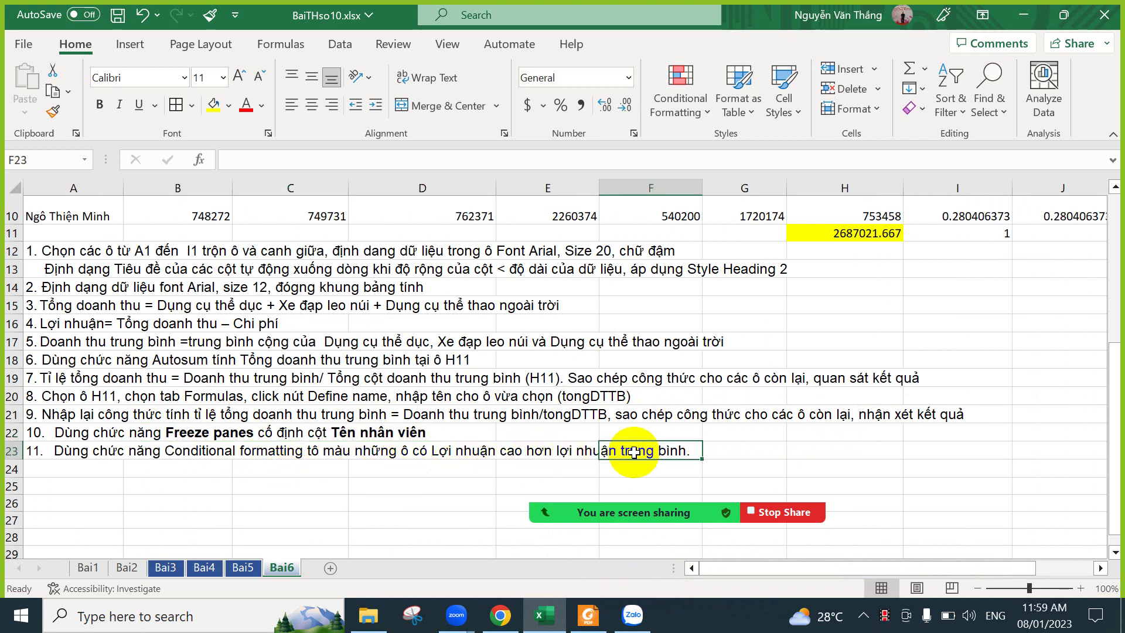
{"action": "left_click", "coordinate": [1100, 567]}
{"action": "scroll", "coordinate": [884, 354], "scroll_direction": "up", "scroll_amount": 3}
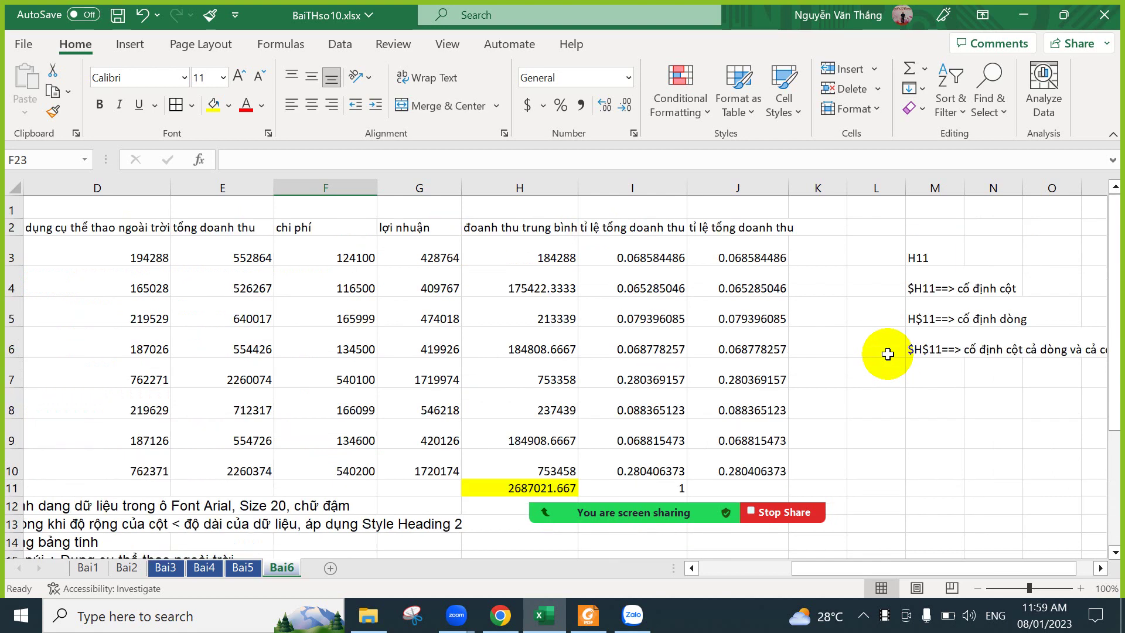
Apply an Above Average rule to profits G3:G10 with Light Red Fill and Dark Red Text.
{"action": "left_click_drag", "start_coordinate": [548, 258], "coordinate": [537, 471]}
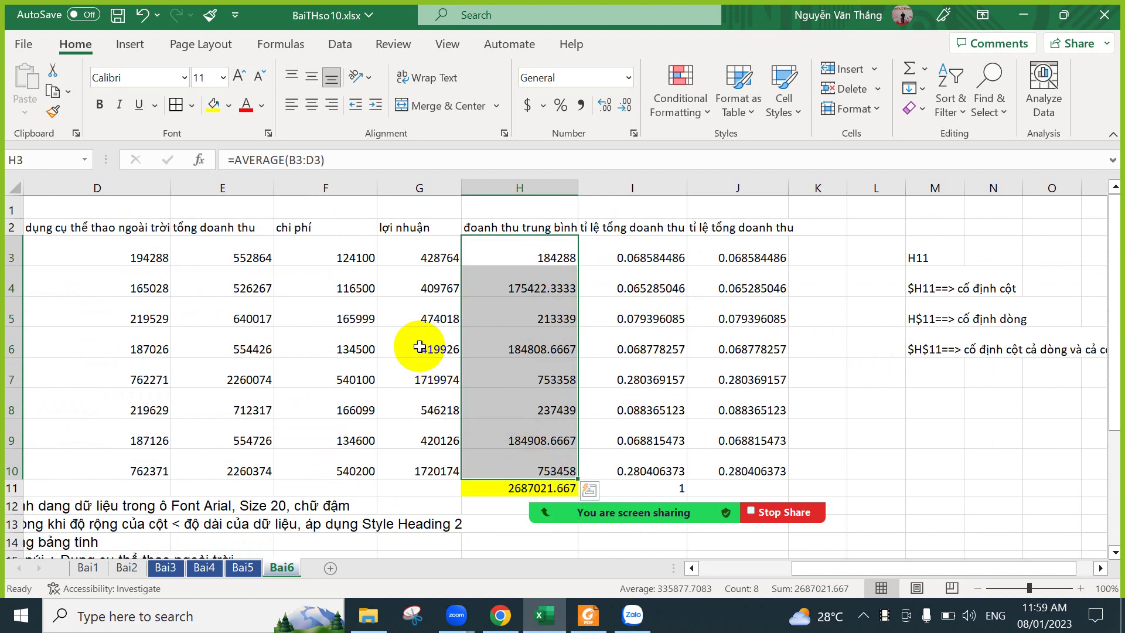
{"action": "left_click_drag", "start_coordinate": [432, 253], "coordinate": [437, 464]}
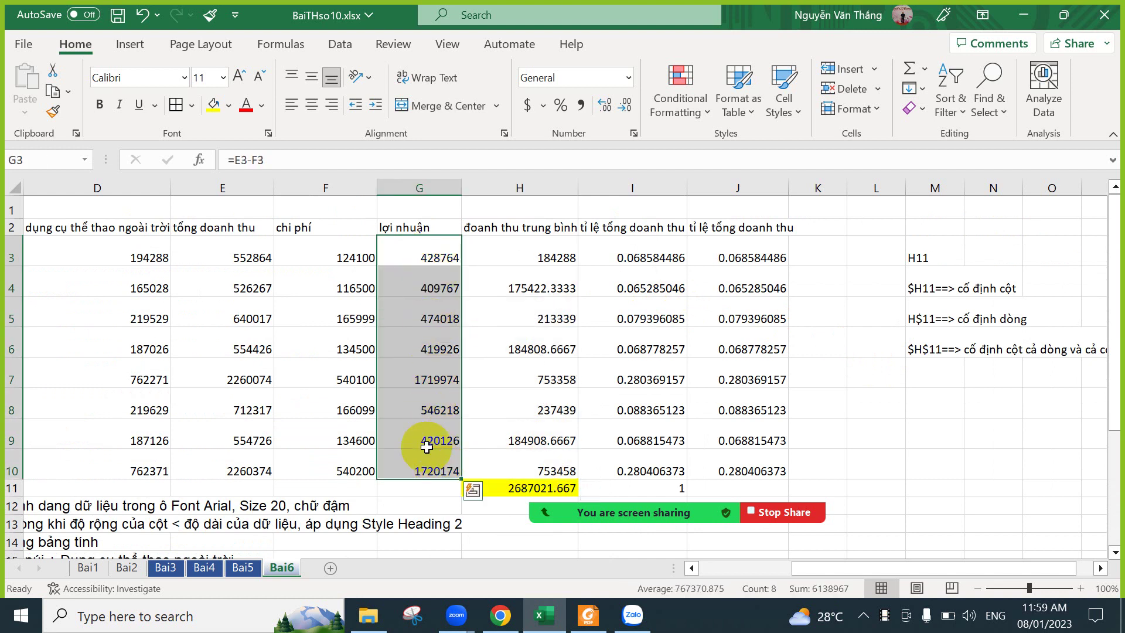
{"action": "left_click", "coordinate": [709, 117]}
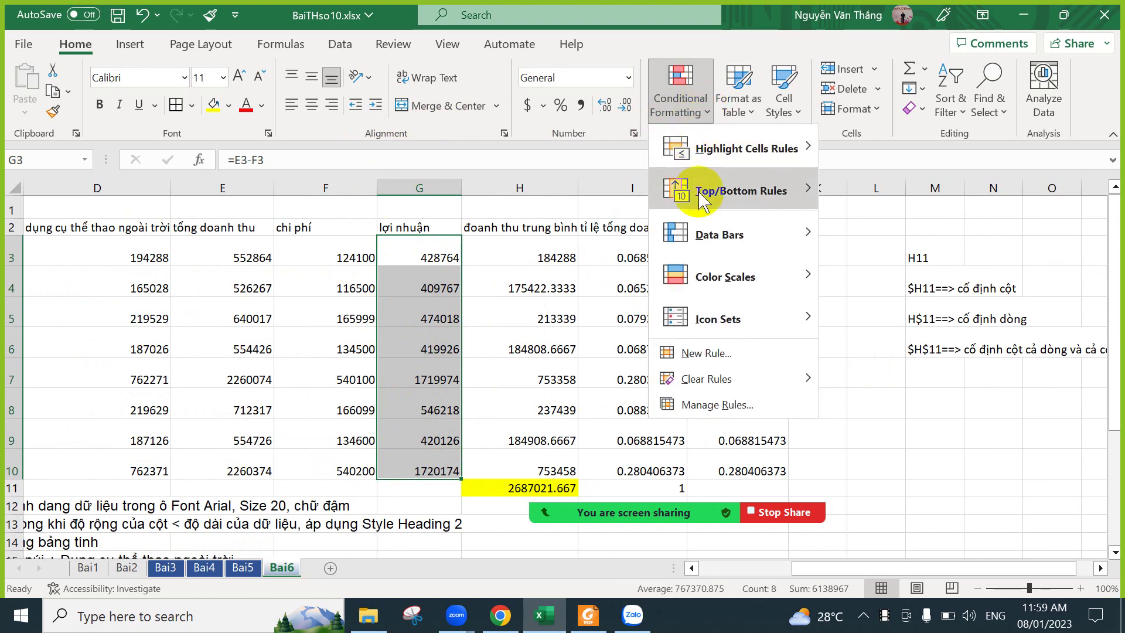
{"action": "mouse_move", "coordinate": [680, 192]}
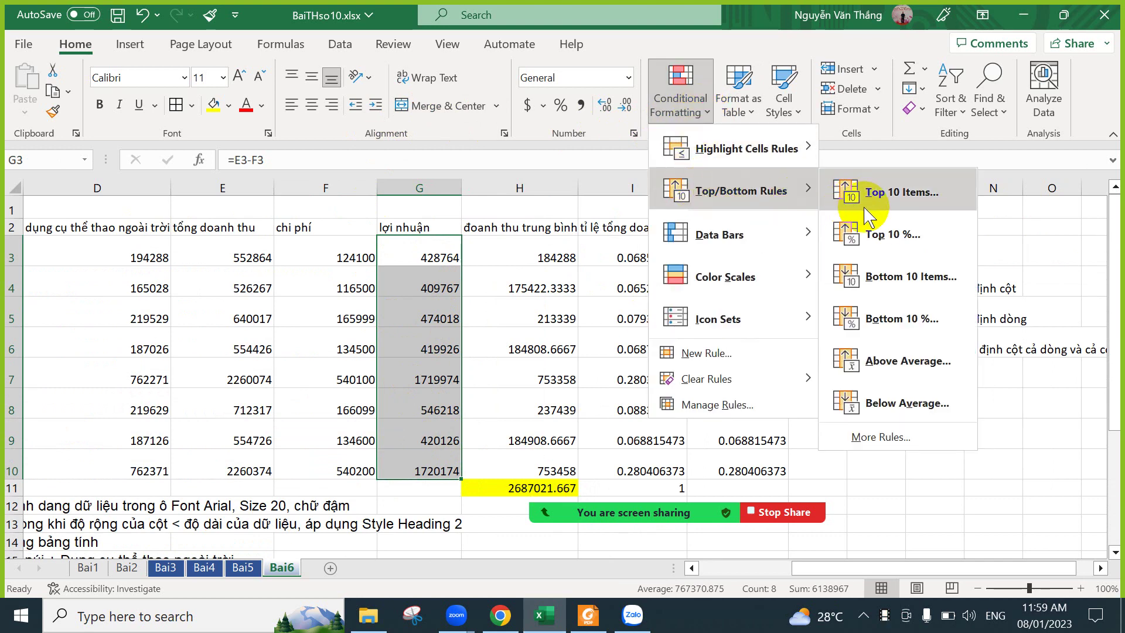
{"action": "left_click", "coordinate": [896, 360]}
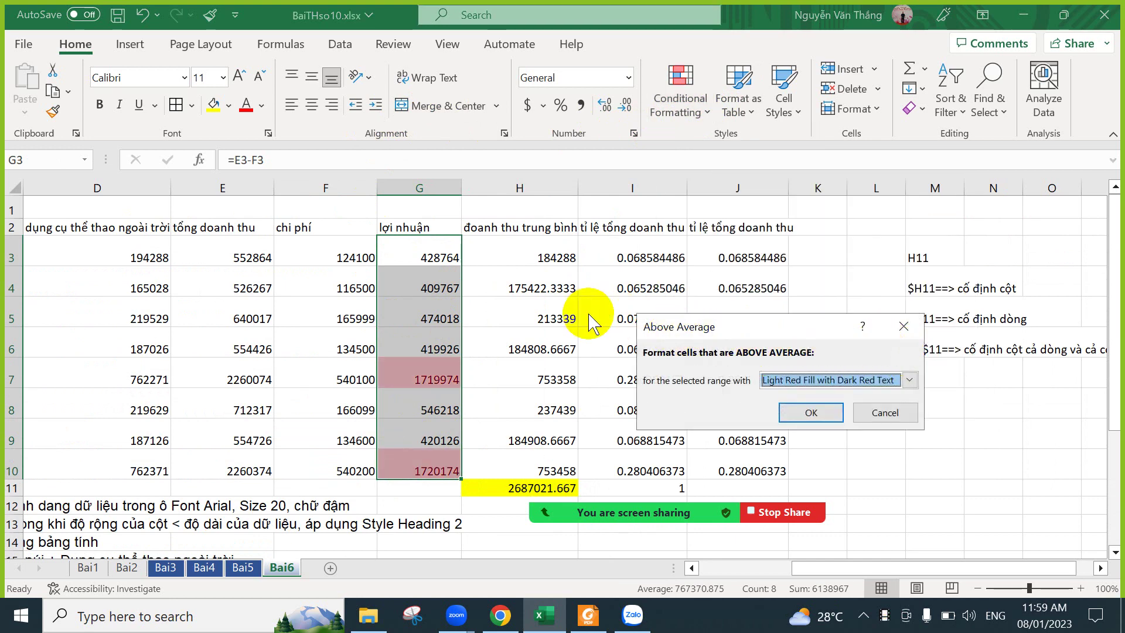
{"action": "left_click", "coordinate": [816, 381]}
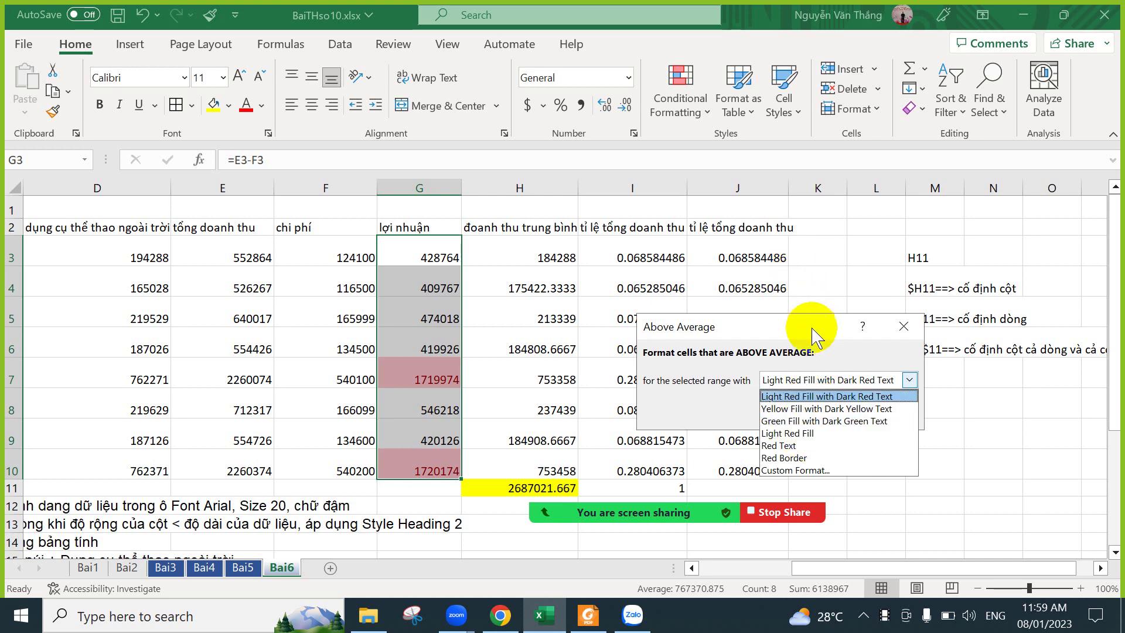
{"action": "left_click", "coordinate": [803, 327]}
{"action": "left_click", "coordinate": [804, 412]}
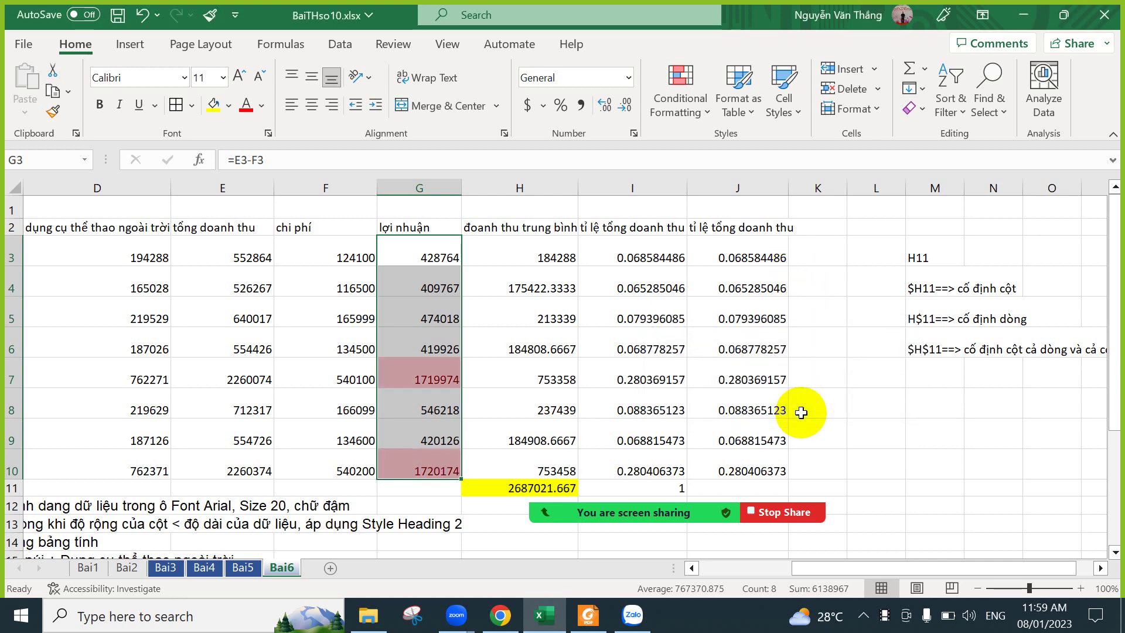
Check the highlighted results and select the reference notes in M3:M6.
{"action": "scroll", "coordinate": [416, 432], "scroll_direction": "down", "scroll_amount": 4}
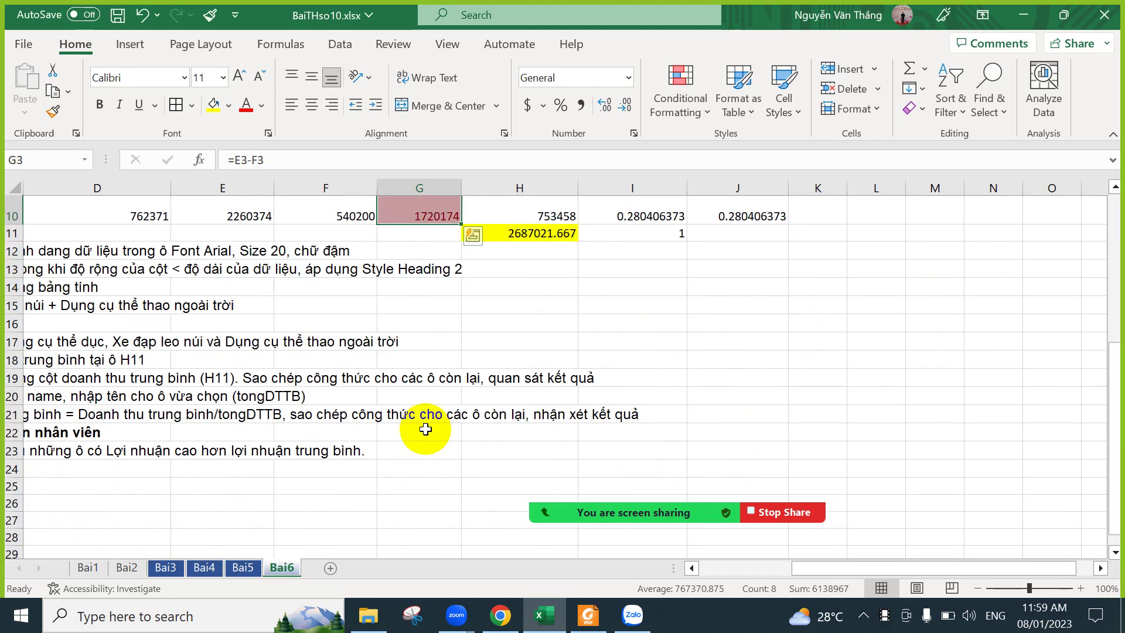
{"action": "scroll", "coordinate": [430, 424], "scroll_direction": "up", "scroll_amount": 4}
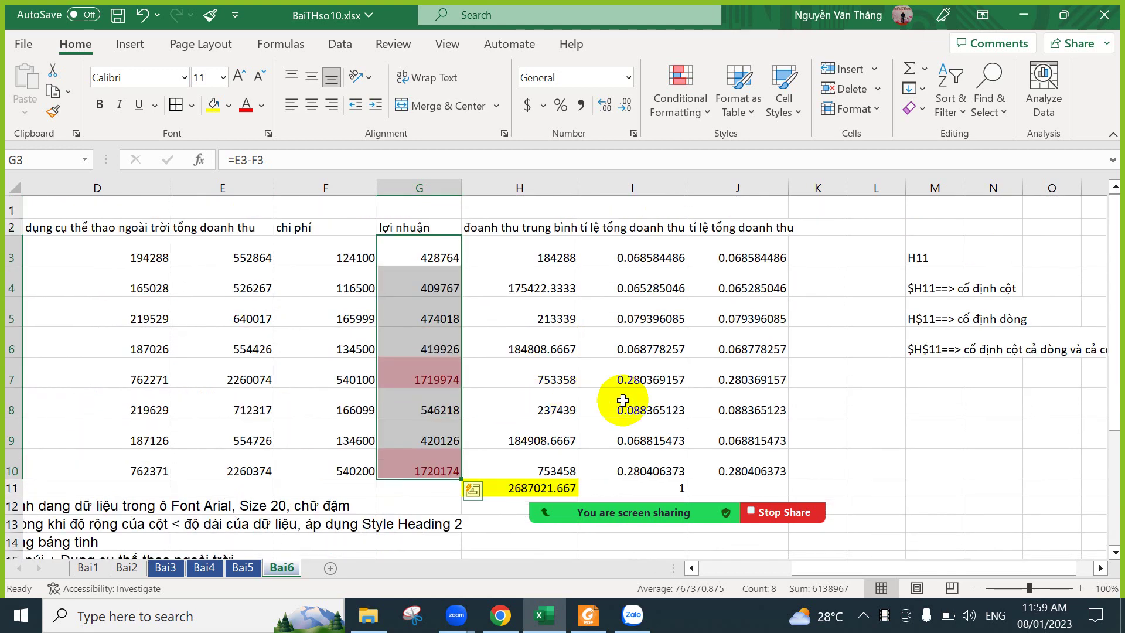
{"action": "left_click_drag", "start_coordinate": [918, 259], "coordinate": [936, 349]}
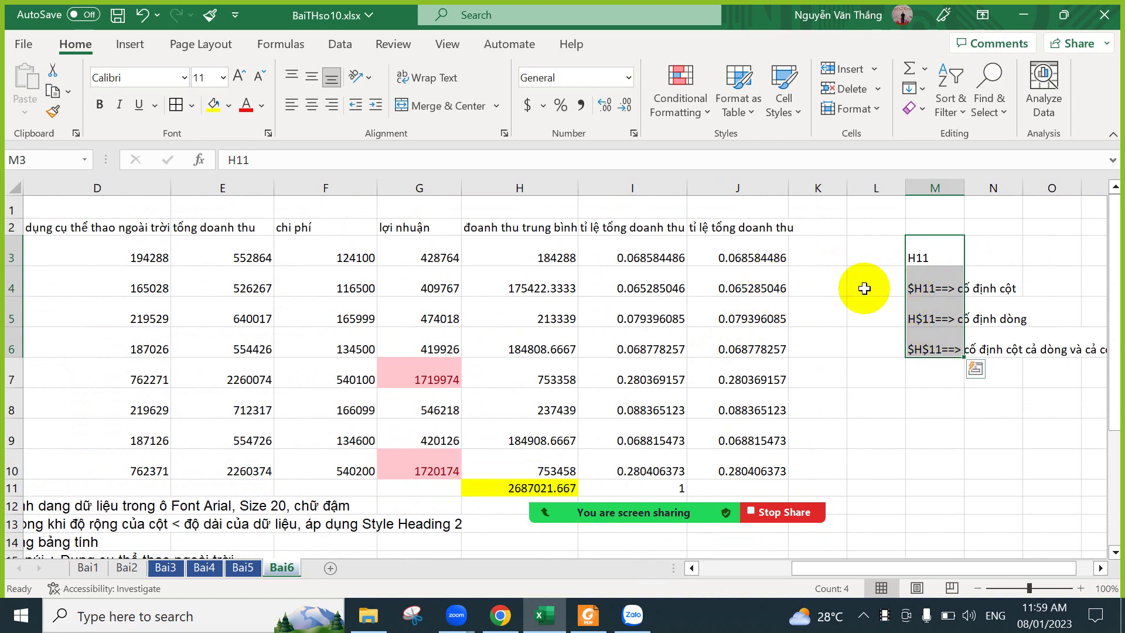
{"action": "left_click", "coordinate": [931, 293]}
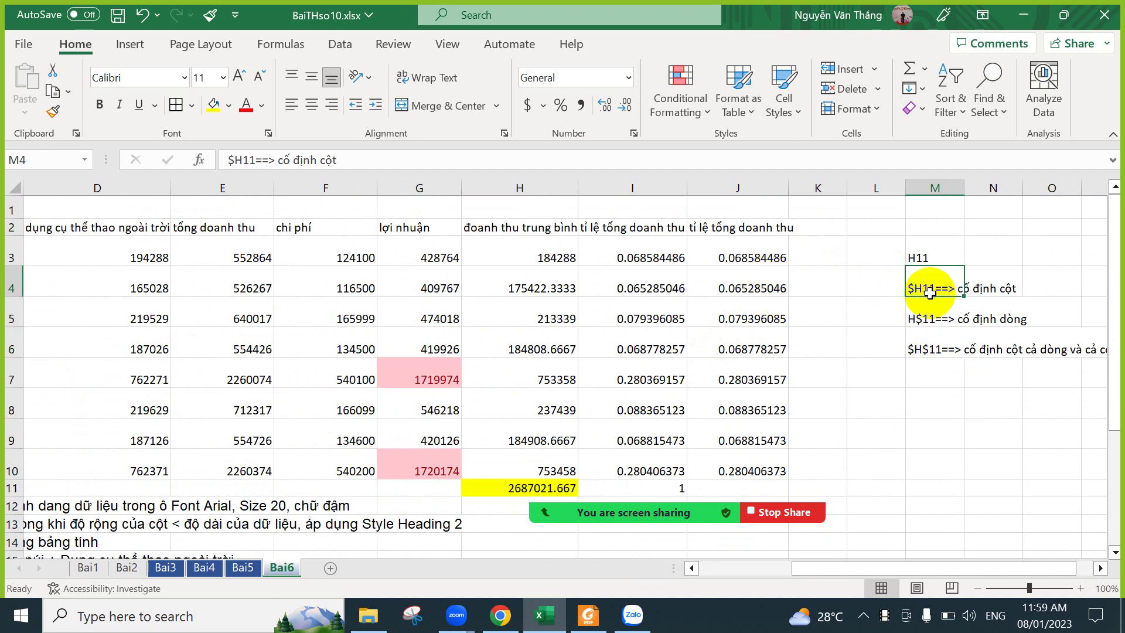
{"action": "left_click", "coordinate": [745, 263]}
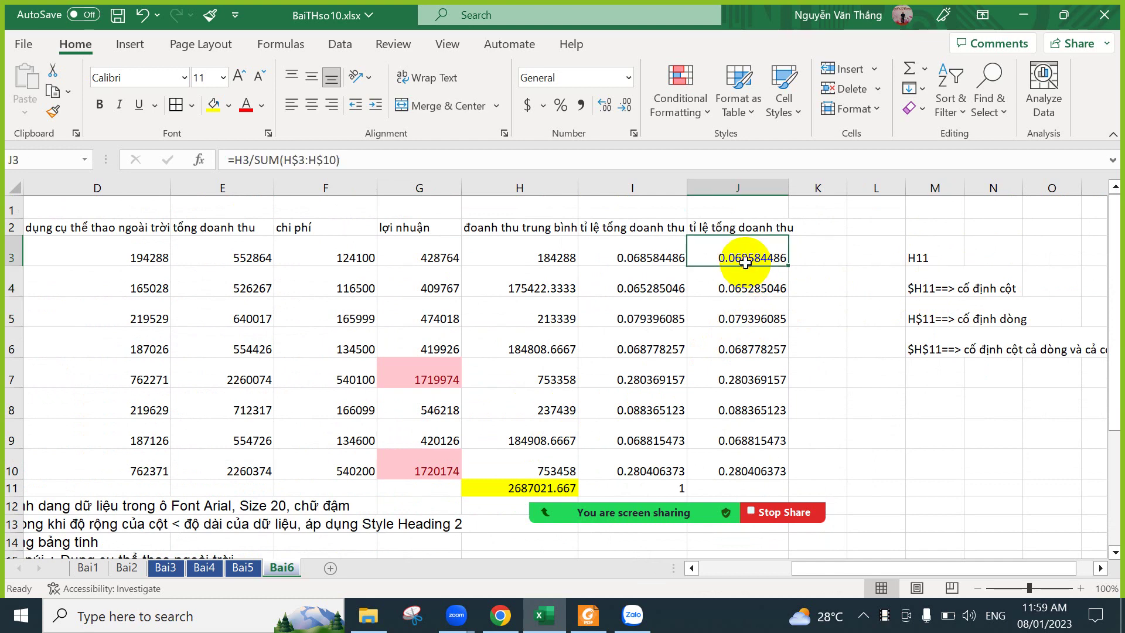
{"action": "left_click", "coordinate": [295, 159]}
{"action": "left_click_drag", "start_coordinate": [296, 159], "coordinate": [338, 165]}
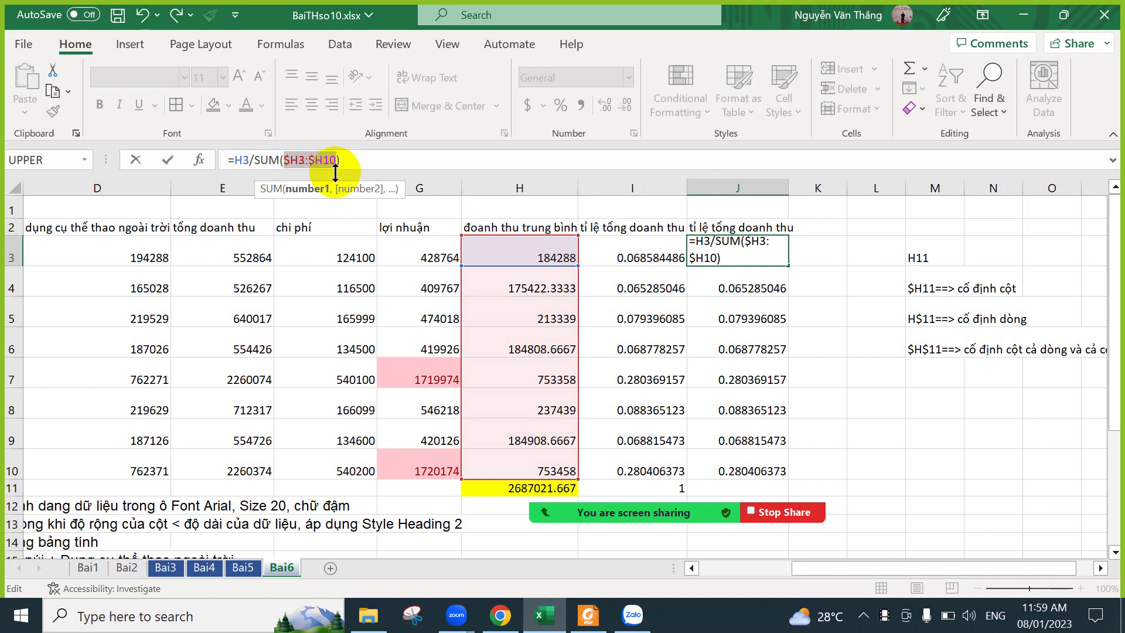
{"action": "key", "text": "F4"}
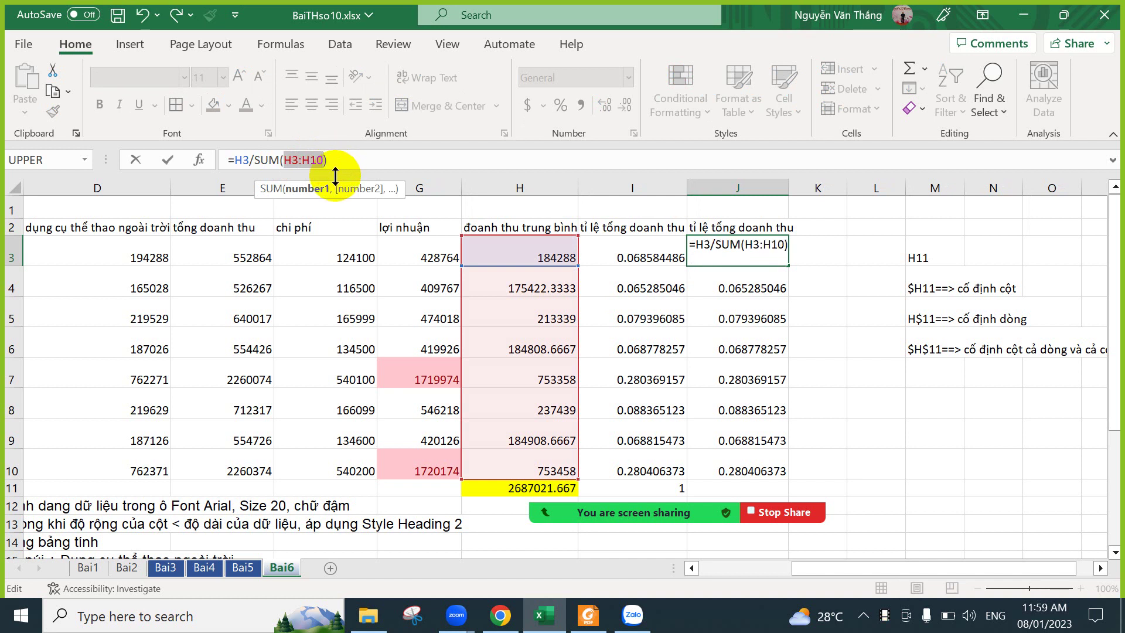
{"action": "key", "text": "F4"}
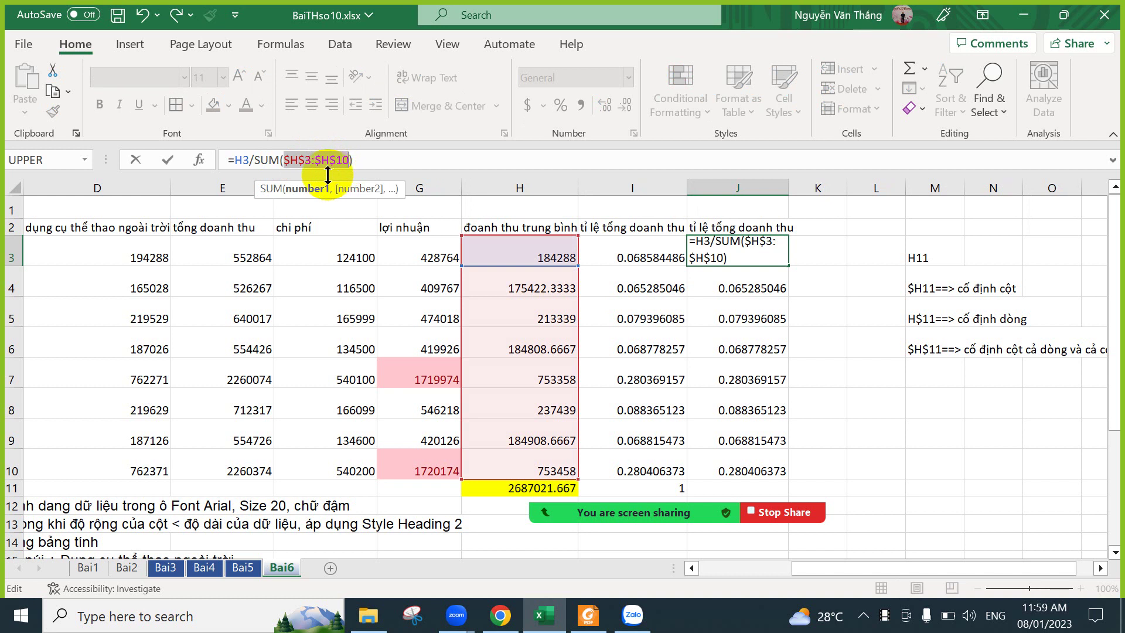
{"action": "key", "text": "F4"}
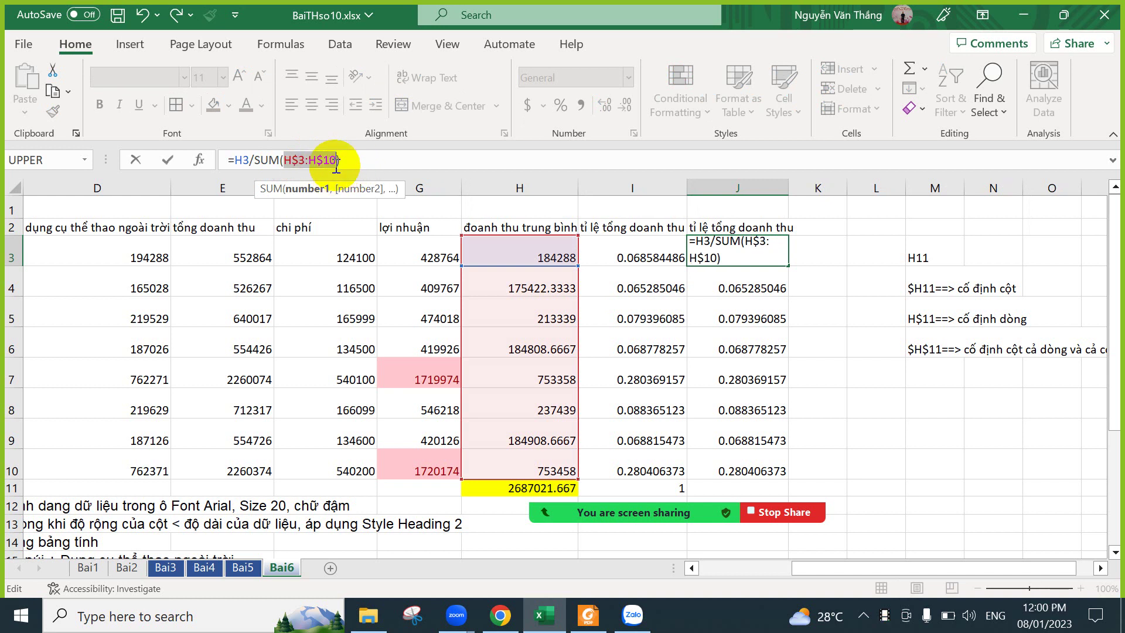
{"action": "key", "text": "Return"}
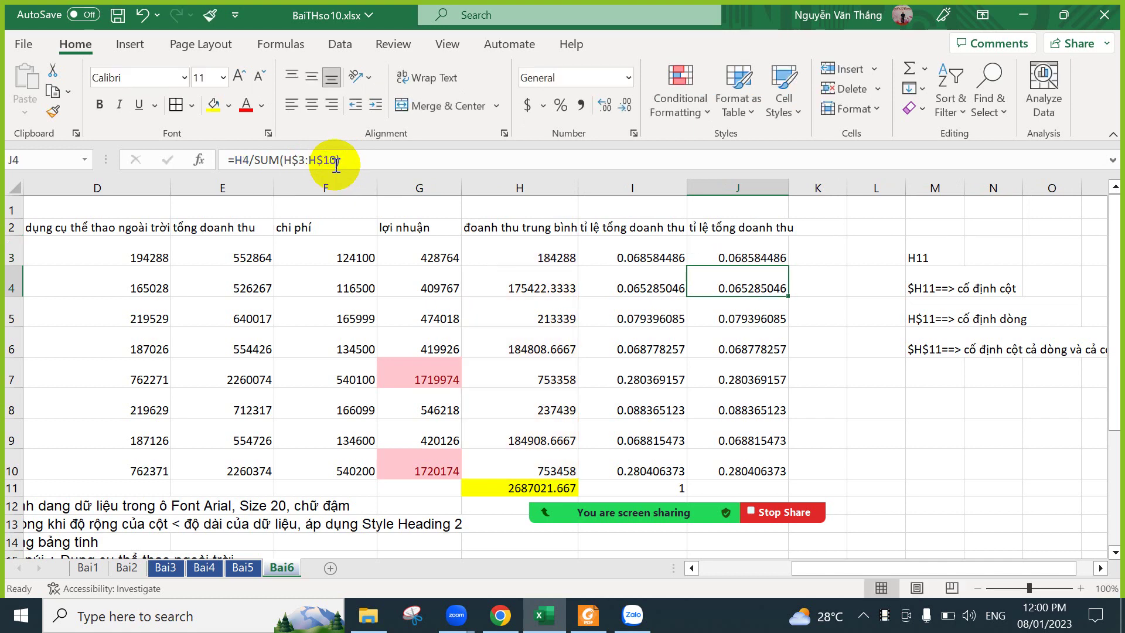